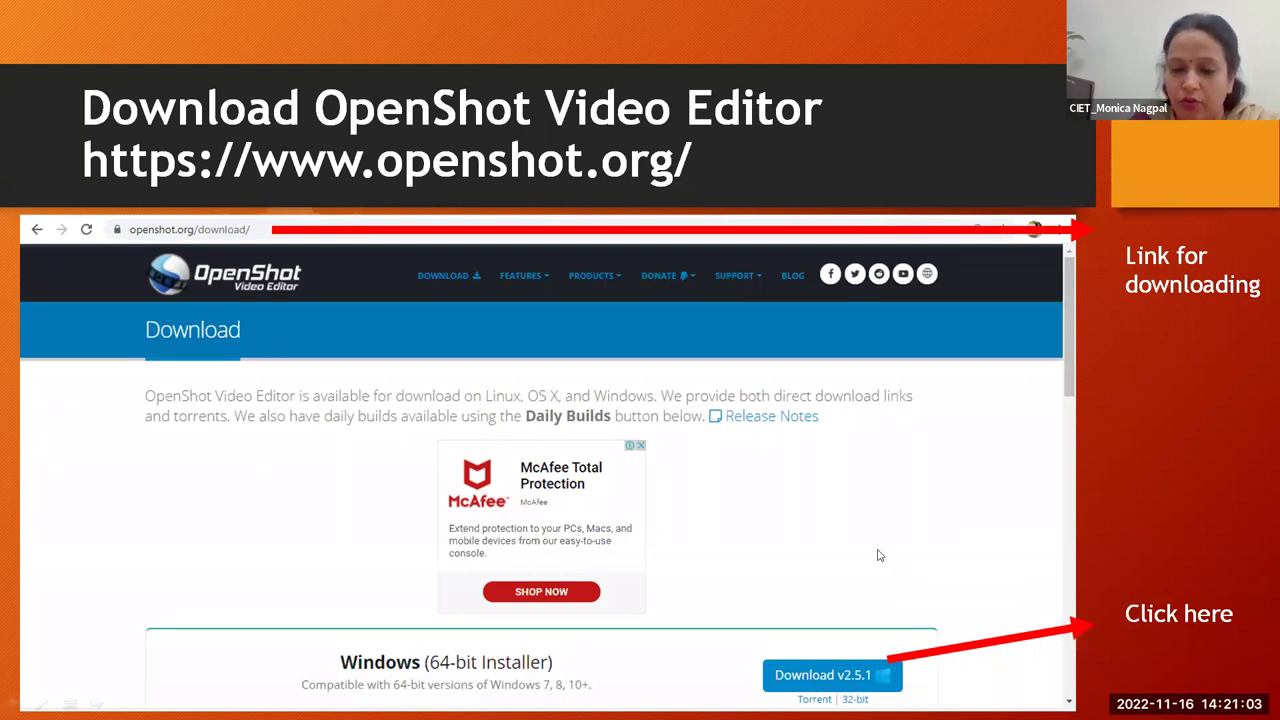
Step: Advance the slide show past the annotated interface and demo announcement slides to the end
key("Right")
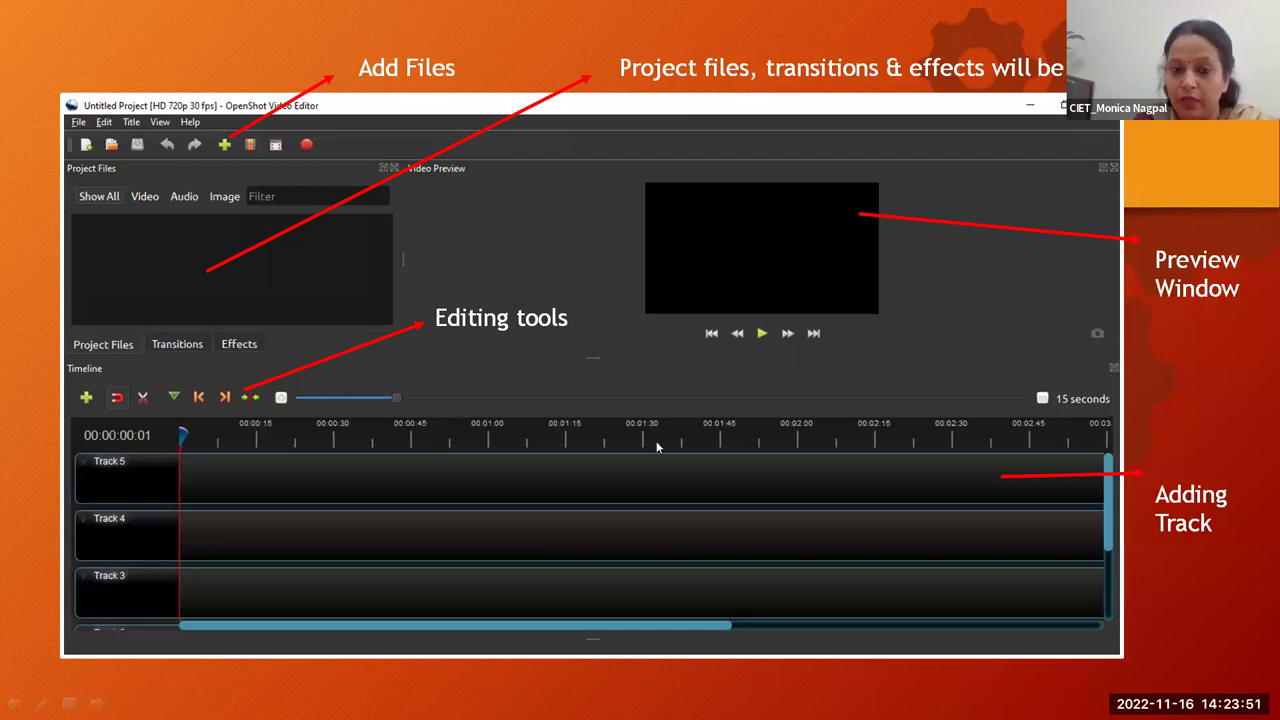
key("Right")
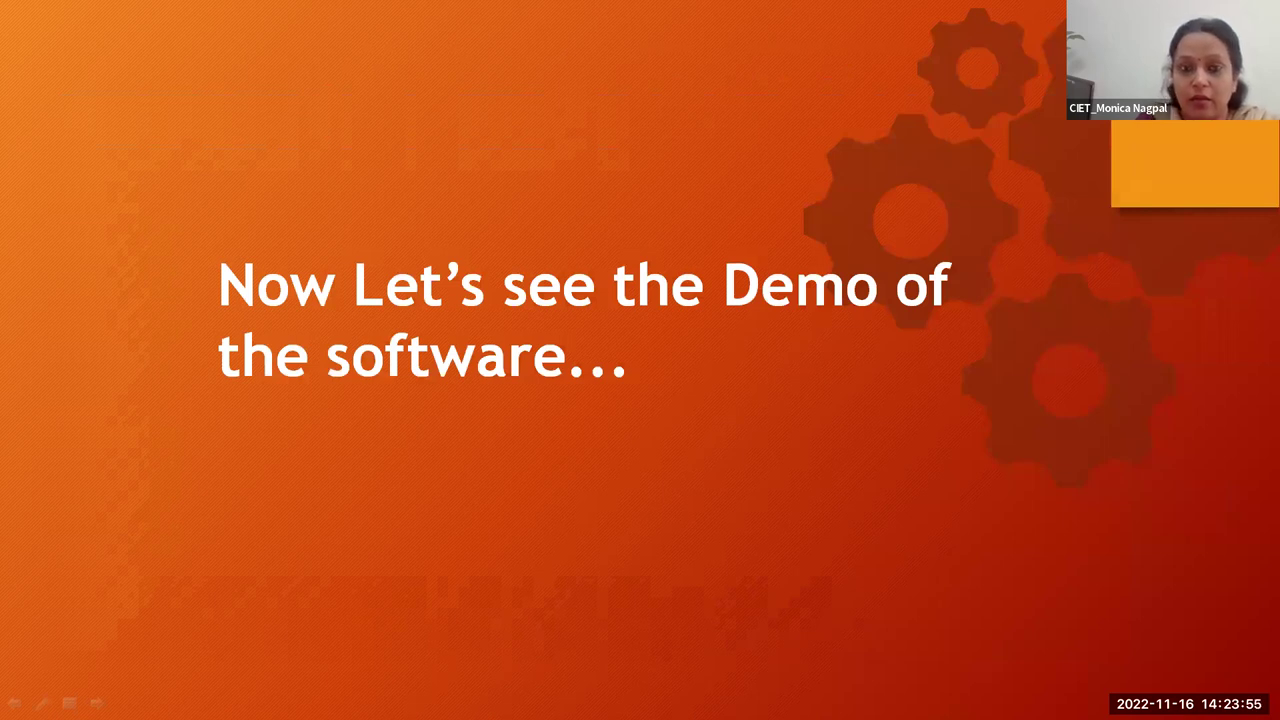
key("Right")
Step: Exit the finished slide show and minimise PowerPoint to reveal the desktop
key("Right")
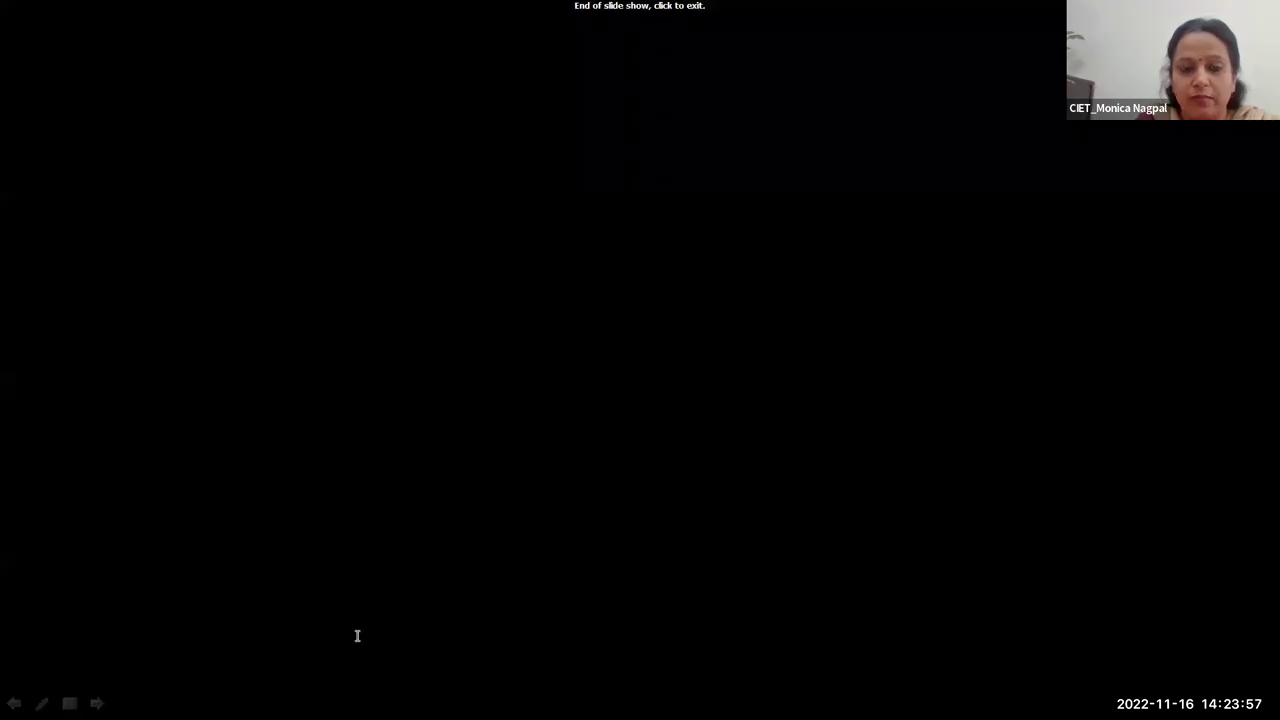
key("Right")
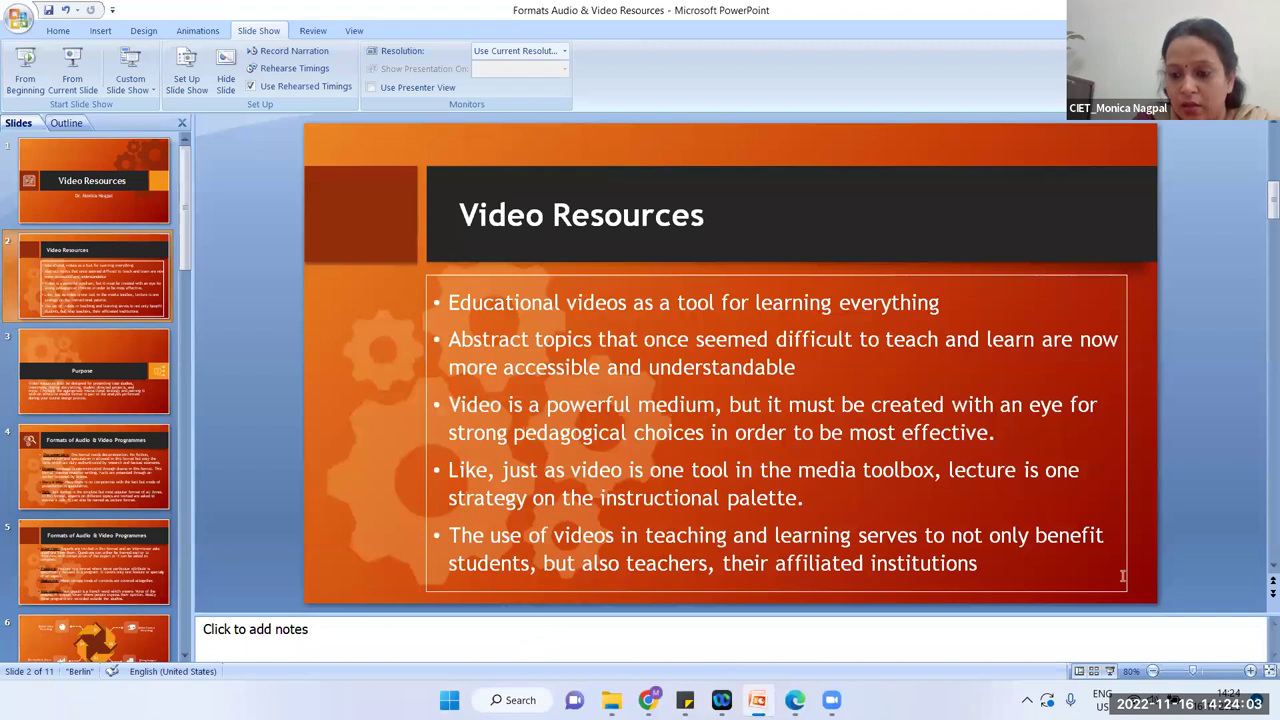
key("super+Down")
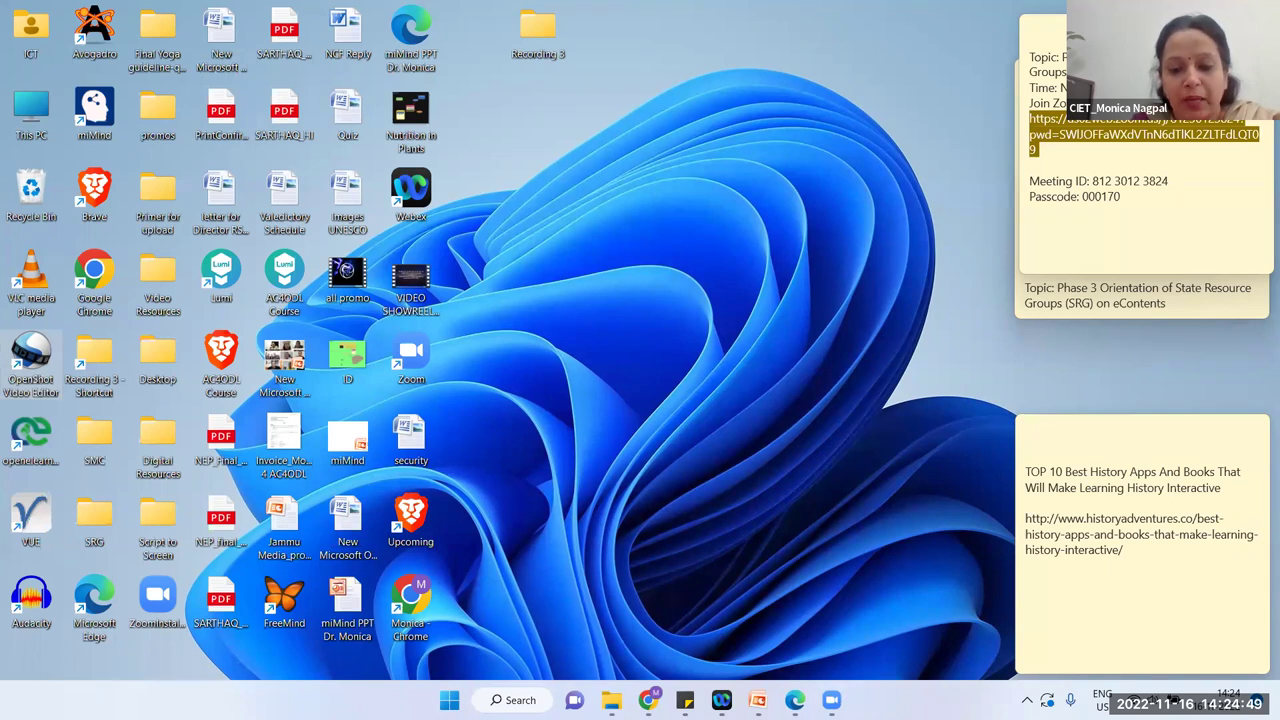
Step: Close the PDF session schedule and bring the PowerPoint presentation back to close it
left_click(795, 700)
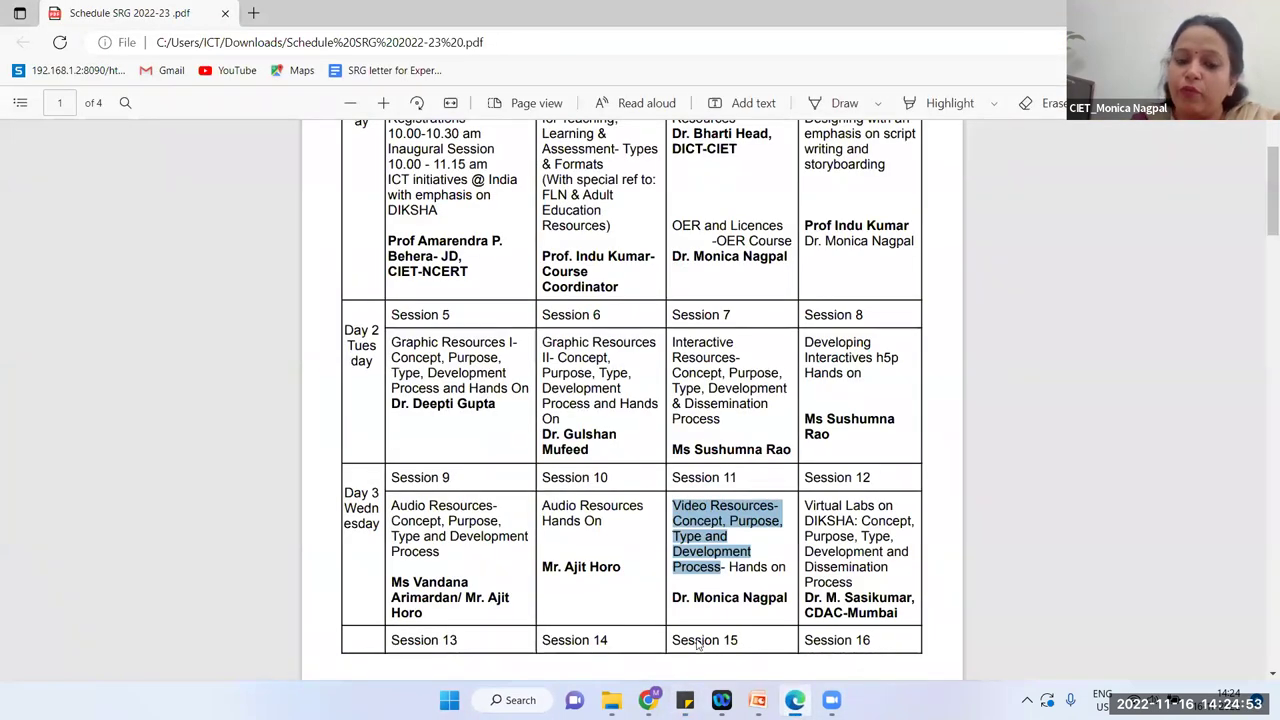
key("alt+F4")
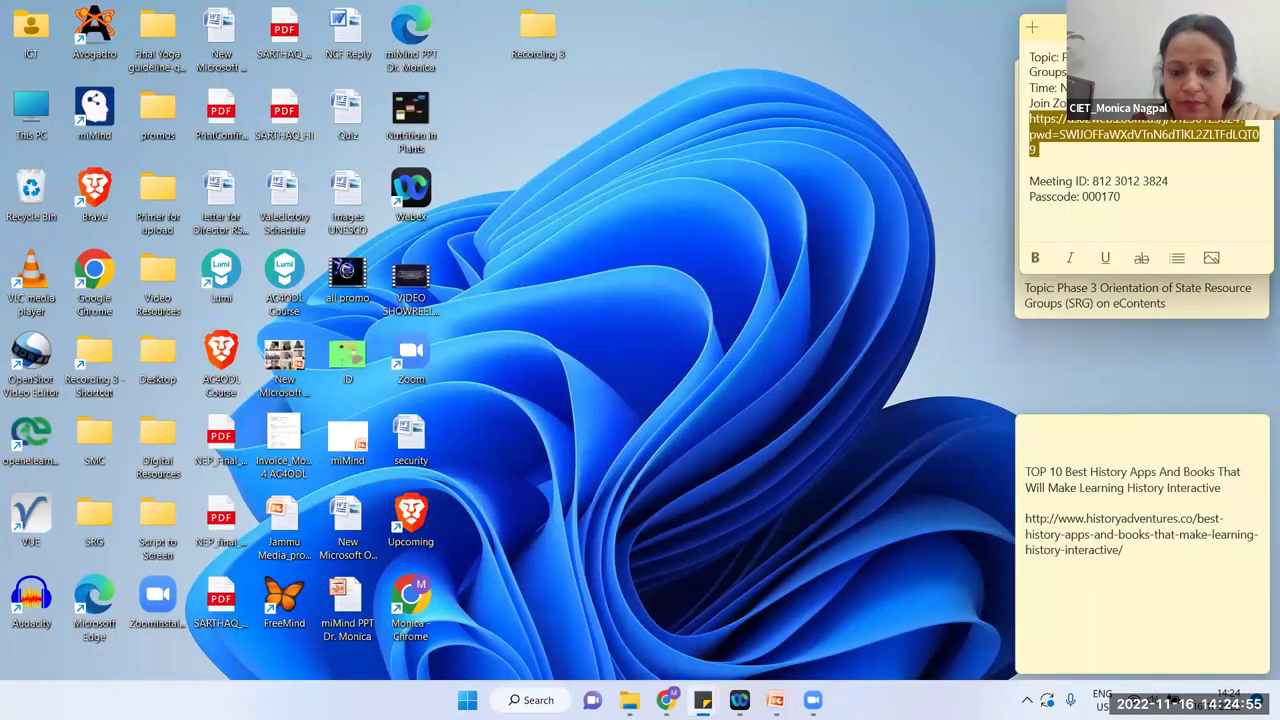
left_click(703, 700)
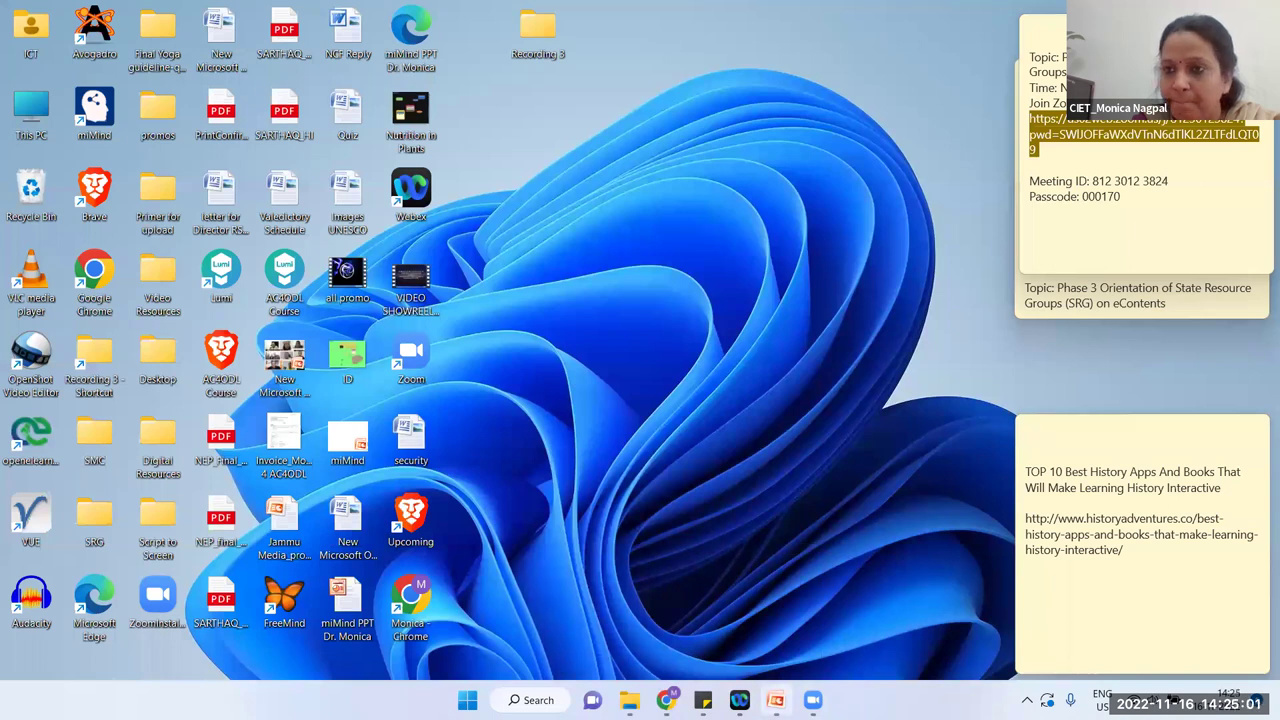
mouse_move(775, 700)
left_click(775, 625)
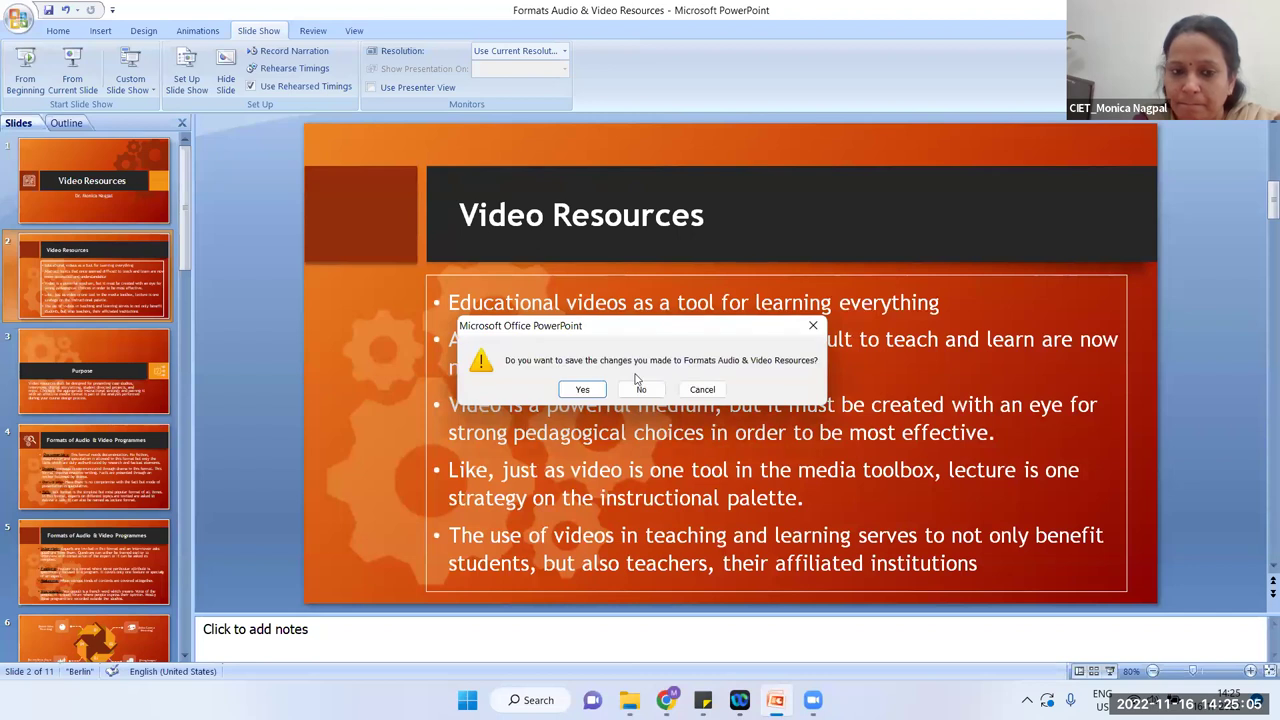
Step: Save changes to 'Formats Audio & Video Resources' as PowerPoint closes
left_click(582, 390)
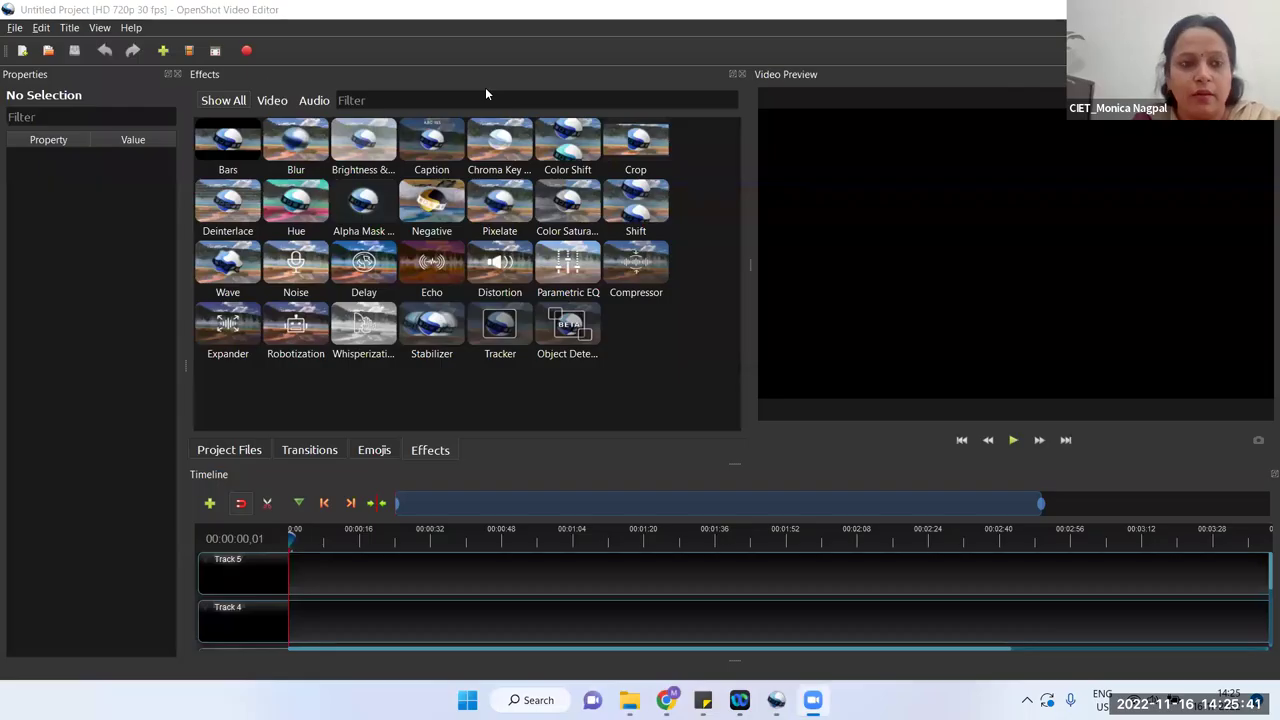
Step: Close the Properties panel and switch to the empty Project Files list
left_click(177, 74)
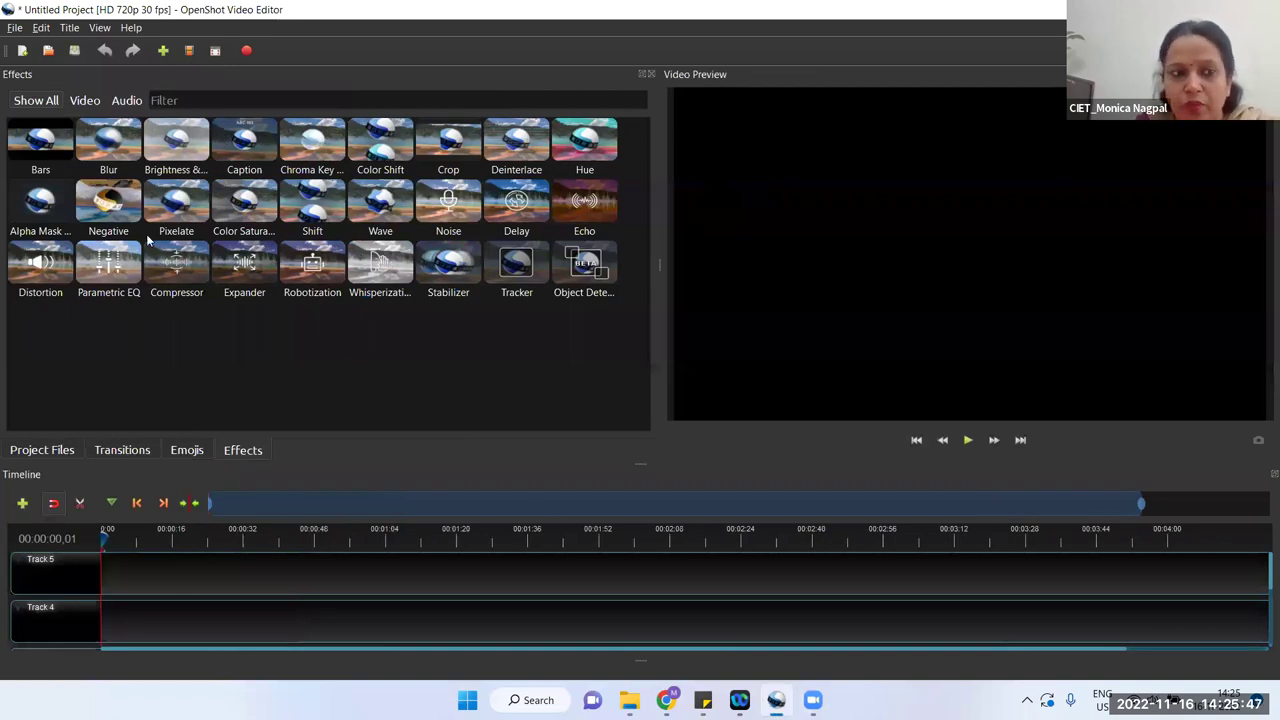
left_click(54, 449)
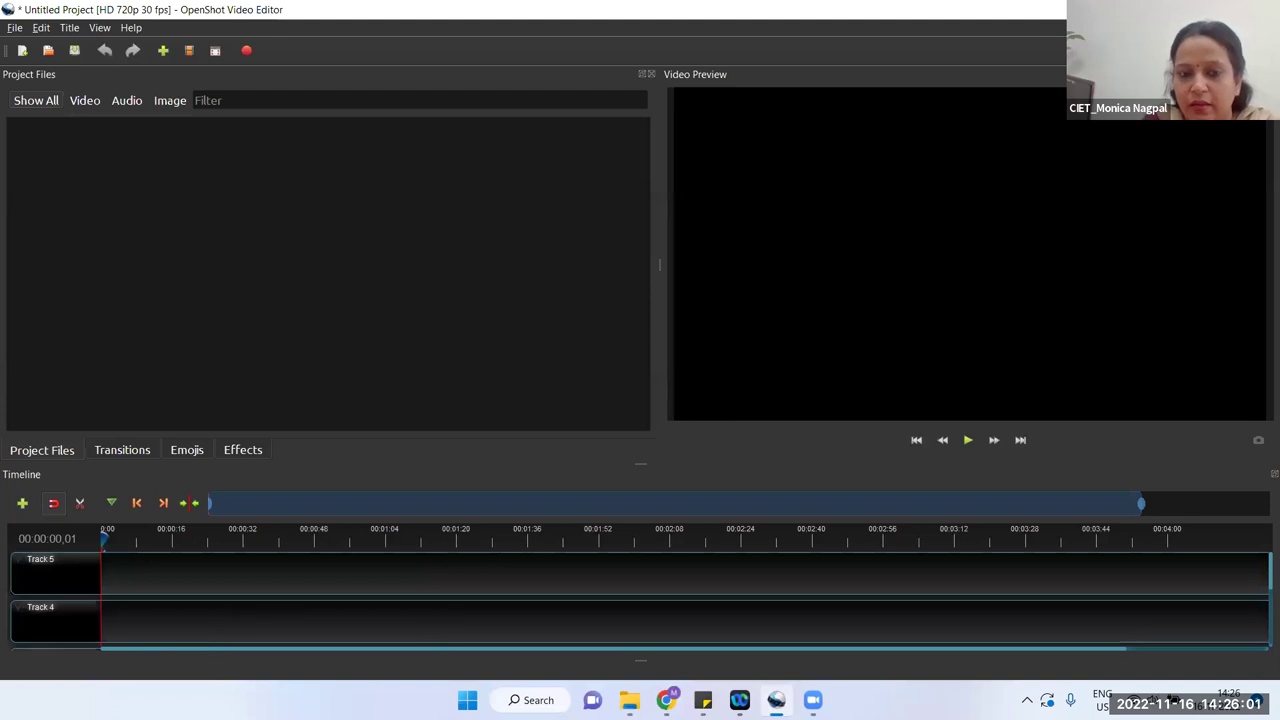
Step: Make the timeline taller and the preview wider, then start Import Files
left_click_drag(641, 463, 640, 403)
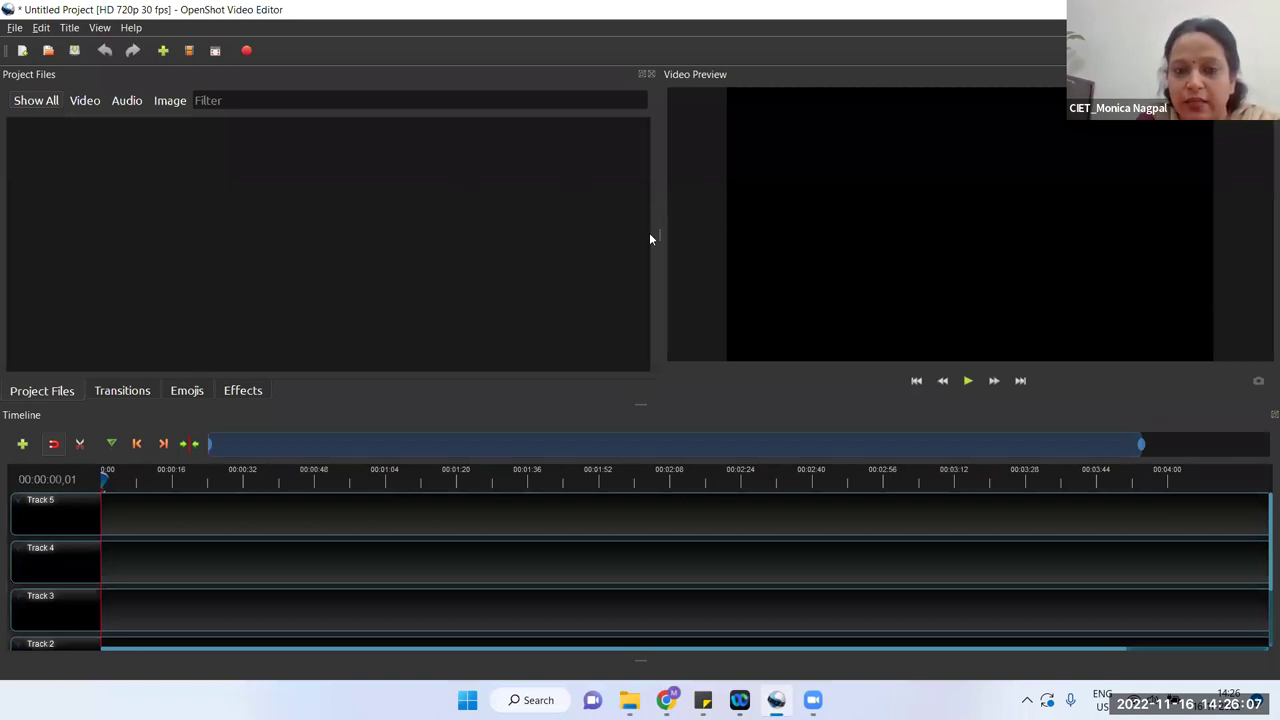
left_click_drag(658, 234, 615, 233)
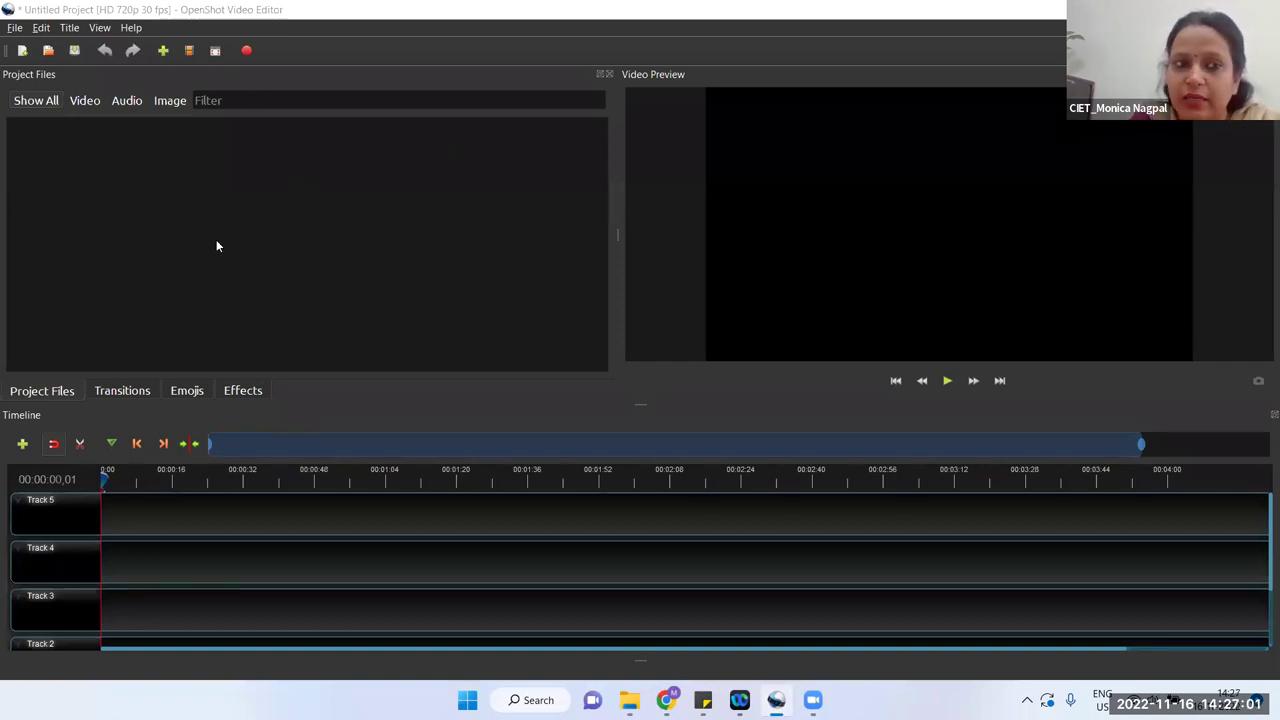
left_click(164, 51)
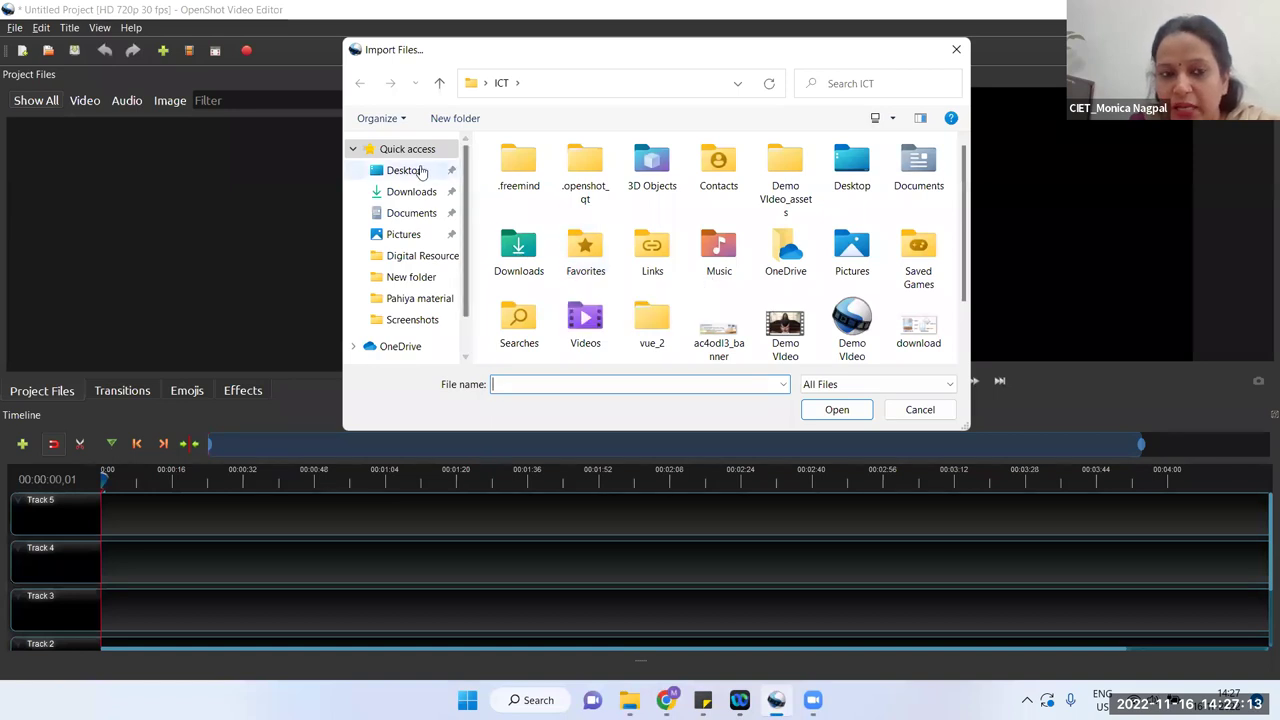
Step: Import the VID-20220207 MP4 clip from Desktop > Video Resources into the project
left_click(420, 172)
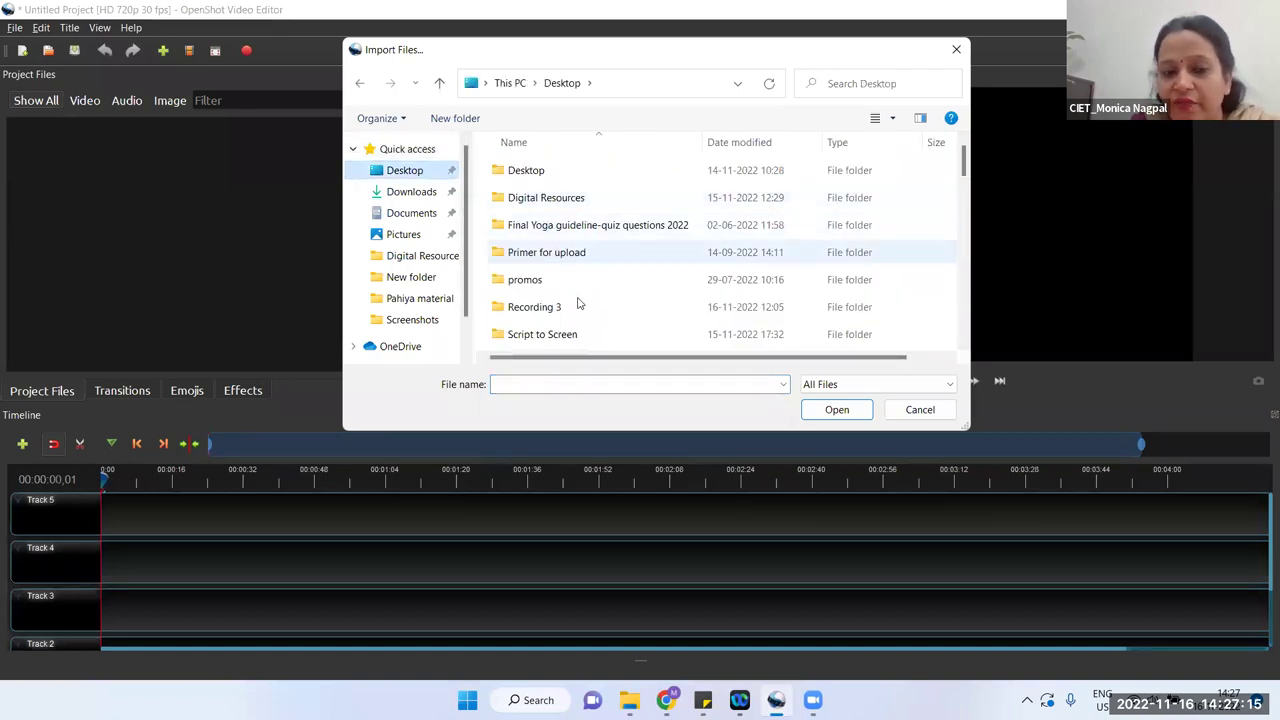
scroll(575, 318, "down", 2)
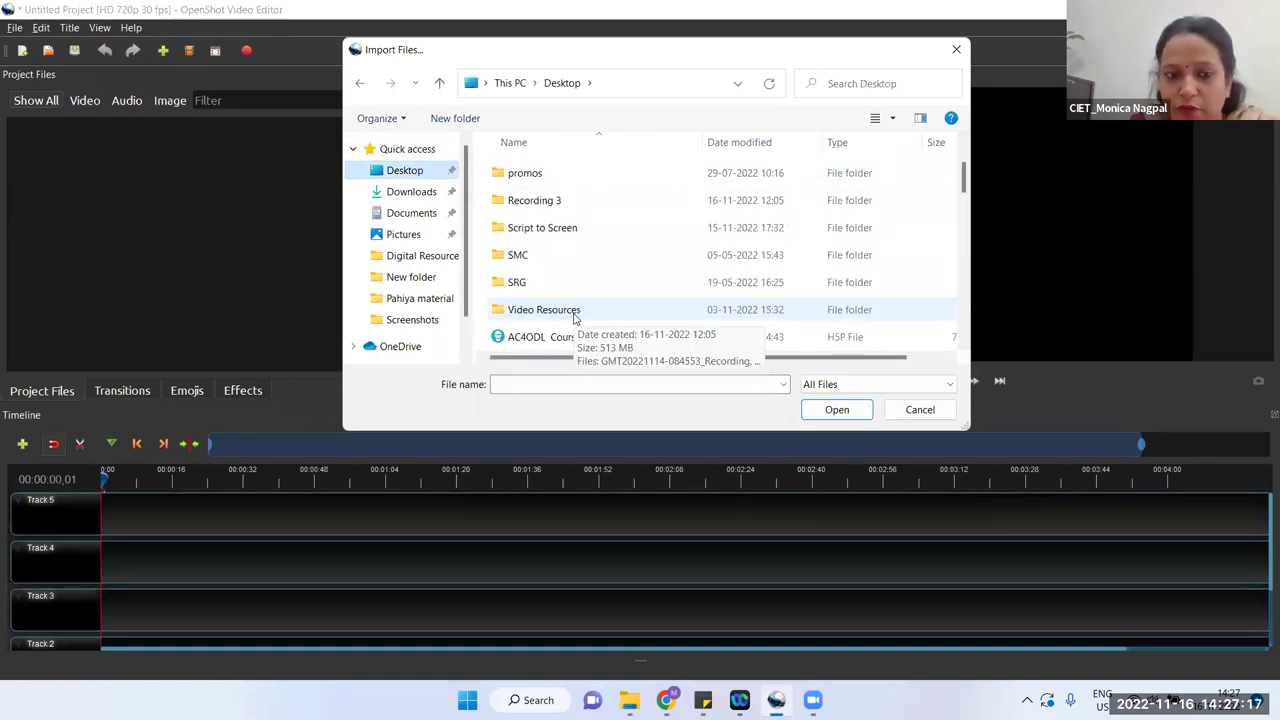
double_click(575, 318)
left_click(575, 318)
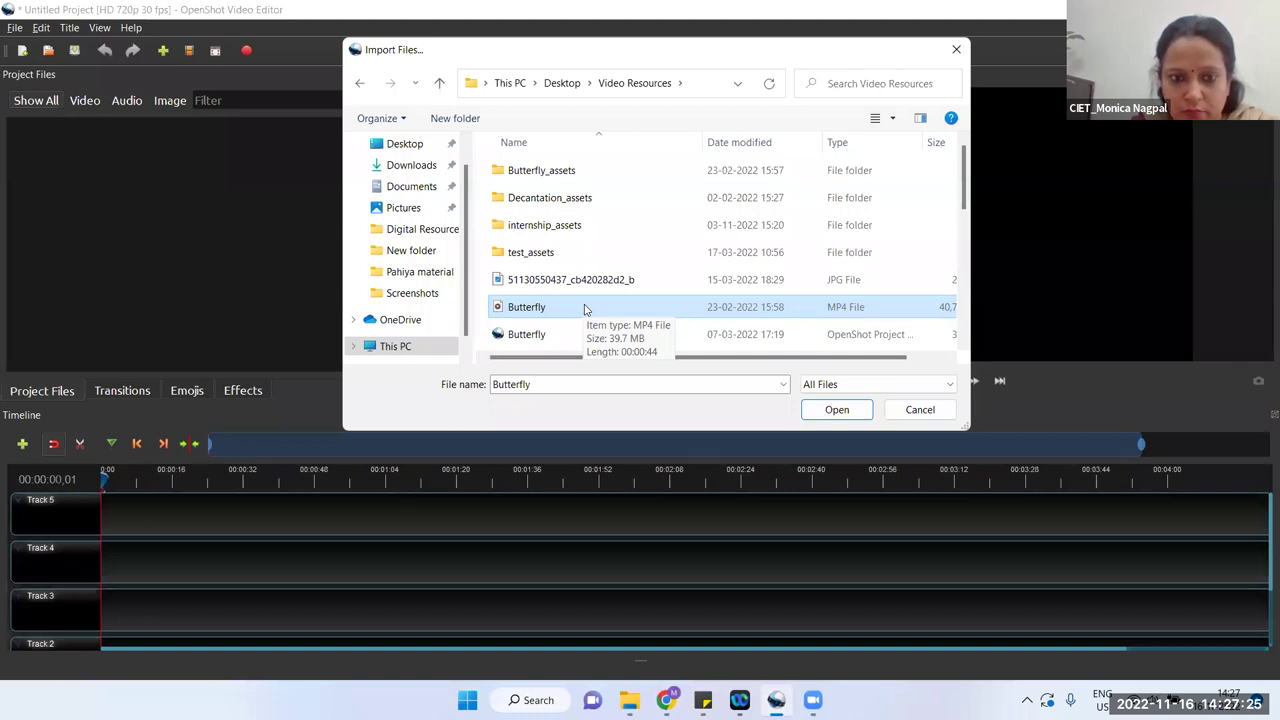
scroll(586, 310, "down", 1)
scroll(586, 310, "down", 4)
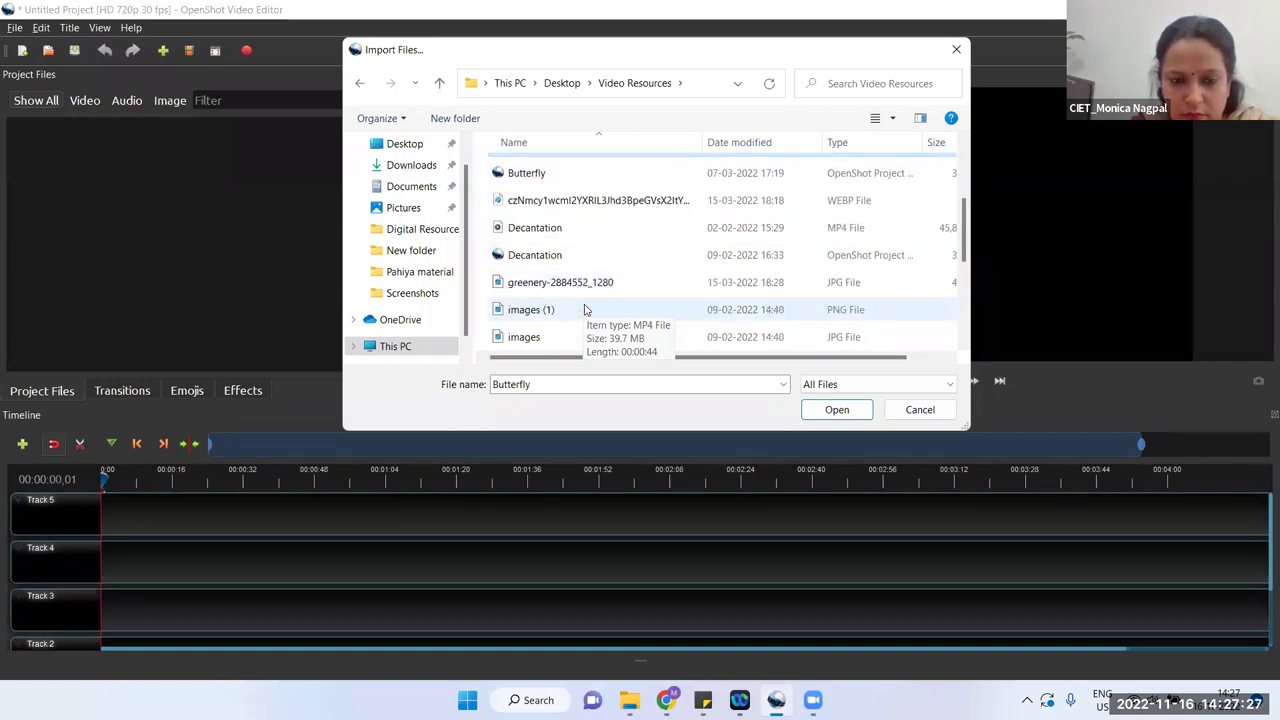
scroll(586, 310, "down", 1)
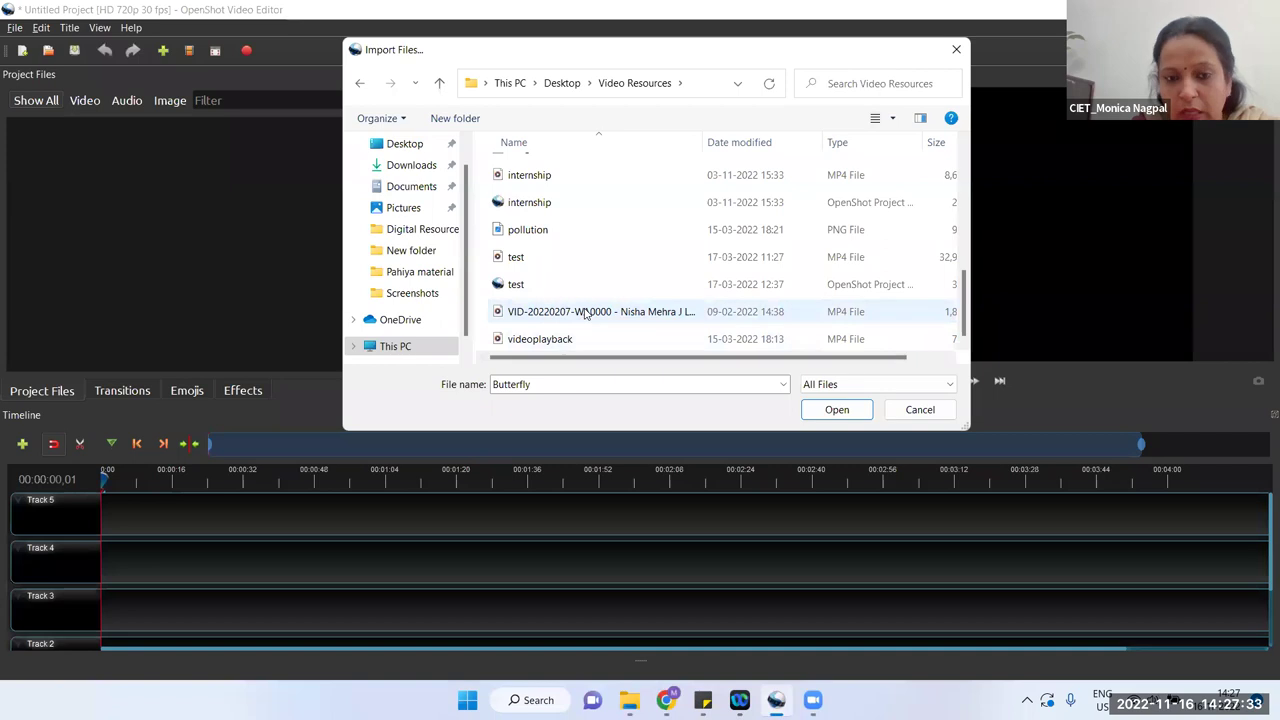
left_click(586, 311)
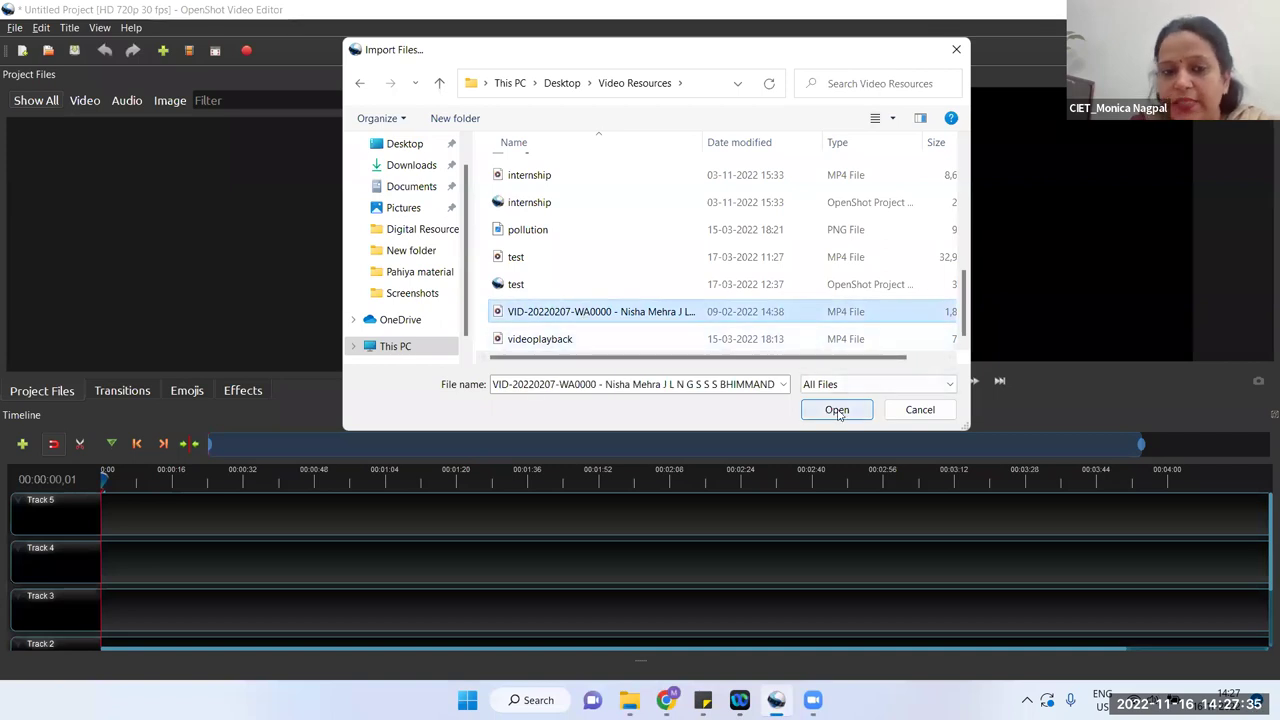
left_click(837, 409)
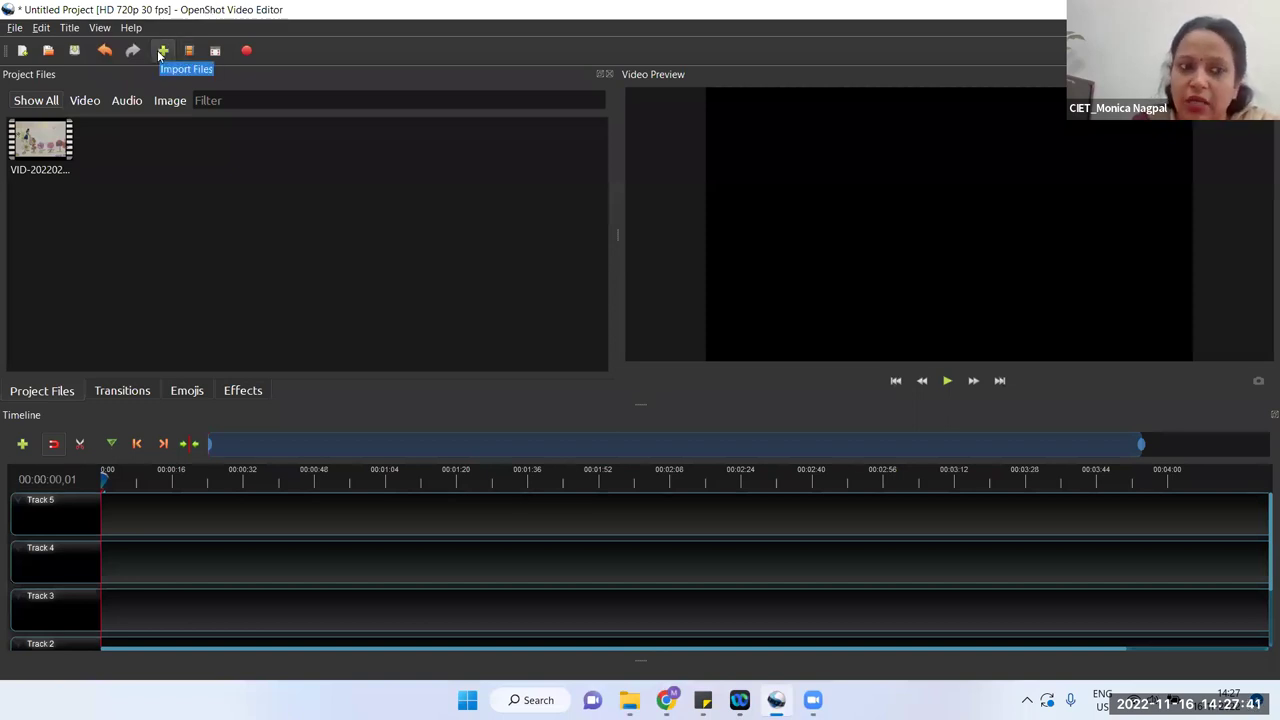
Step: Import both butterfly images, images (1).png and images.jpg, into Project Files
left_click(15, 28)
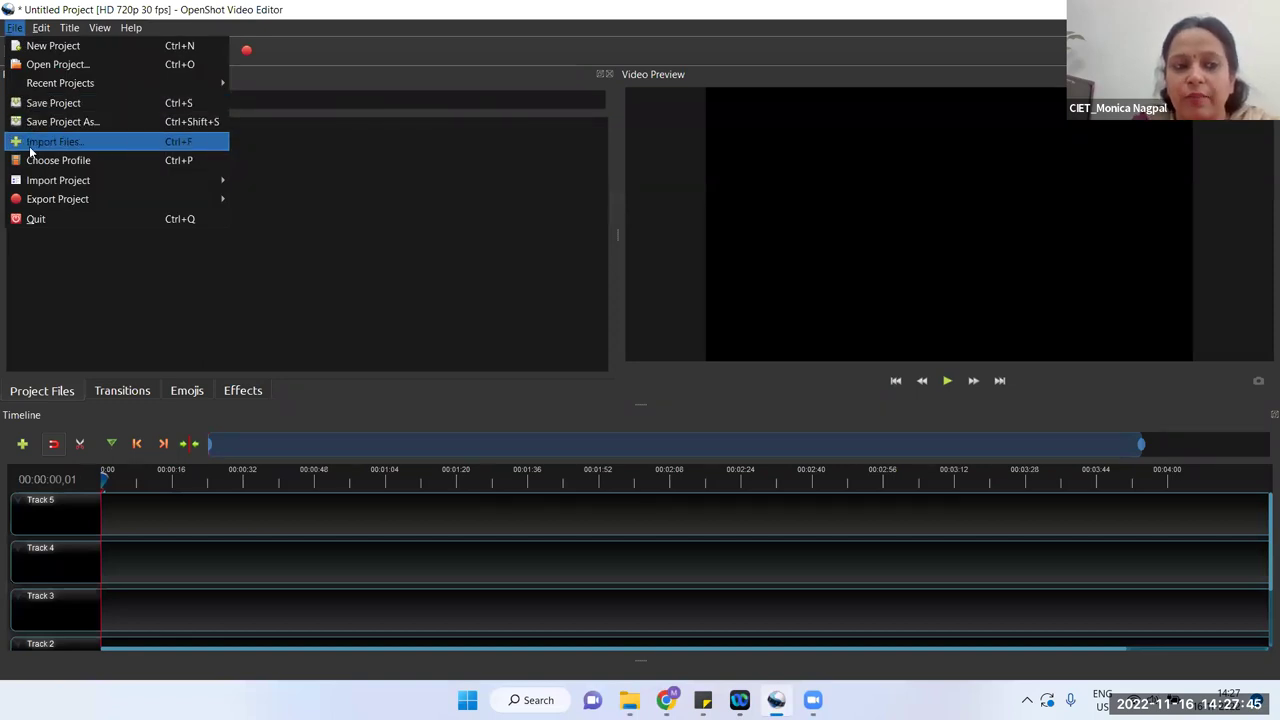
left_click(30, 151)
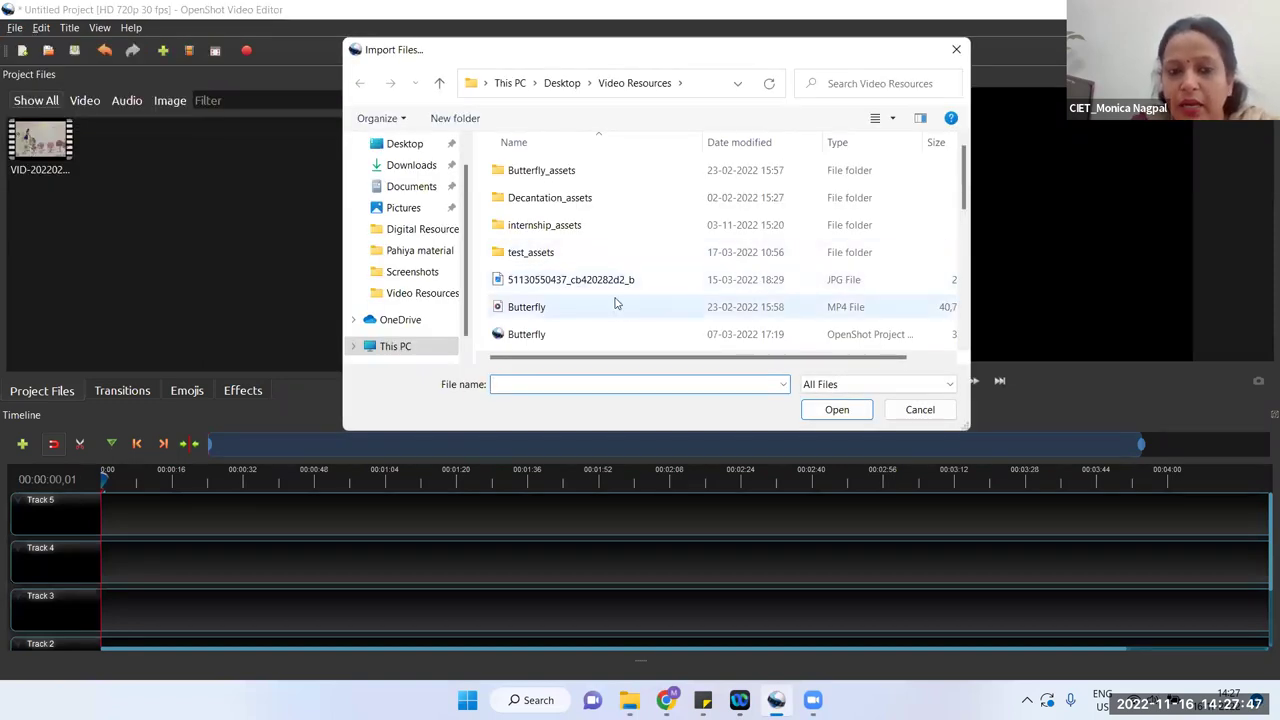
scroll(630, 258, "down", 2)
scroll(631, 254, "down", 3)
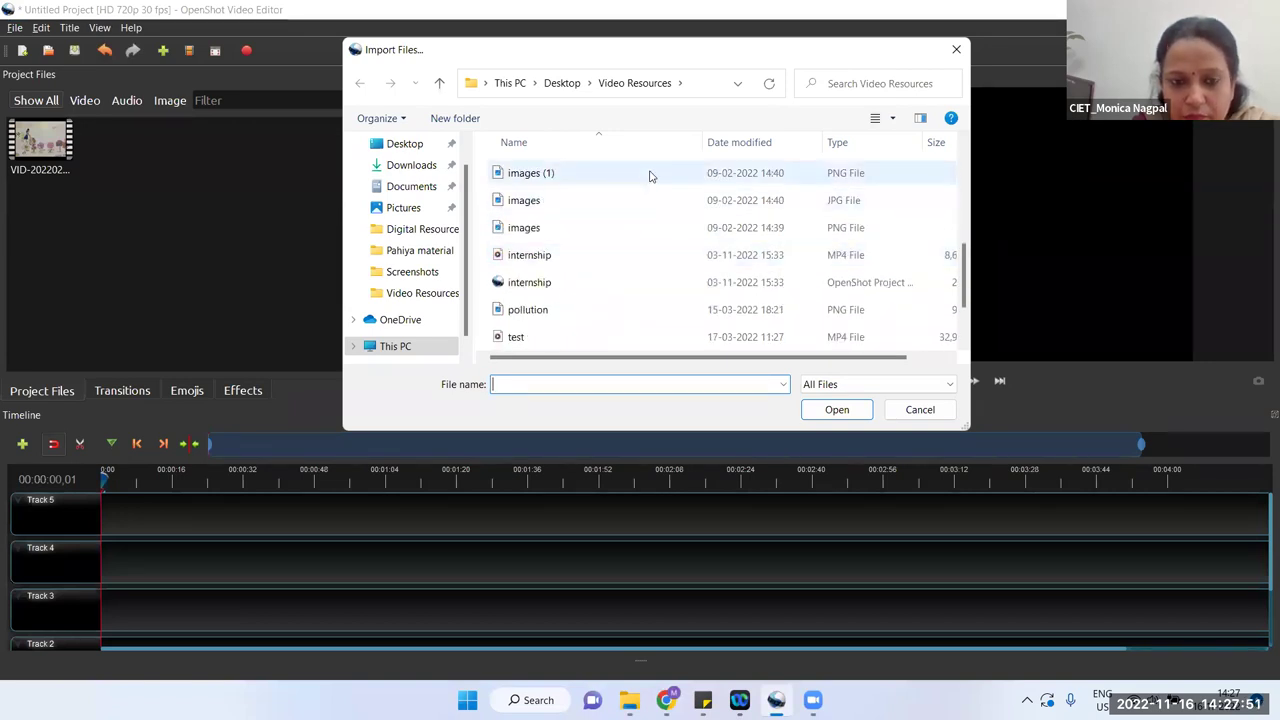
left_click(649, 176)
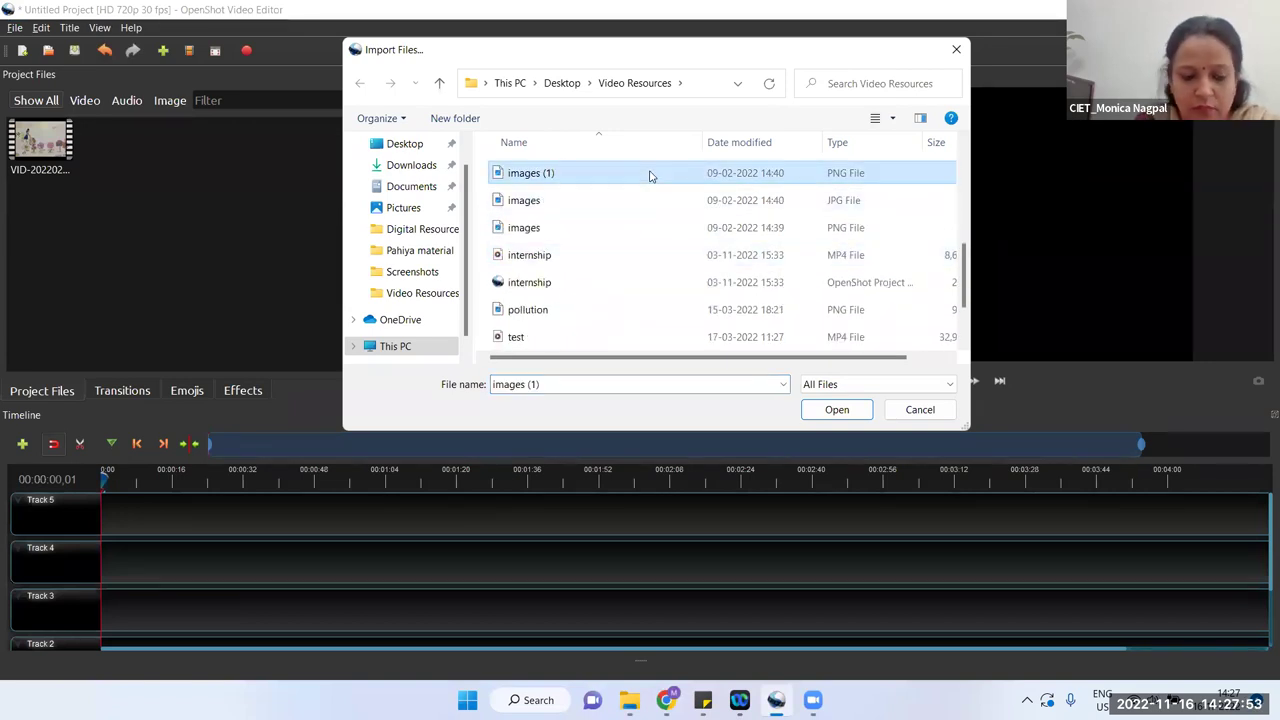
key("shift+Down")
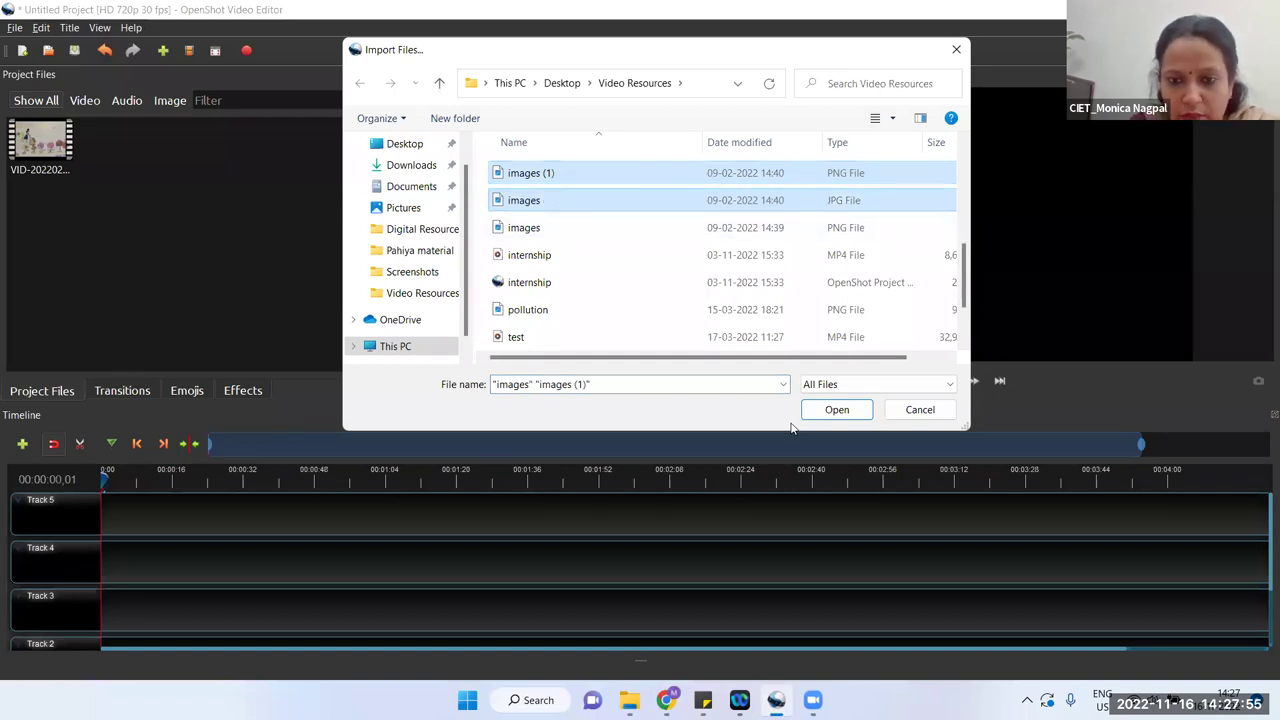
left_click(836, 410)
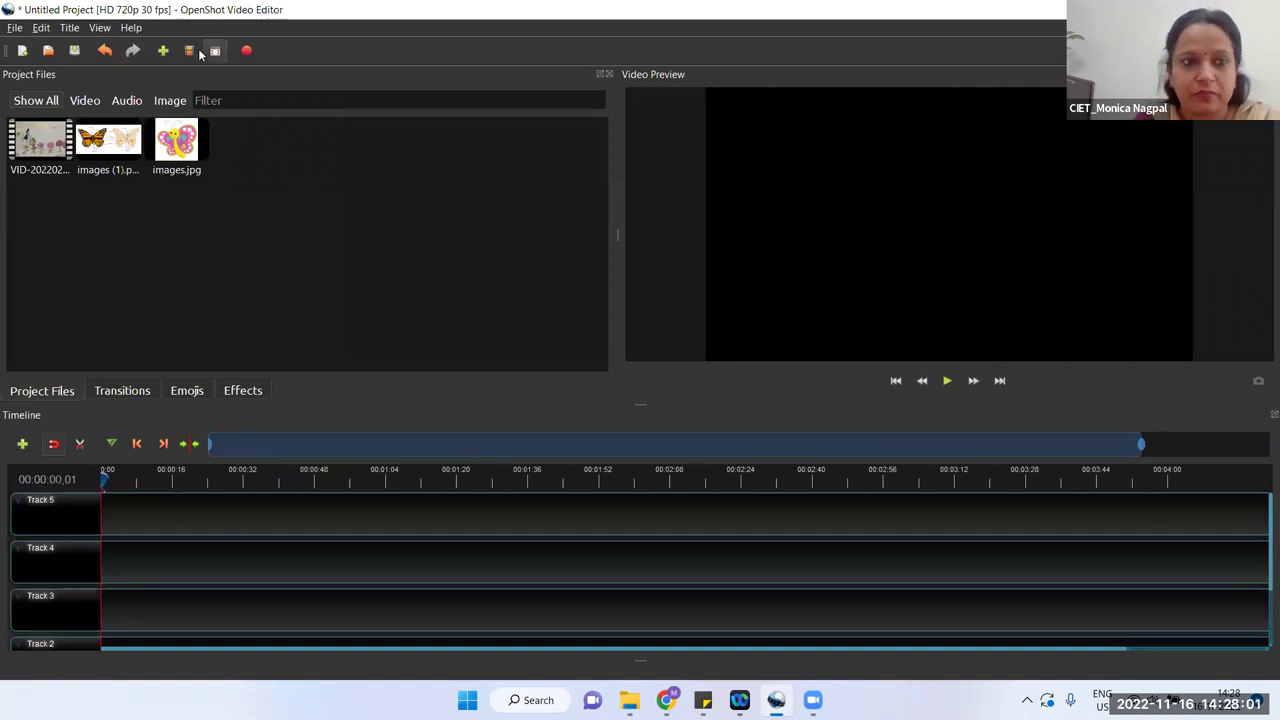
left_click(163, 51)
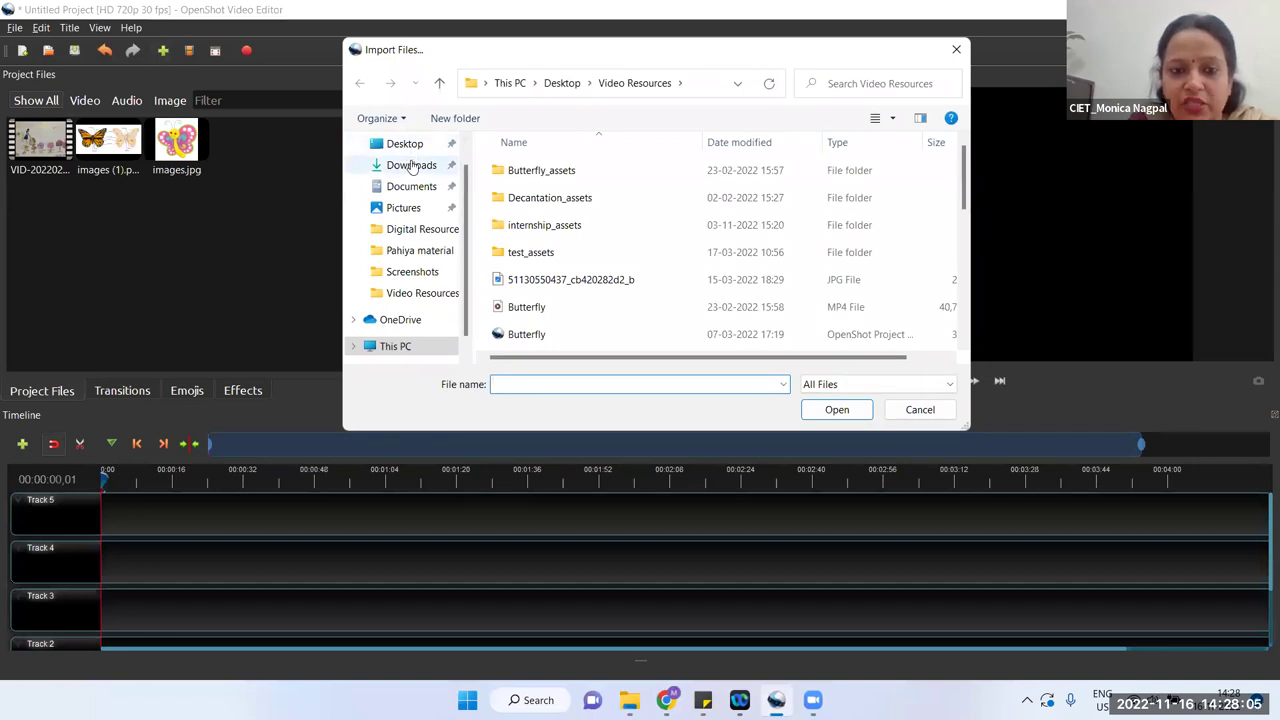
Step: Search Downloads for a 'ben' bensound track, then cancel the import without adding music
left_click(411, 166)
scroll(669, 249, "down", 6)
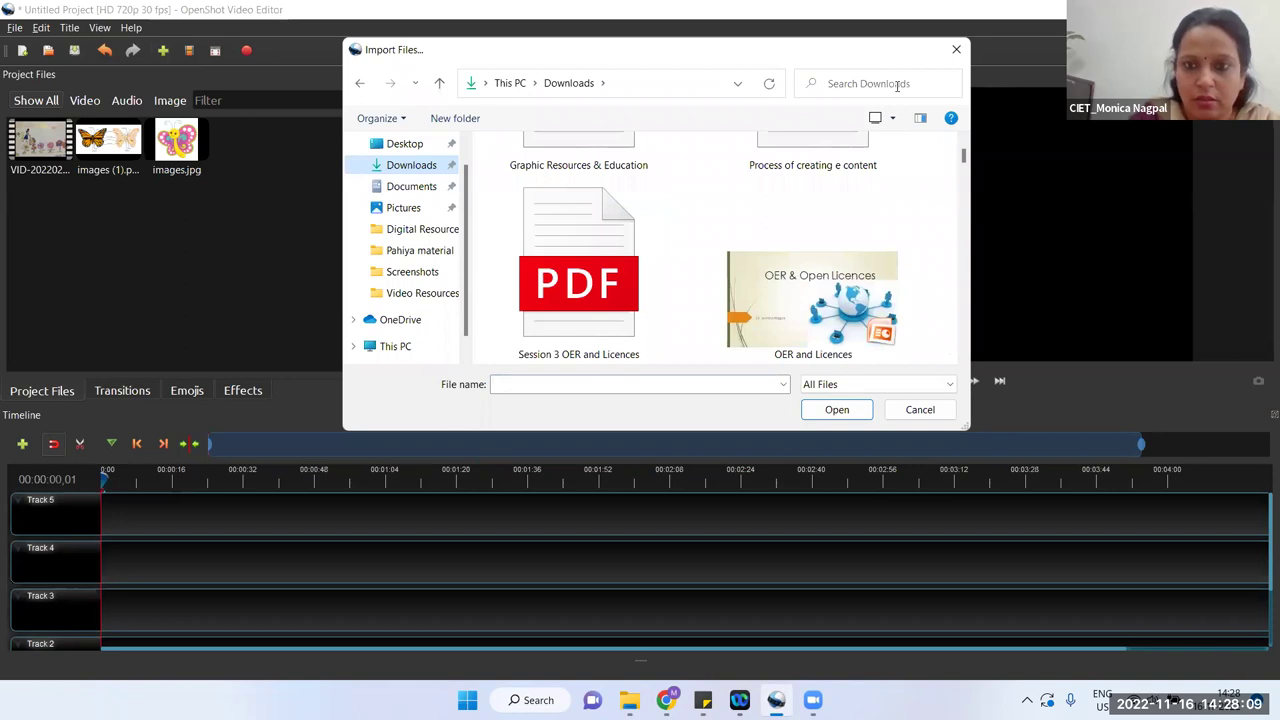
left_click(889, 83)
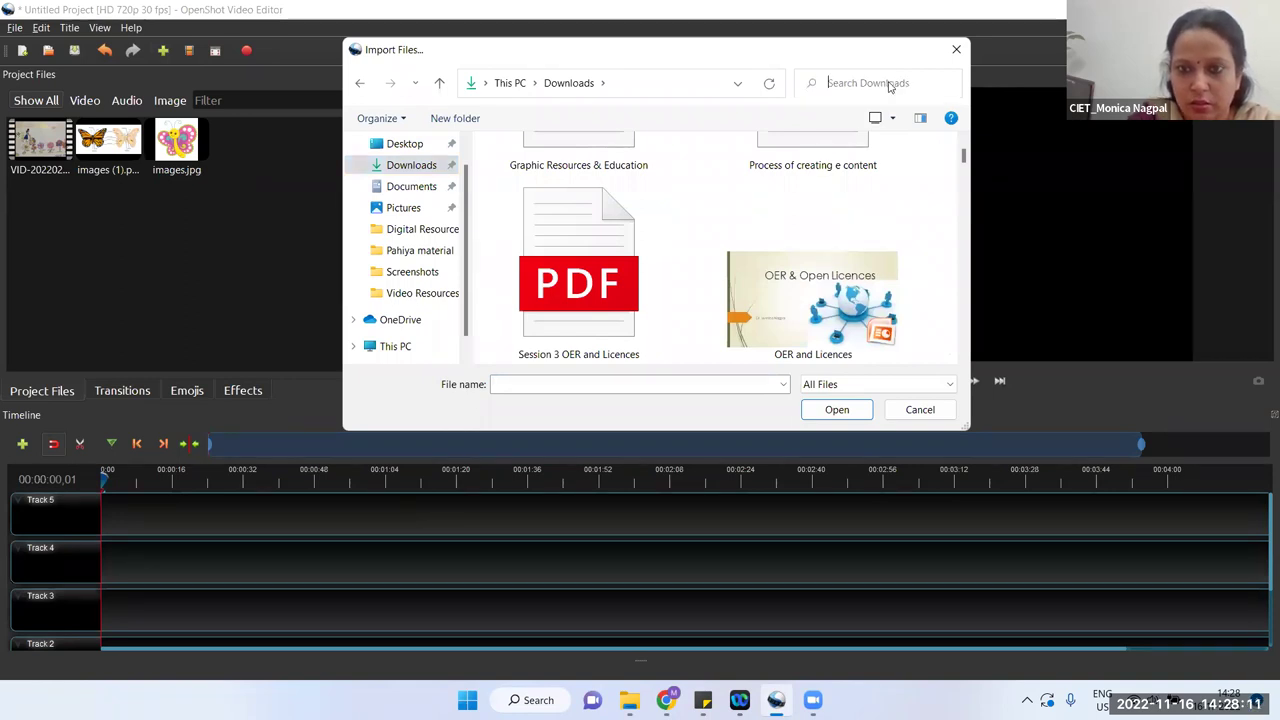
type("ben")
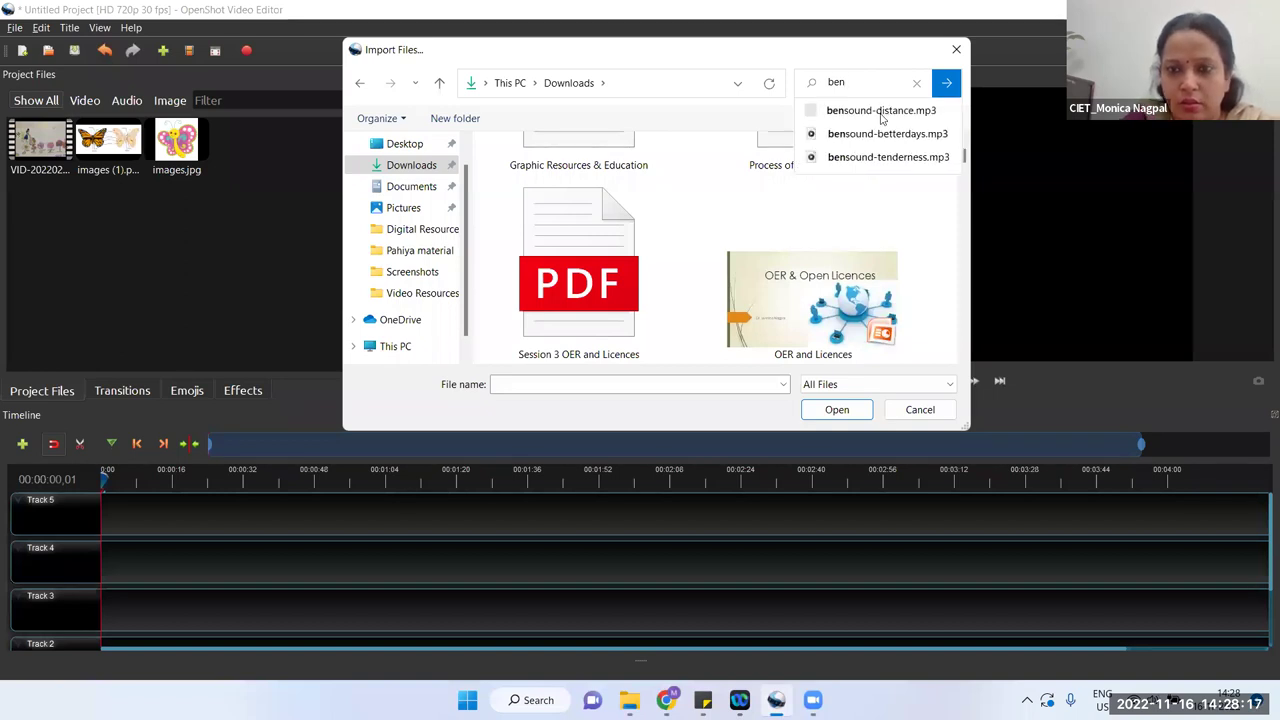
left_click(881, 112)
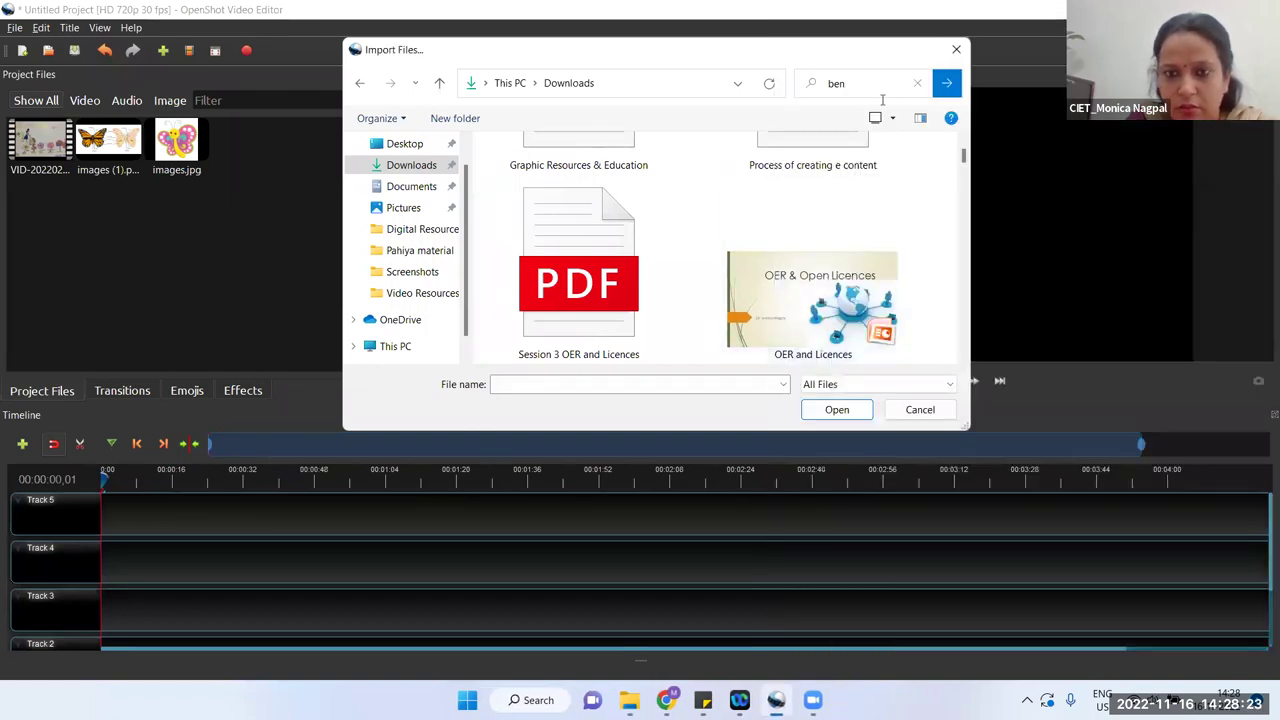
left_click(874, 87)
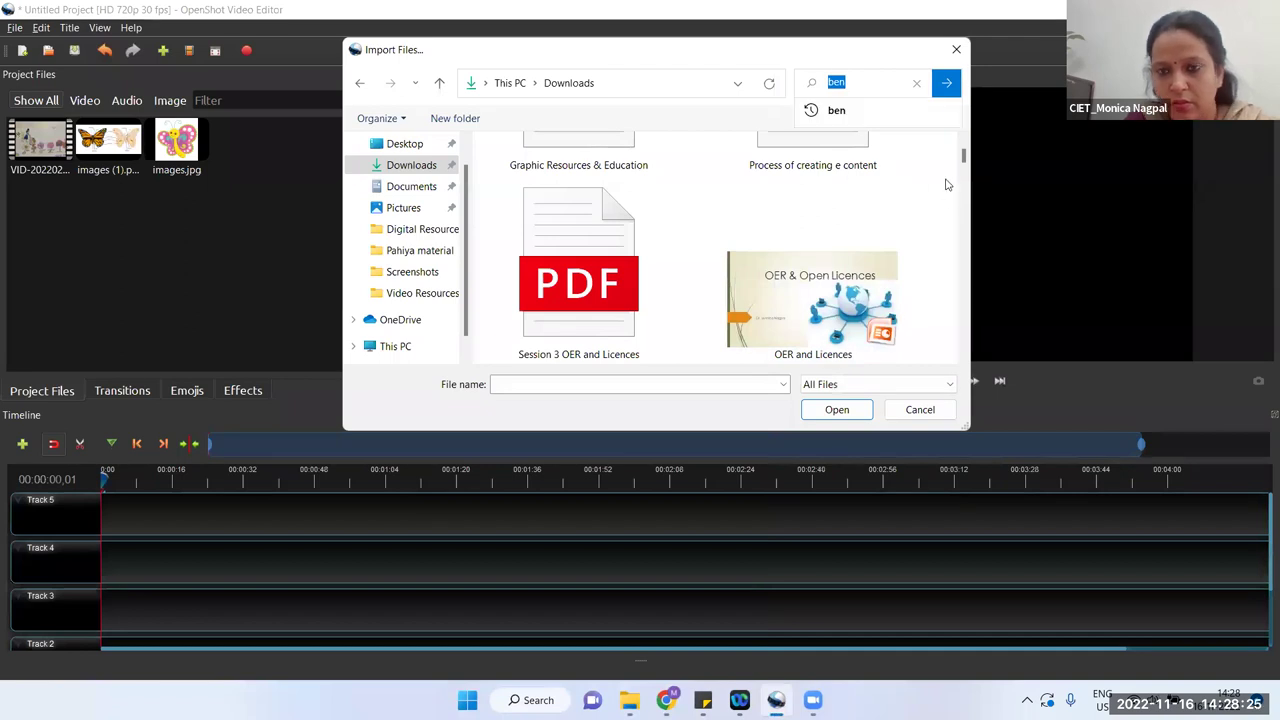
left_click_drag(962, 160, 968, 190)
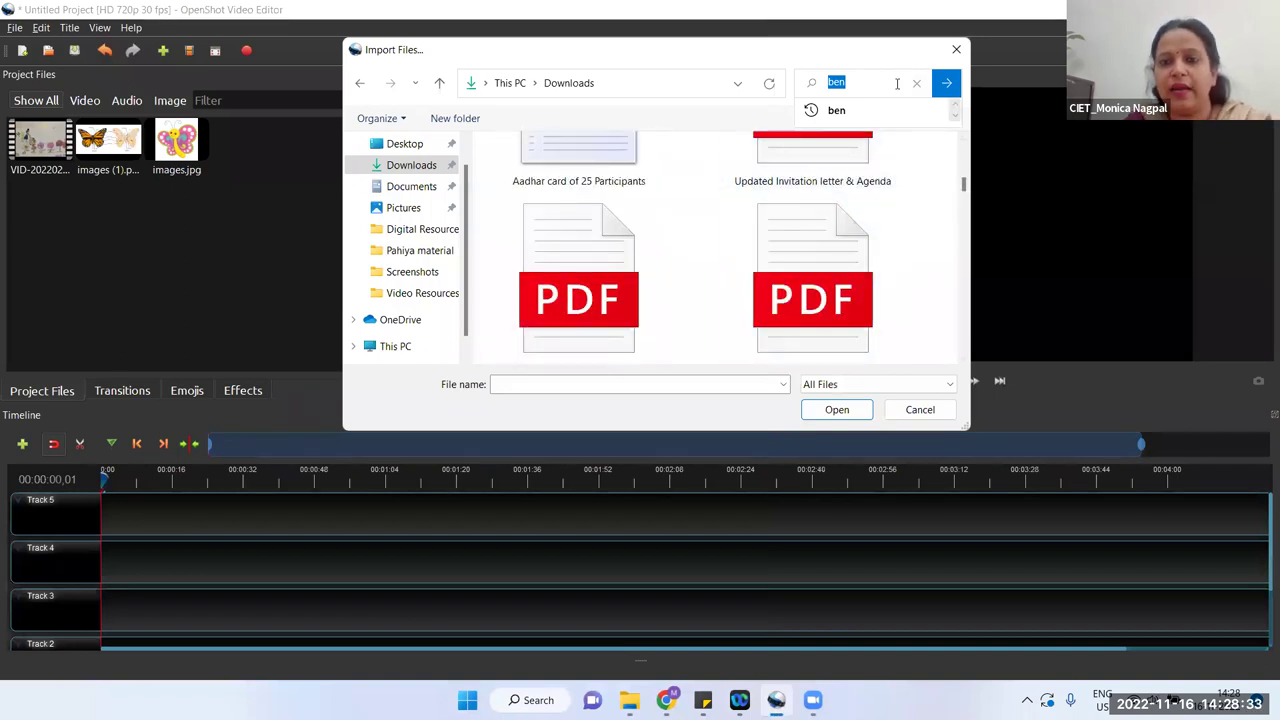
left_click(956, 49)
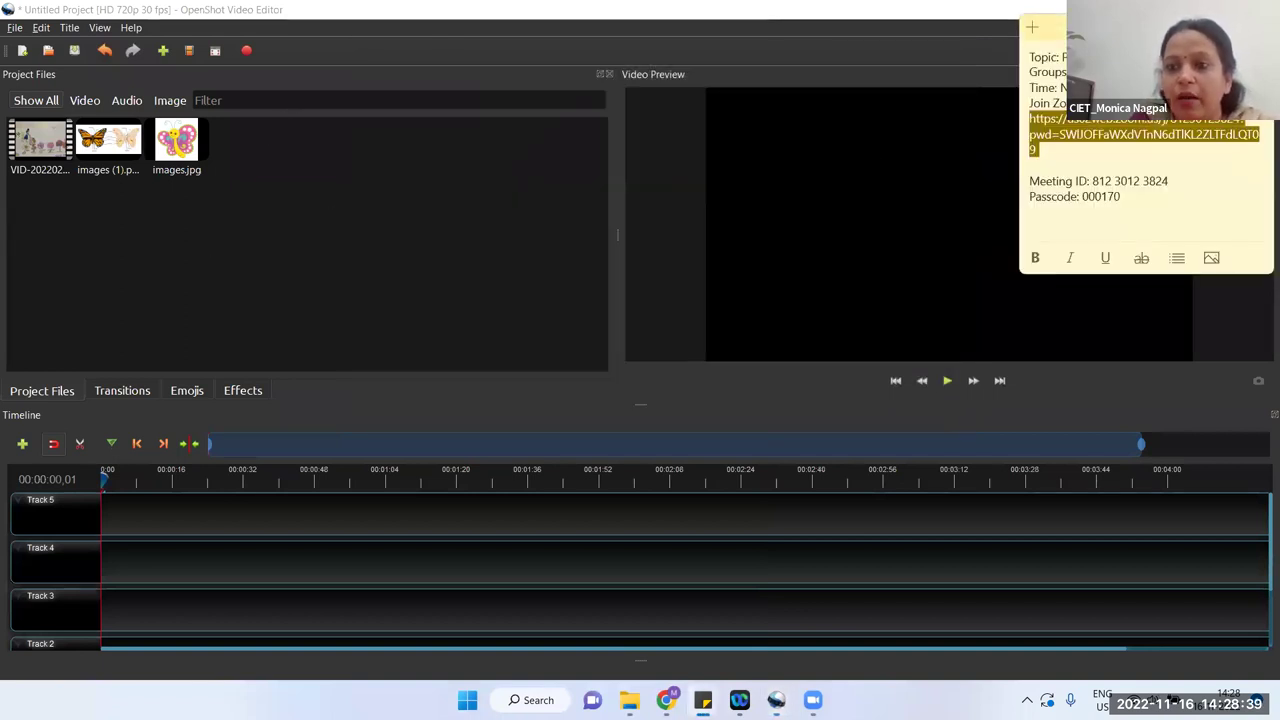
left_click(369, 156)
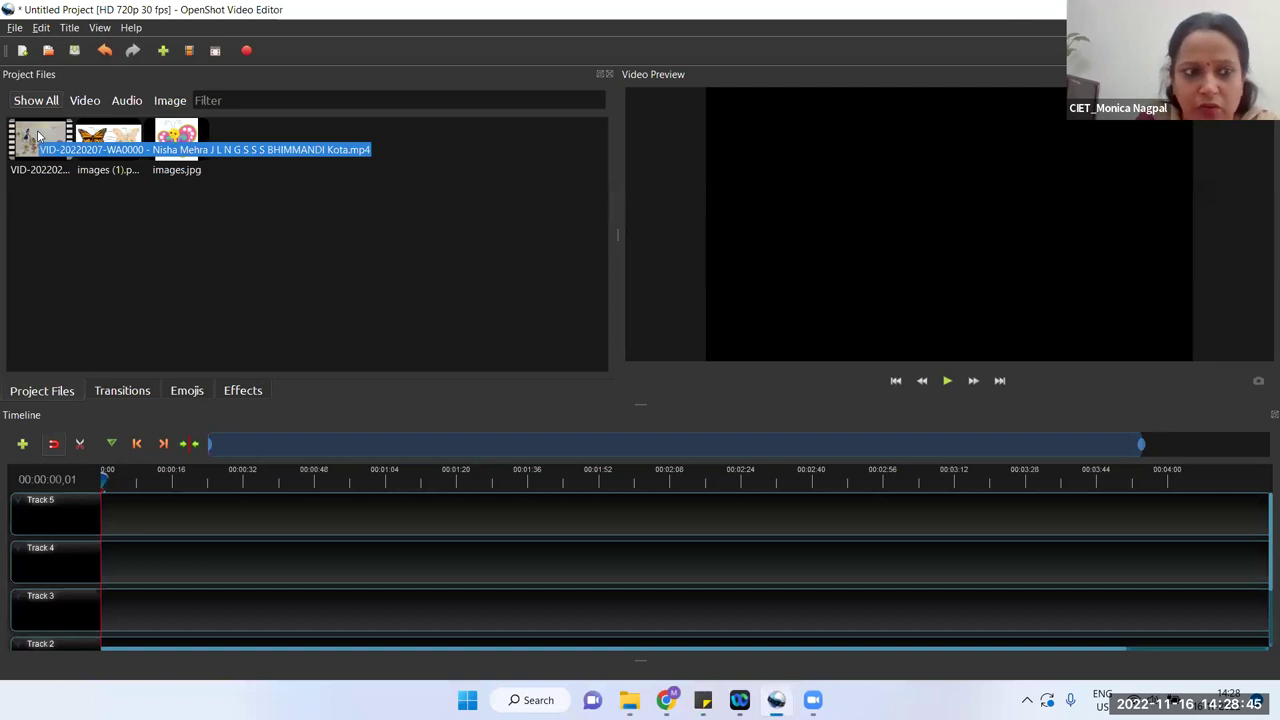
Step: Place the VID clip on Track 4 and scrub the playhead into it to preview
left_click_drag(38, 135, 146, 568)
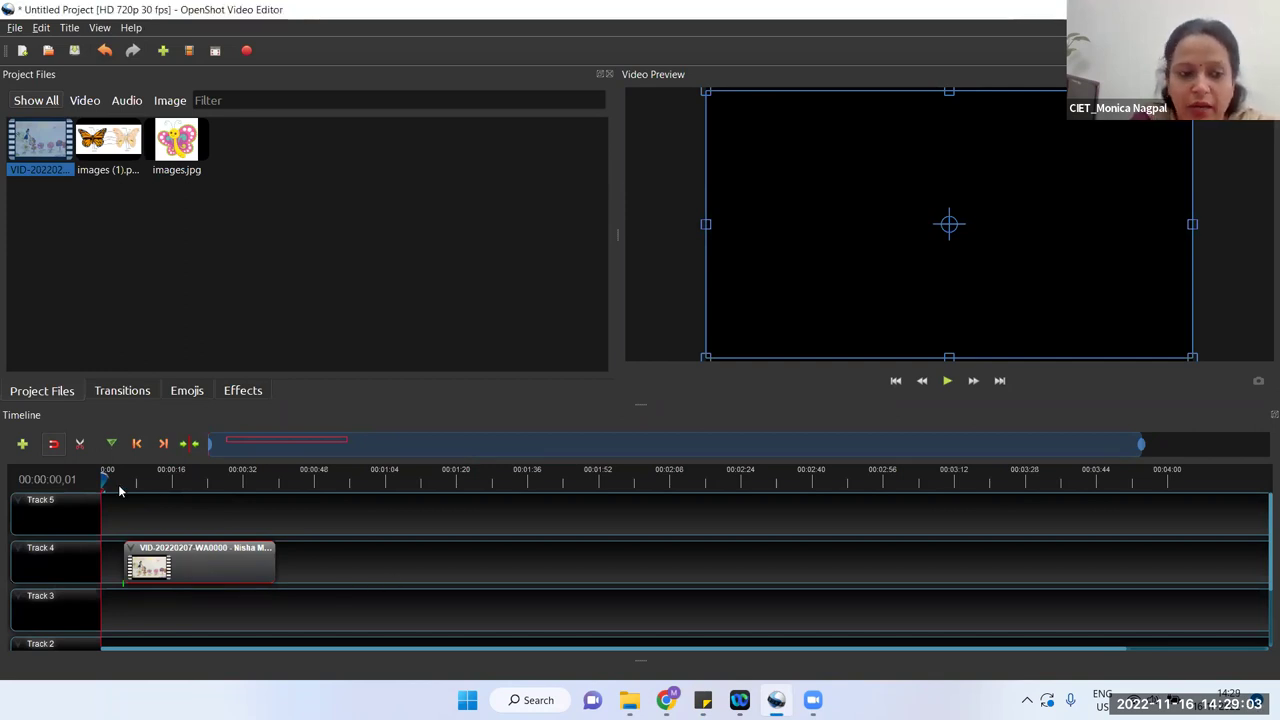
left_click_drag(103, 477, 126, 477)
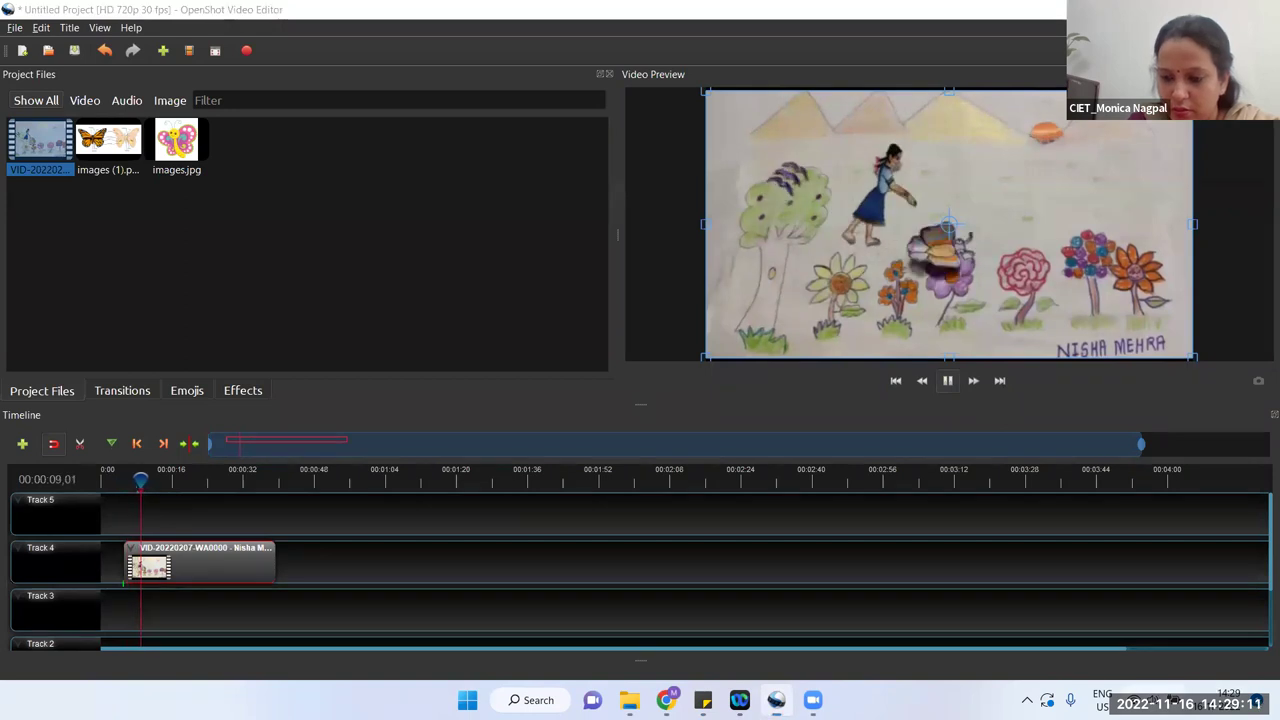
left_click(1145, 700)
left_click(1200, 597)
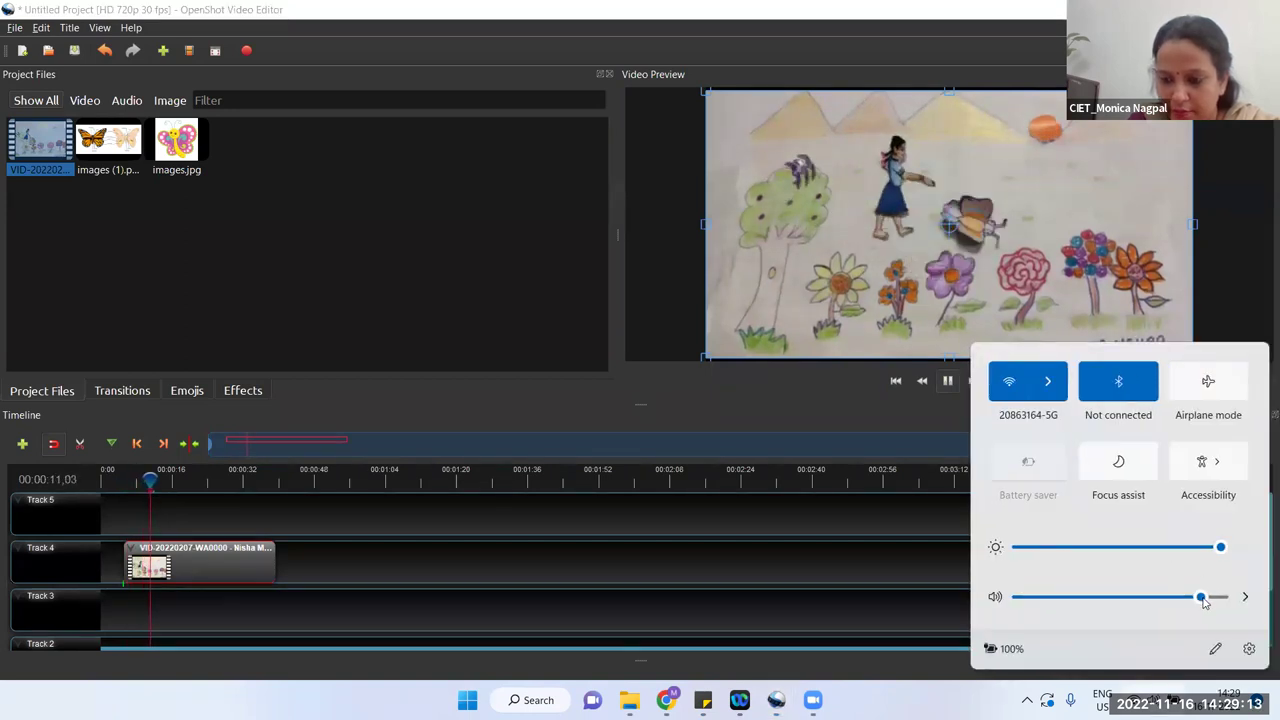
left_click(1222, 597)
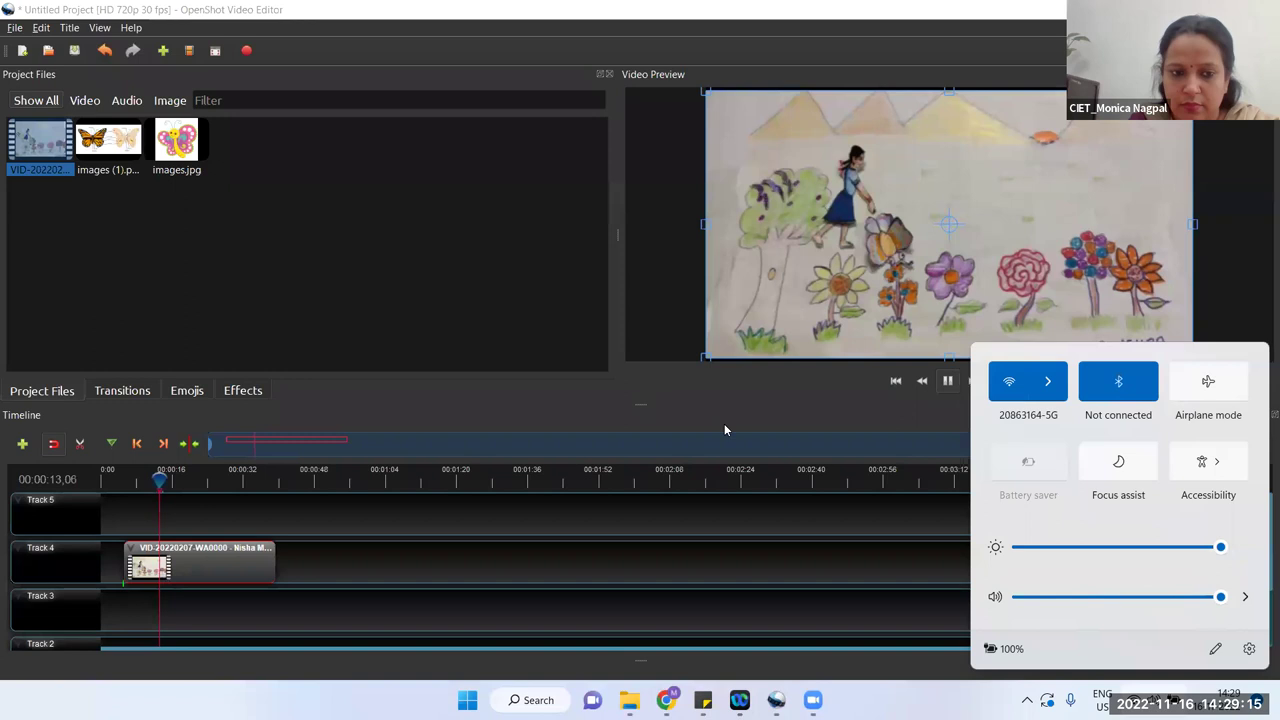
left_click(470, 296)
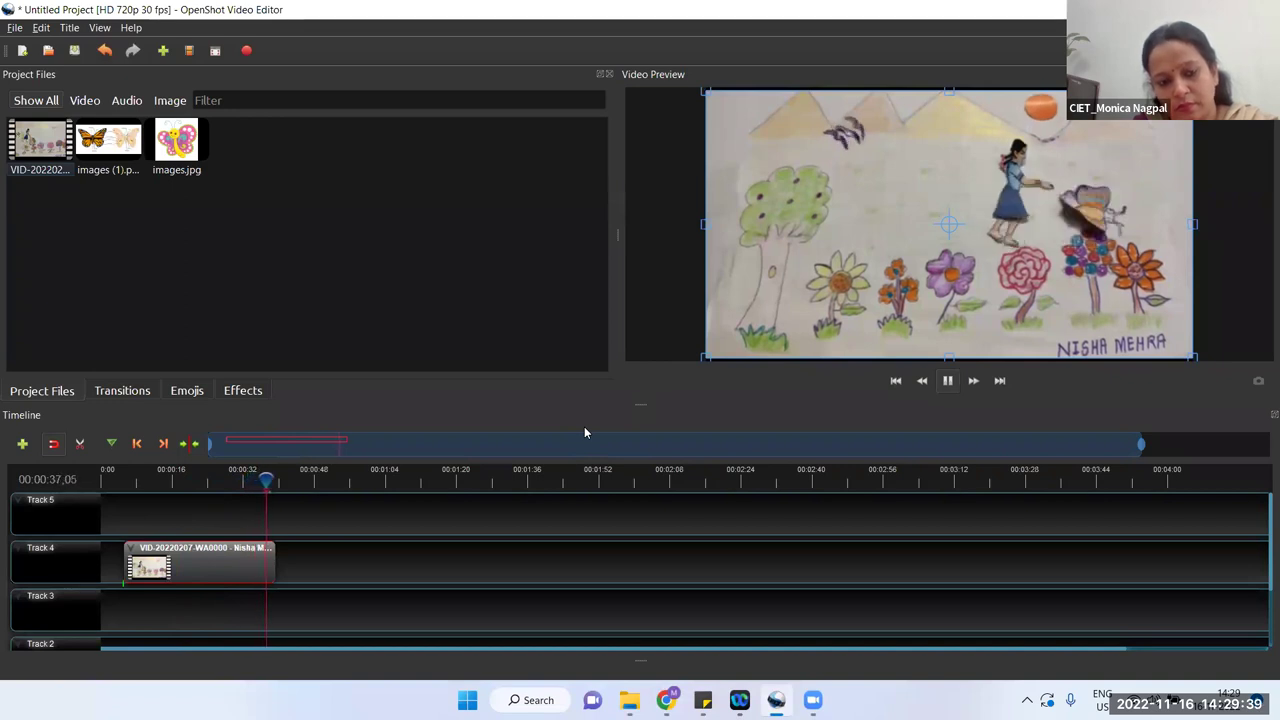
left_click(949, 384)
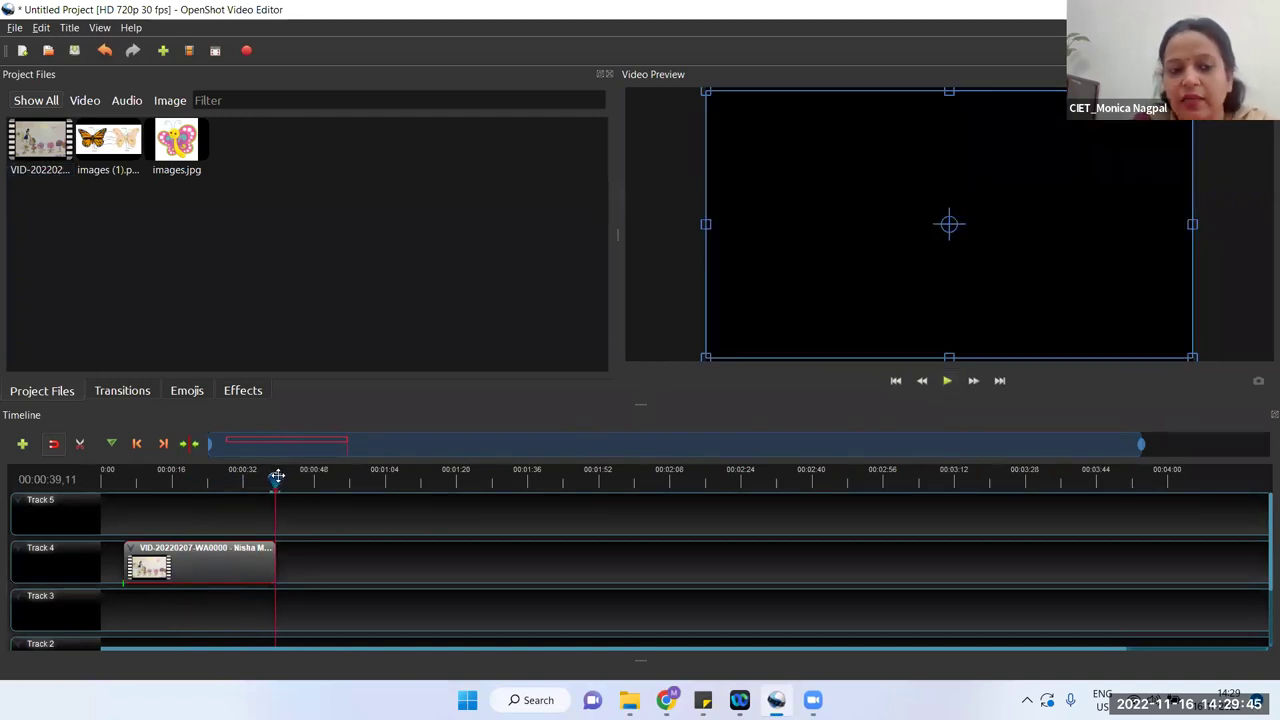
left_click_drag(277, 477, 119, 473)
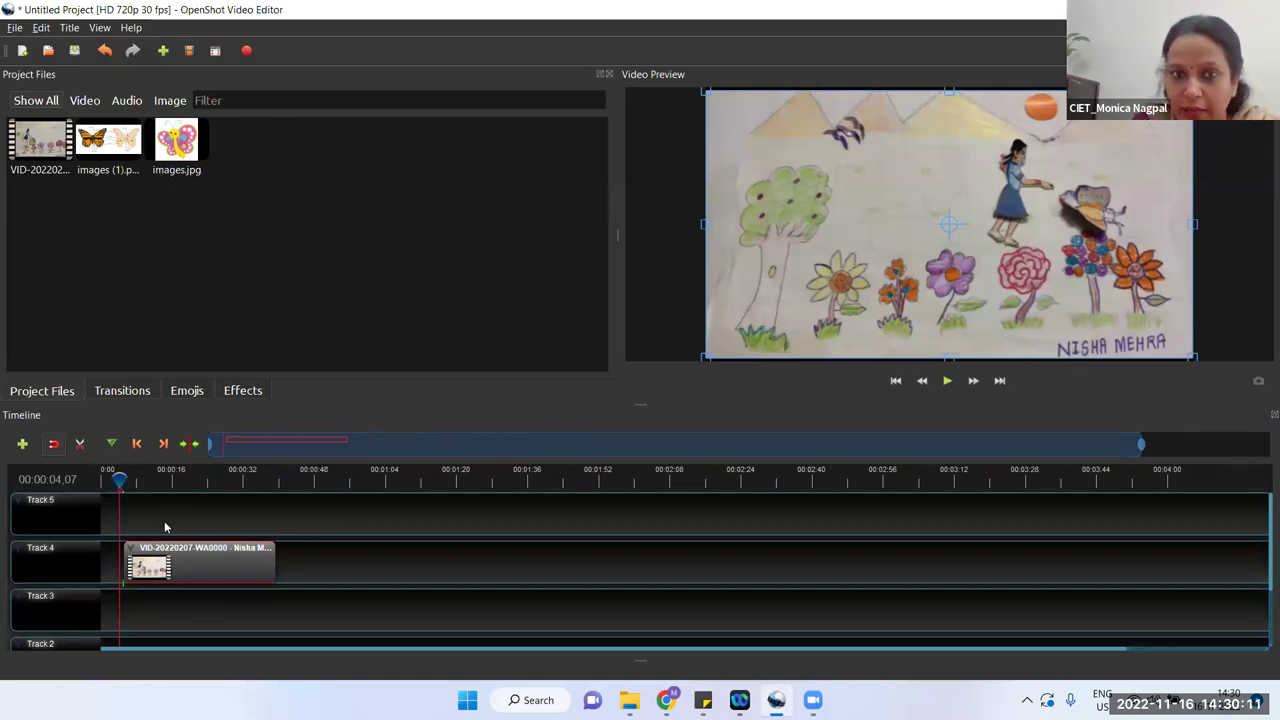
left_click_drag(118, 479, 163, 479)
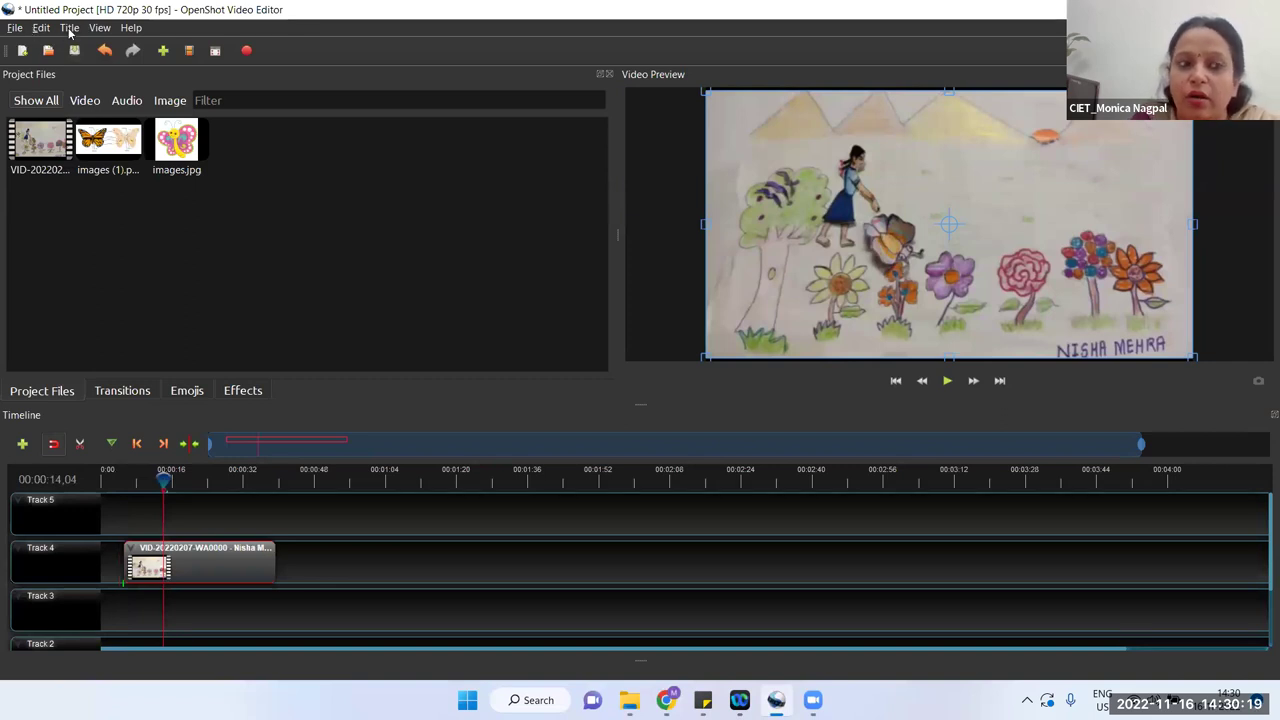
Step: Start a new static title using the Sunset template, showing its default text 'The Title'
left_click(69, 29)
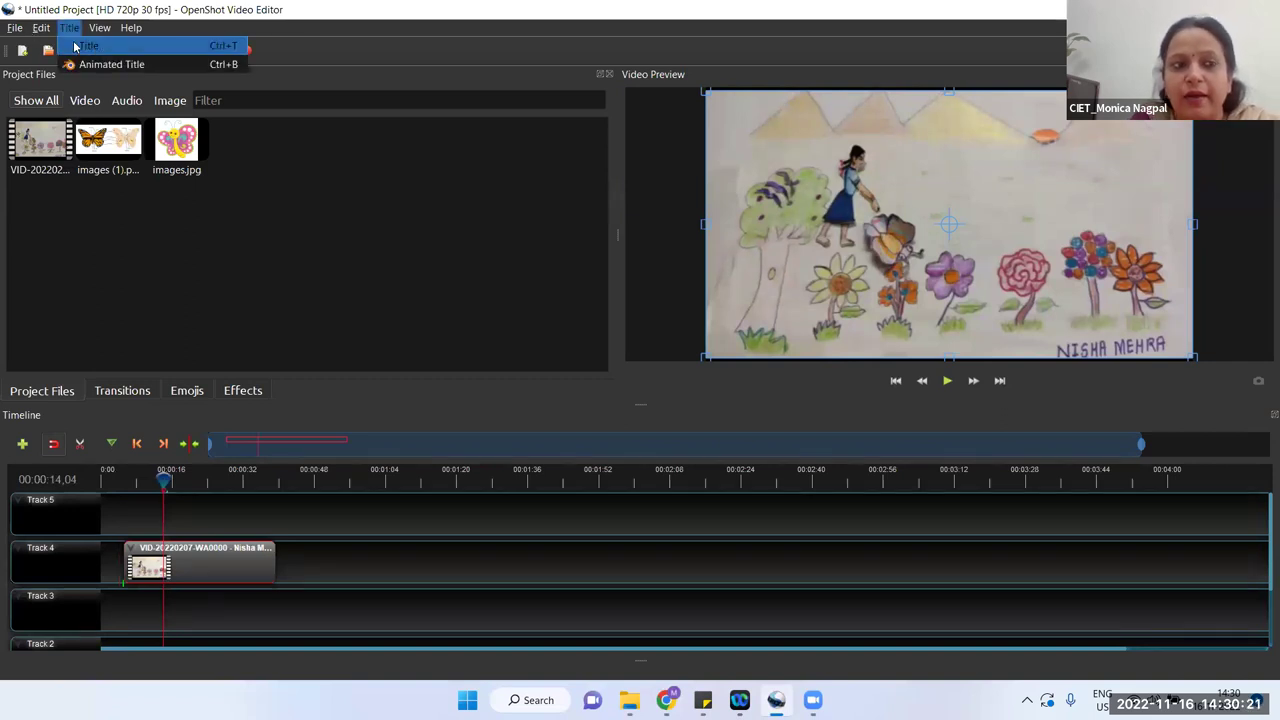
left_click(86, 46)
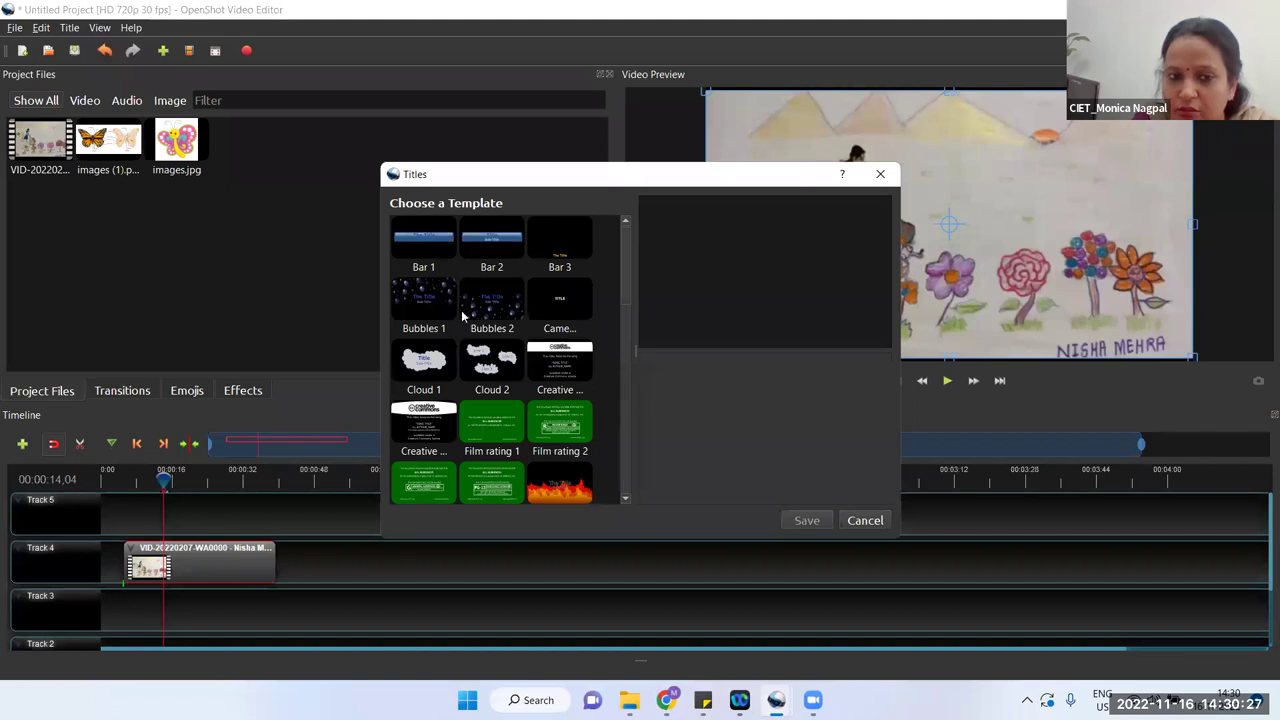
scroll(469, 440, "down", 10)
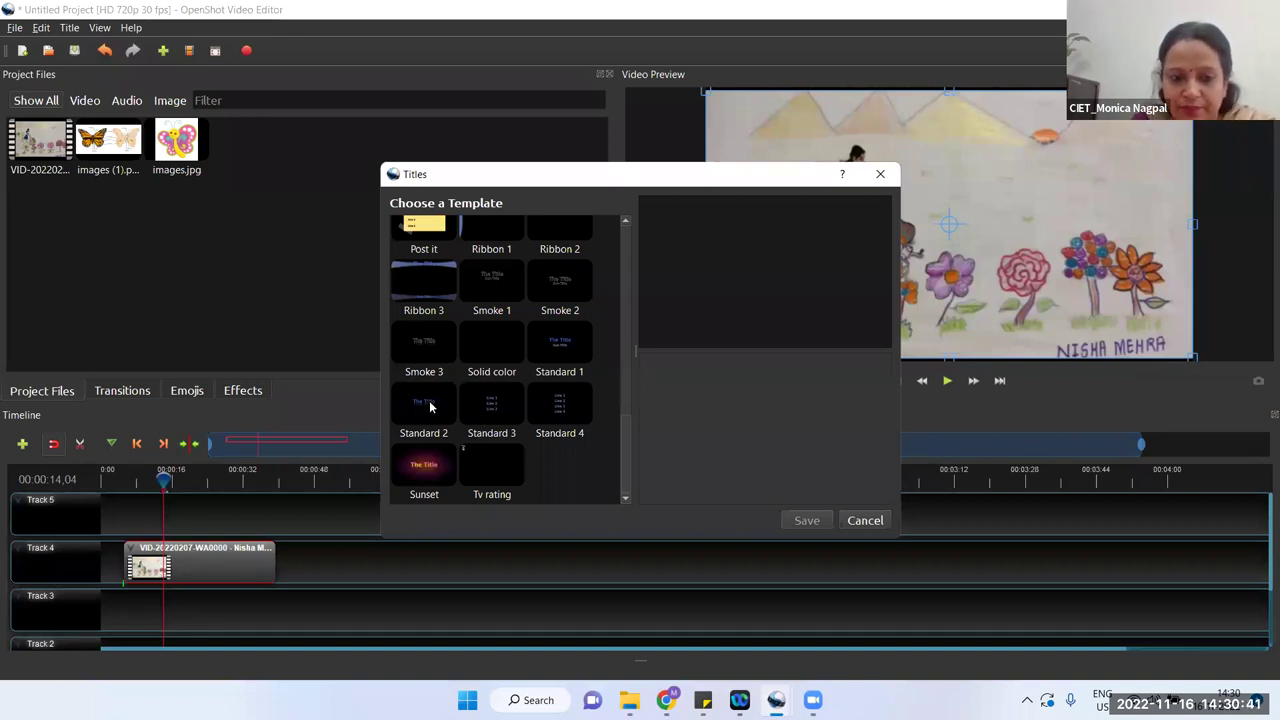
left_click(424, 465)
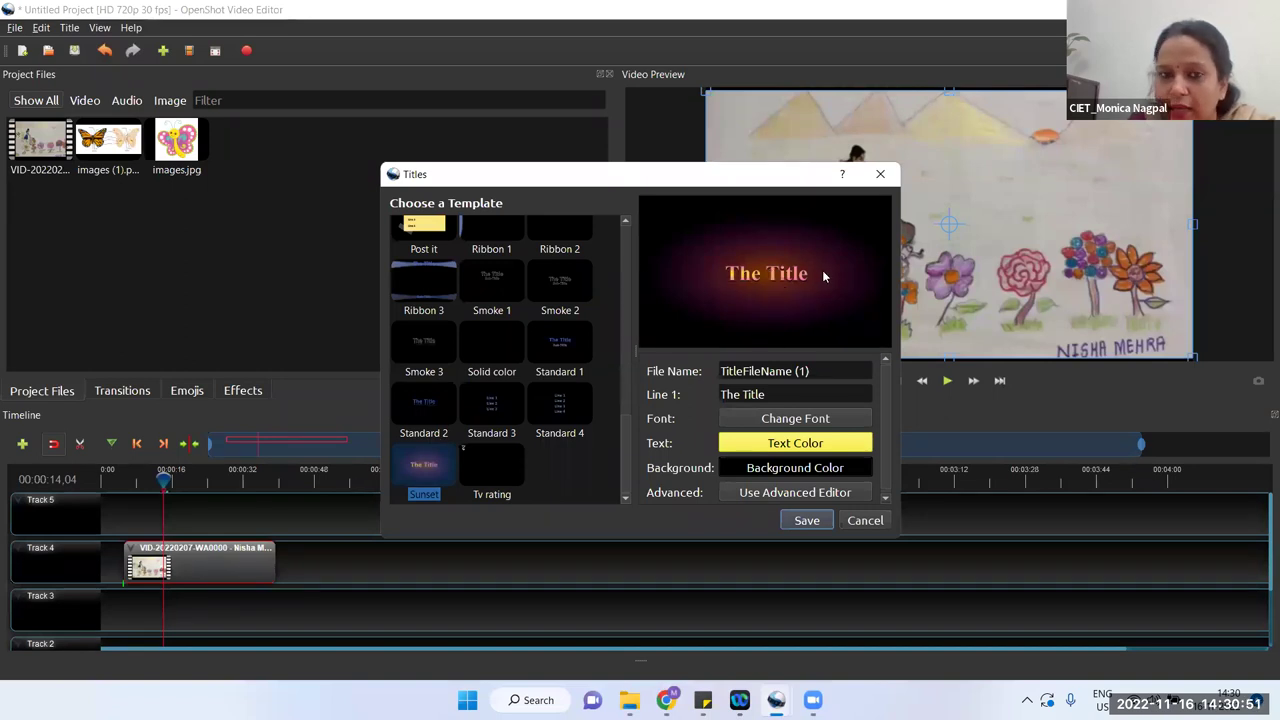
Step: Replace the default title text with 'Butterfly'
triple_click(745, 394)
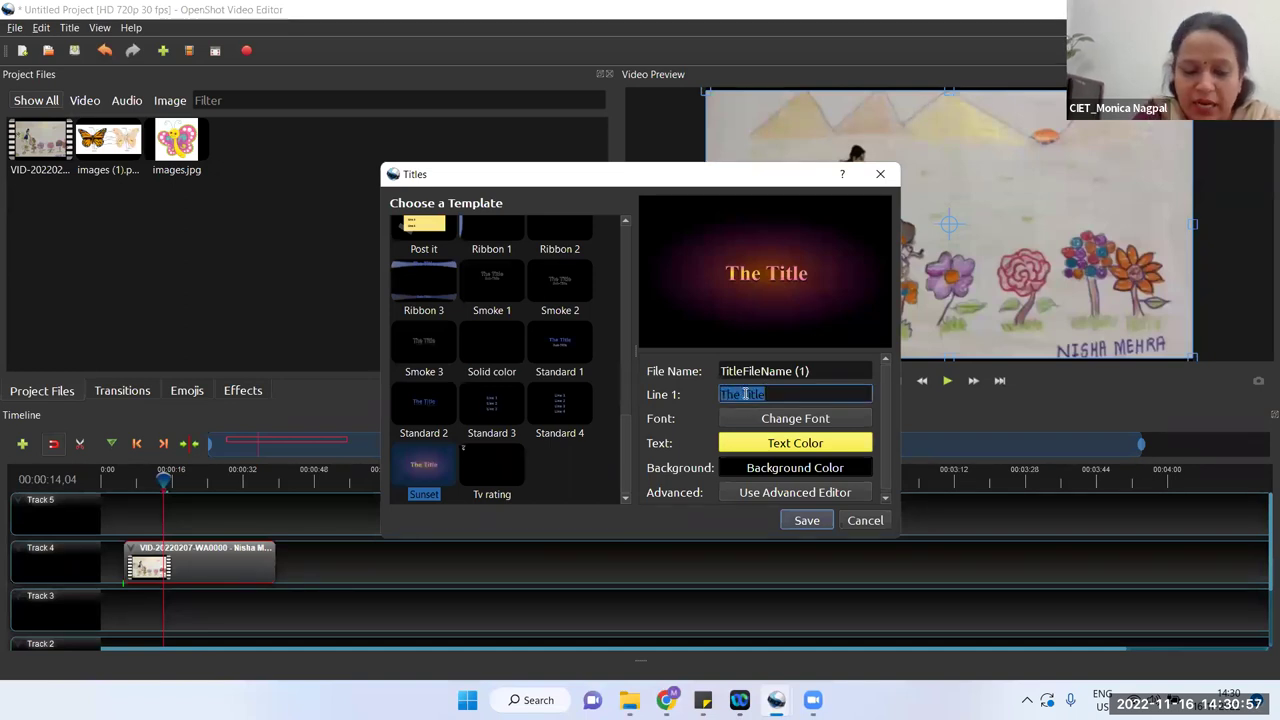
type("Butter")
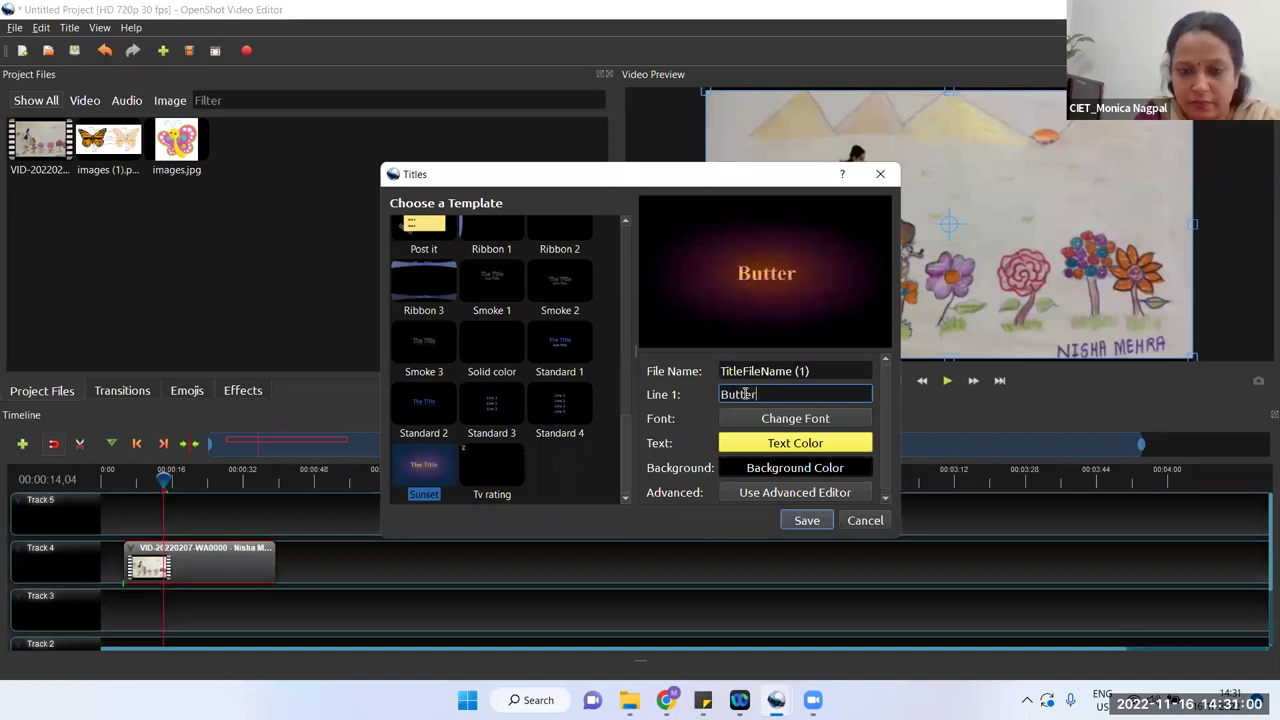
key("BackSpace")
type("rfly")
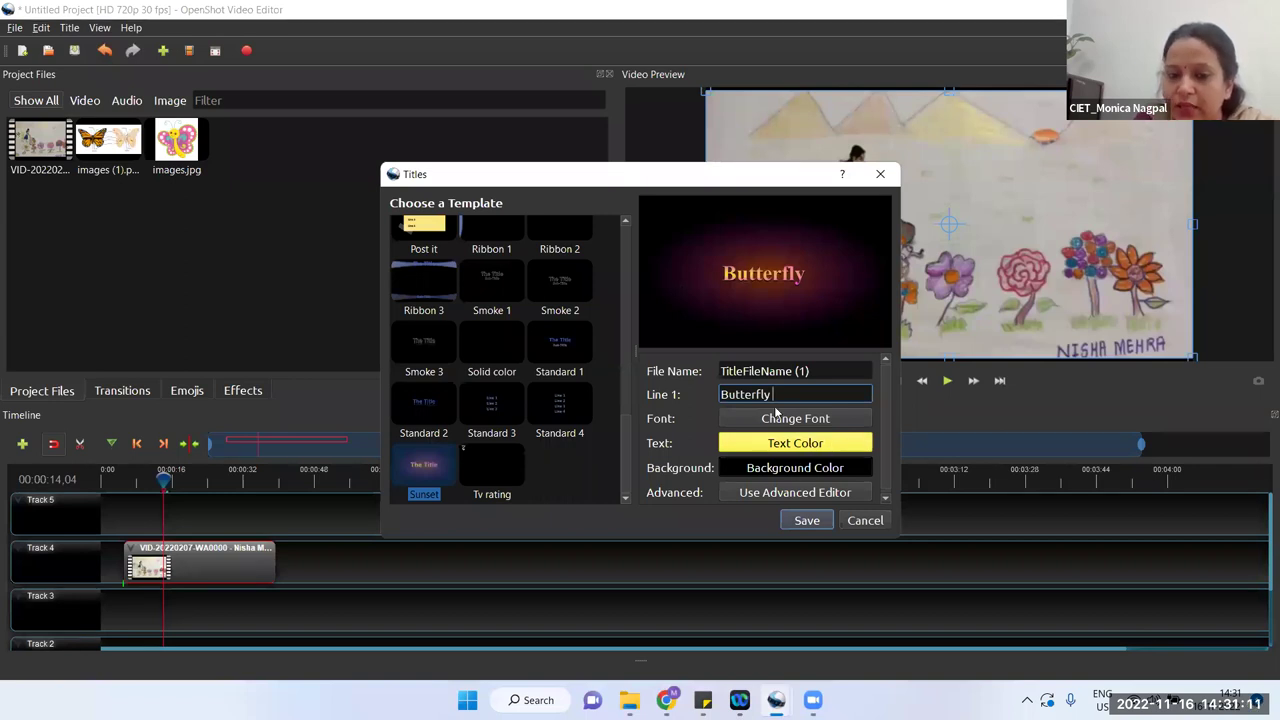
Step: Set the Butterfly title text font to Comic Sans MS
key("ctrl+a")
left_click(793, 419)
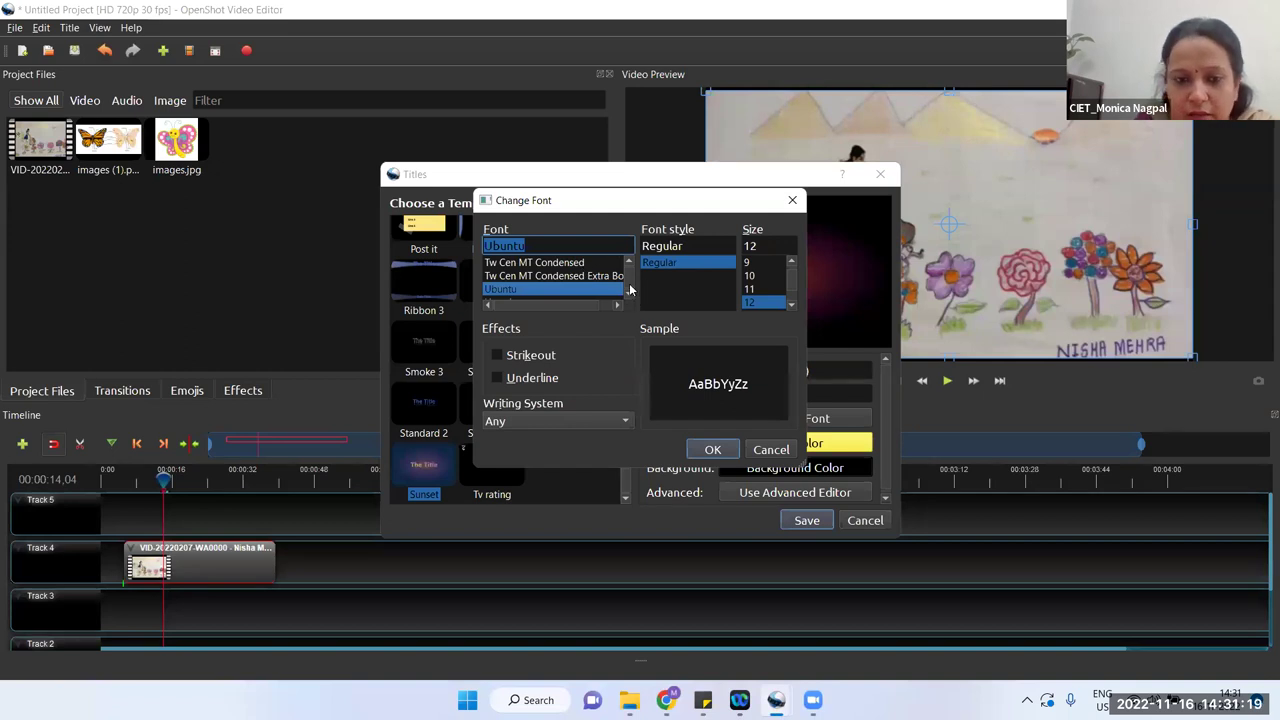
scroll(630, 288, "up", 15)
scroll(576, 282, "down", 4)
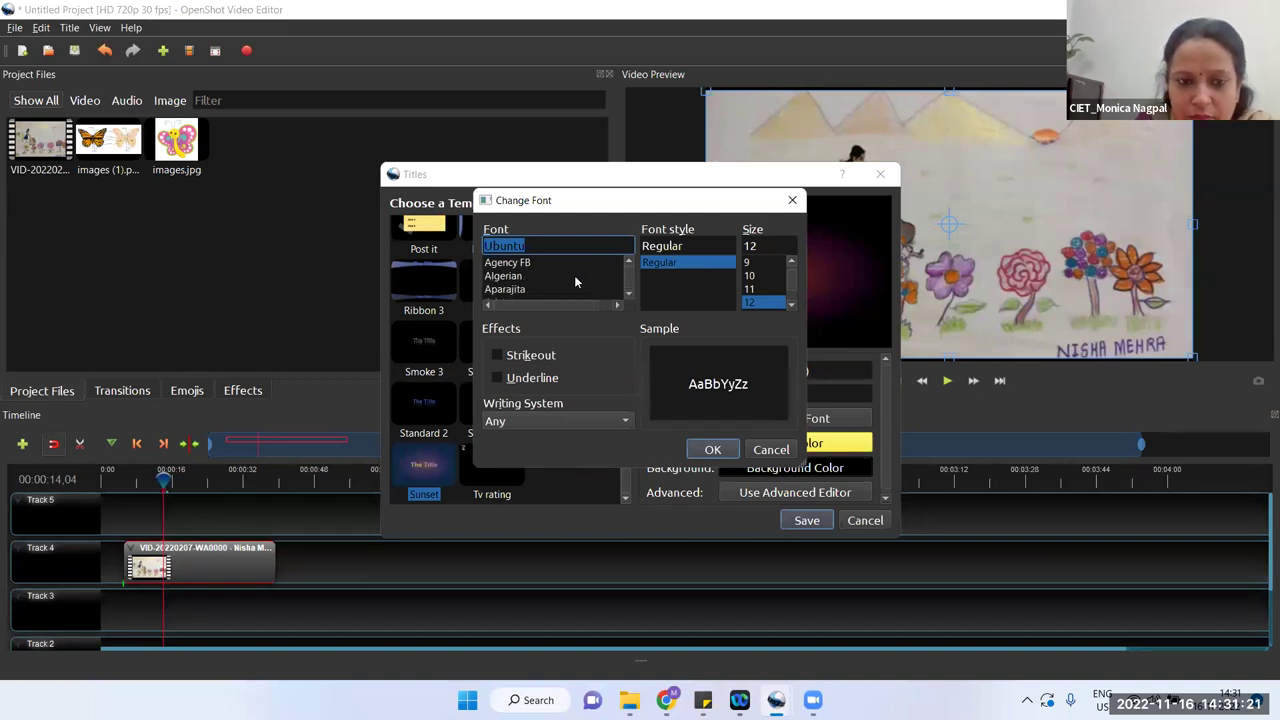
scroll(576, 282, "down", 1)
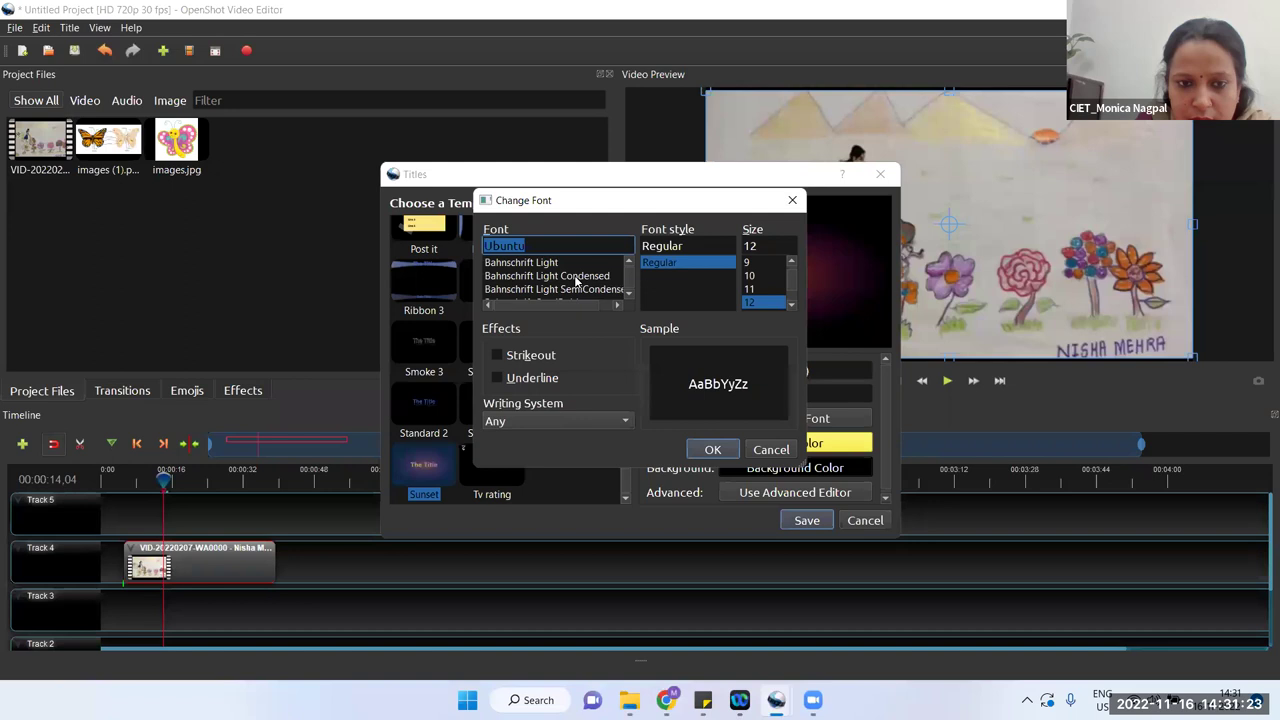
scroll(576, 282, "down", 4)
scroll(575, 282, "down", 3)
scroll(575, 282, "down", 3)
scroll(575, 282, "down", 2)
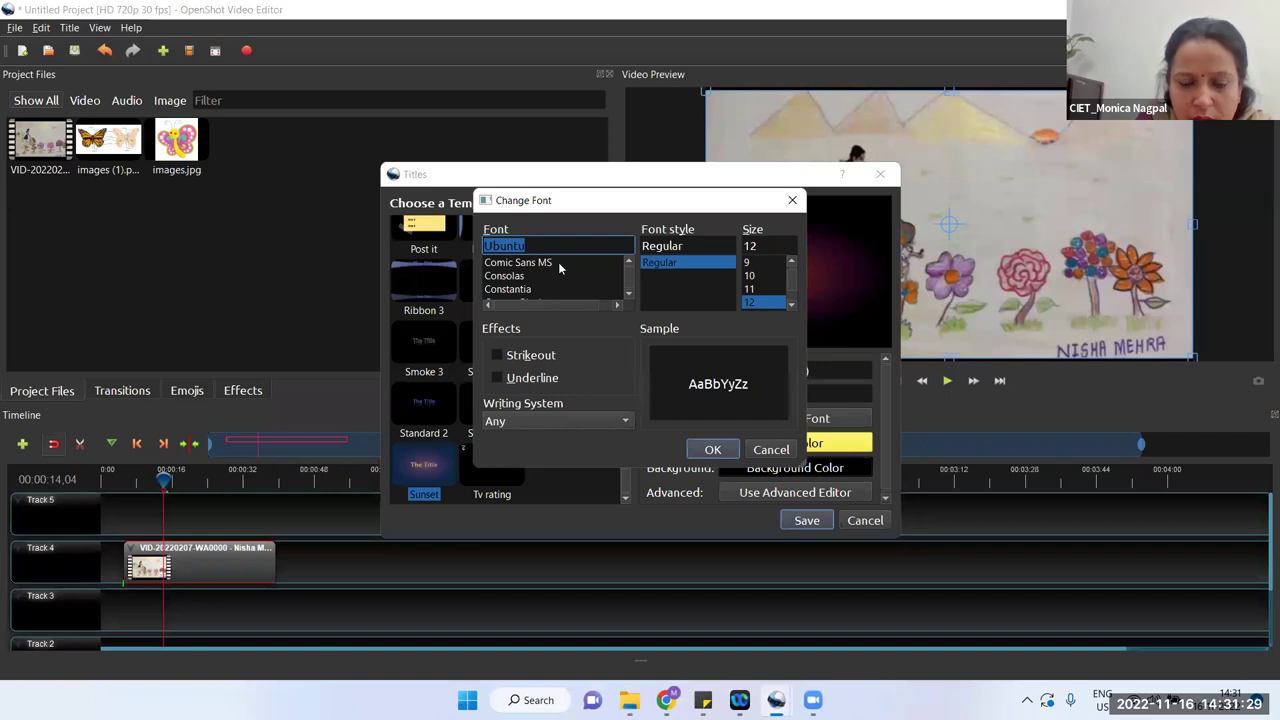
left_click(553, 262)
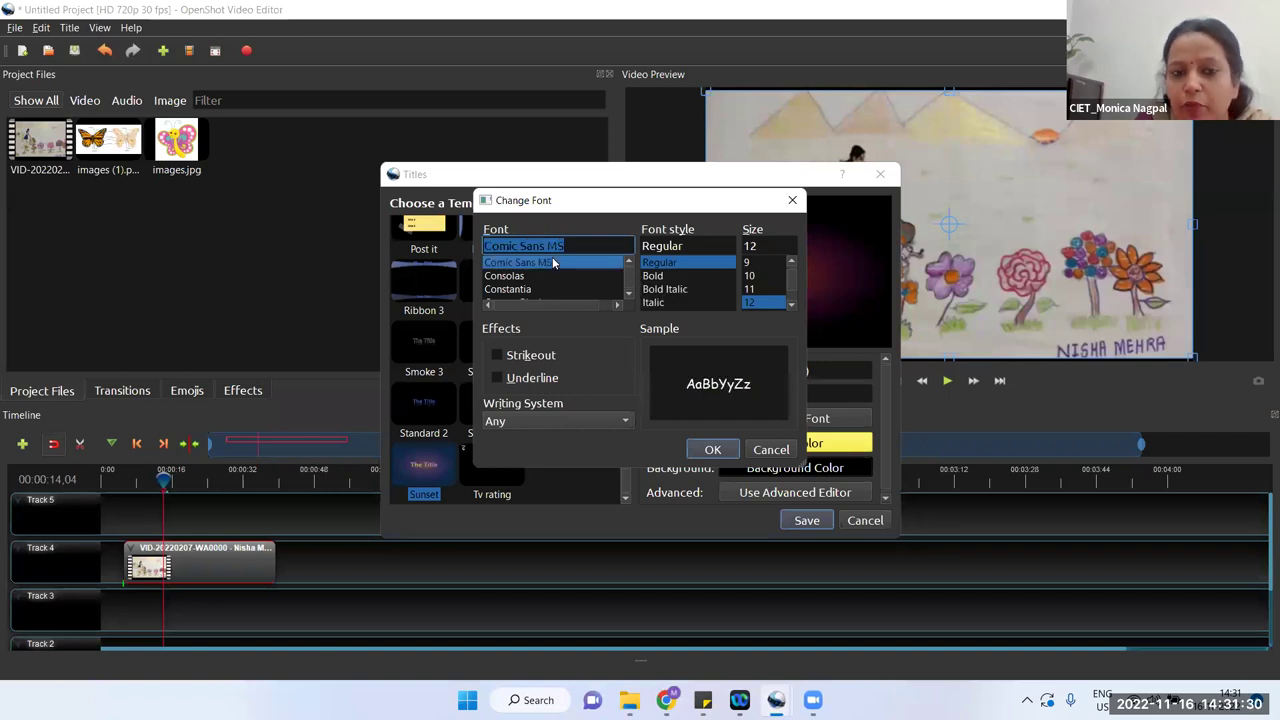
left_click(712, 450)
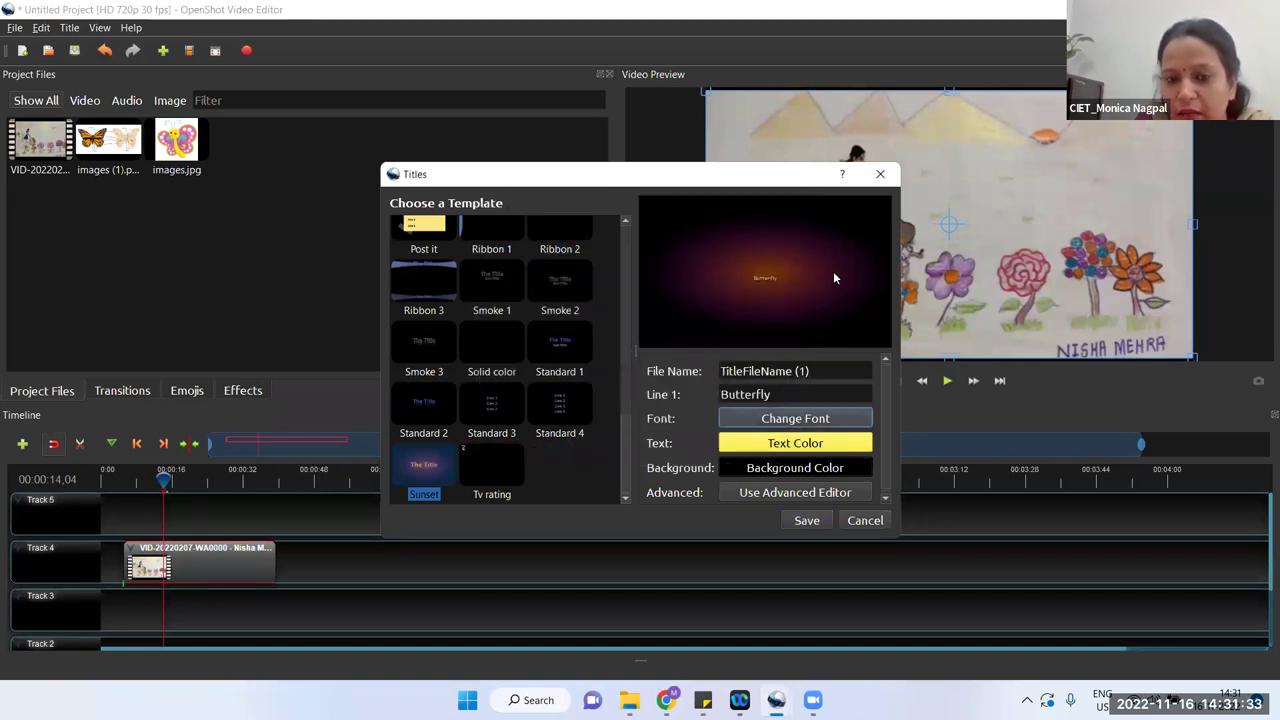
left_click(772, 278)
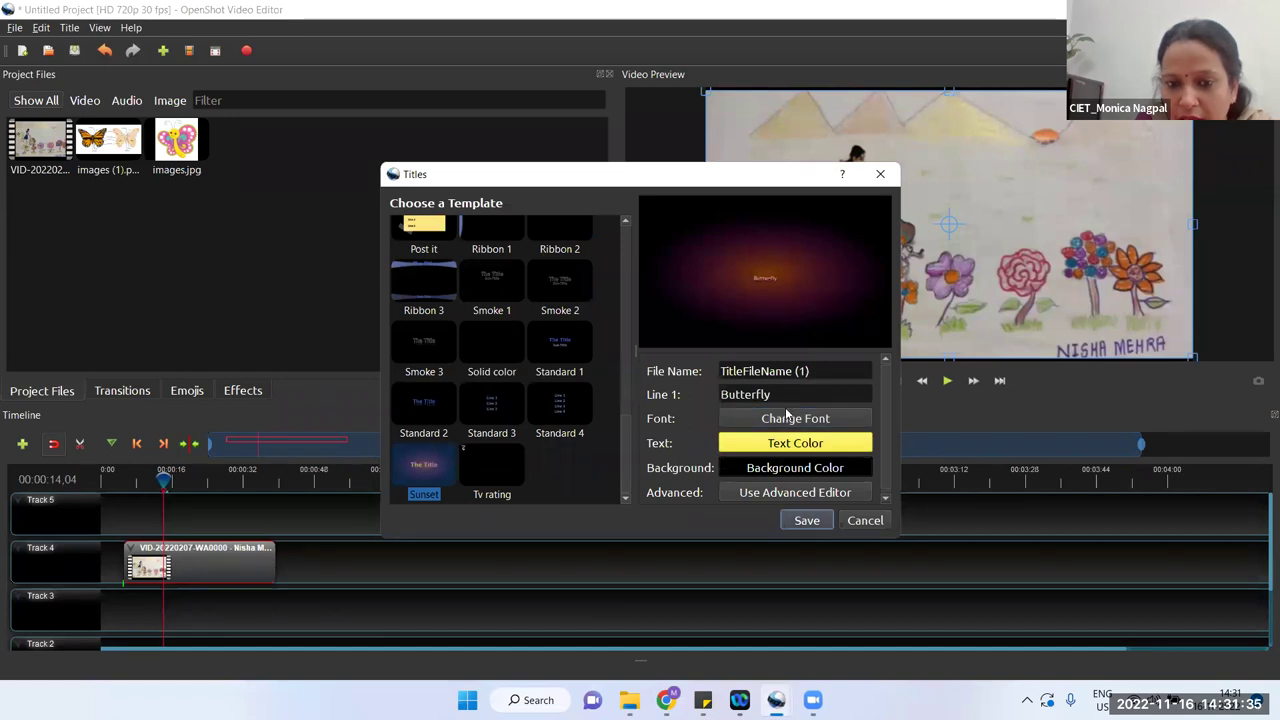
Step: Set the title font size to 28
left_click(786, 420)
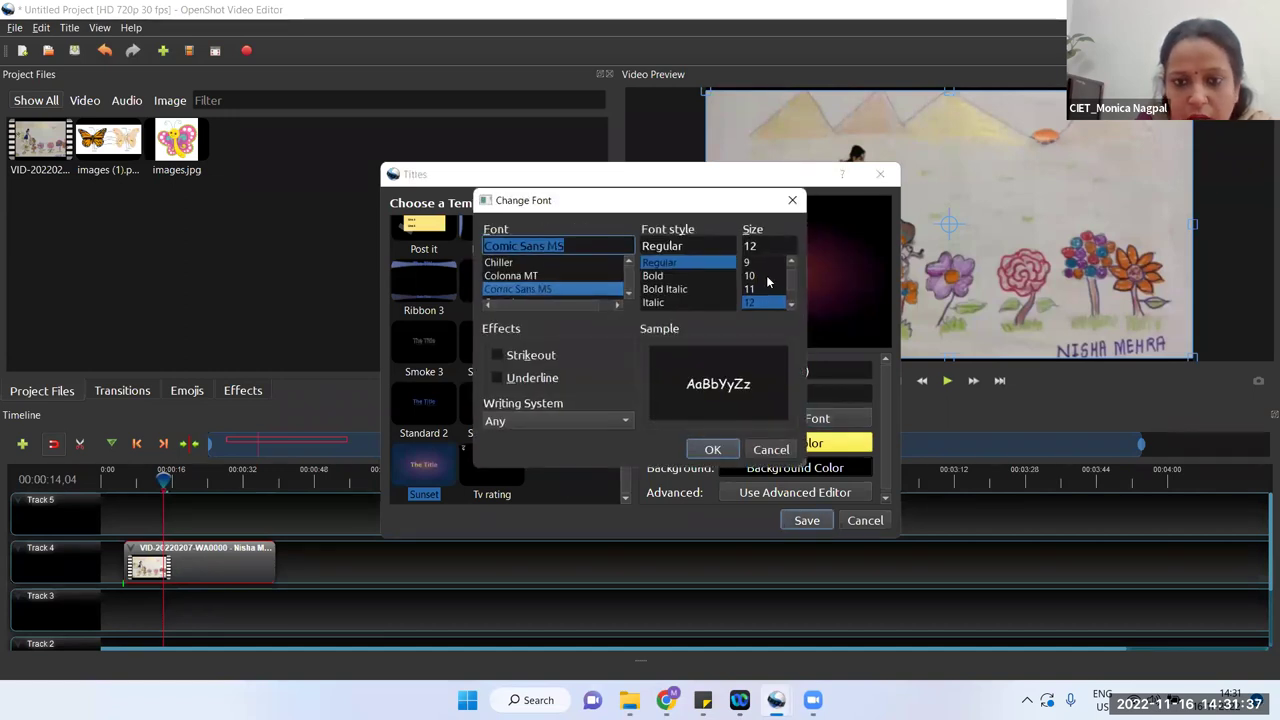
scroll(792, 290, "down", 4)
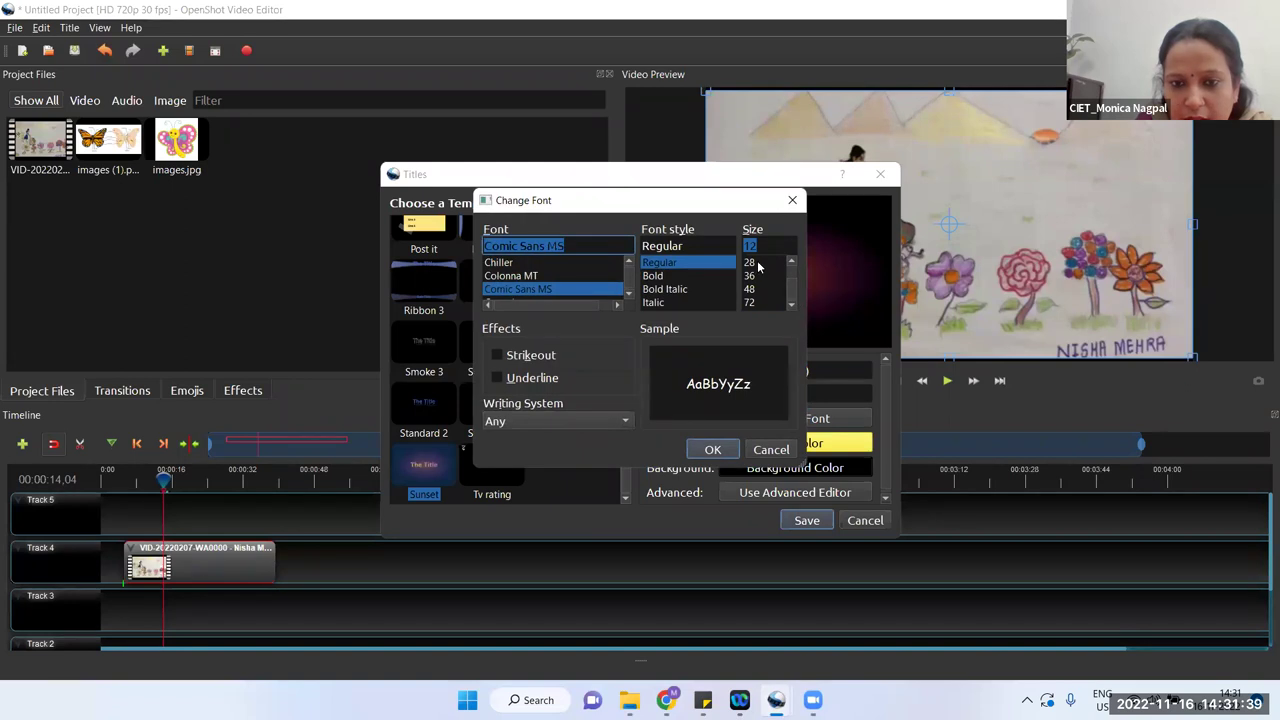
left_click(758, 263)
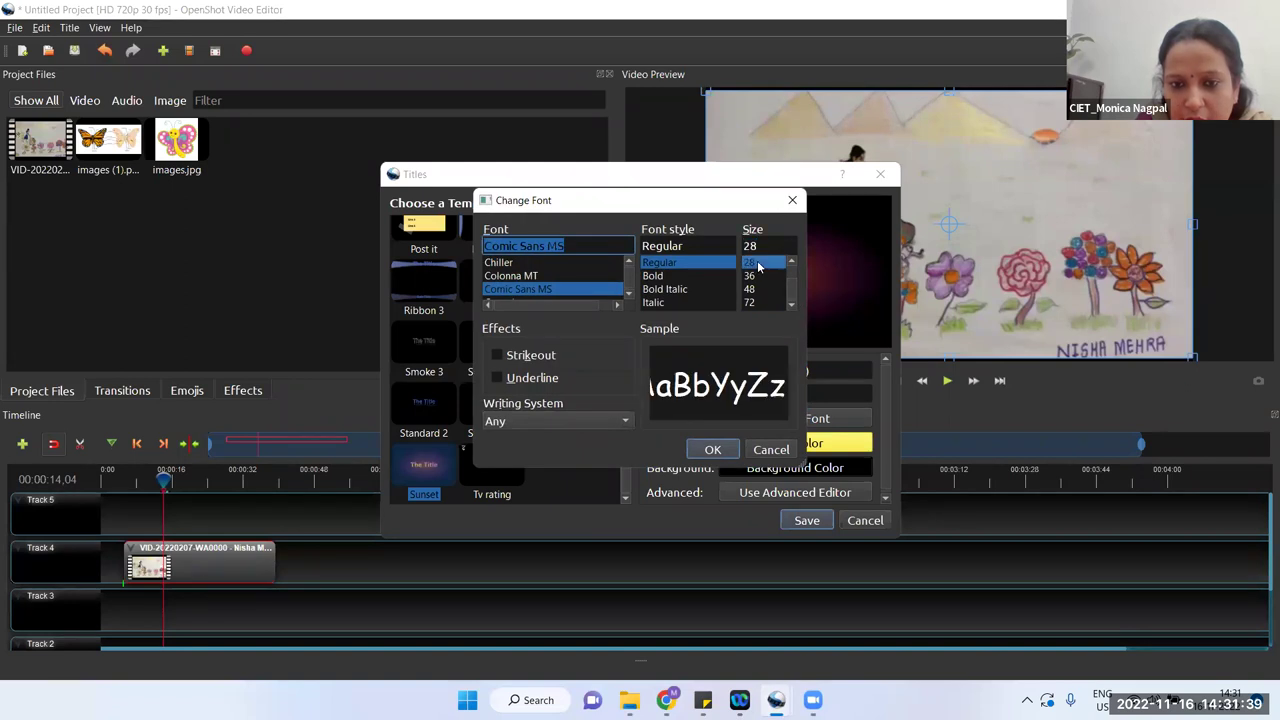
left_click(714, 449)
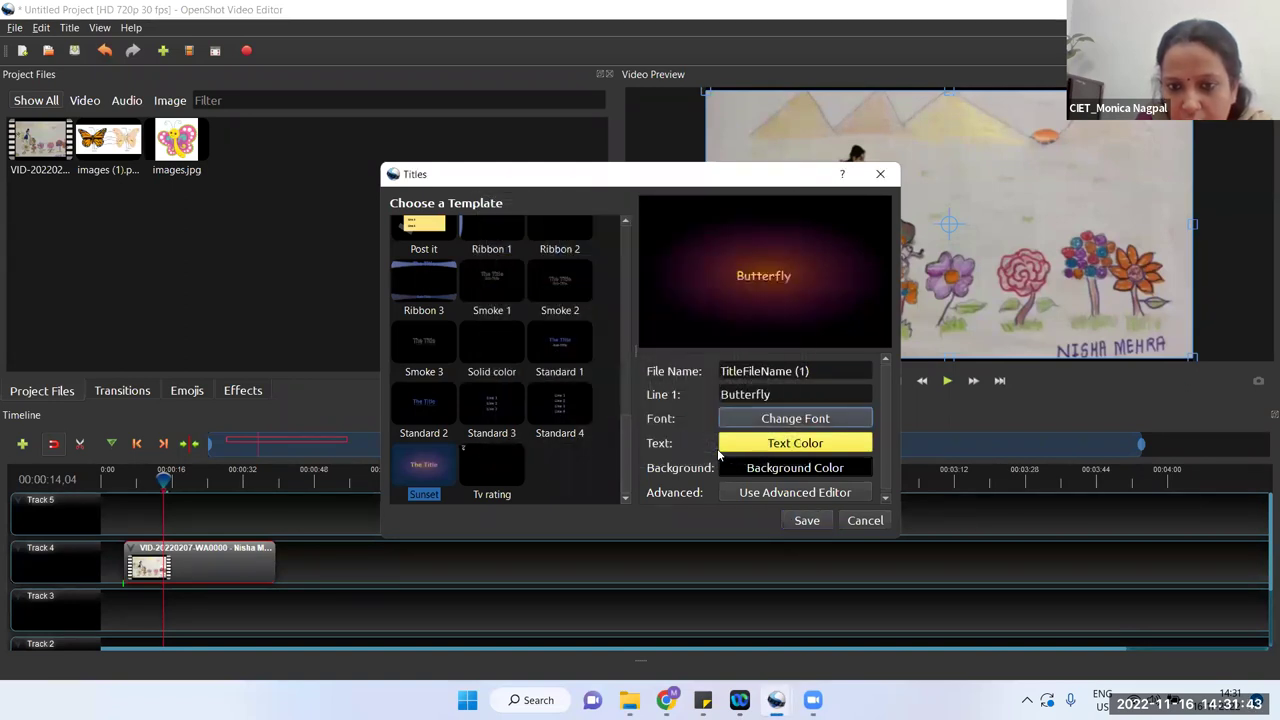
Step: Give the Butterfly title a #646464 grey background and save it to Project Files
left_click(770, 470)
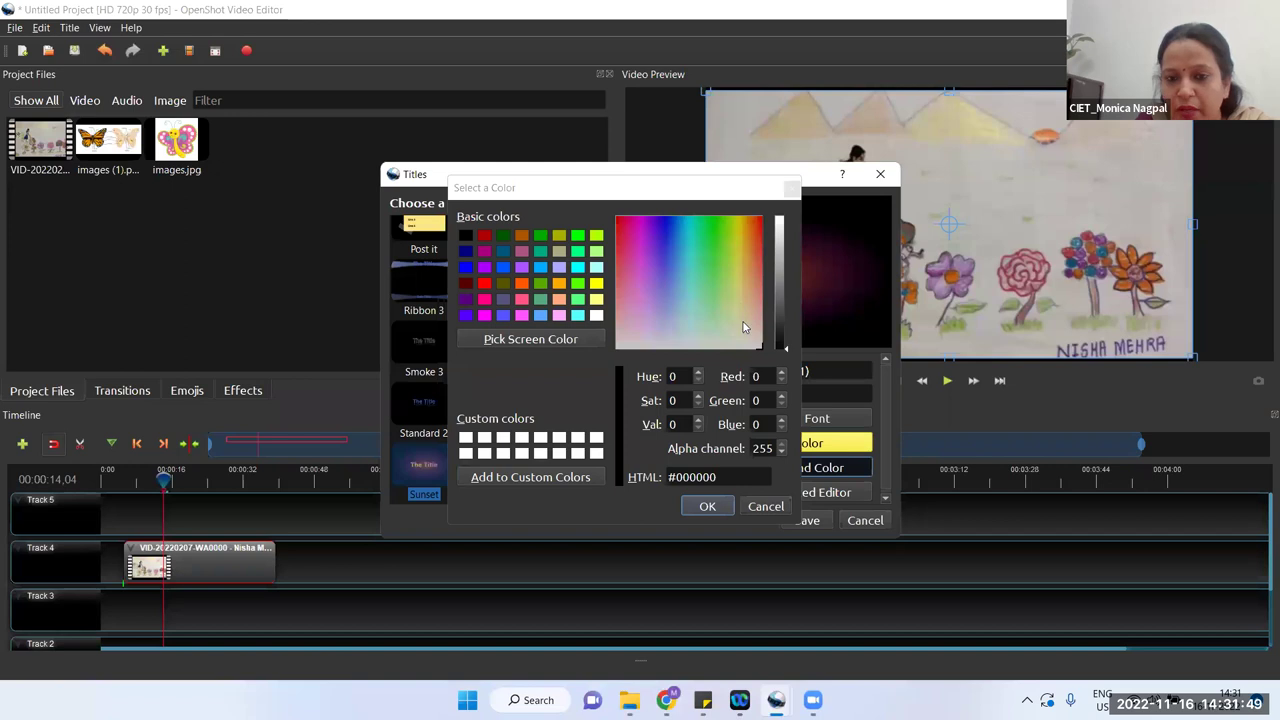
left_click(781, 300)
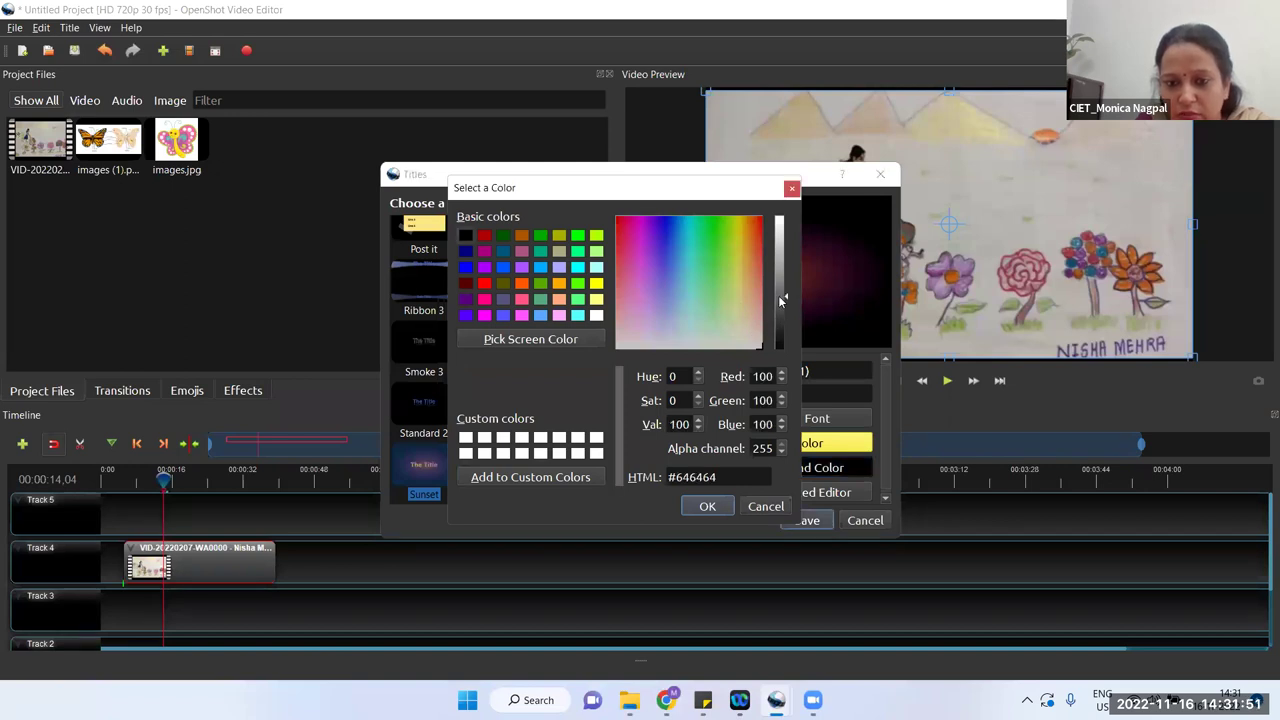
left_click(707, 507)
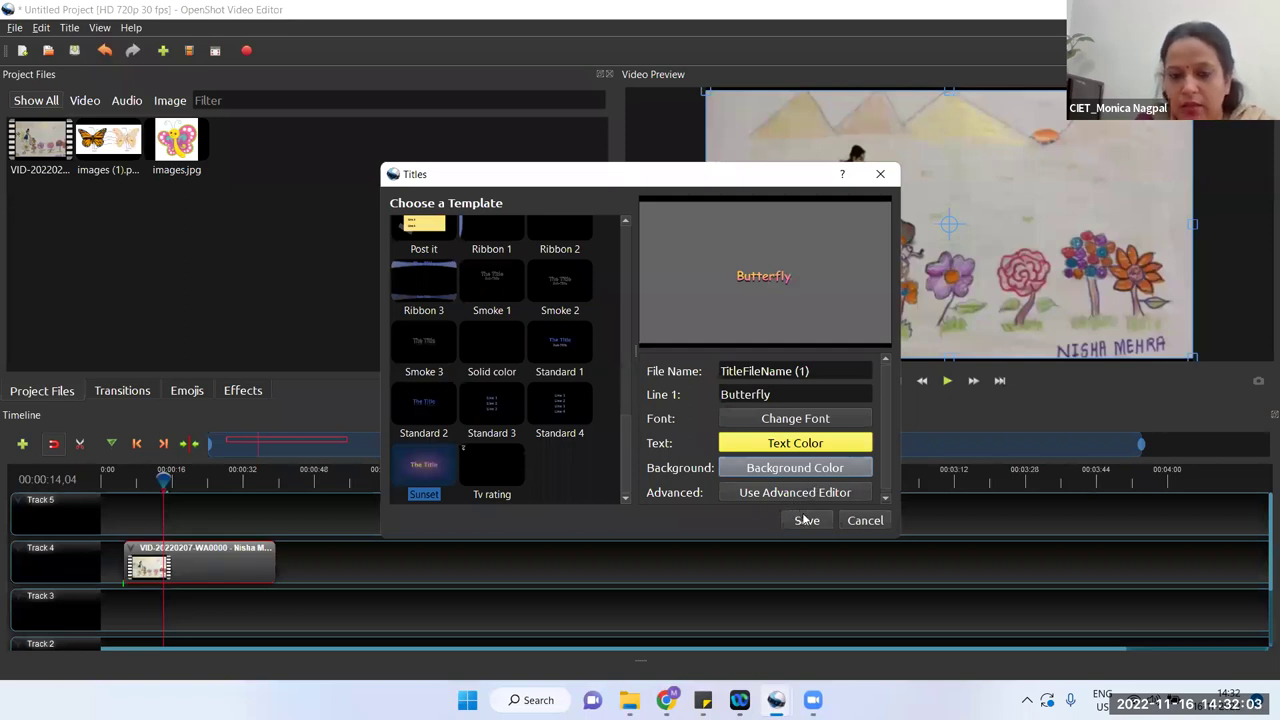
left_click(806, 521)
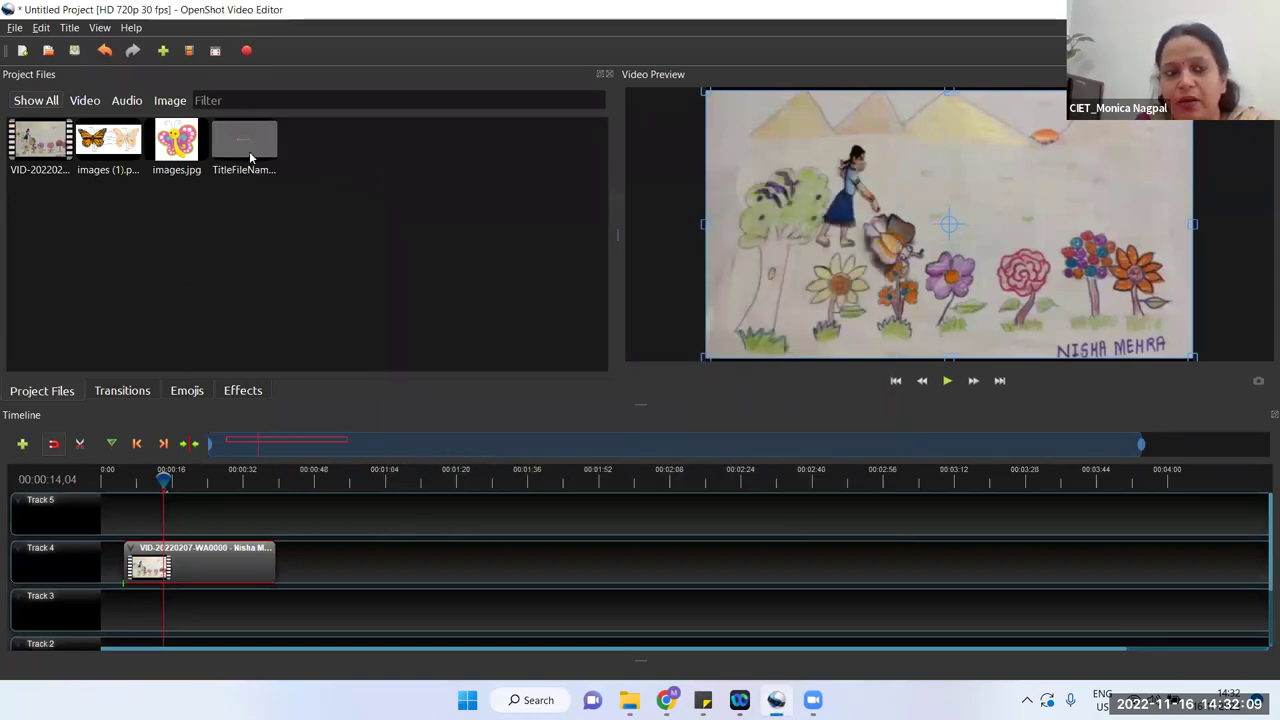
Step: Place the TitleFileName clip at the start of Track 4 before the video, then play the preview
left_click(248, 148)
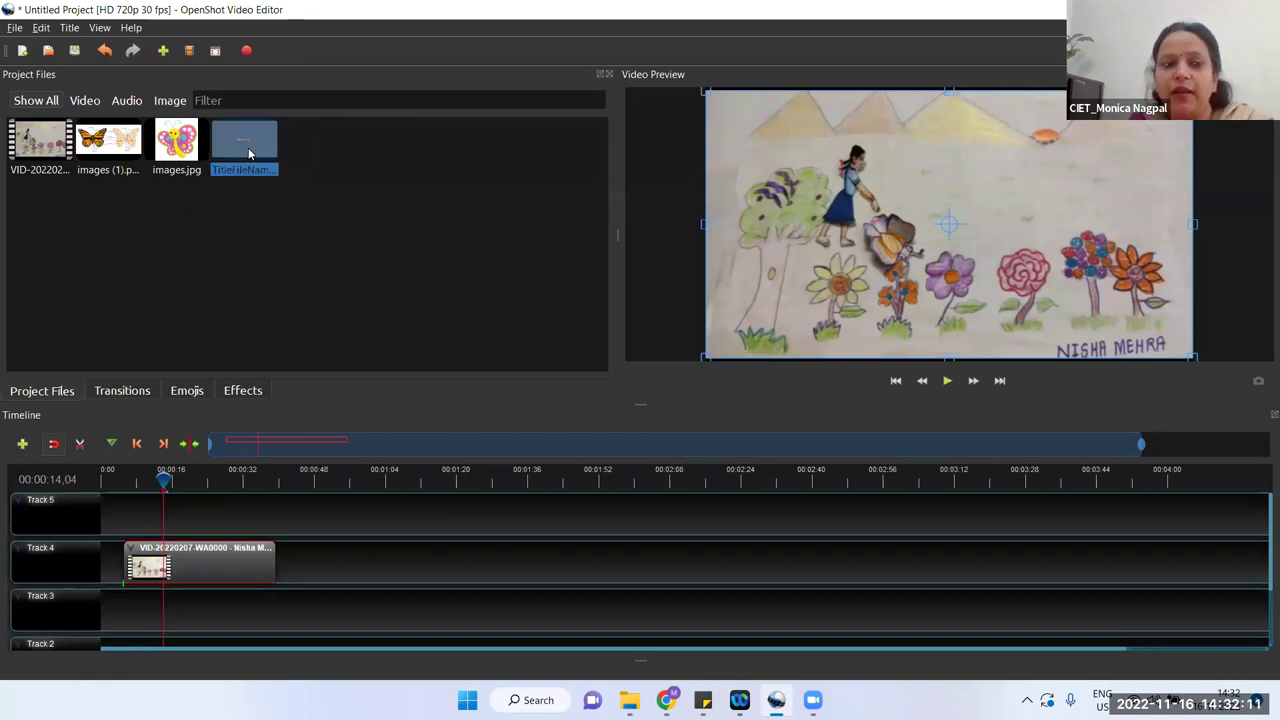
left_click_drag(248, 147, 94, 518)
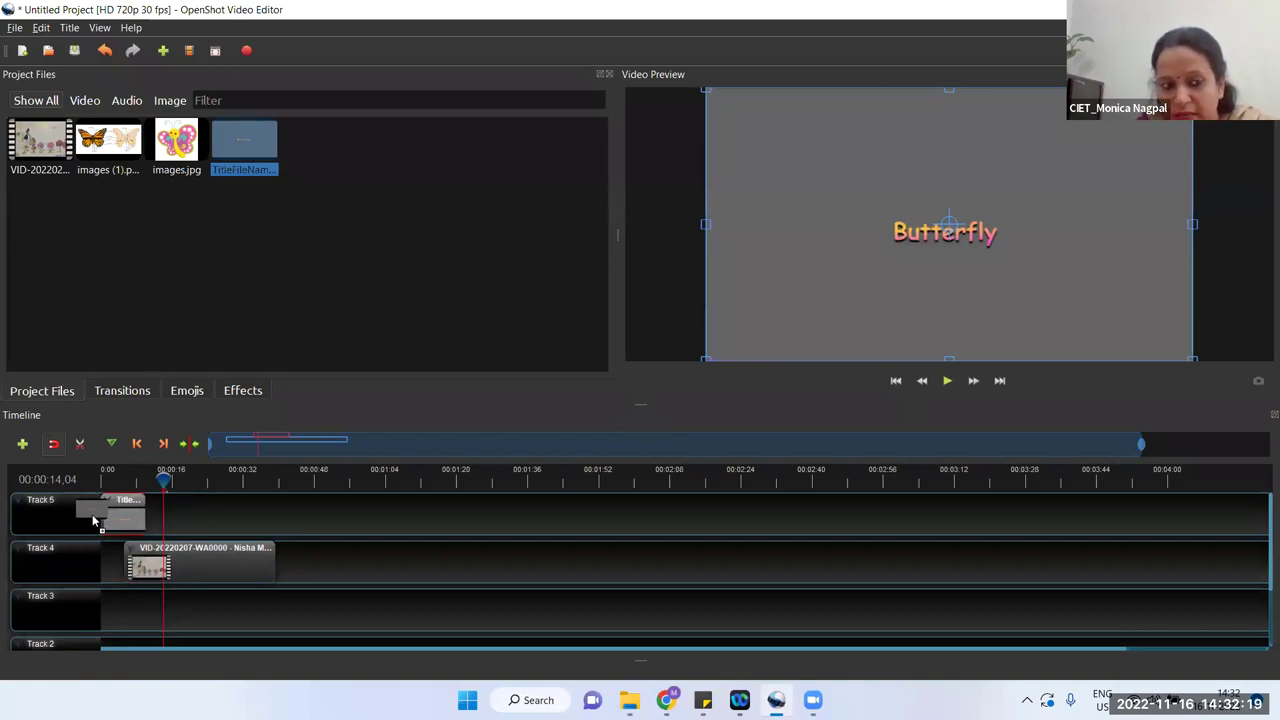
left_click_drag(92, 514, 92, 514)
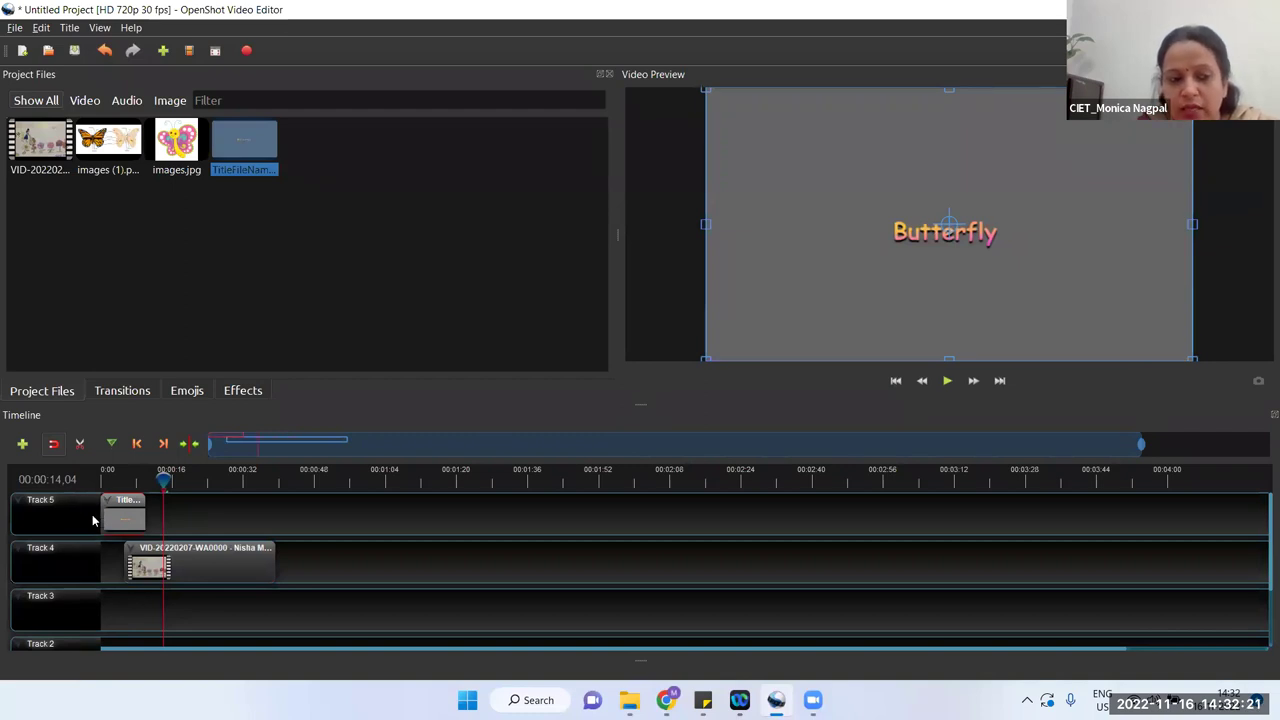
left_click_drag(155, 565, 177, 564)
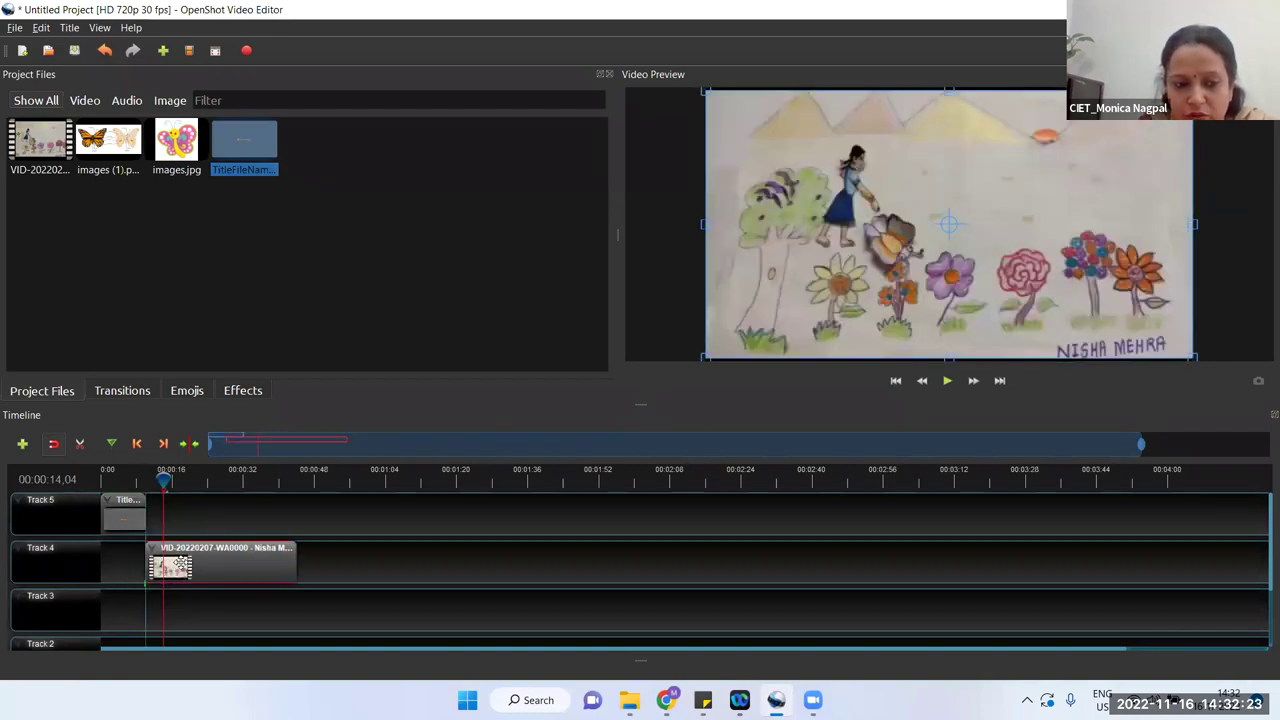
left_click_drag(119, 515, 119, 556)
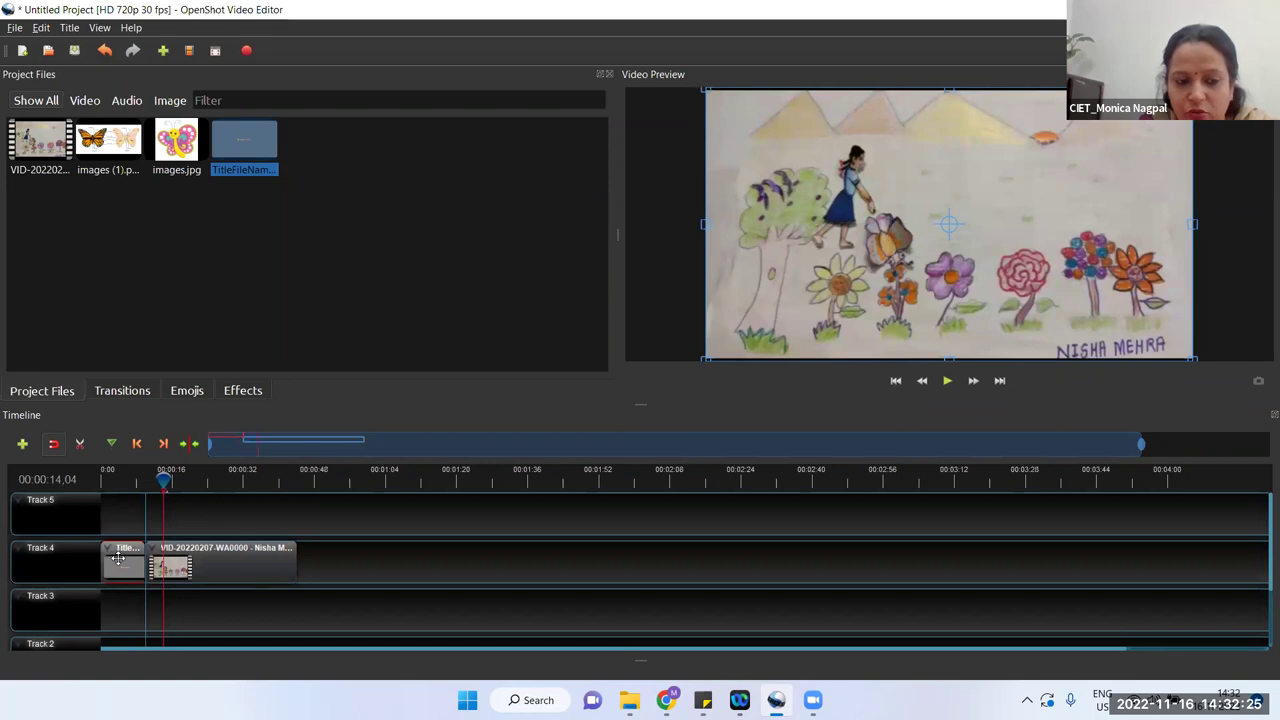
left_click(159, 476)
left_click(123, 476)
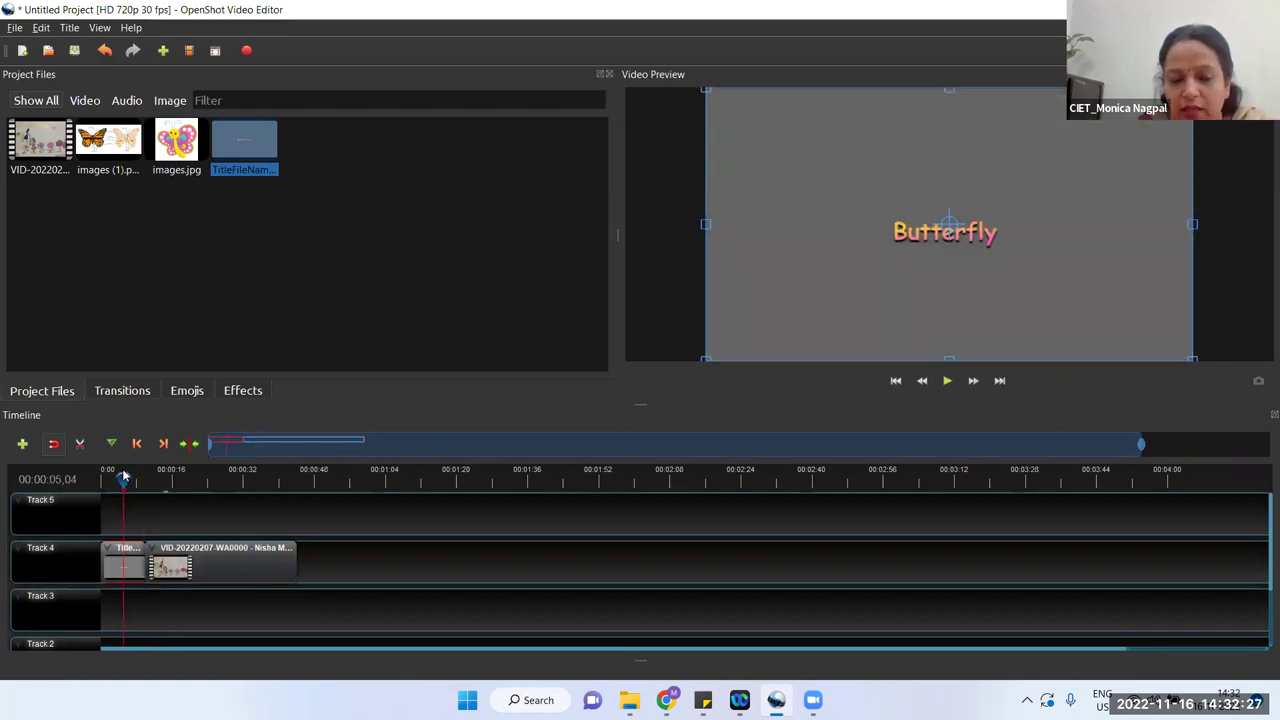
left_click(945, 380)
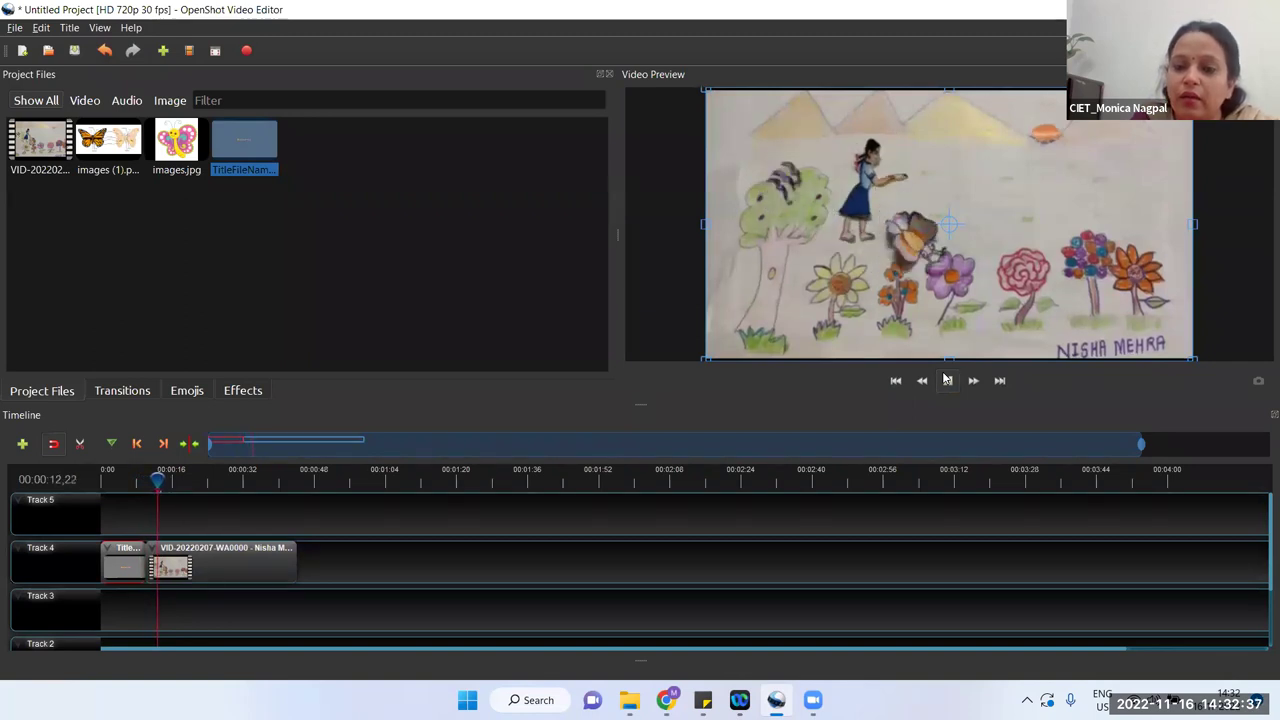
left_click(946, 381)
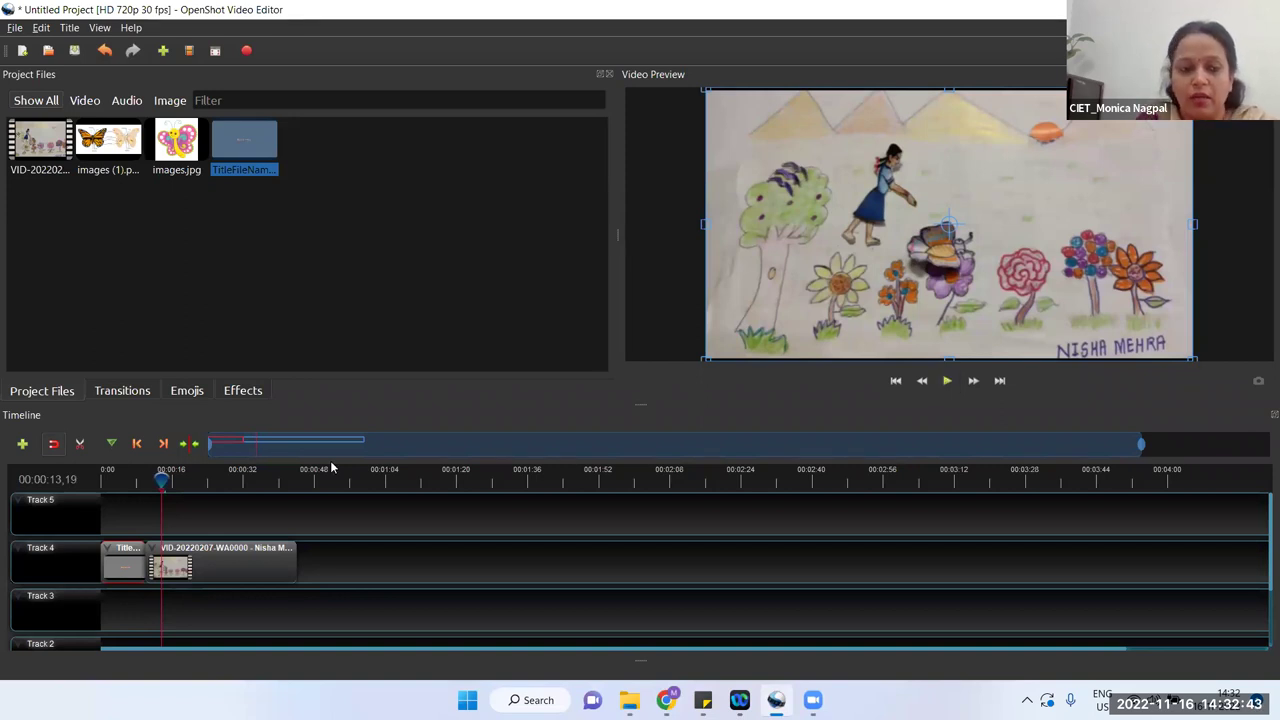
left_click_drag(161, 479, 137, 479)
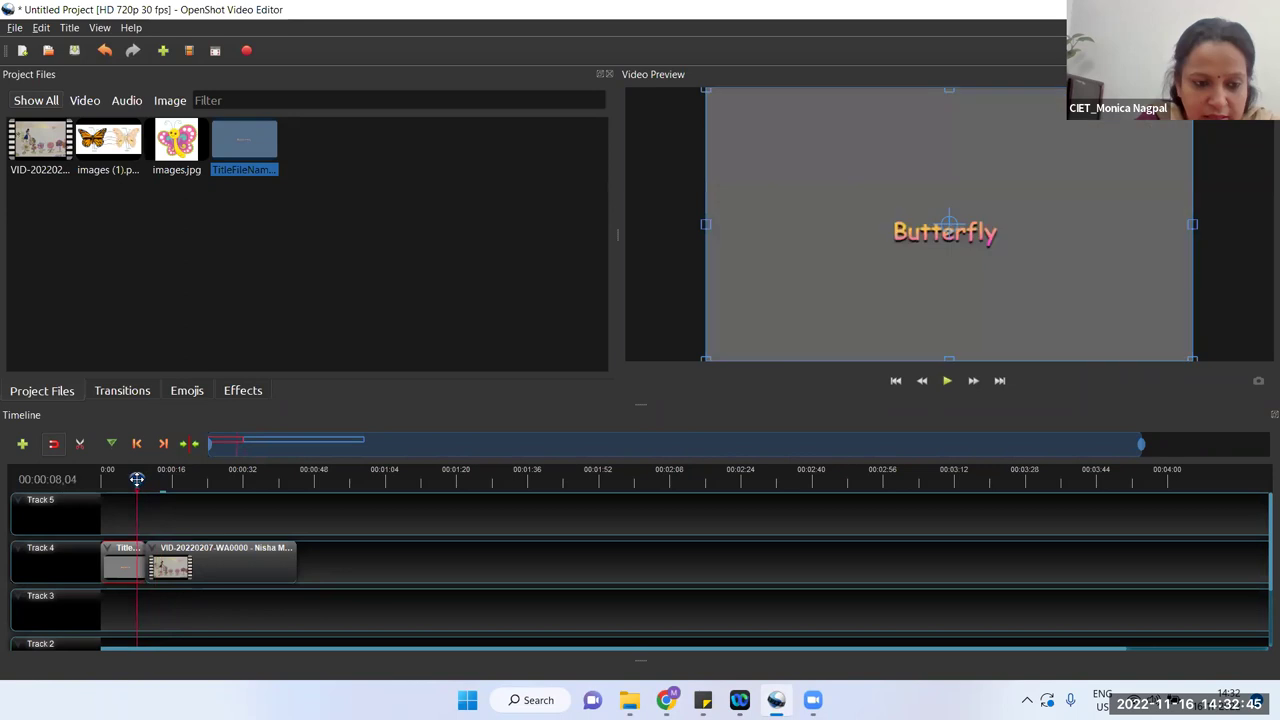
left_click(947, 381)
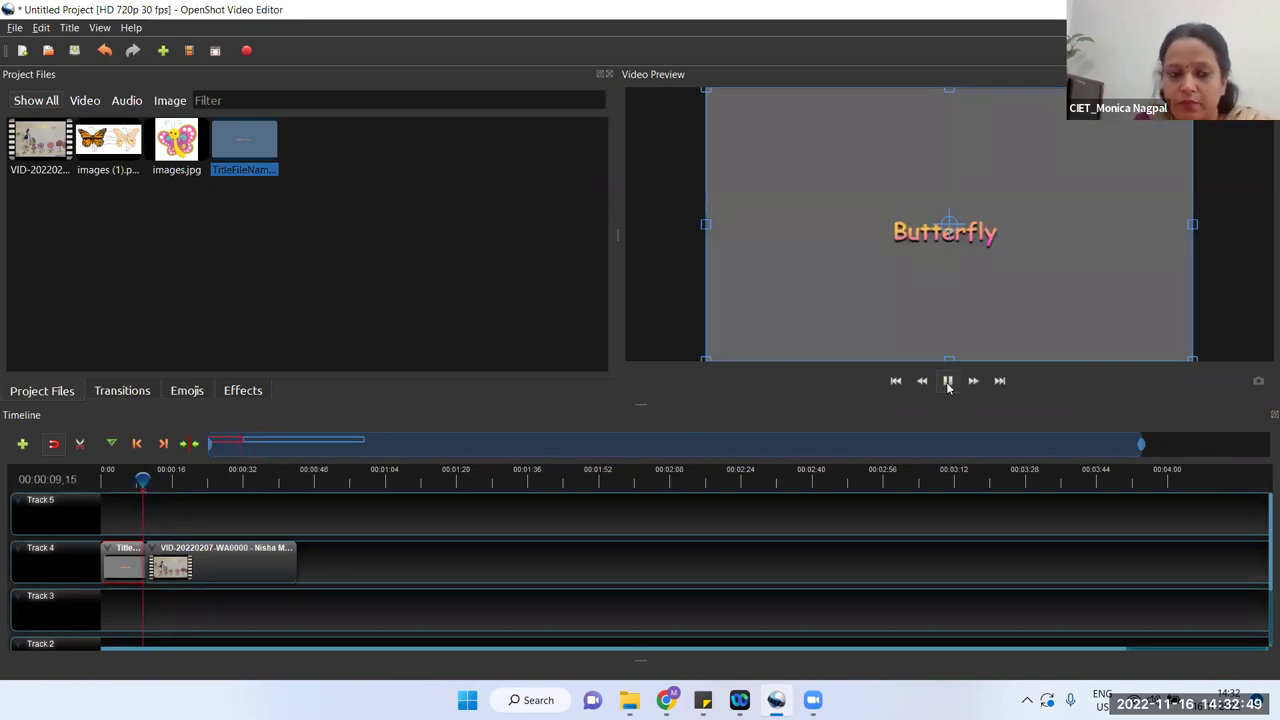
left_click(947, 381)
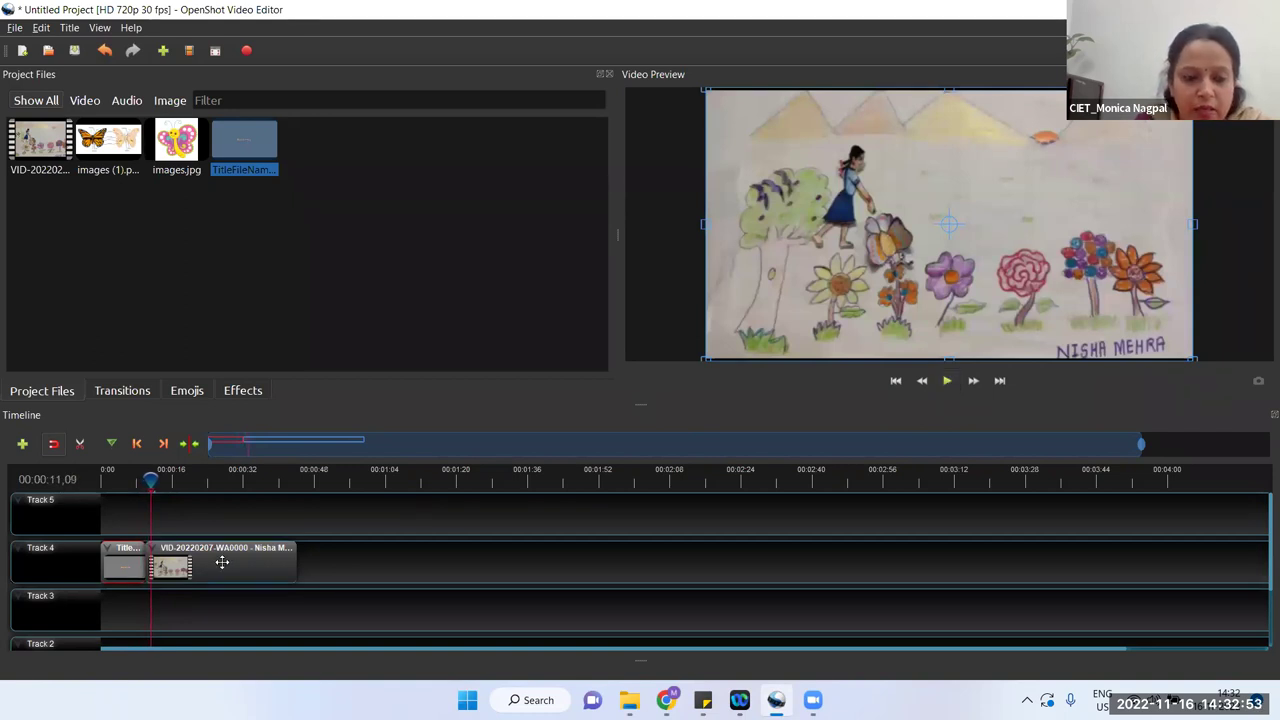
Step: Move the title clip from Track 5 onto Track 4 at 0:00, before the video clip
left_click_drag(113, 559, 113, 520)
left_click_drag(206, 564, 189, 564)
left_click_drag(123, 510, 107, 551)
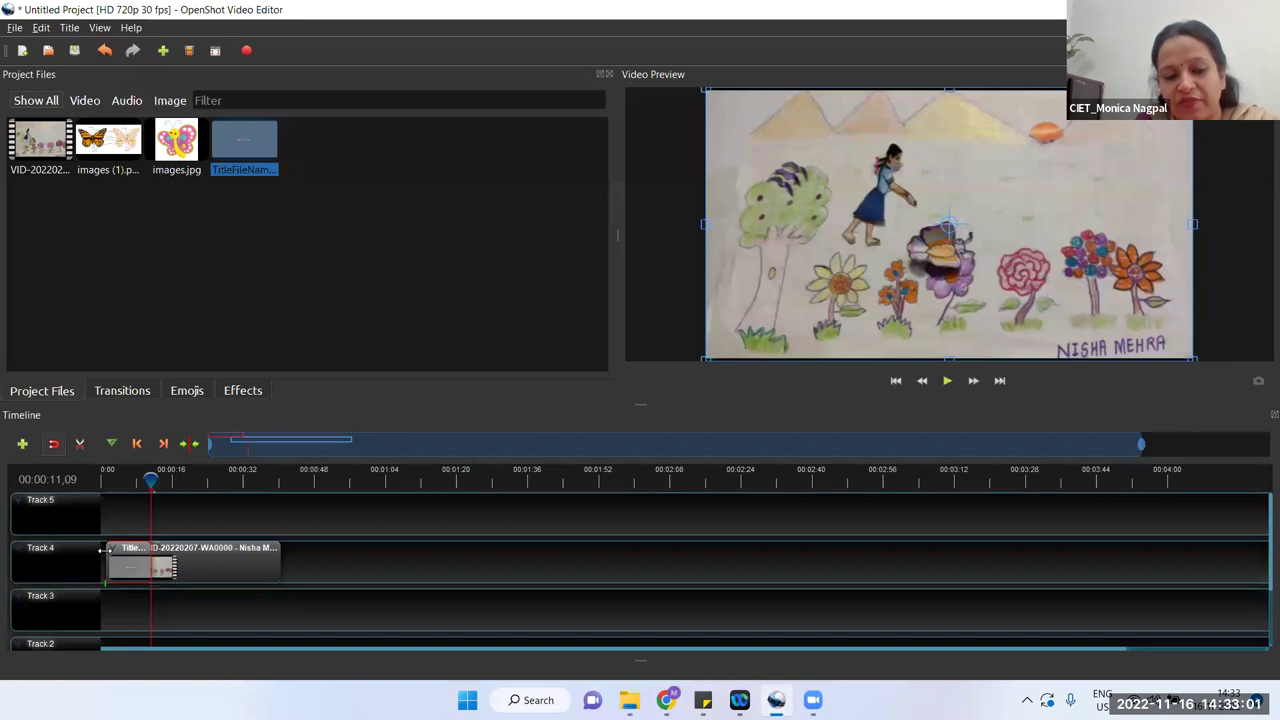
key("ctrl+z")
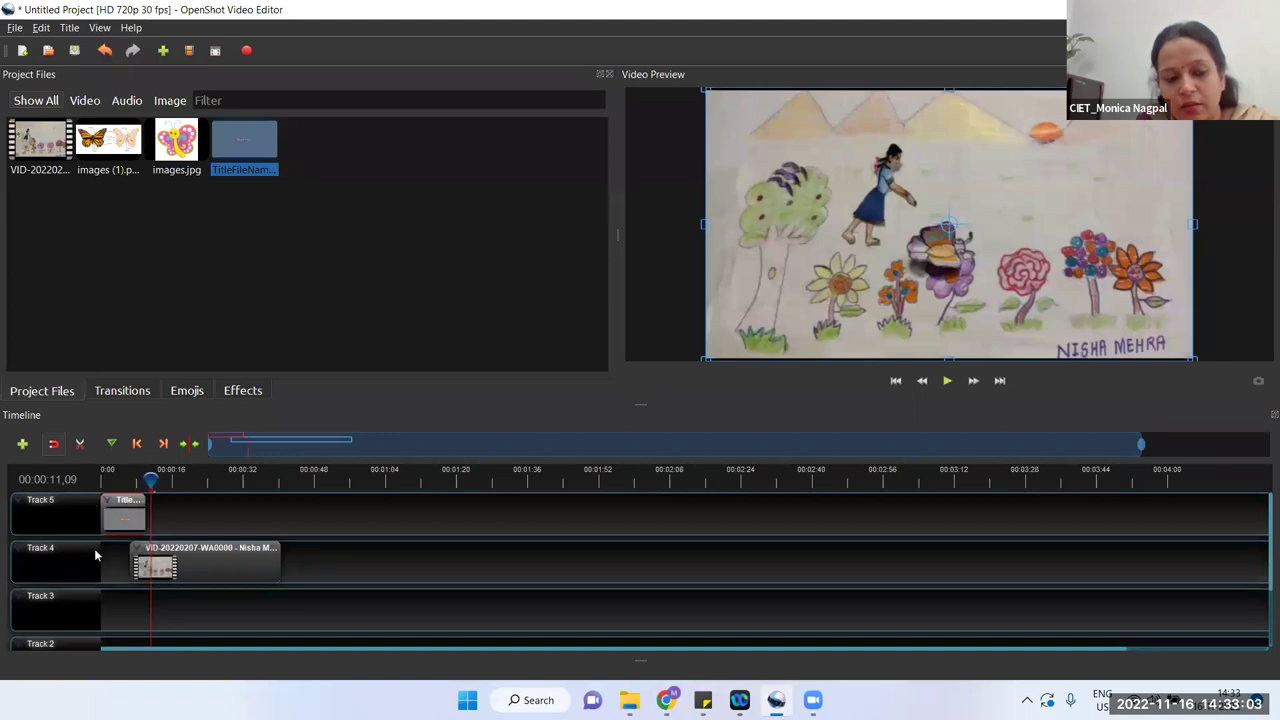
left_click_drag(160, 485, 277, 480)
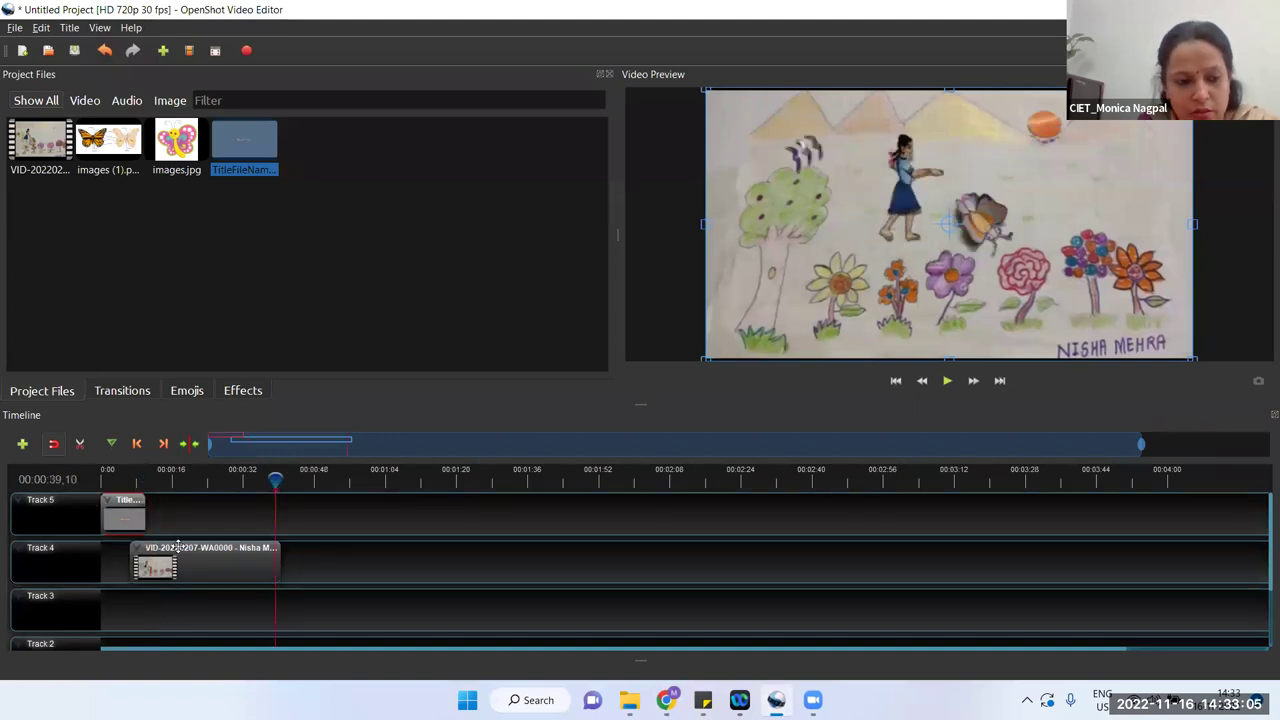
left_click_drag(114, 514, 102, 562)
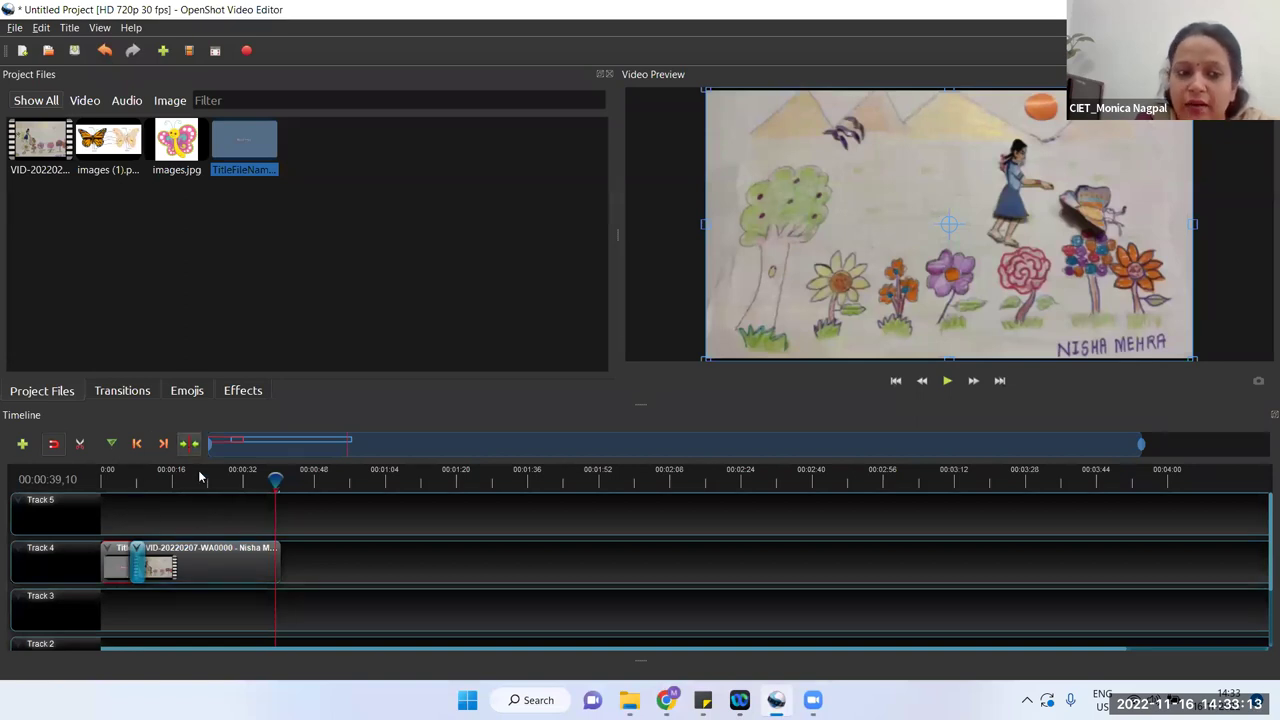
Step: Show the Transitions library and play the preview from the Butterfly title for about 15 seconds
left_click(122, 391)
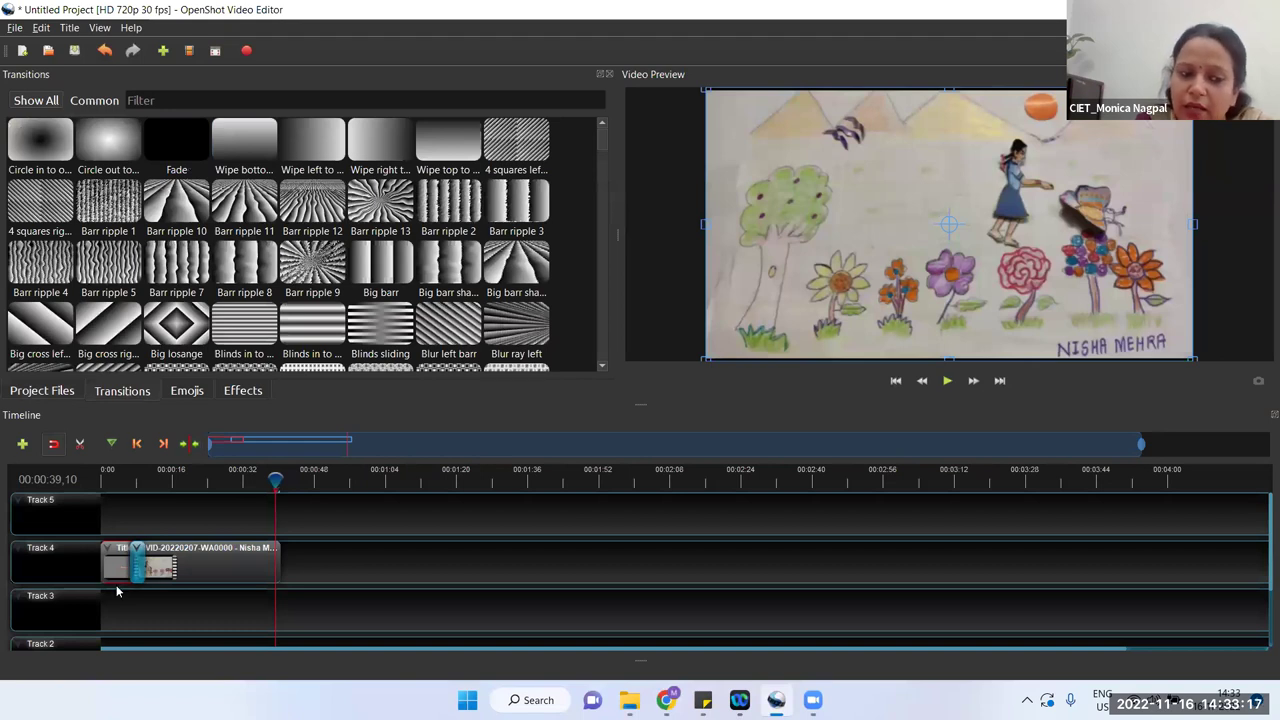
left_click(119, 481)
left_click(117, 481)
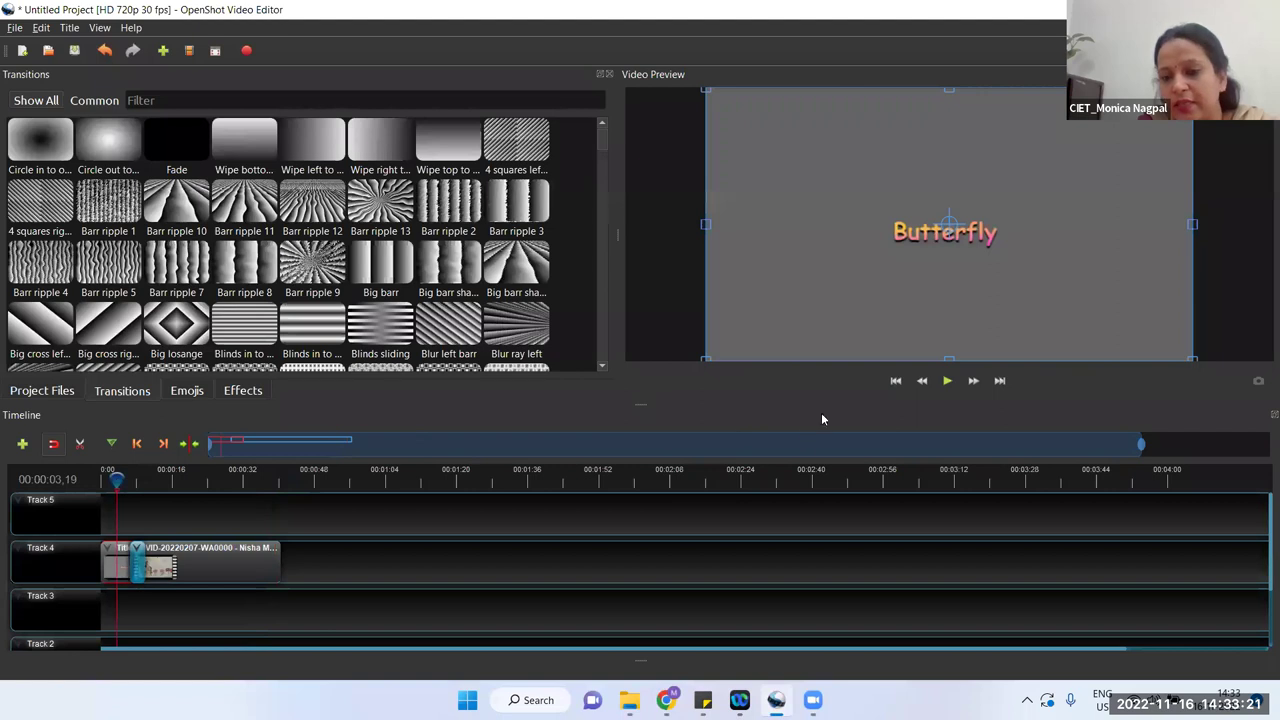
left_click(947, 381)
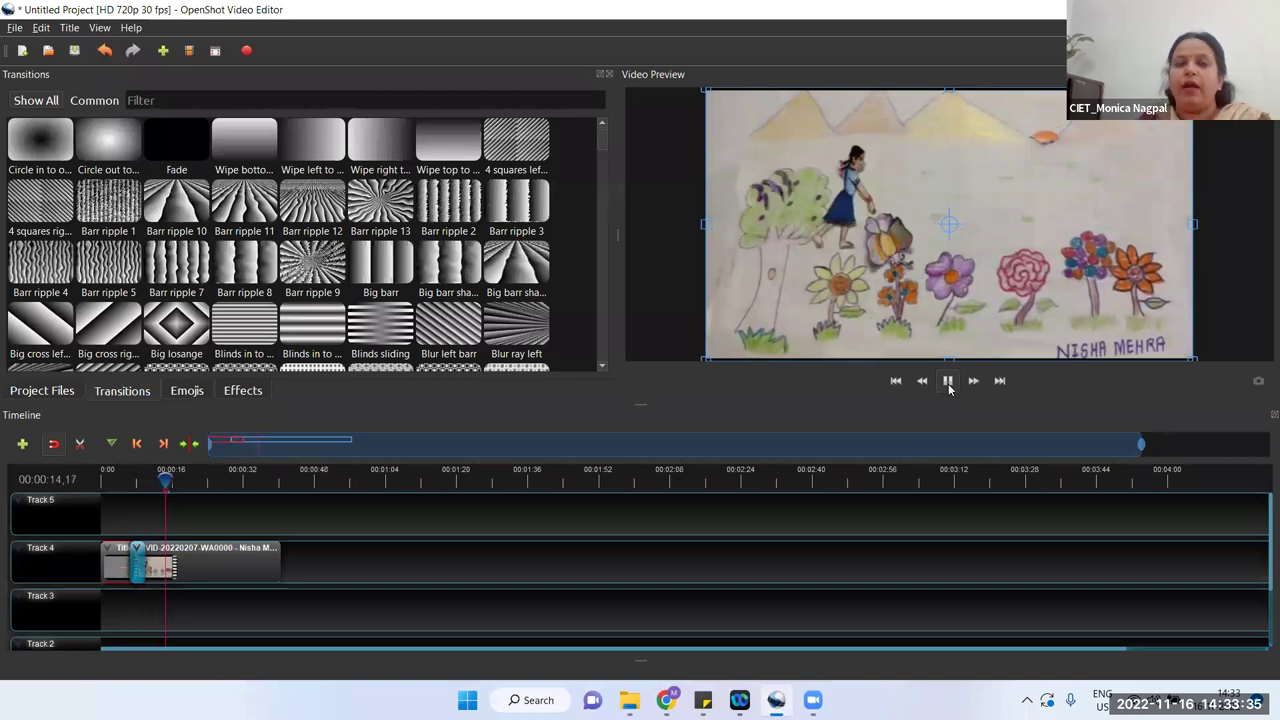
left_click(949, 387)
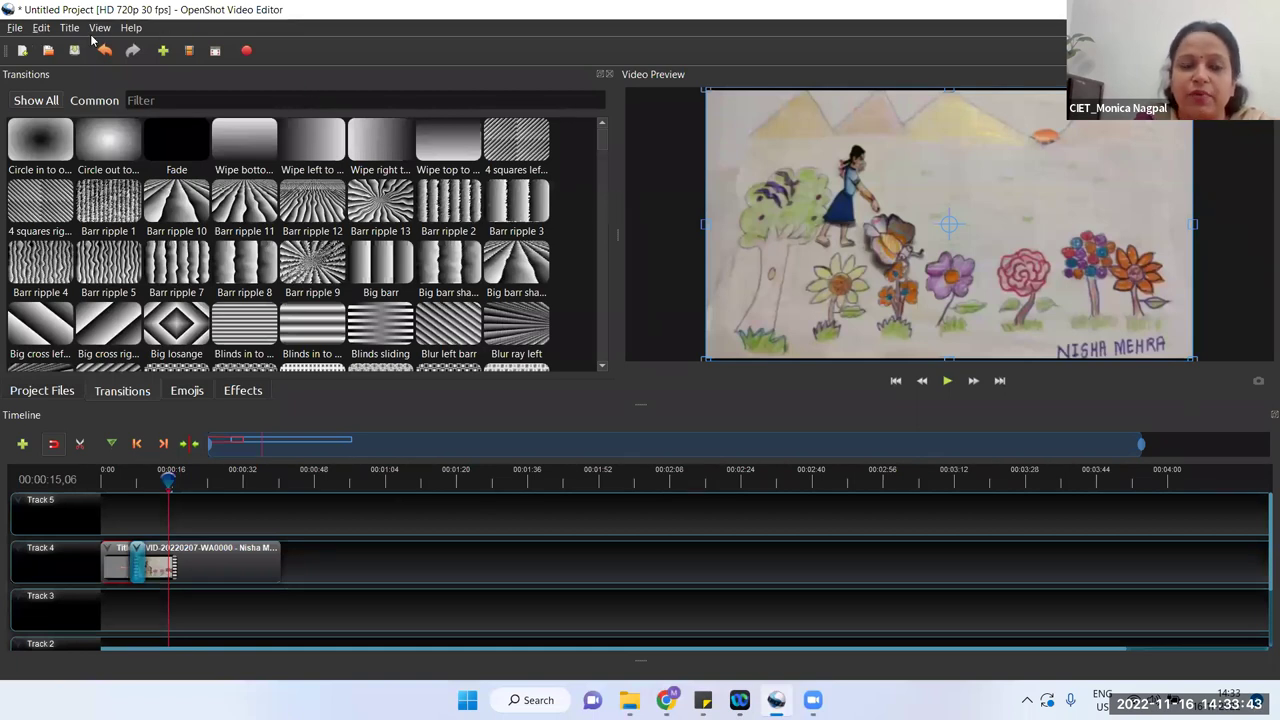
Step: Return to Project Files, select the Track 4 video clip and set the playhead to 00:00:13,12
left_click(42, 391)
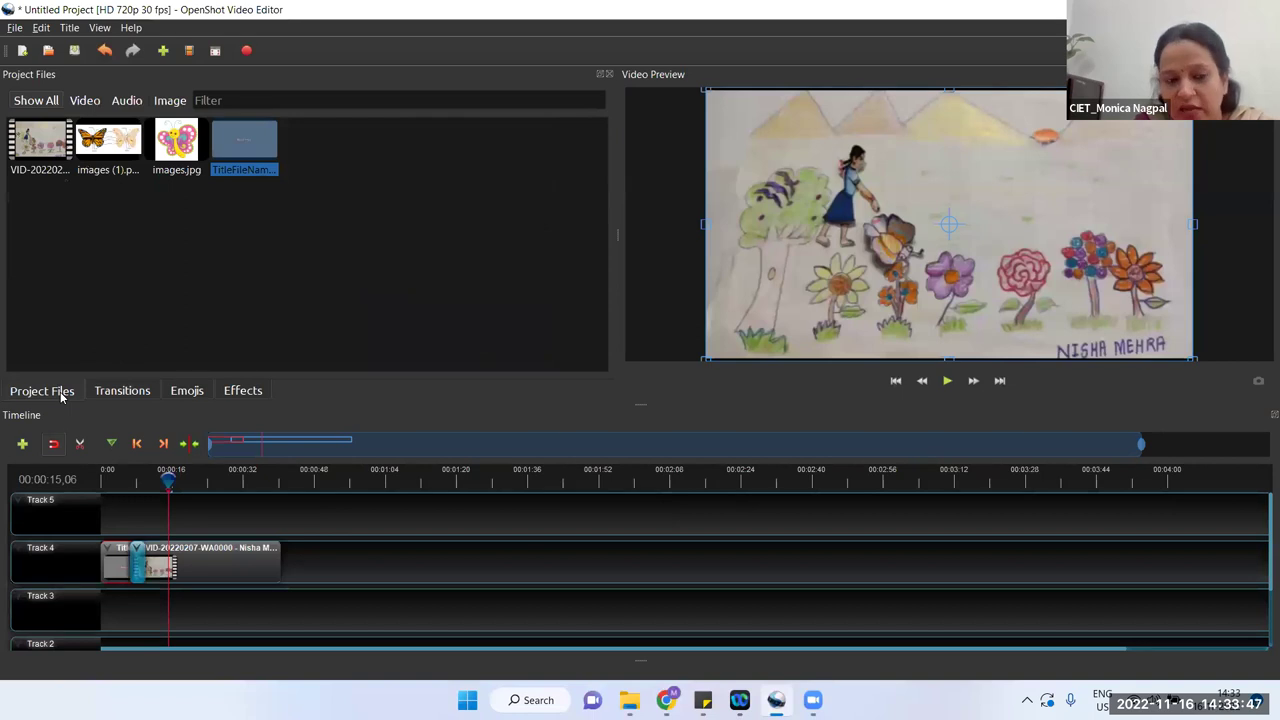
left_click(153, 552)
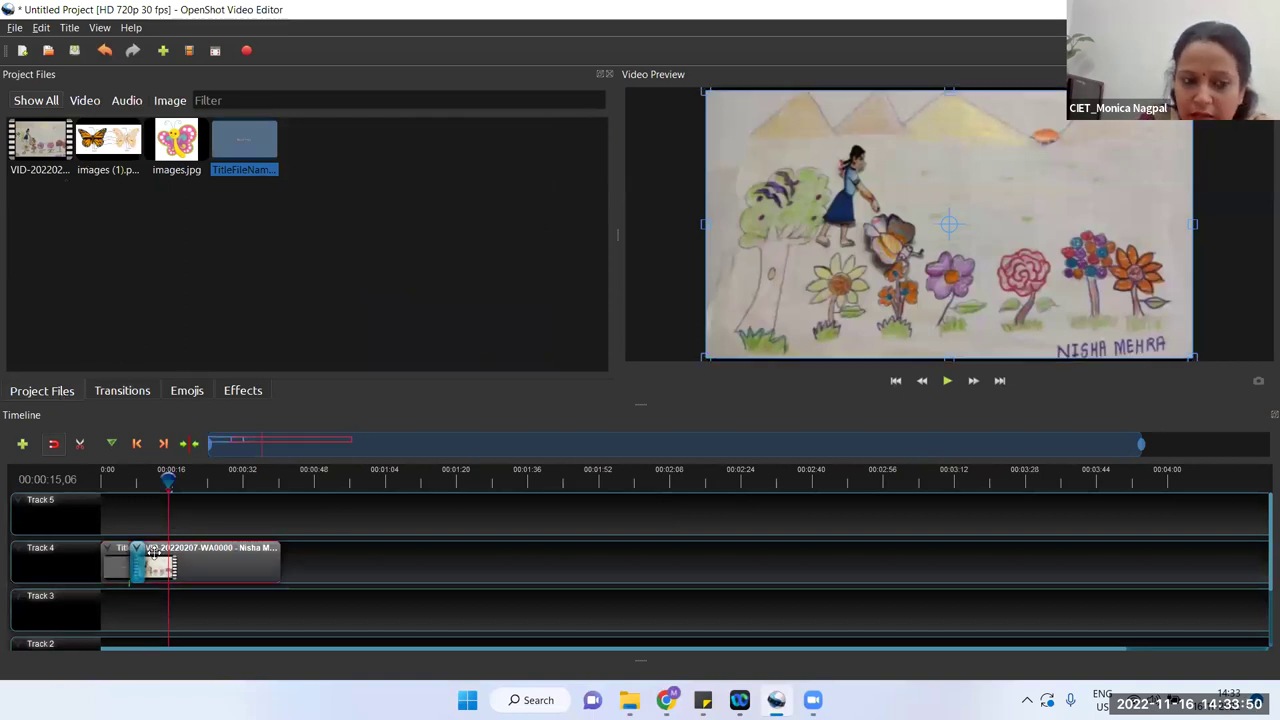
left_click(161, 479)
left_click(160, 479)
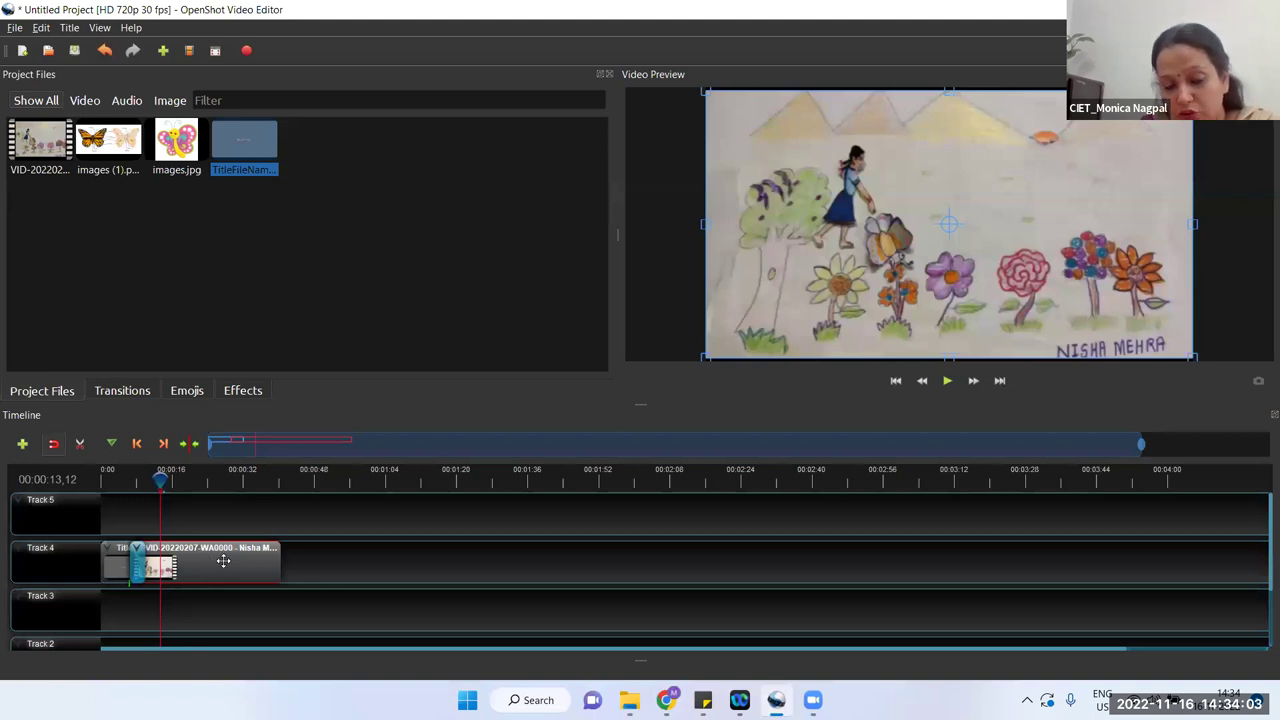
Step: Separate the video clip's audio into a single clip covering all channels
right_click(224, 562)
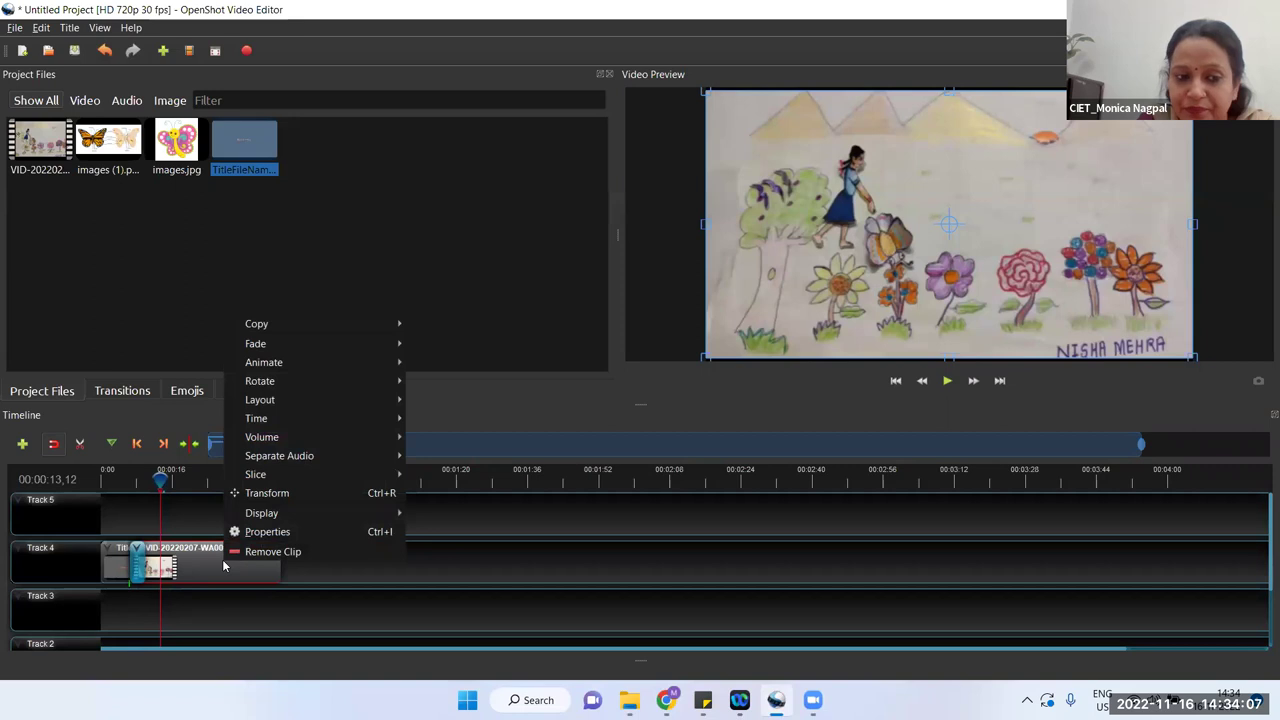
mouse_move(305, 461)
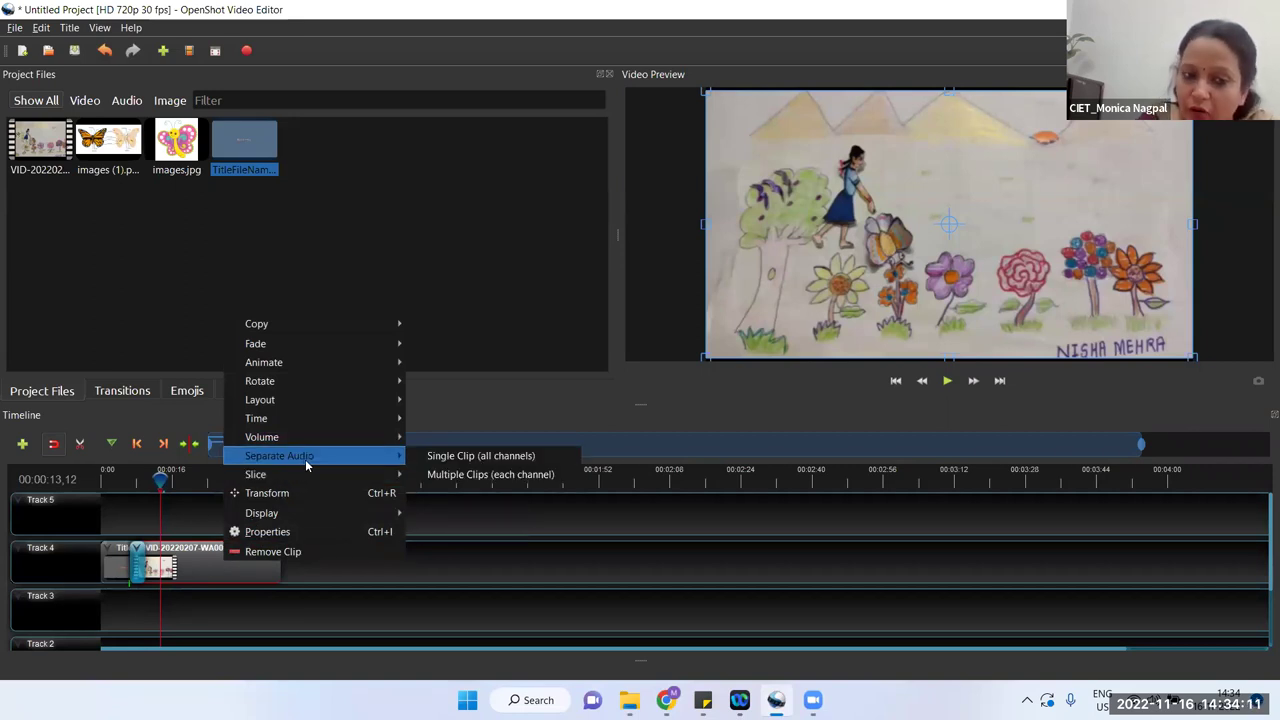
mouse_move(300, 437)
mouse_move(440, 457)
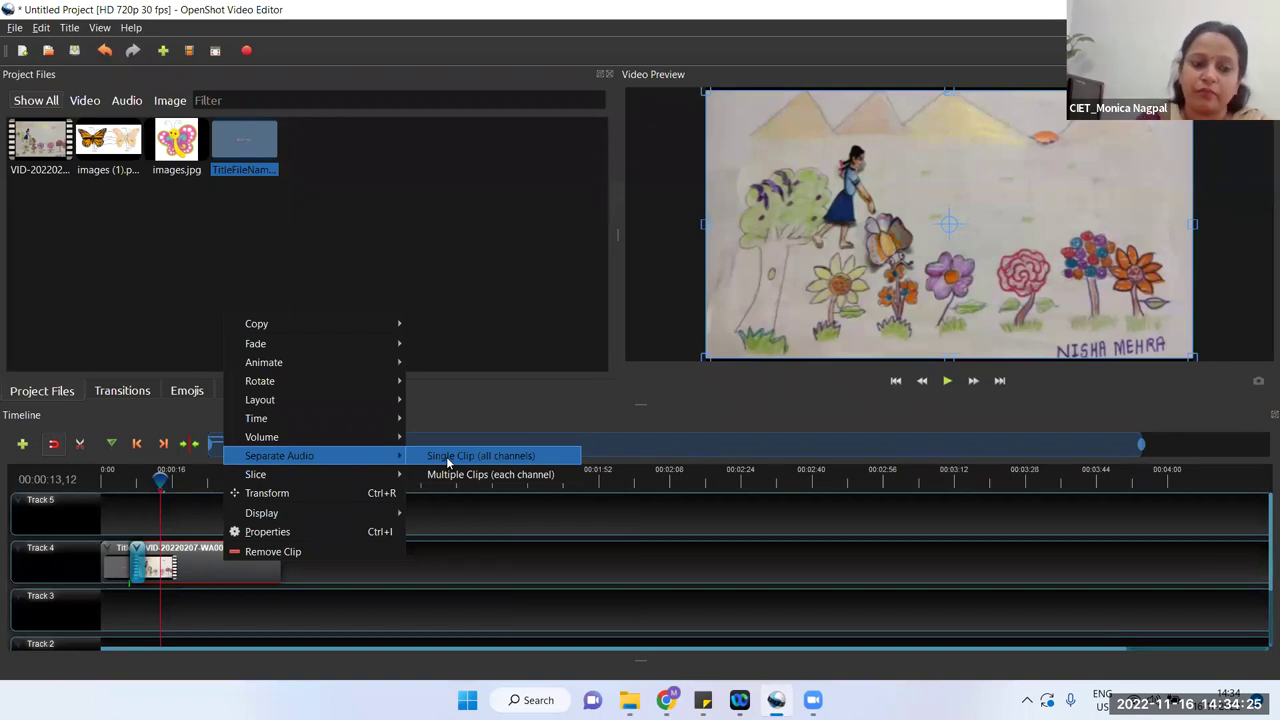
left_click(446, 456)
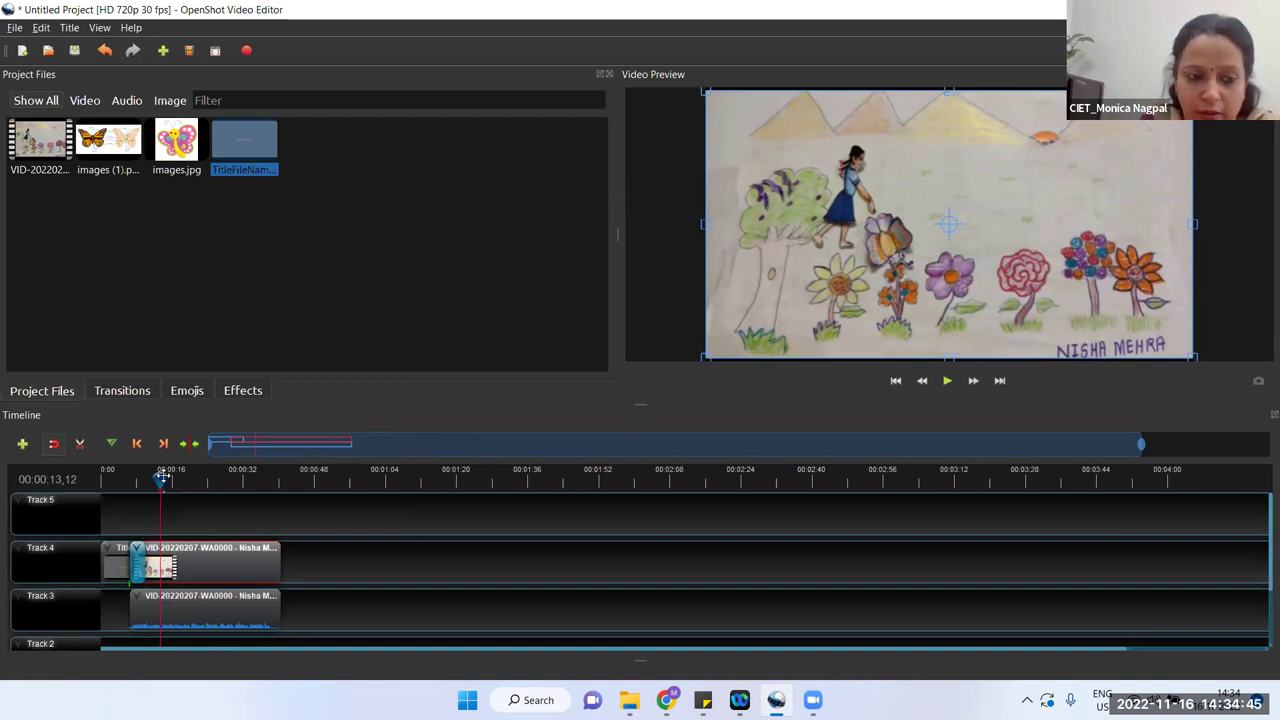
Step: Split the Track 4 video clip at about 12 seconds with the Razor Tool
left_click_drag(155, 475, 157, 479)
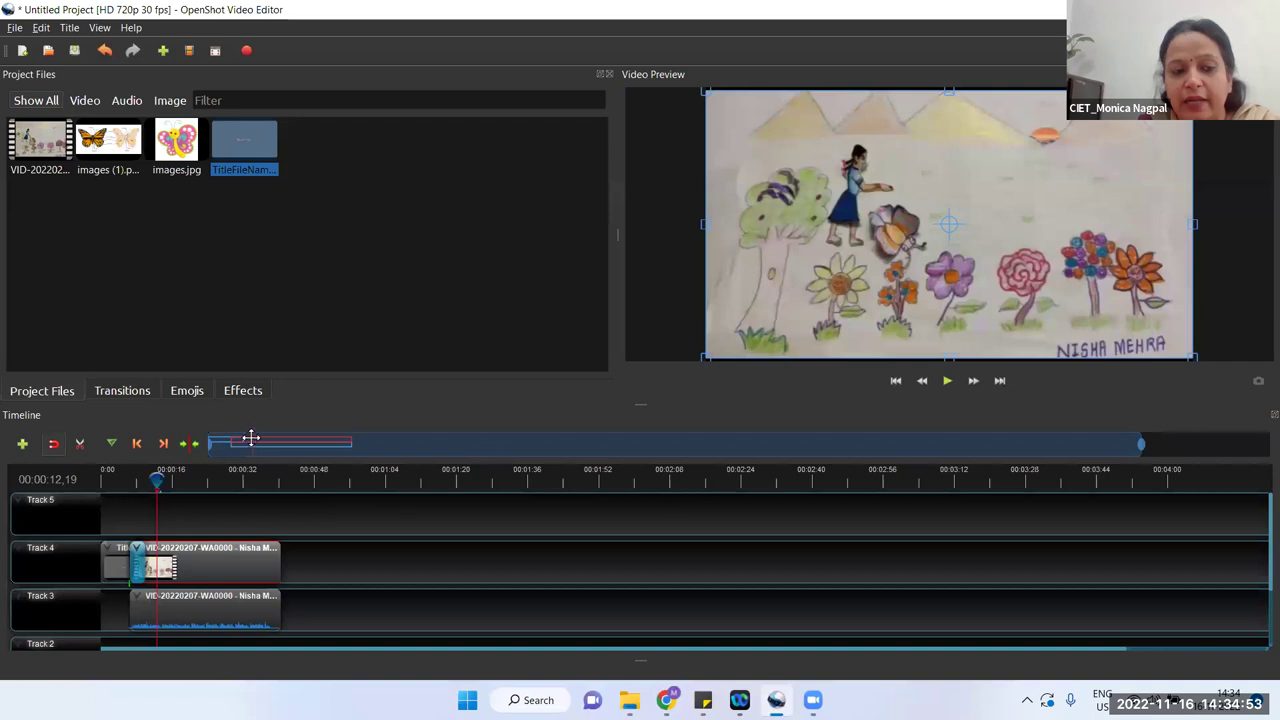
left_click(81, 445)
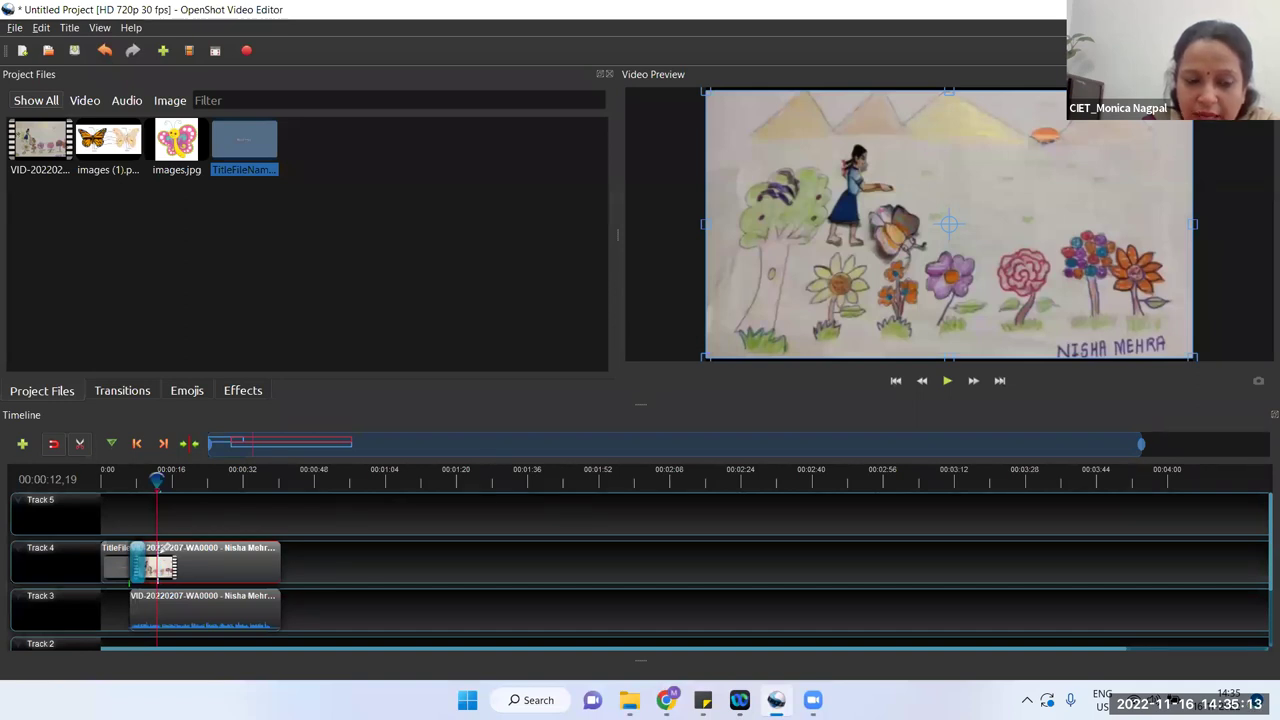
left_click(157, 548)
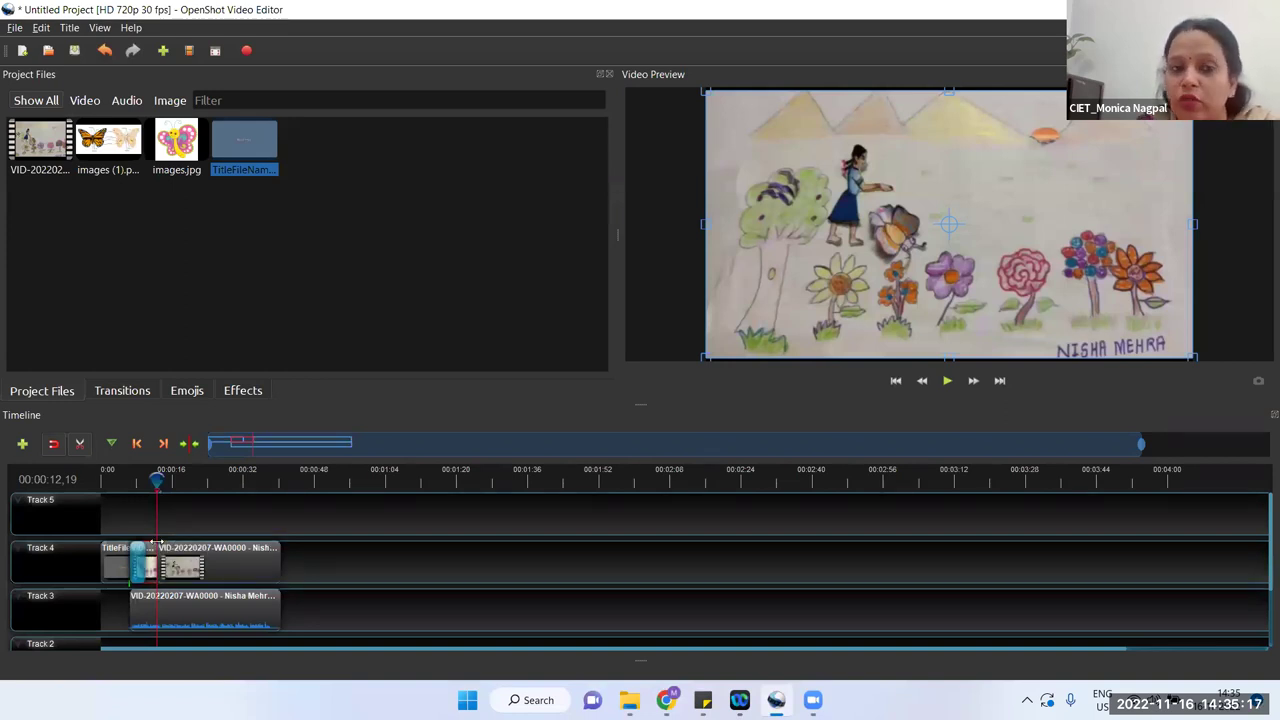
left_click(82, 444)
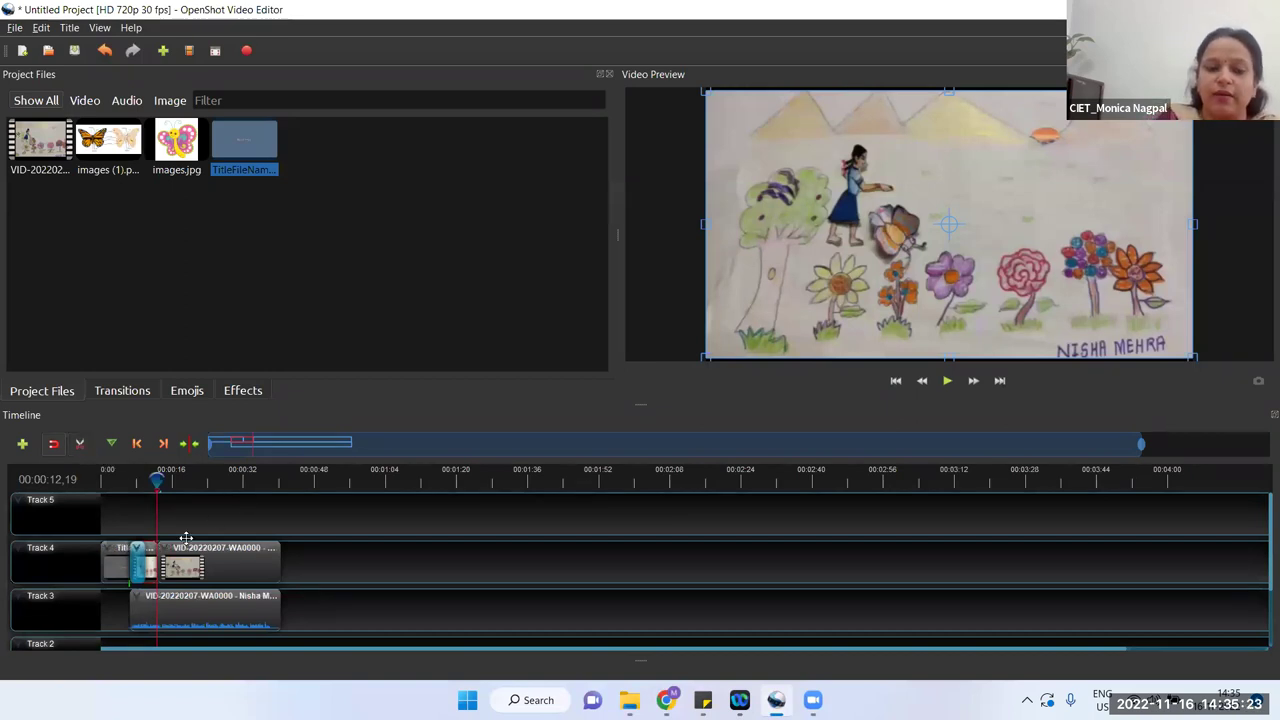
Step: Move the later video part to the right, leaving a gap after the first part
left_click_drag(183, 566, 258, 566)
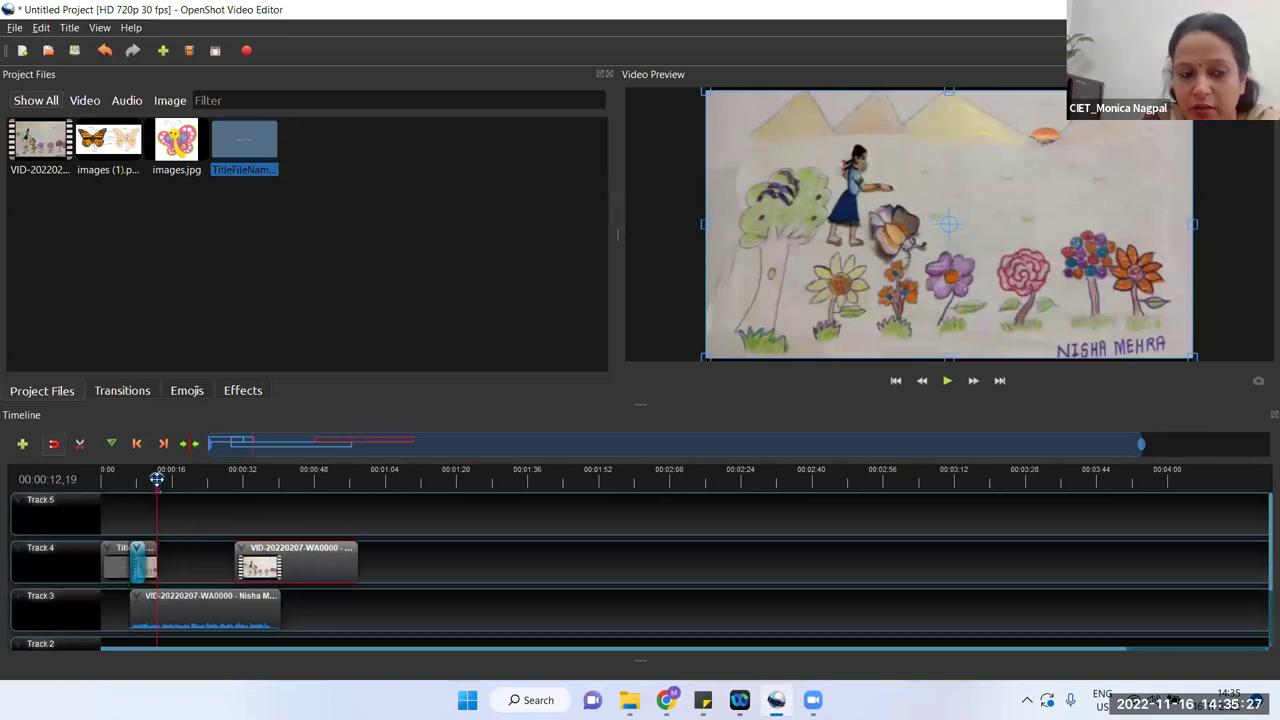
left_click(194, 478)
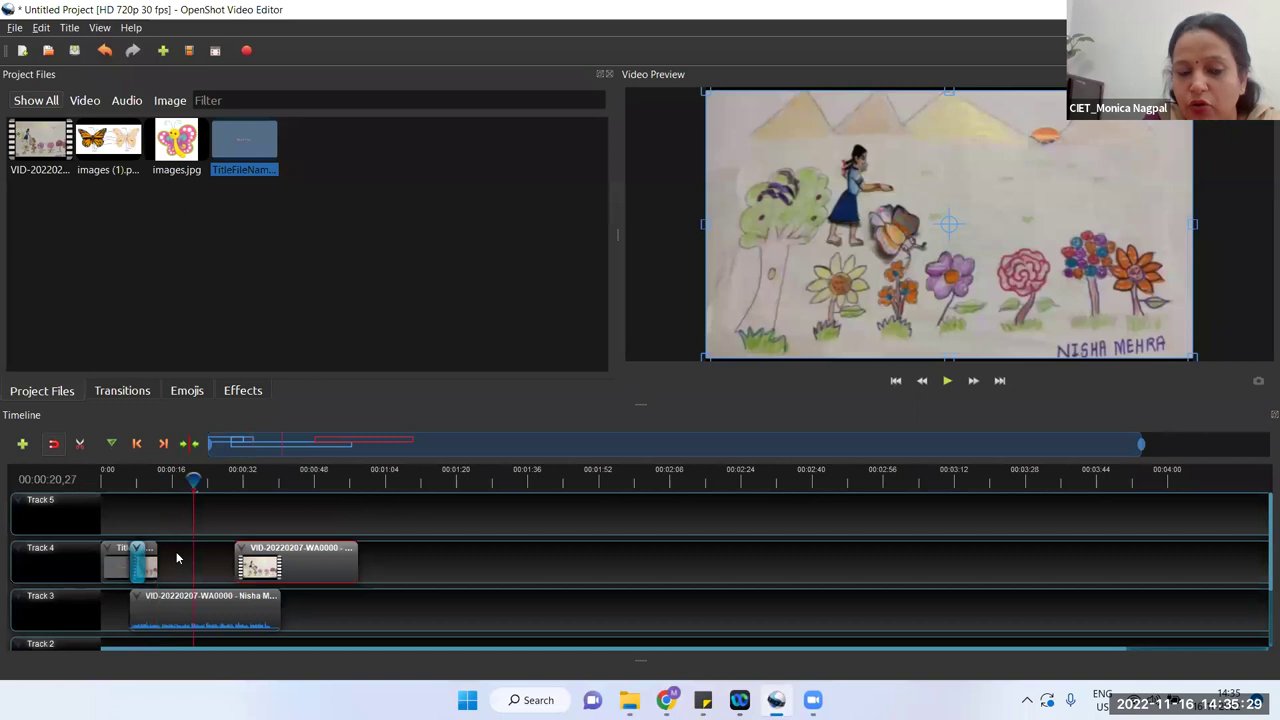
left_click_drag(194, 478, 443, 480)
left_click_drag(284, 564, 241, 565)
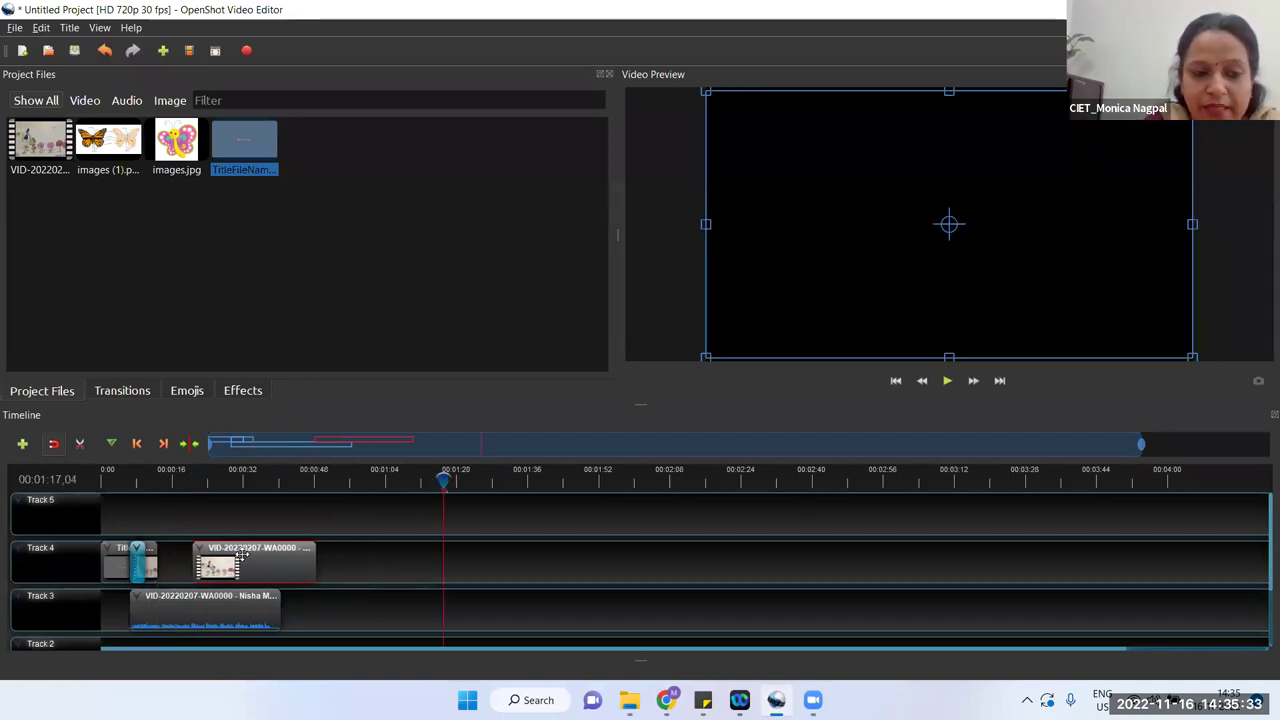
Step: Drop the images (1).png butterfly picture into the gap on Track 4
left_click(106, 168)
left_click_drag(106, 170, 144, 495)
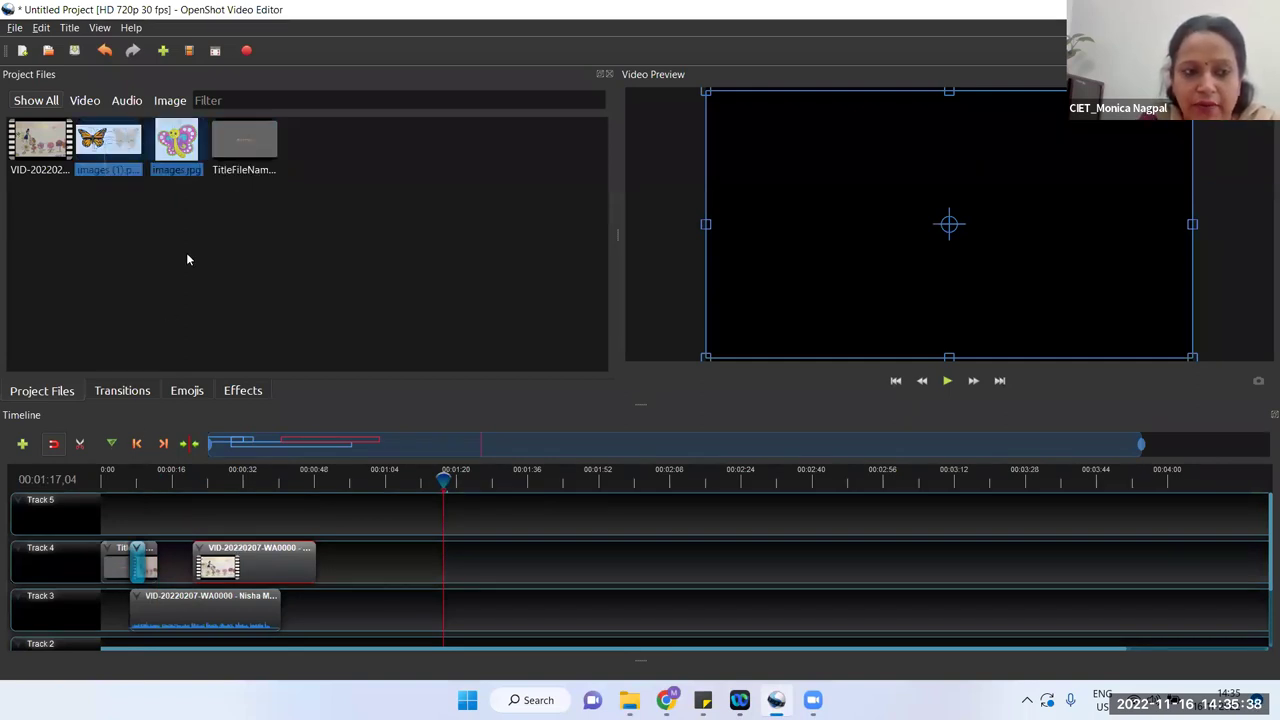
left_click(122, 156)
left_click_drag(121, 154, 153, 503)
Step: Adjust the butterfly image and later video clip positions, then play from about 10 seconds
left_click_drag(207, 566, 195, 566)
left_click_drag(176, 505, 186, 500)
left_click_drag(205, 560, 236, 560)
left_click_drag(172, 503, 226, 553)
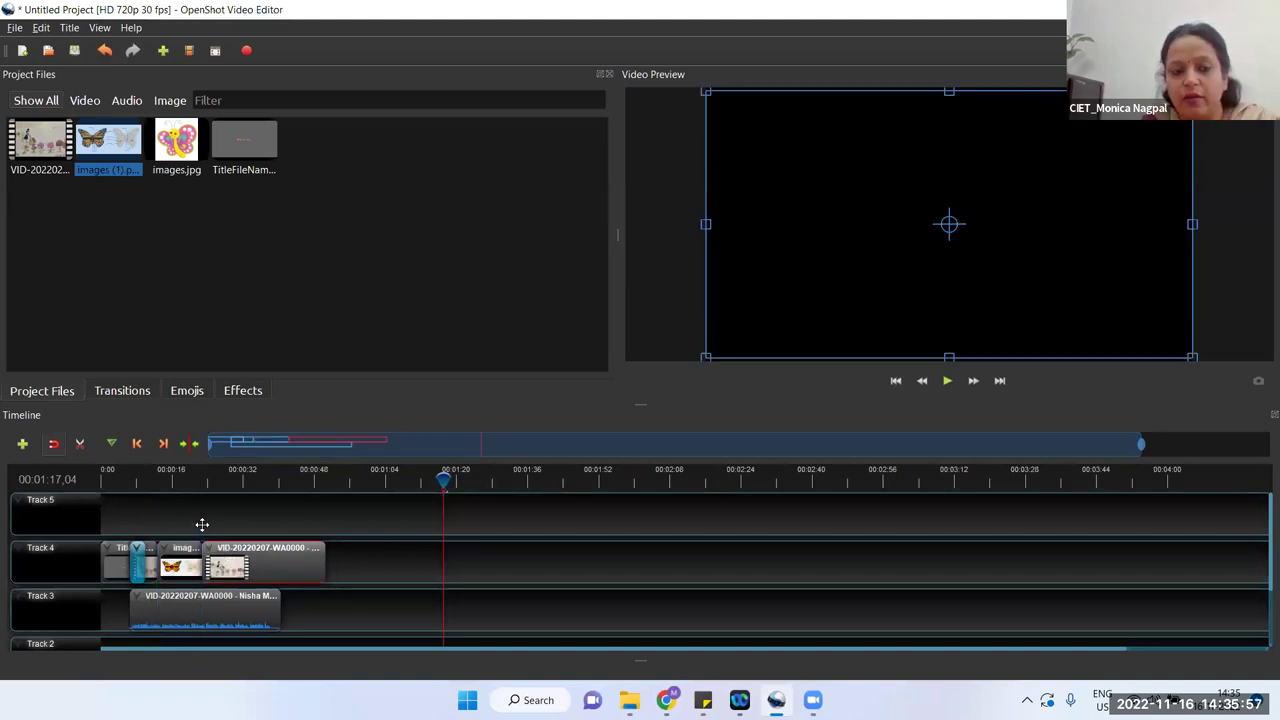
left_click_drag(443, 478, 146, 478)
left_click(947, 380)
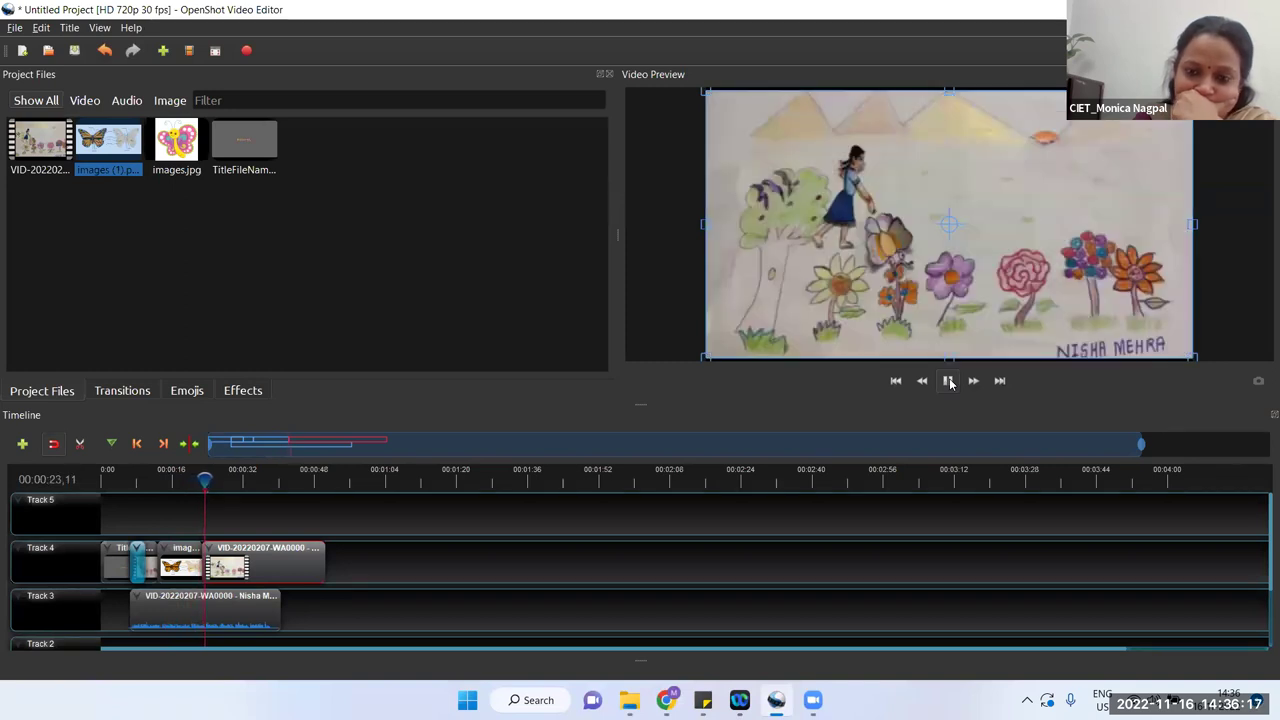
Step: Trim the butterfly image clip shorter and pull the later video part left against it
left_click(949, 381)
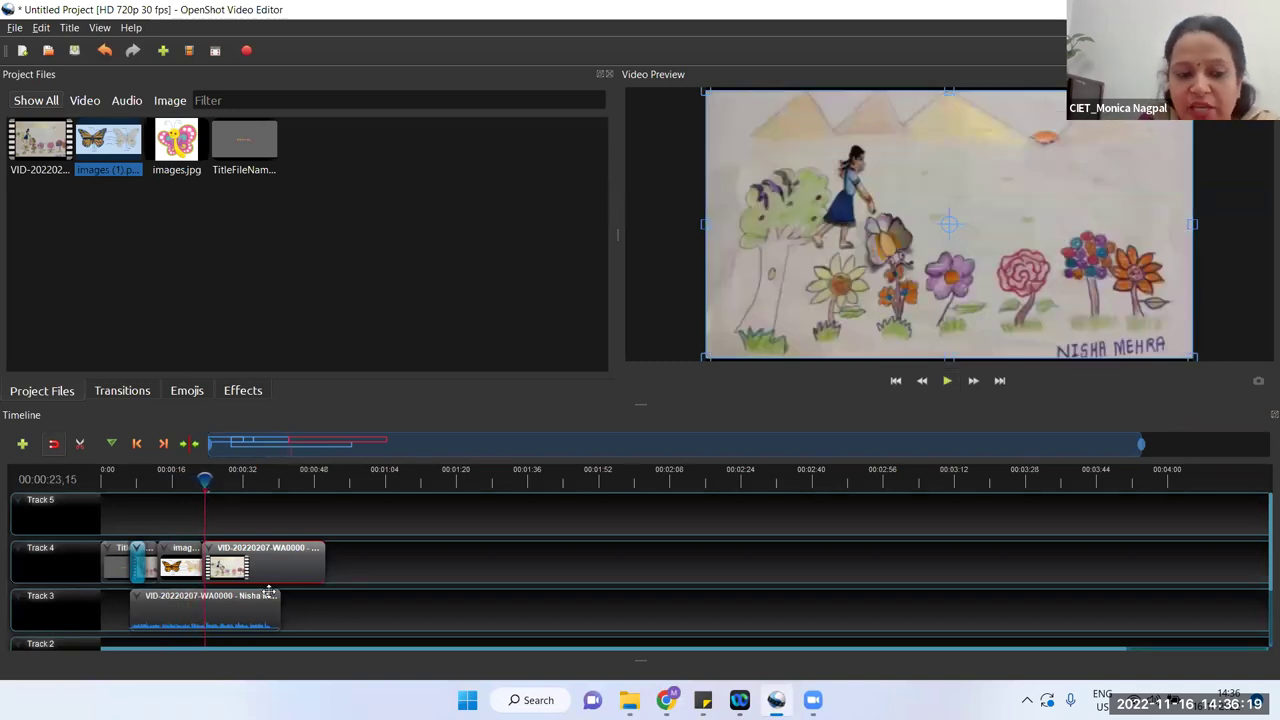
left_click_drag(257, 571, 285, 568)
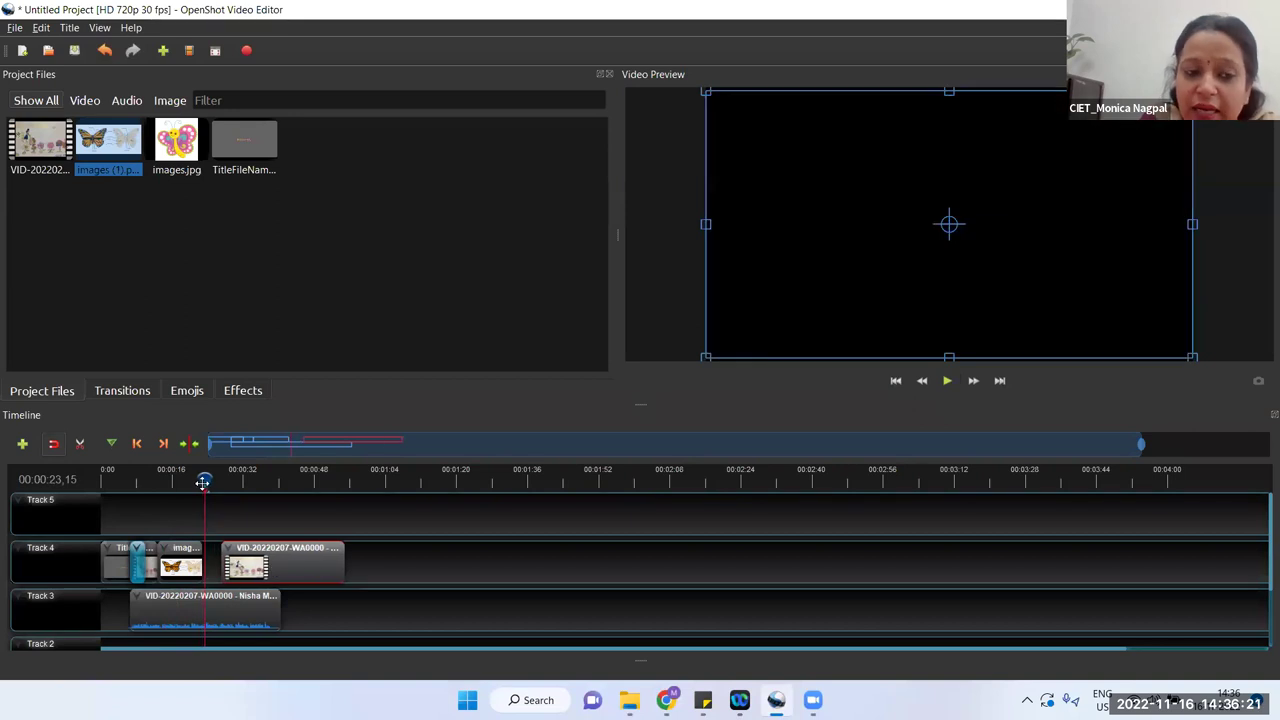
left_click(242, 479)
left_click_drag(200, 553, 184, 555)
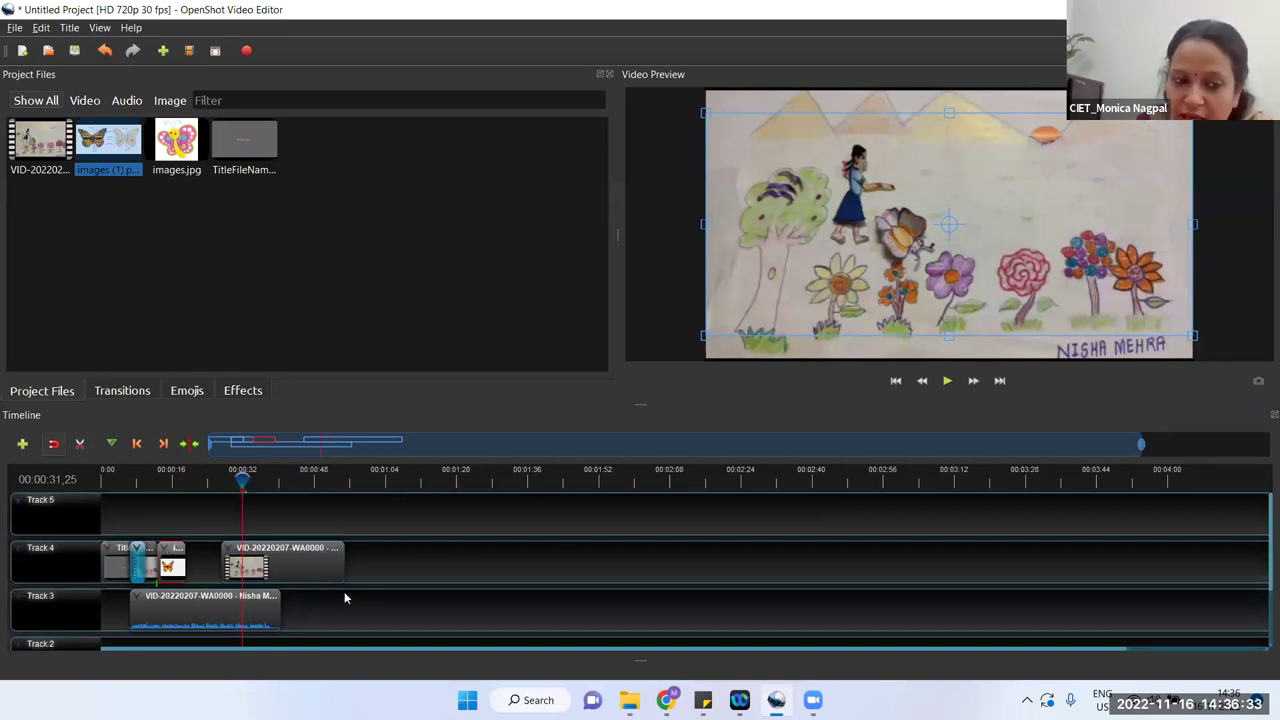
left_click_drag(303, 563, 270, 564)
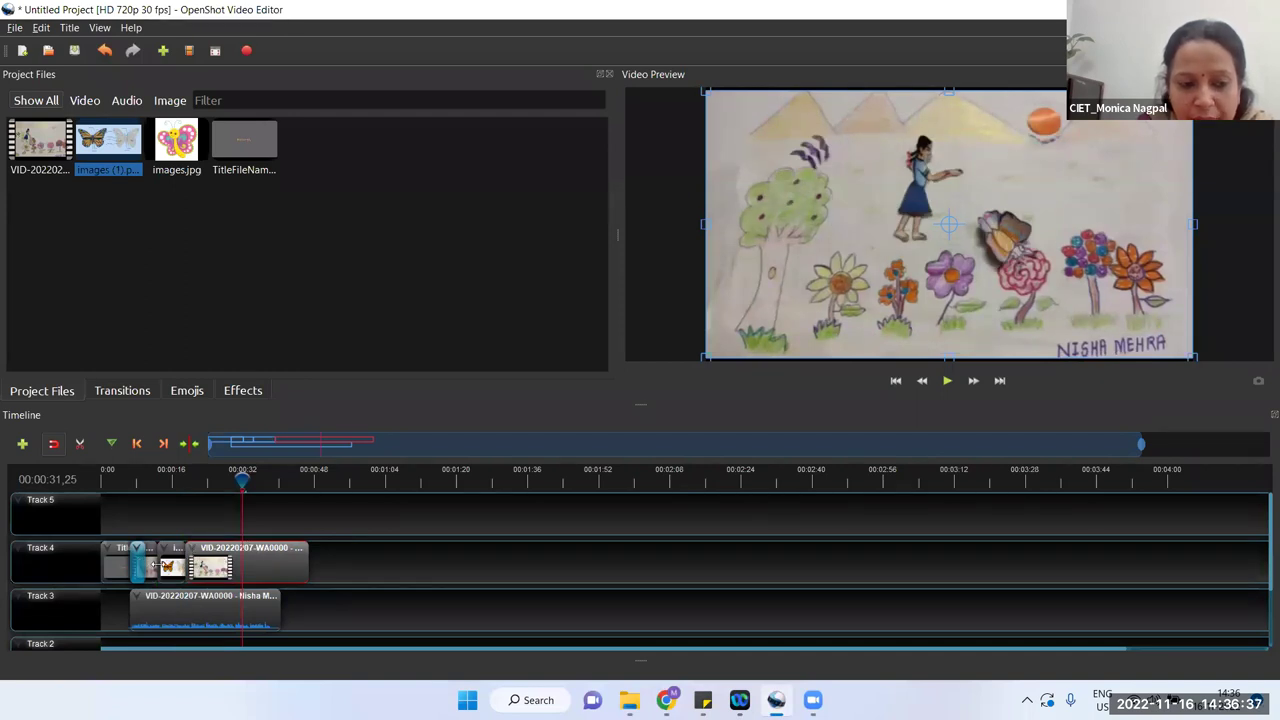
left_click(157, 565)
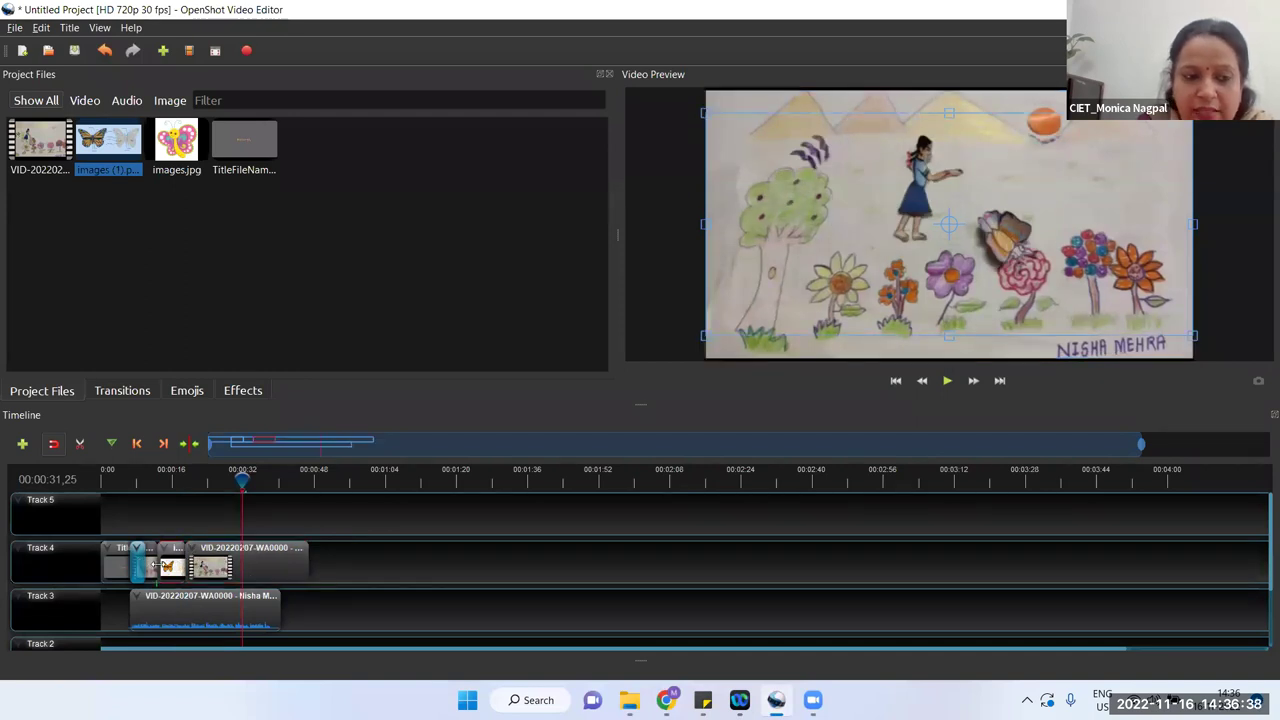
Step: Place a Fade transition on Track 4 where the butterfly image meets the video clip
left_click(122, 391)
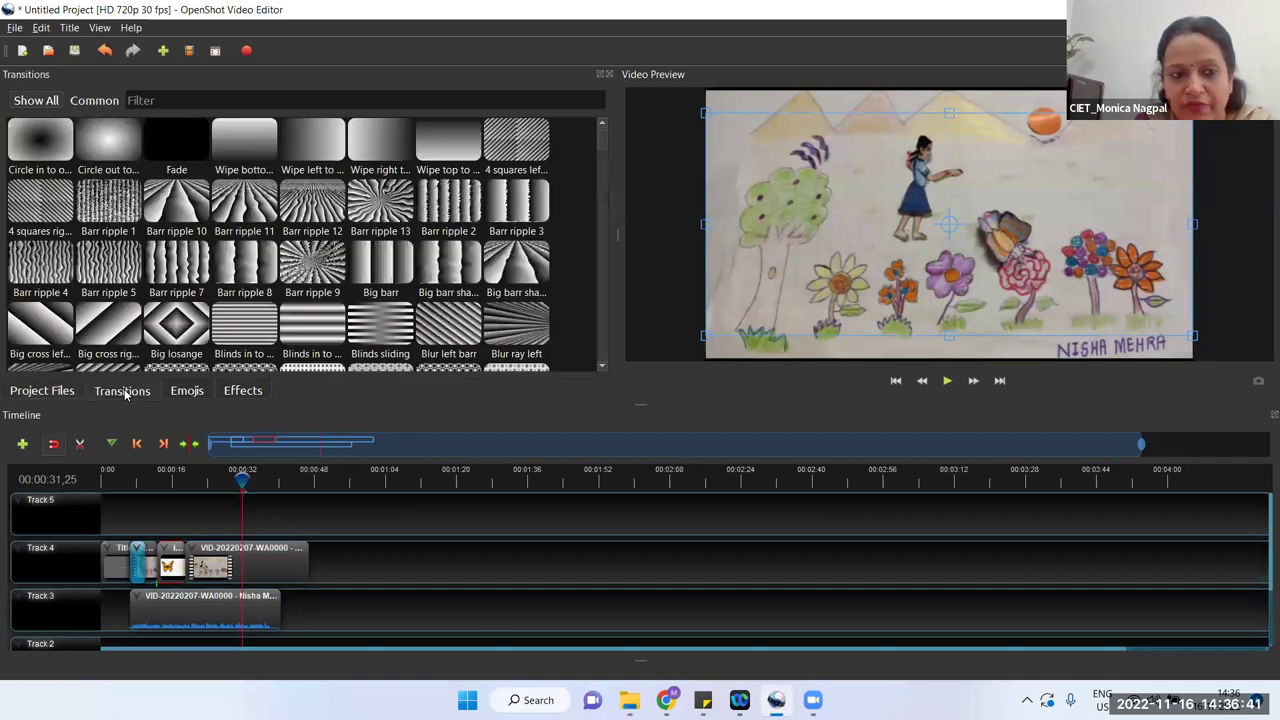
left_click(182, 139)
left_click_drag(183, 160, 165, 547)
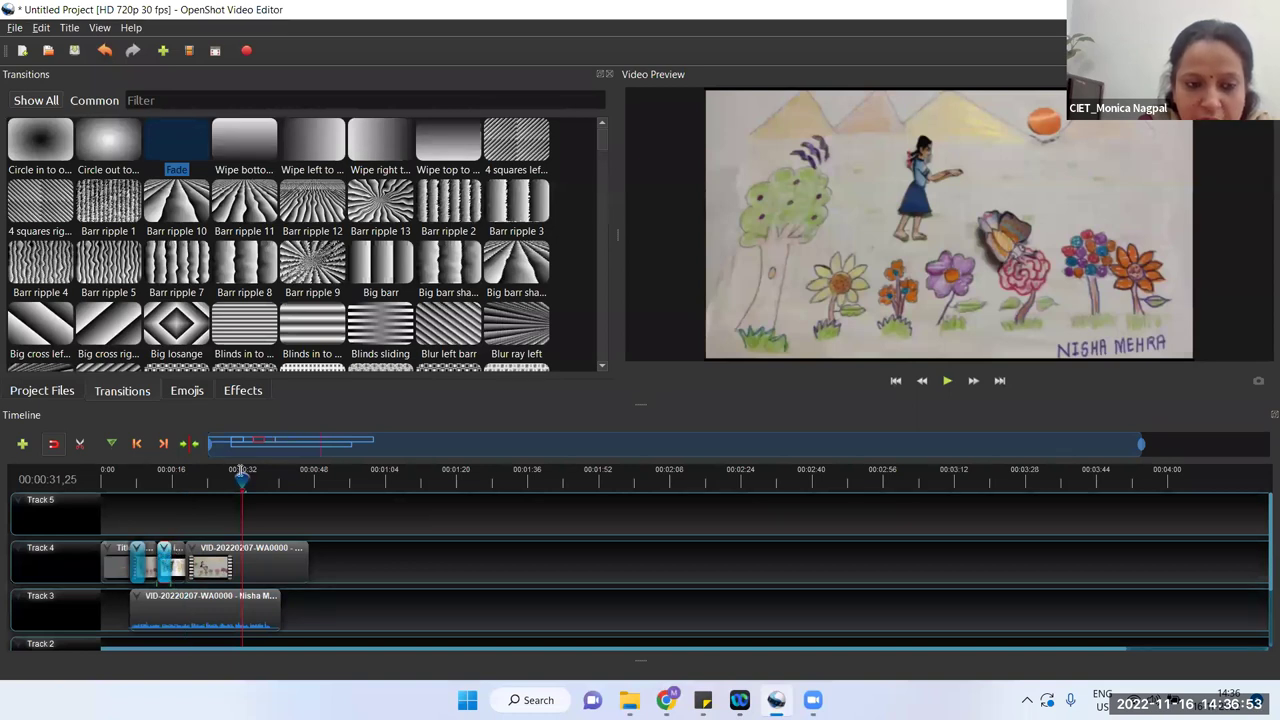
Step: Preview the fade by replaying the timeline from about 00:00:11 until the butterfly image shows
left_click_drag(240, 474, 227, 478)
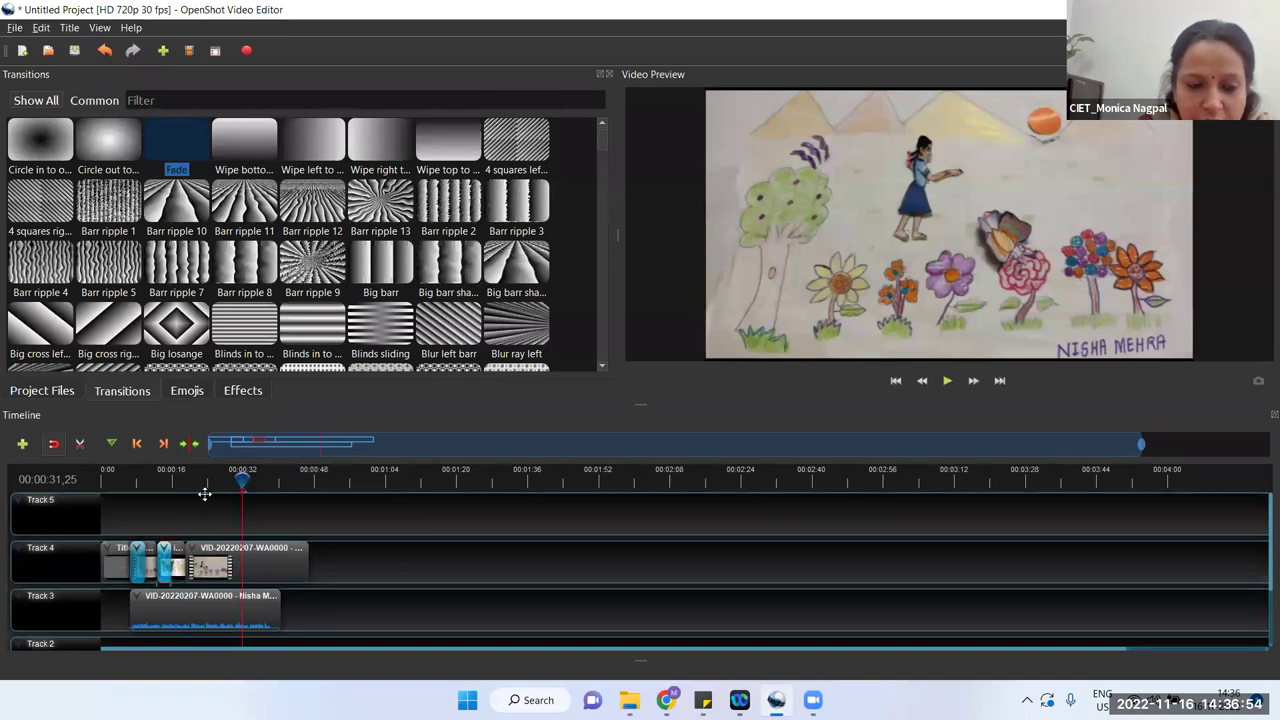
left_click(149, 480)
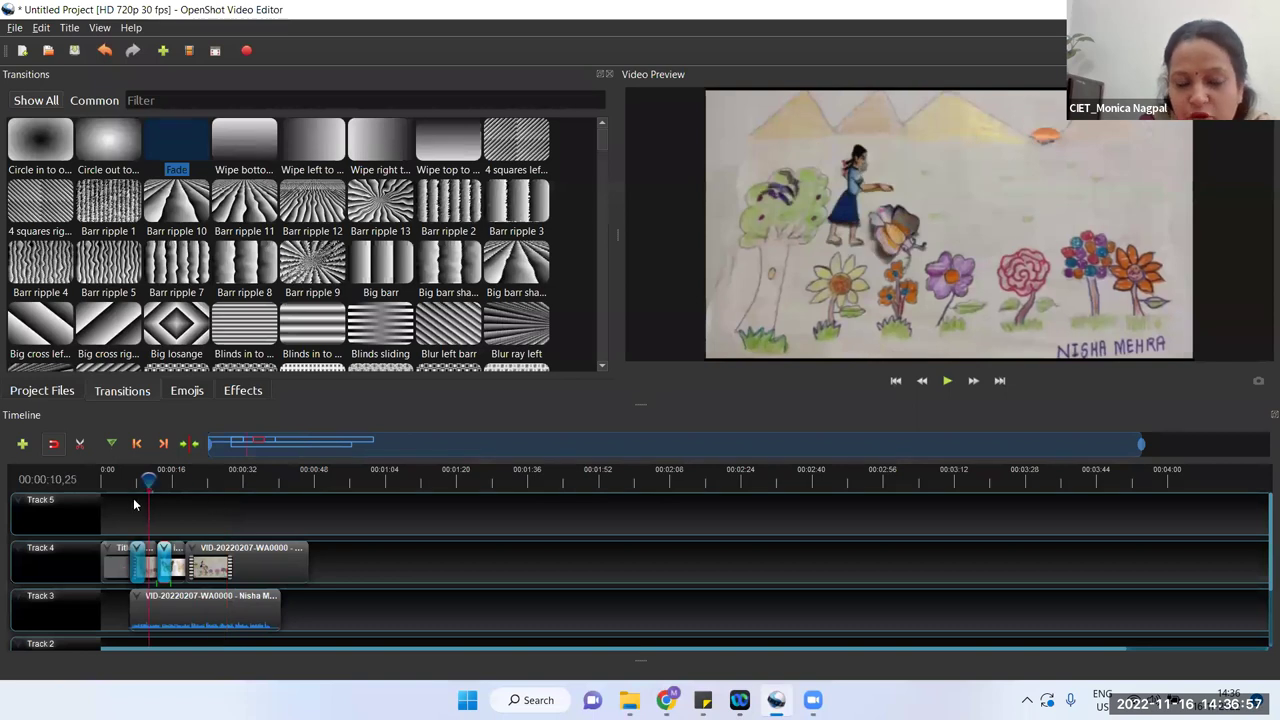
left_click(947, 381)
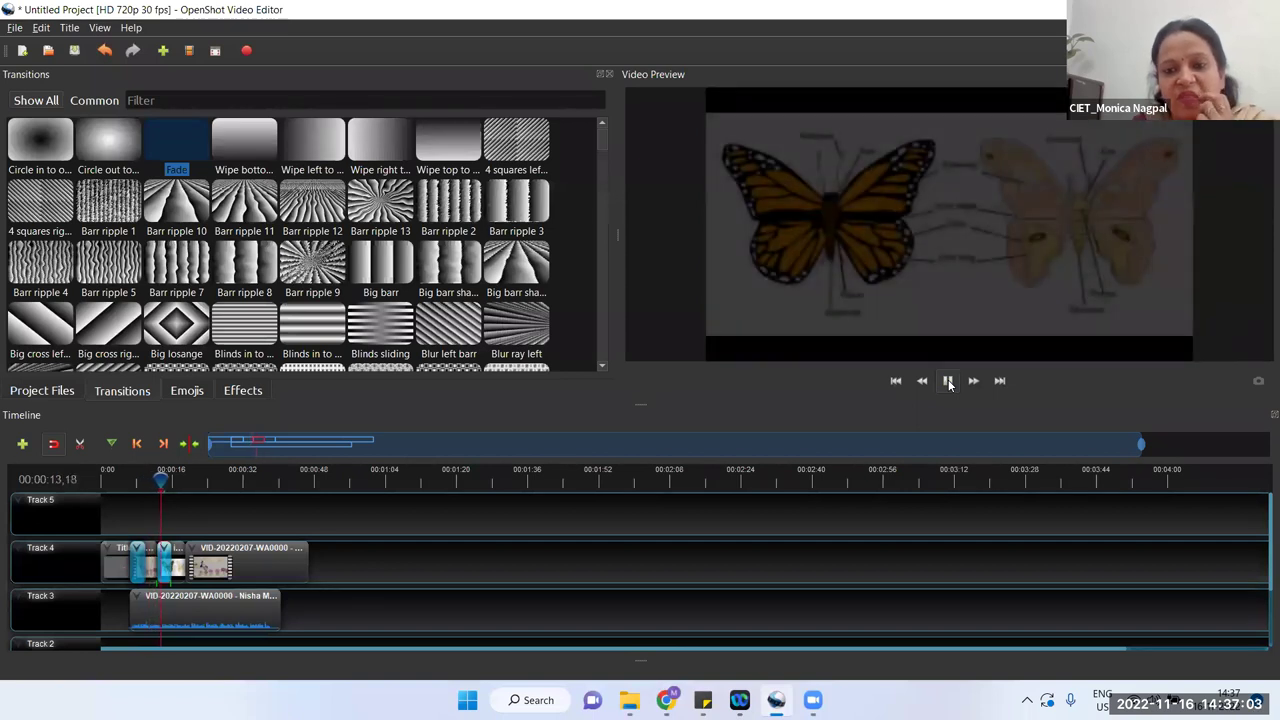
left_click(948, 382)
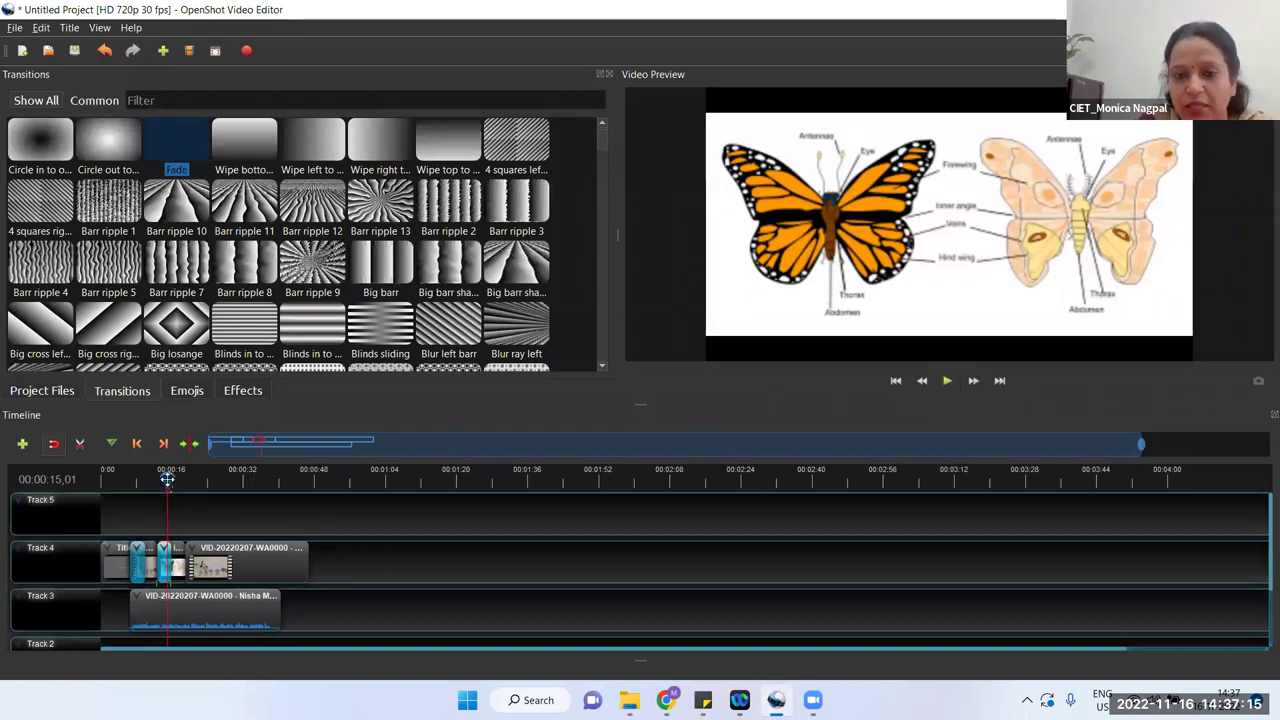
left_click_drag(167, 479, 150, 479)
left_click(945, 383)
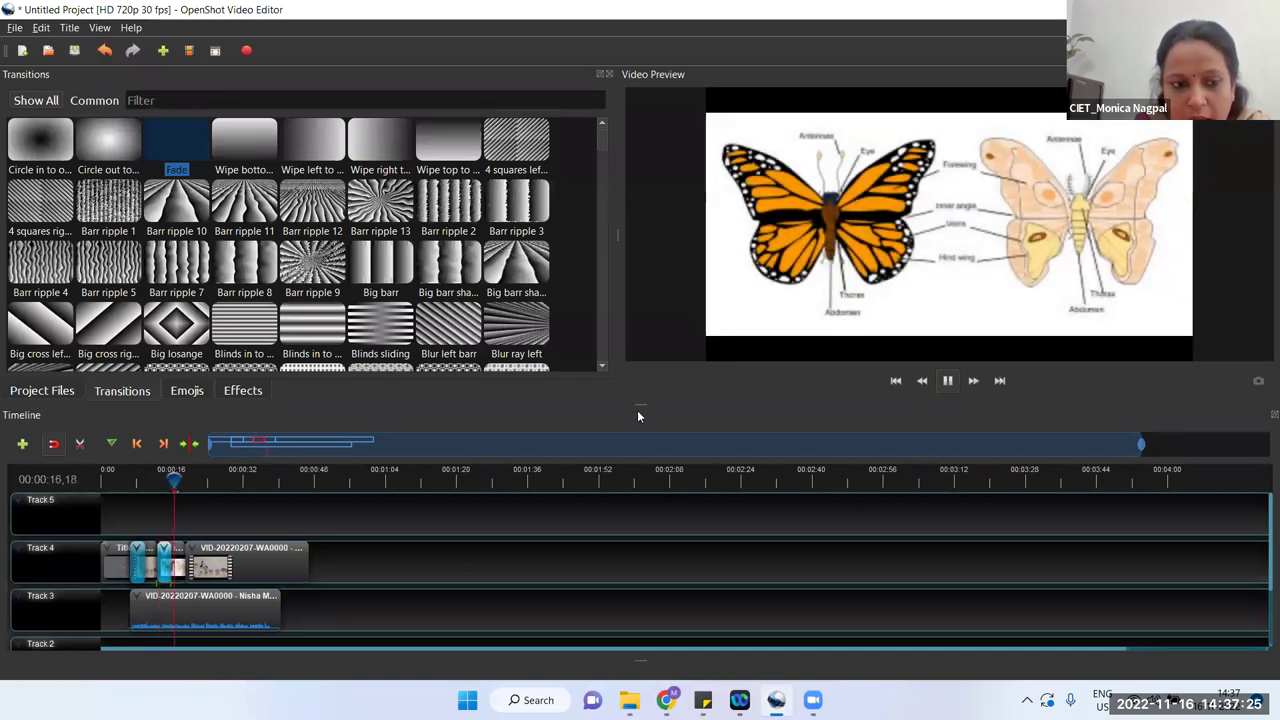
left_click(150, 479)
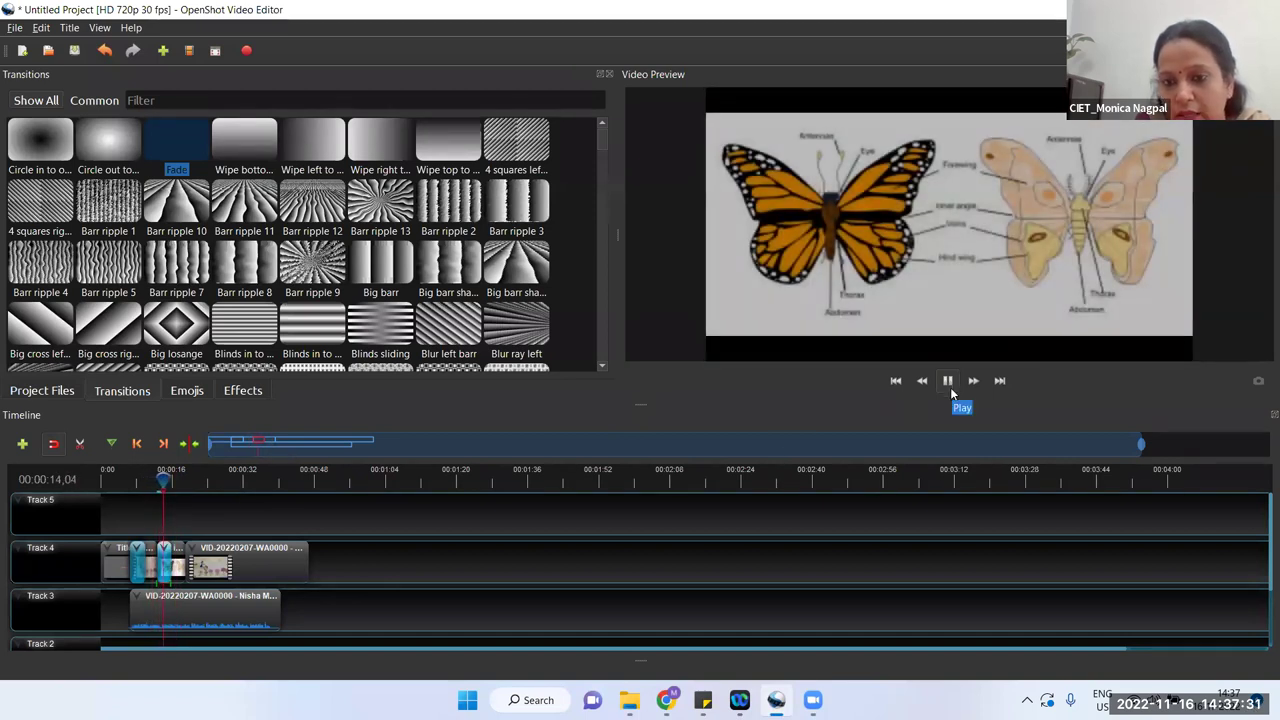
left_click(948, 384)
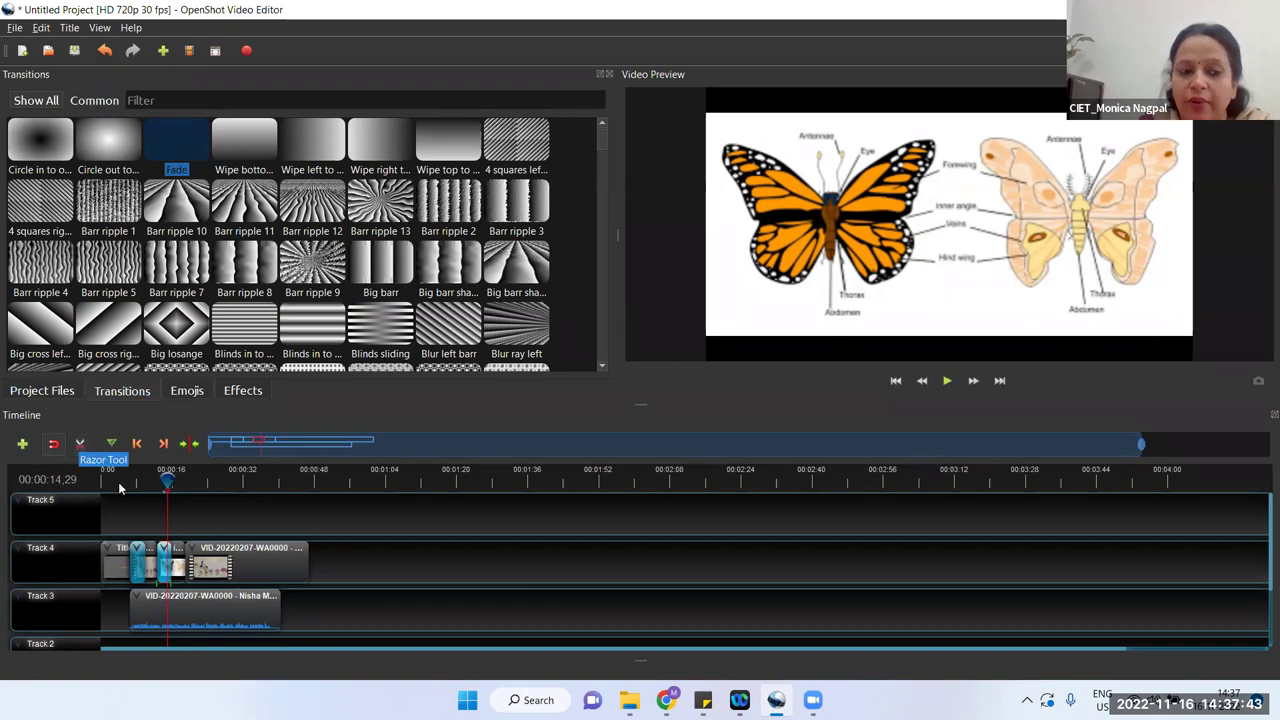
Step: Drag the Track 4 video clip's right edge to lengthen it, then return the playhead to the start
left_click(294, 568)
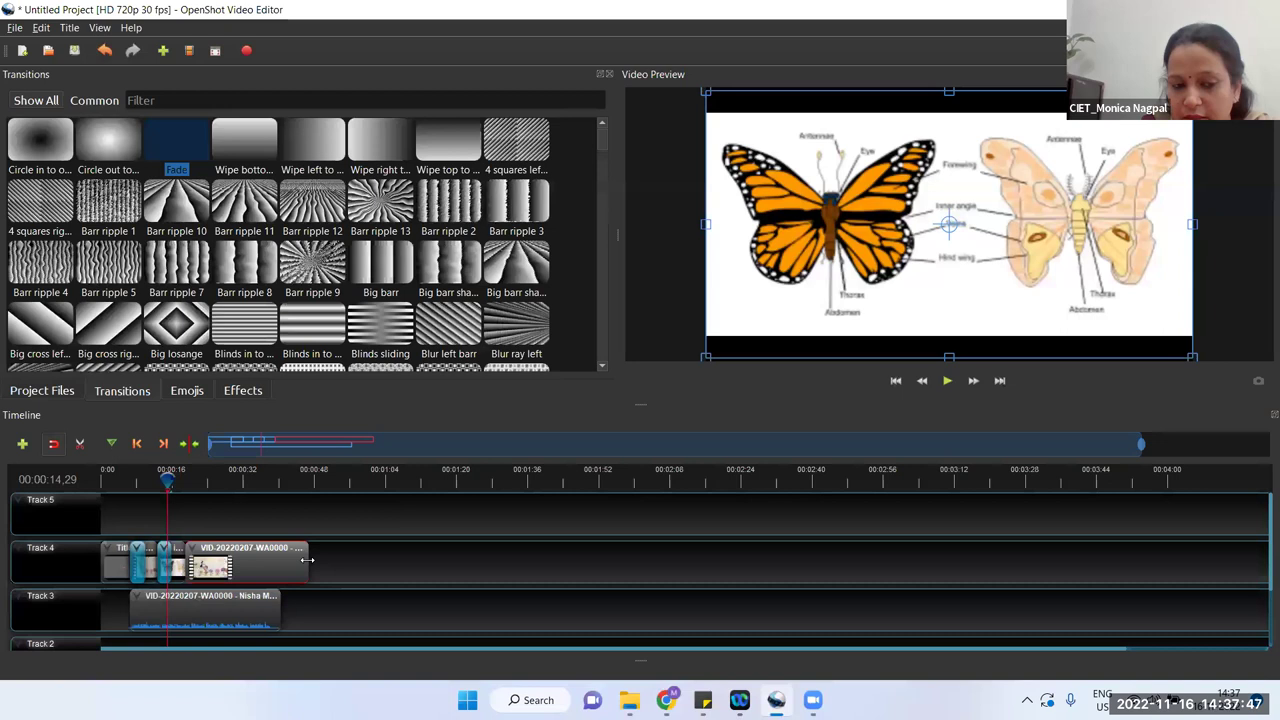
mouse_move(307, 560)
left_mouse_down()
mouse_move(267, 560)
mouse_move(337, 558)
left_mouse_up()
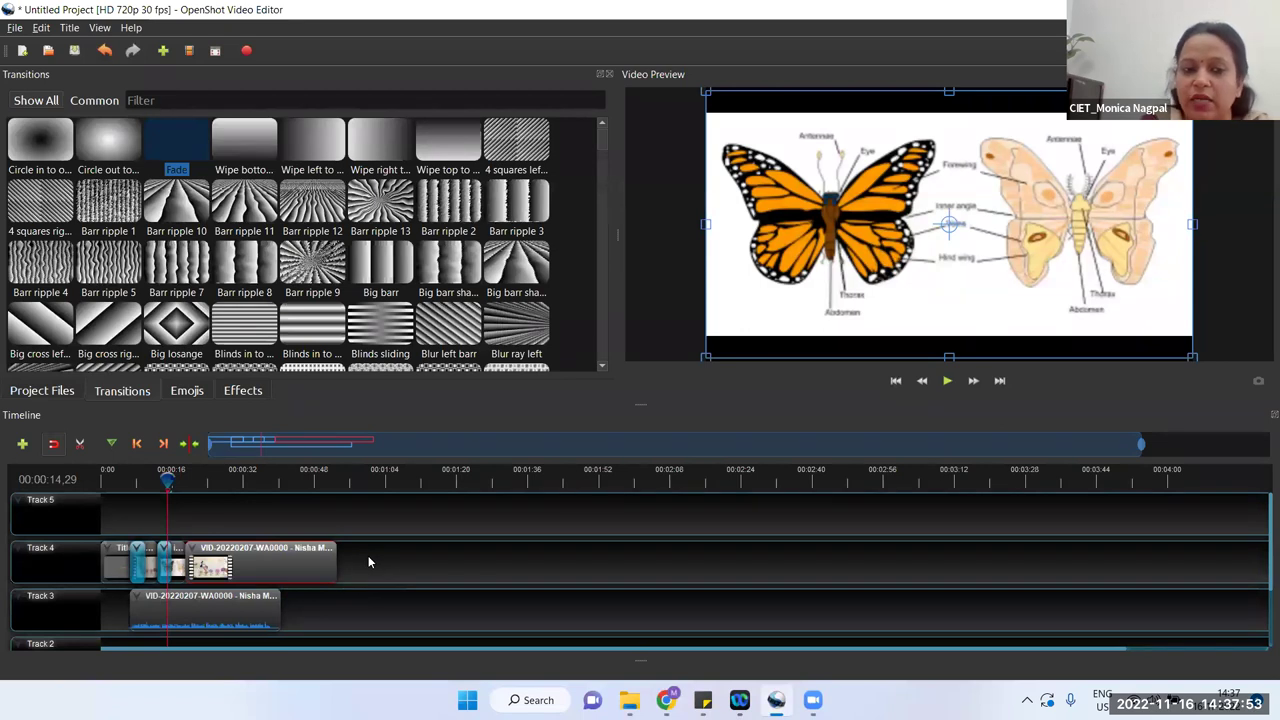
left_click(368, 562)
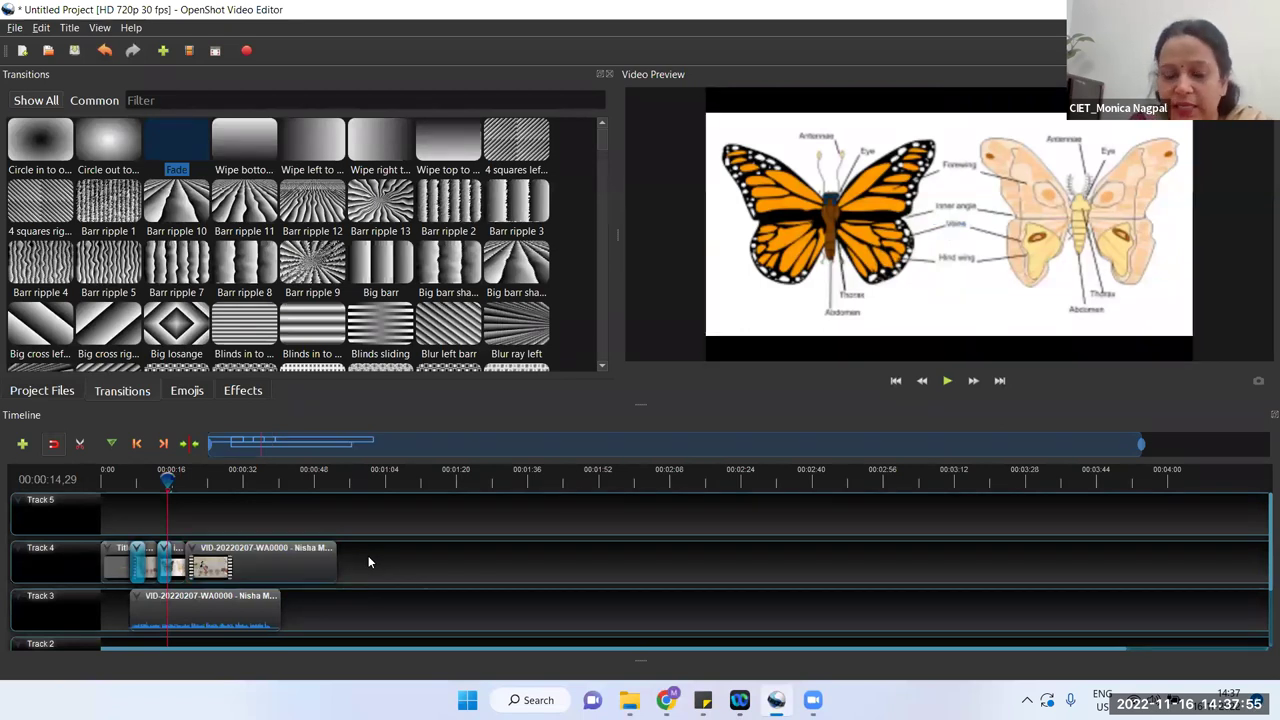
left_click_drag(167, 478, 107, 472)
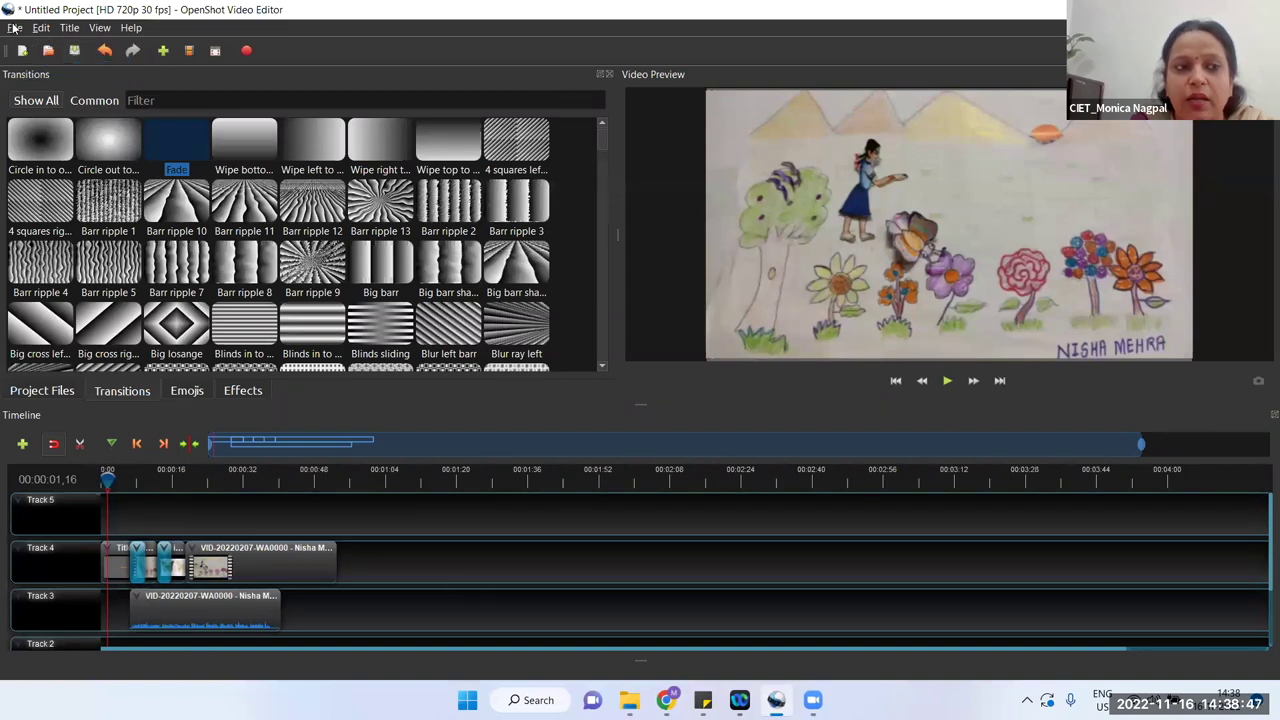
Step: Save the project via File > Save Project as 'SRG 2022' in Desktop > Video Resources
left_click(14, 28)
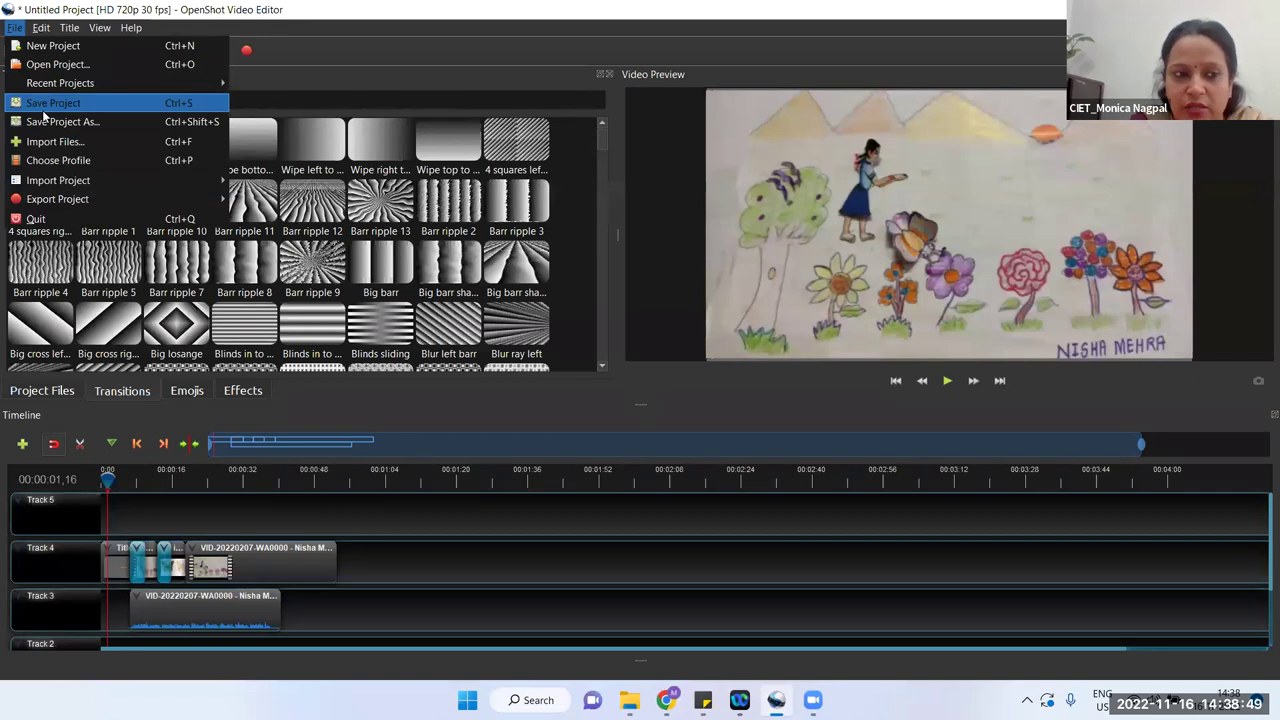
left_click(44, 110)
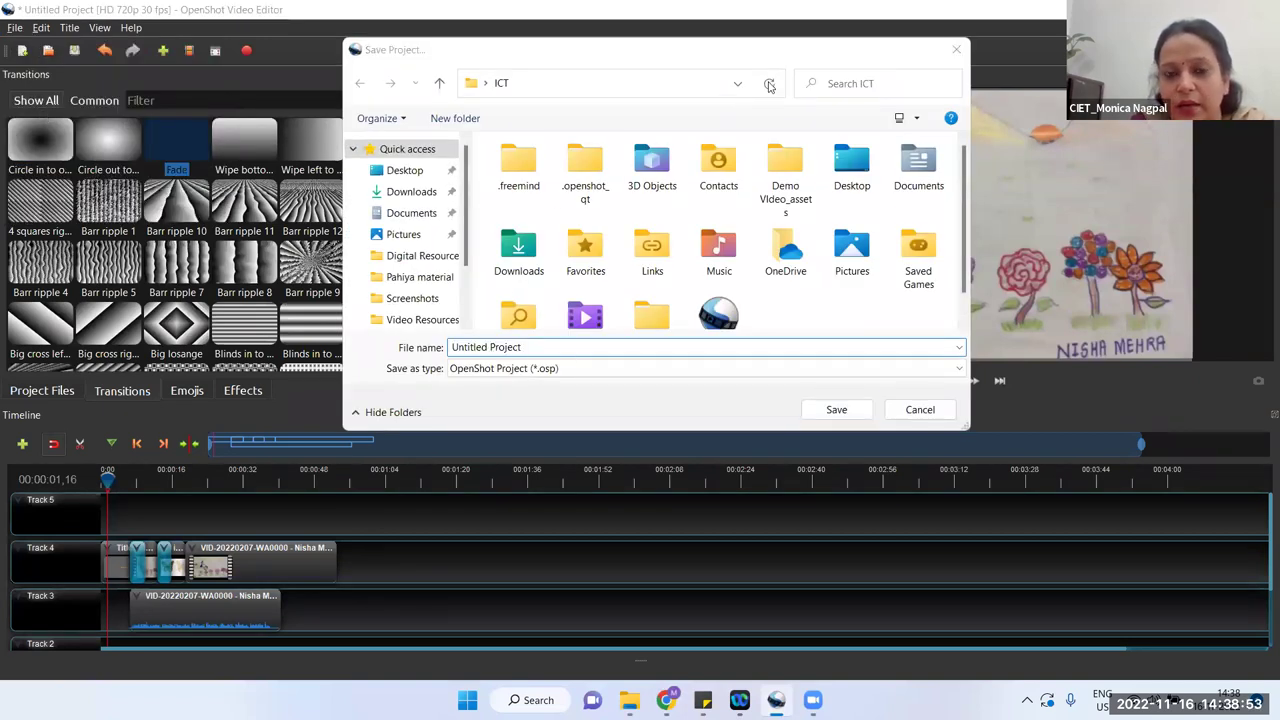
left_click(520, 490)
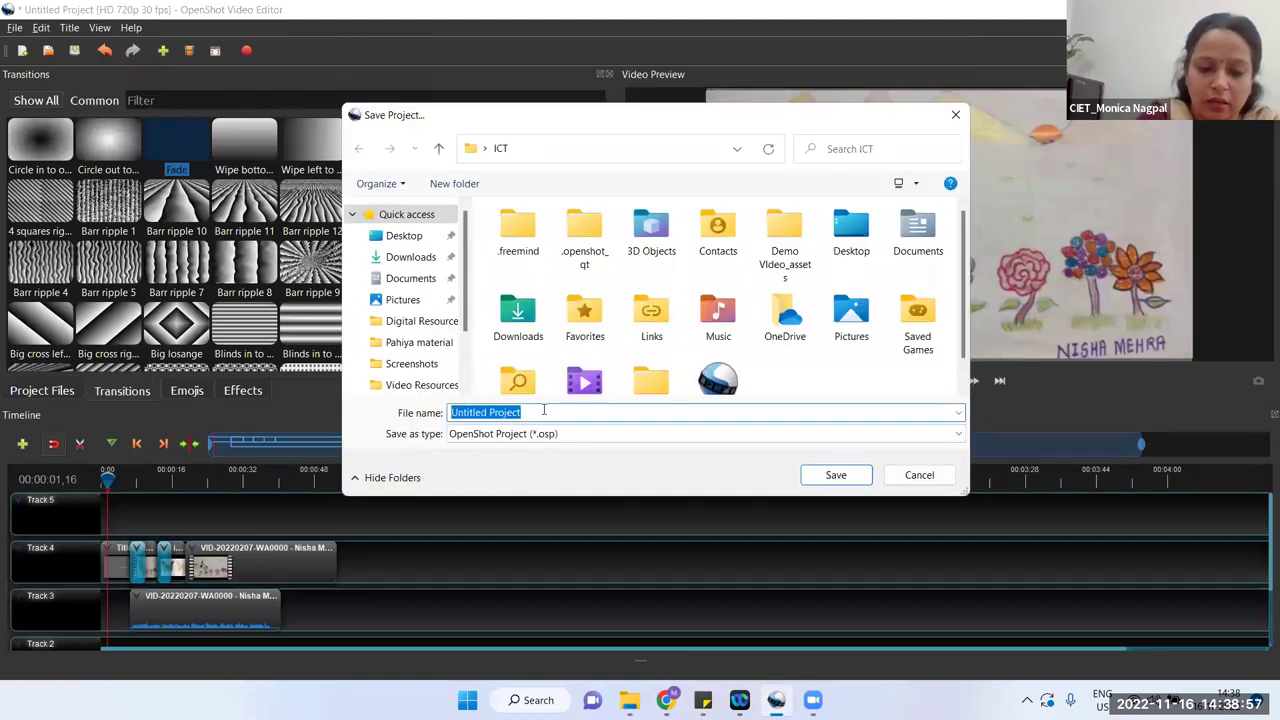
type("SRG")
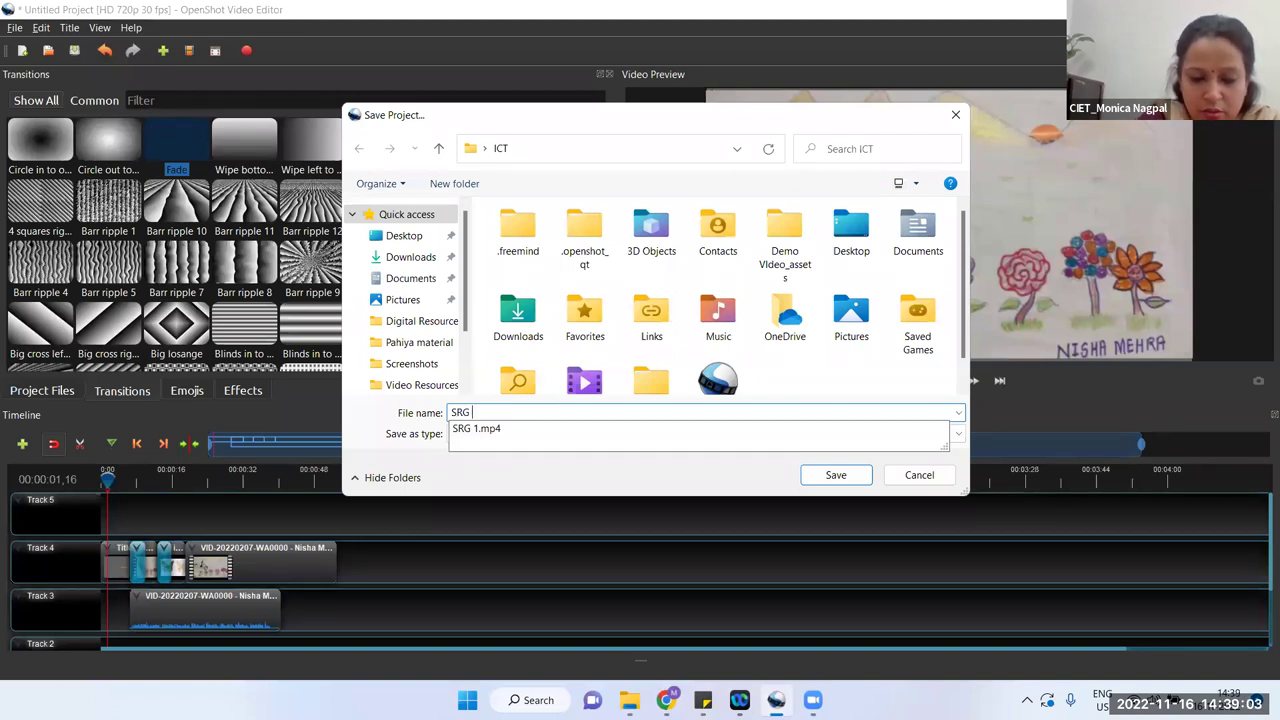
type(" 2022")
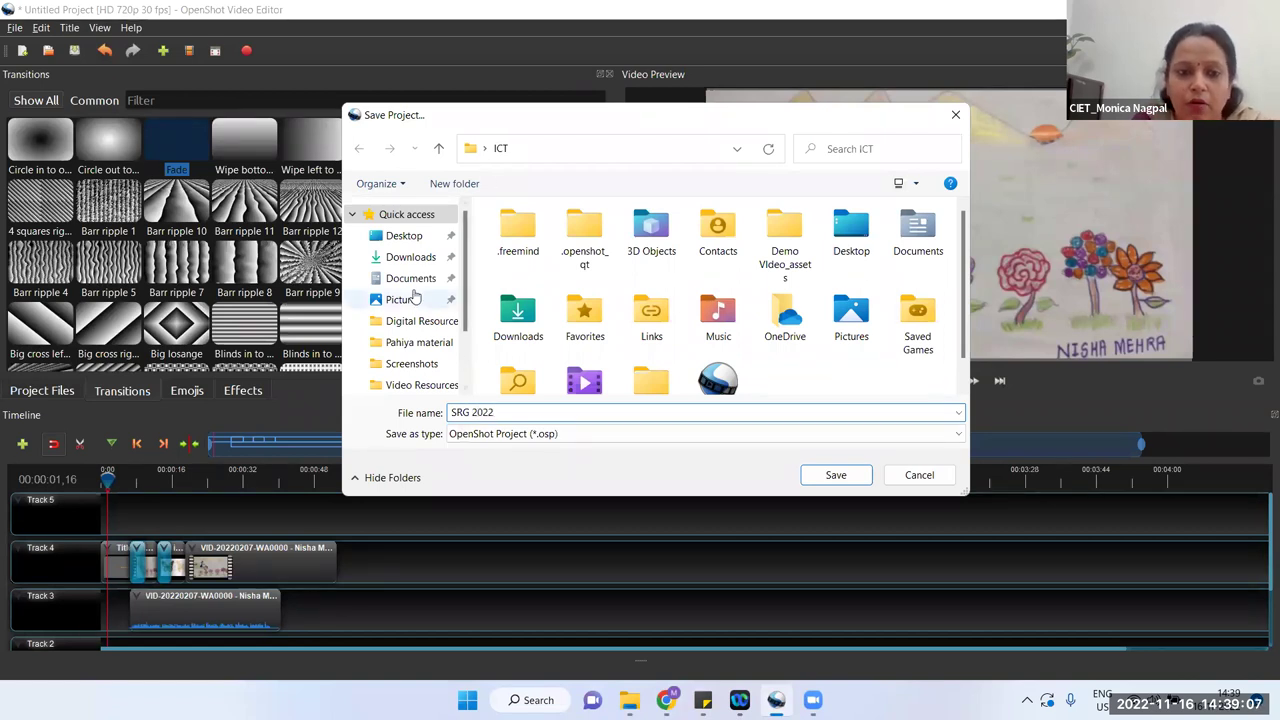
left_click(420, 244)
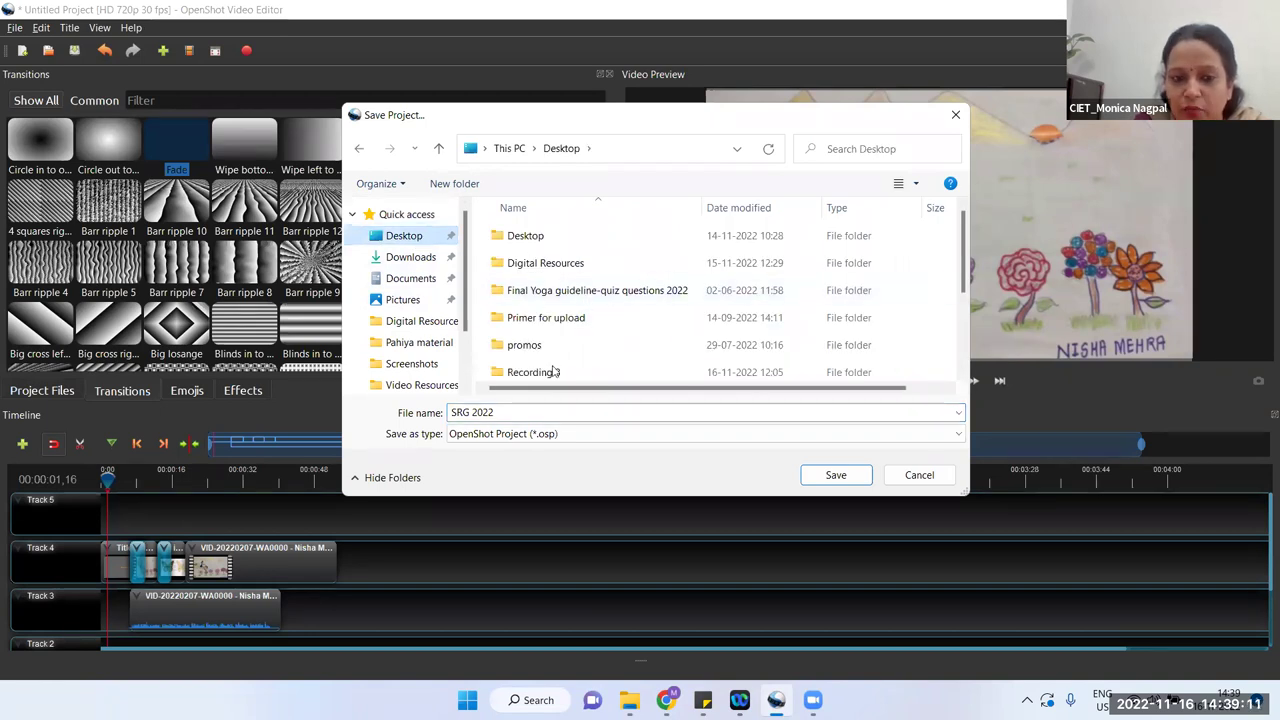
scroll(551, 366, "down", 2)
double_click(549, 344)
left_click(845, 477)
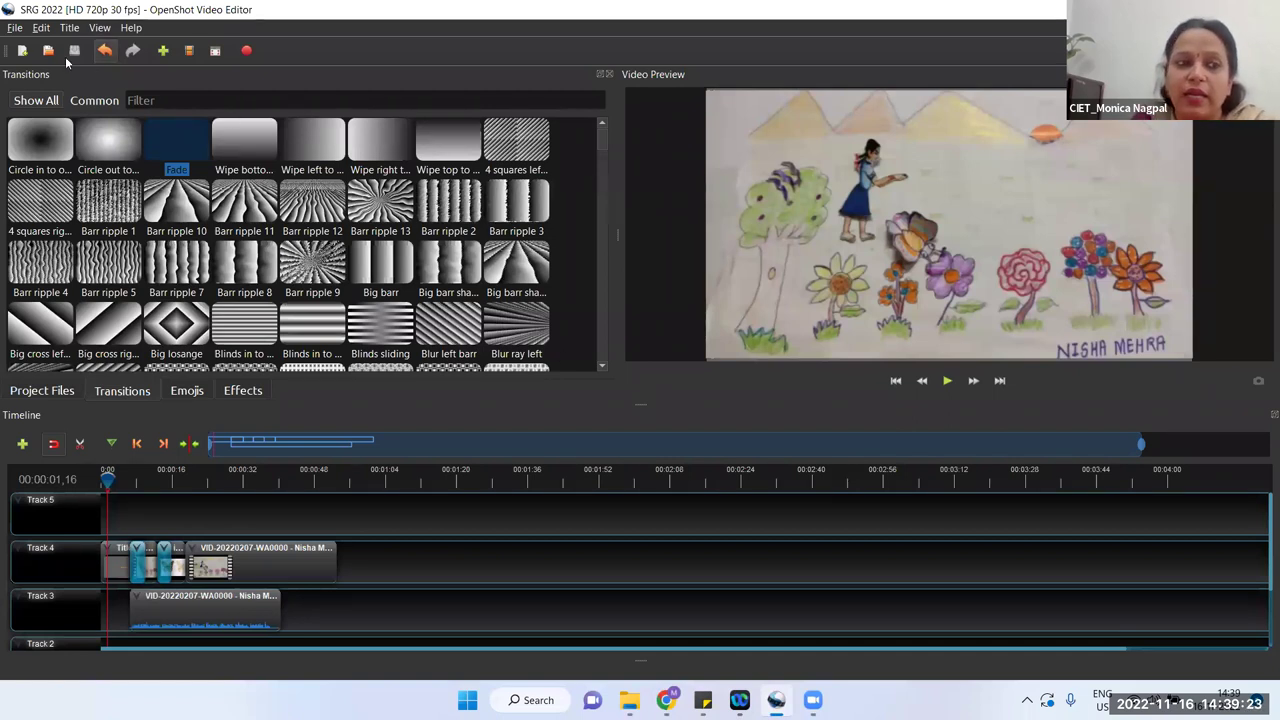
Step: Set up the video export with All Formats profile, MP4 (h.264 qsv) target and Med quality
left_click(16, 27)
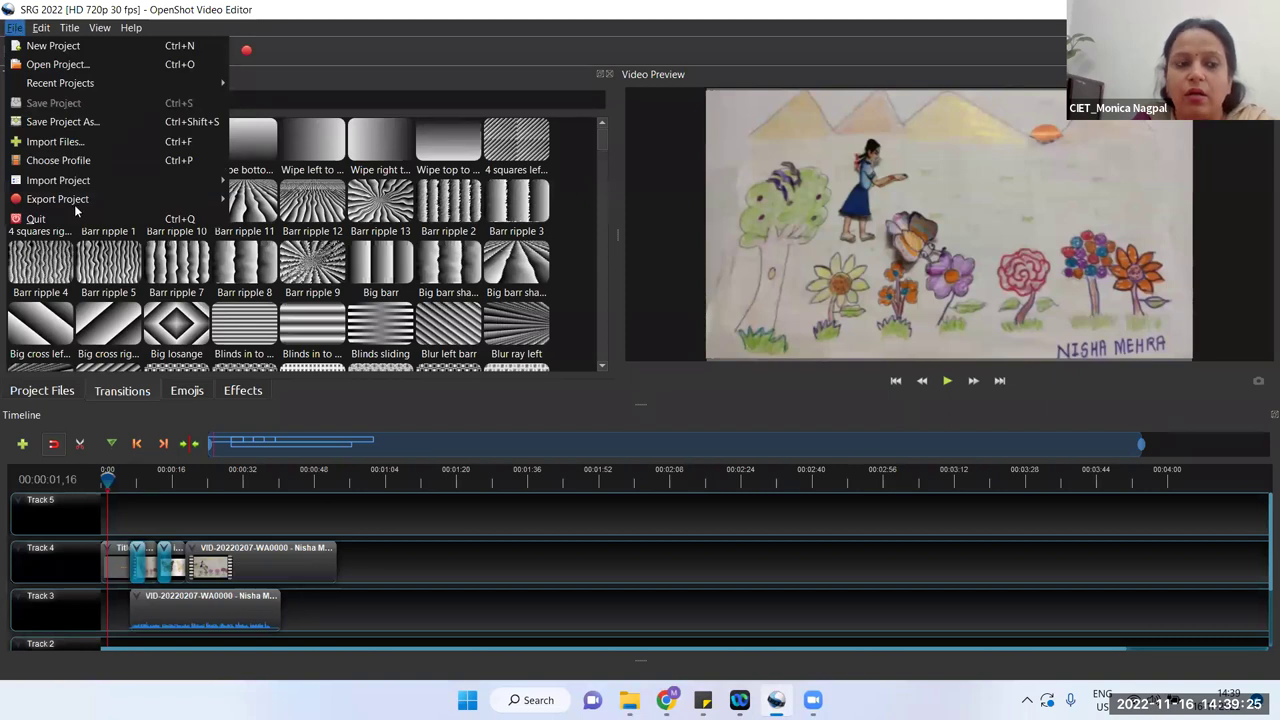
mouse_move(75, 205)
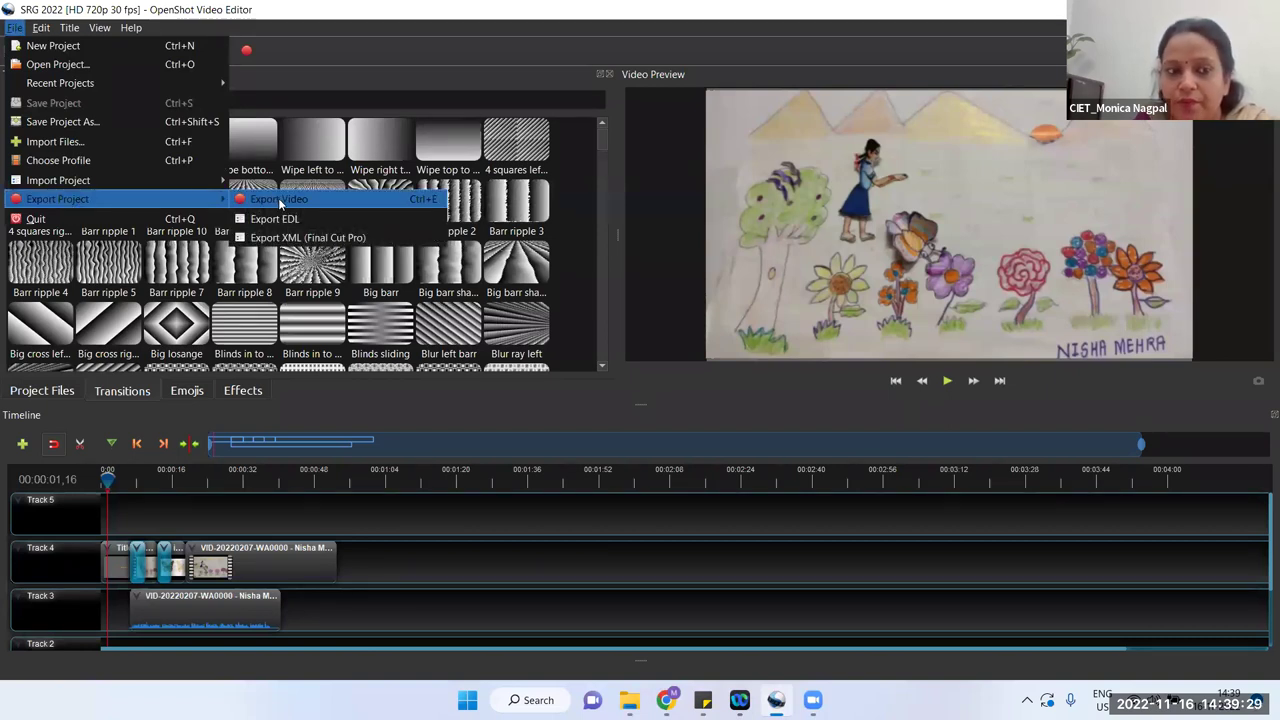
left_click(280, 201)
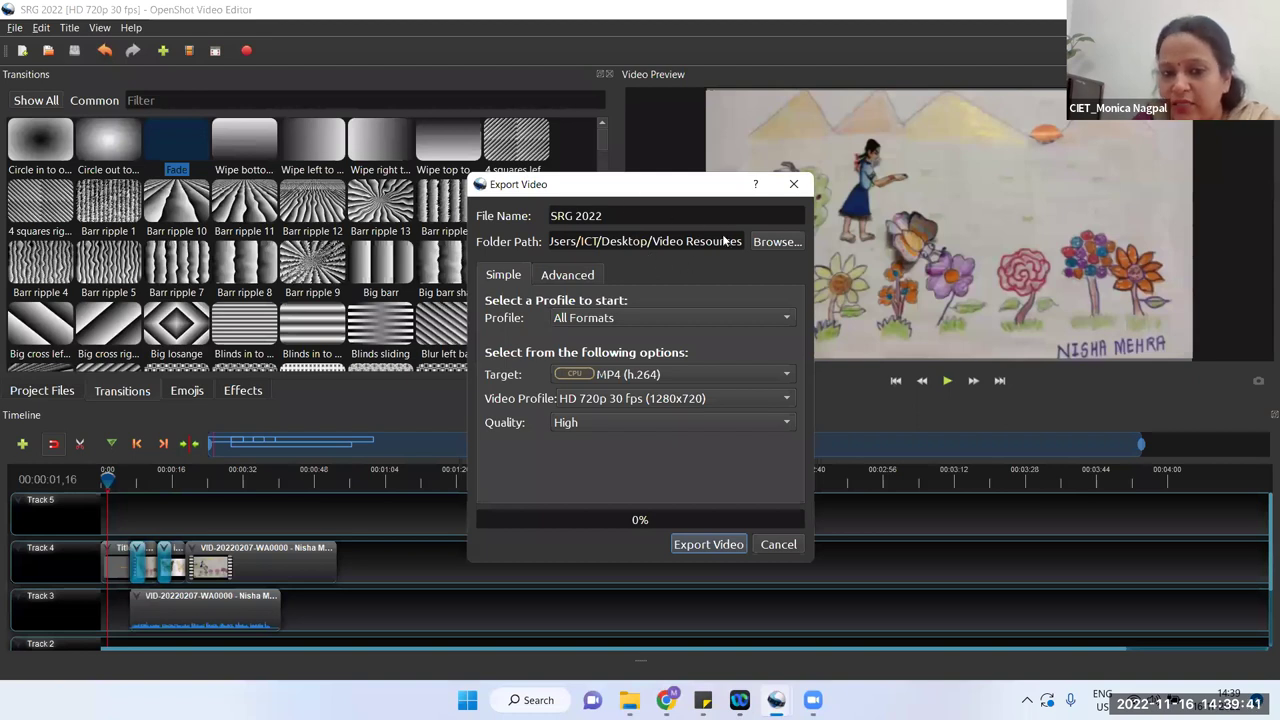
left_click(661, 320)
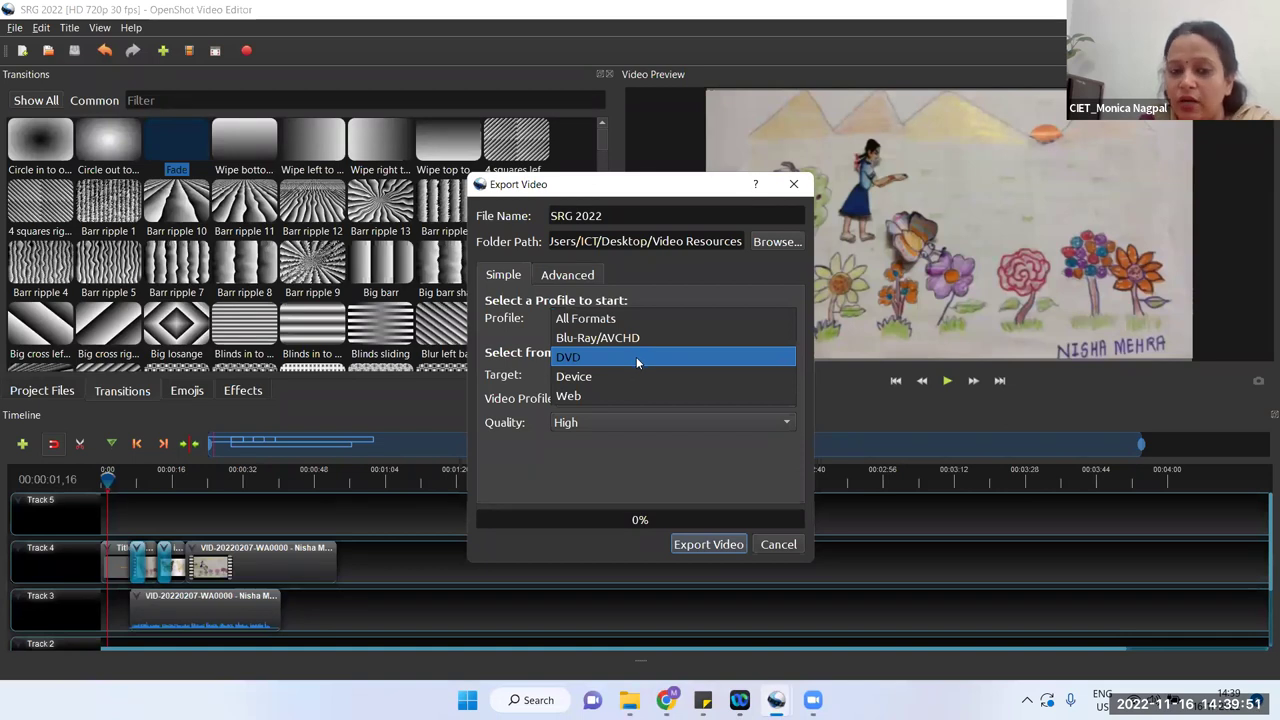
left_click(627, 436)
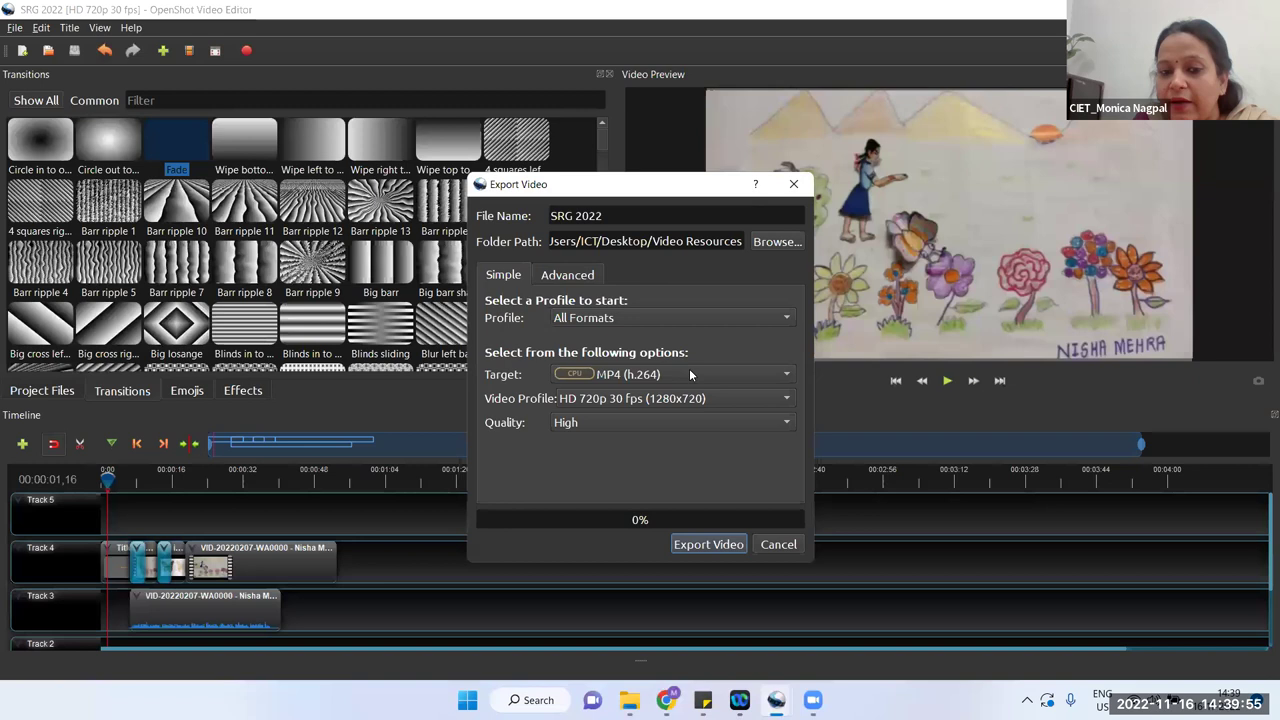
left_click(690, 374)
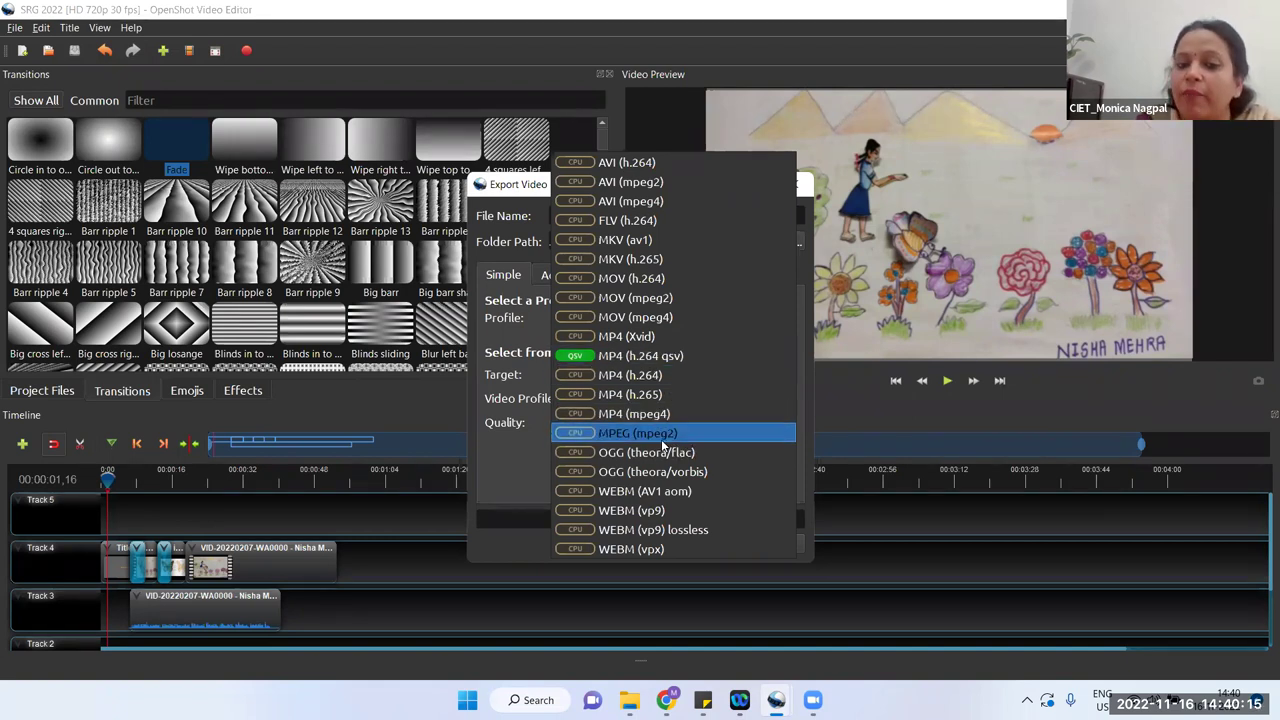
left_click(673, 358)
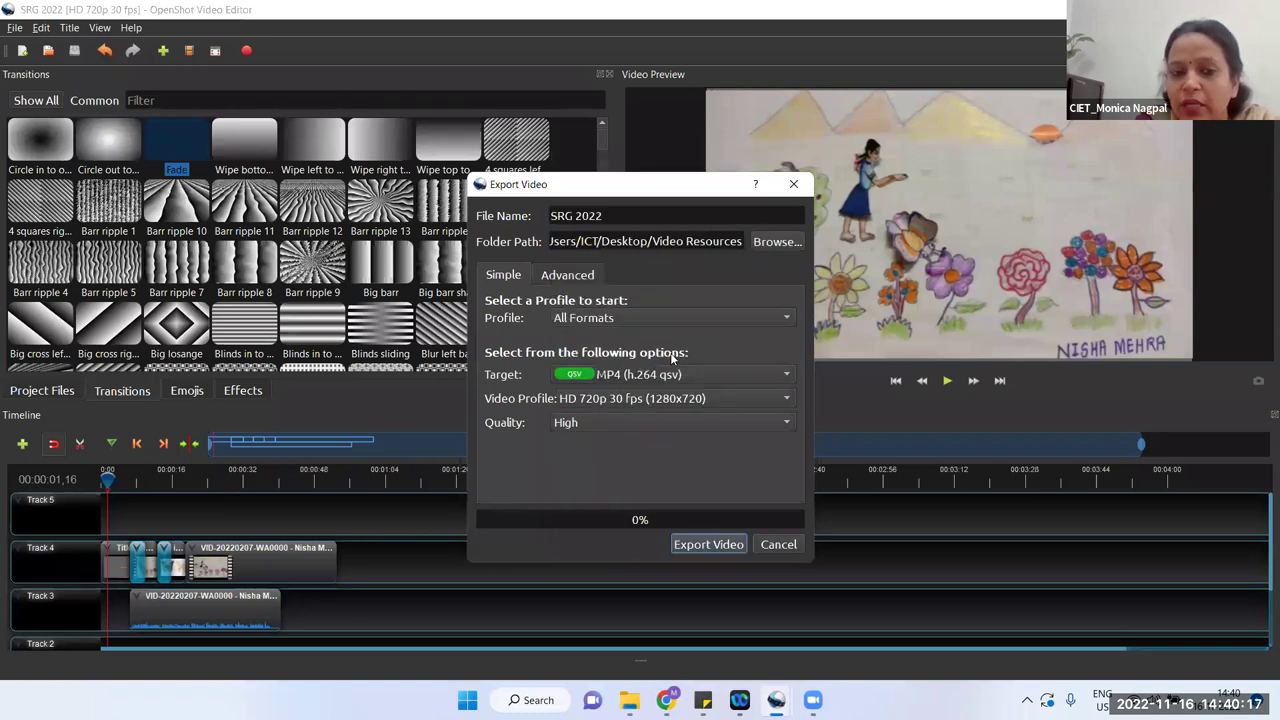
left_click(665, 418)
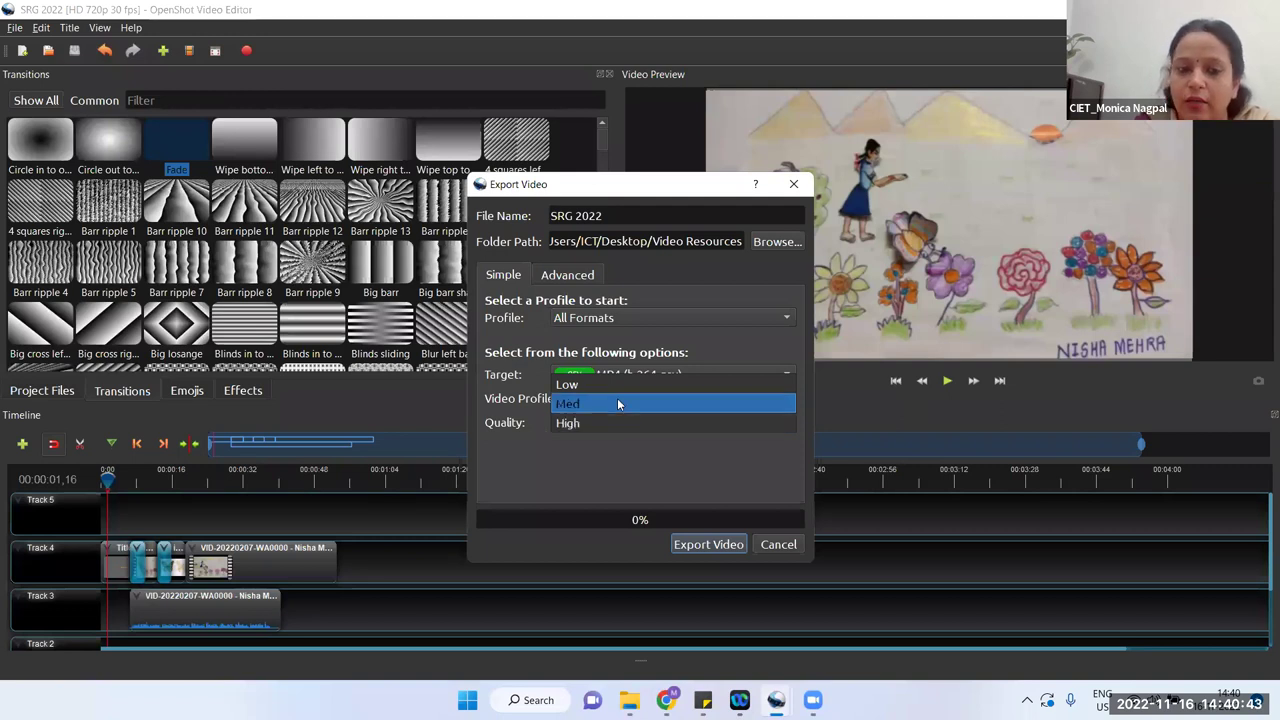
left_click(610, 404)
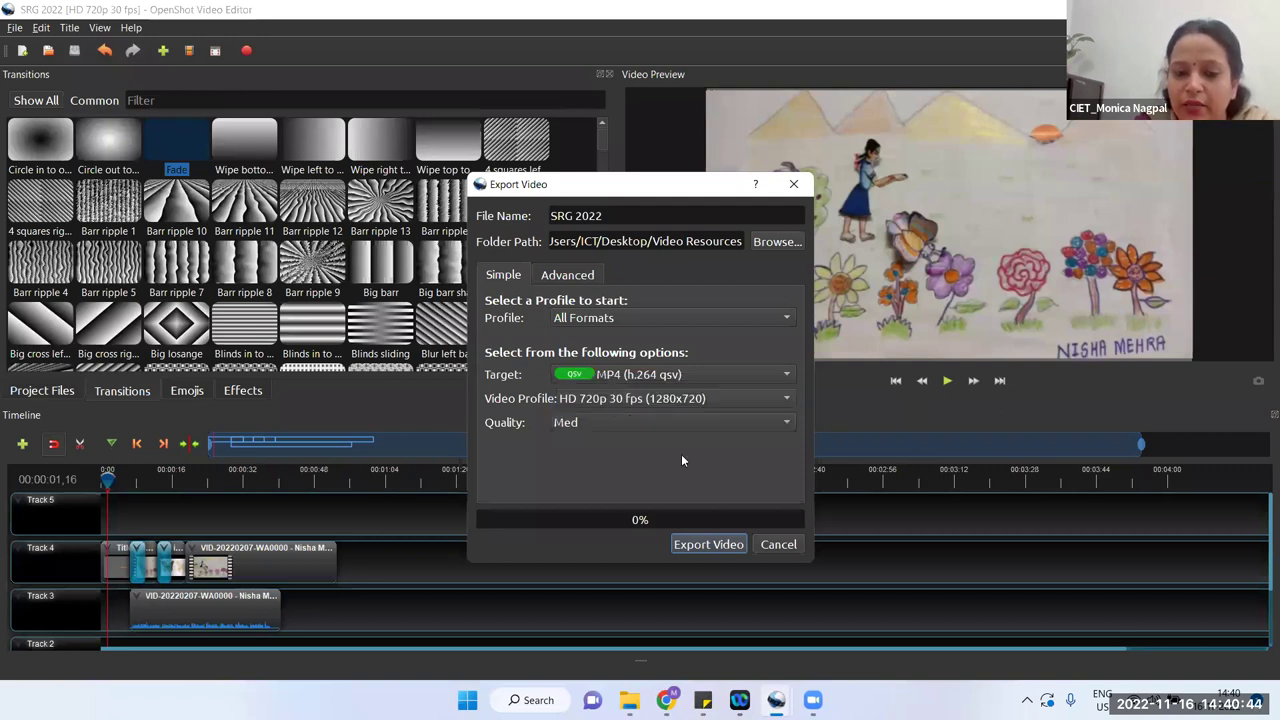
Step: Export the SRG 2022 video to 100% and close the finished export dialog
left_click(712, 545)
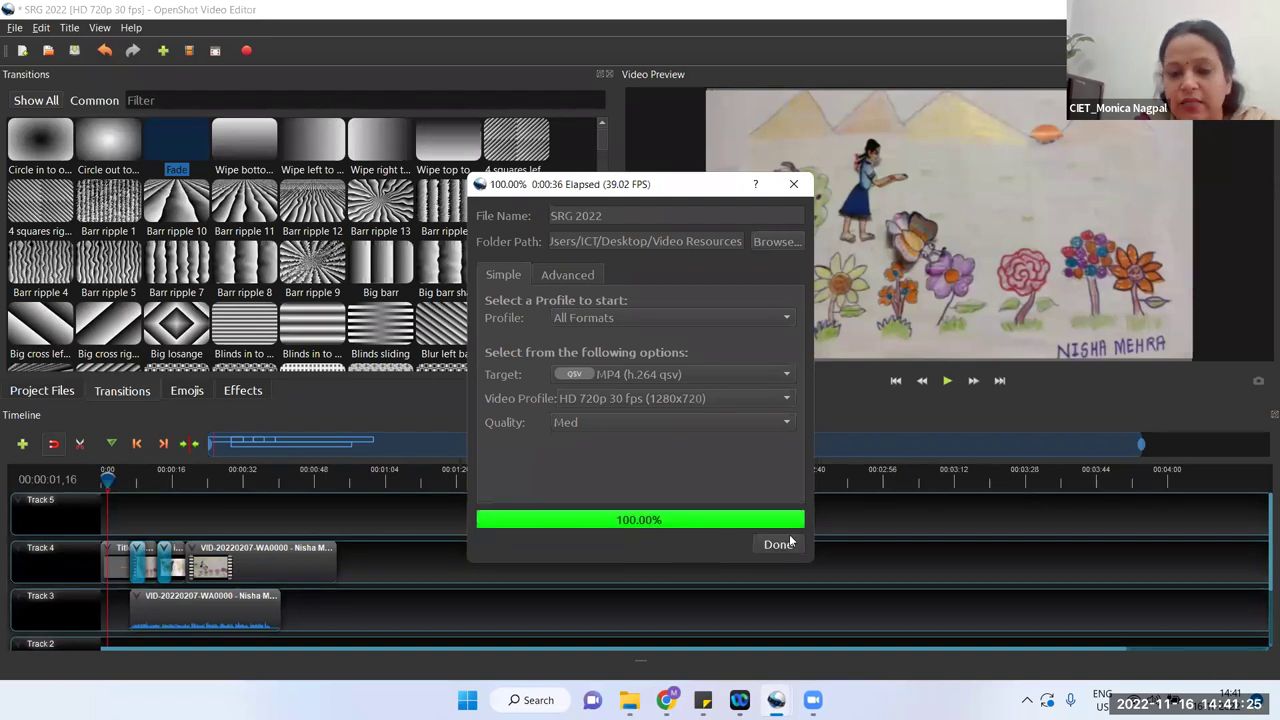
left_click(776, 544)
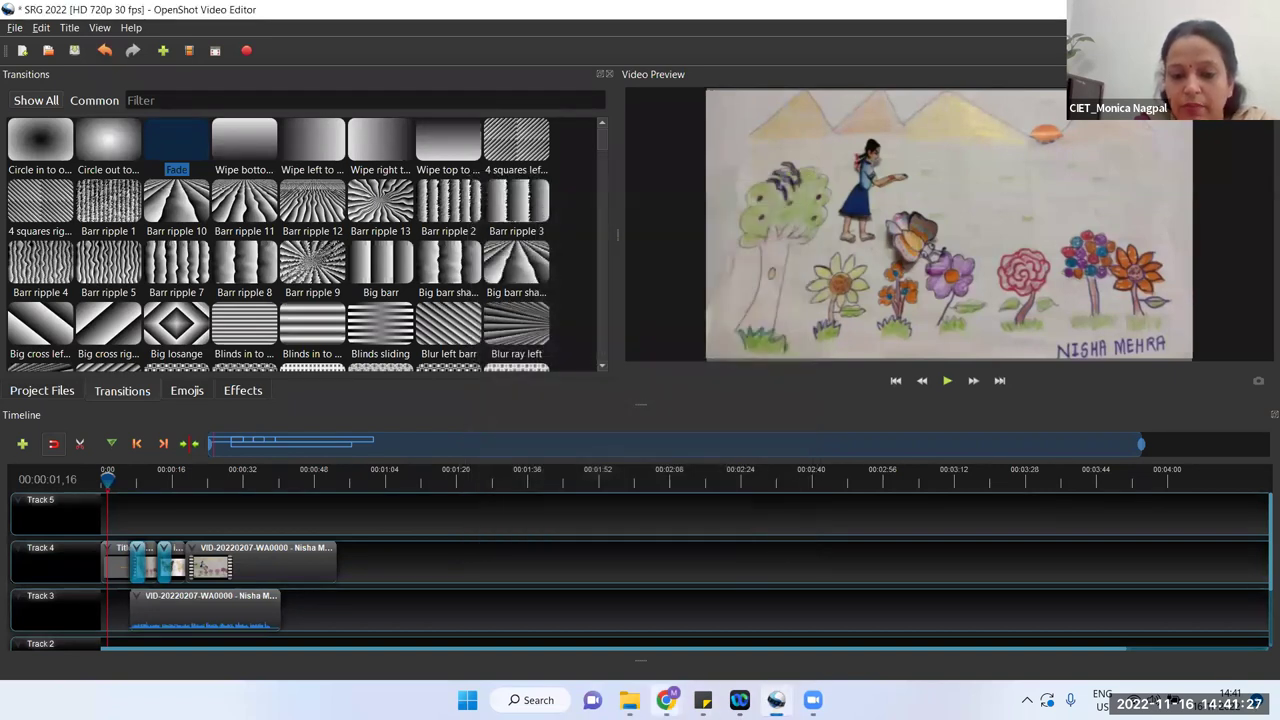
left_click(629, 700)
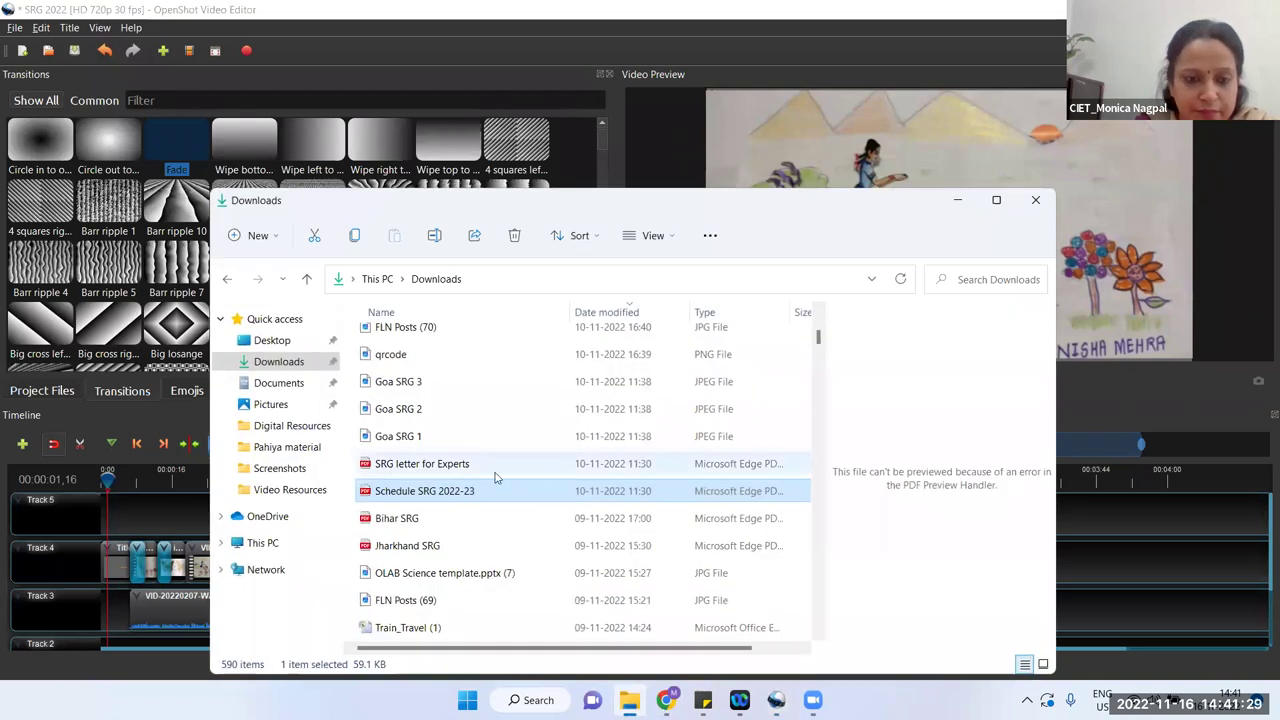
Step: Play the exported SRG 2022 MP4 from the Desktop's Video Resources folder
left_click(272, 341)
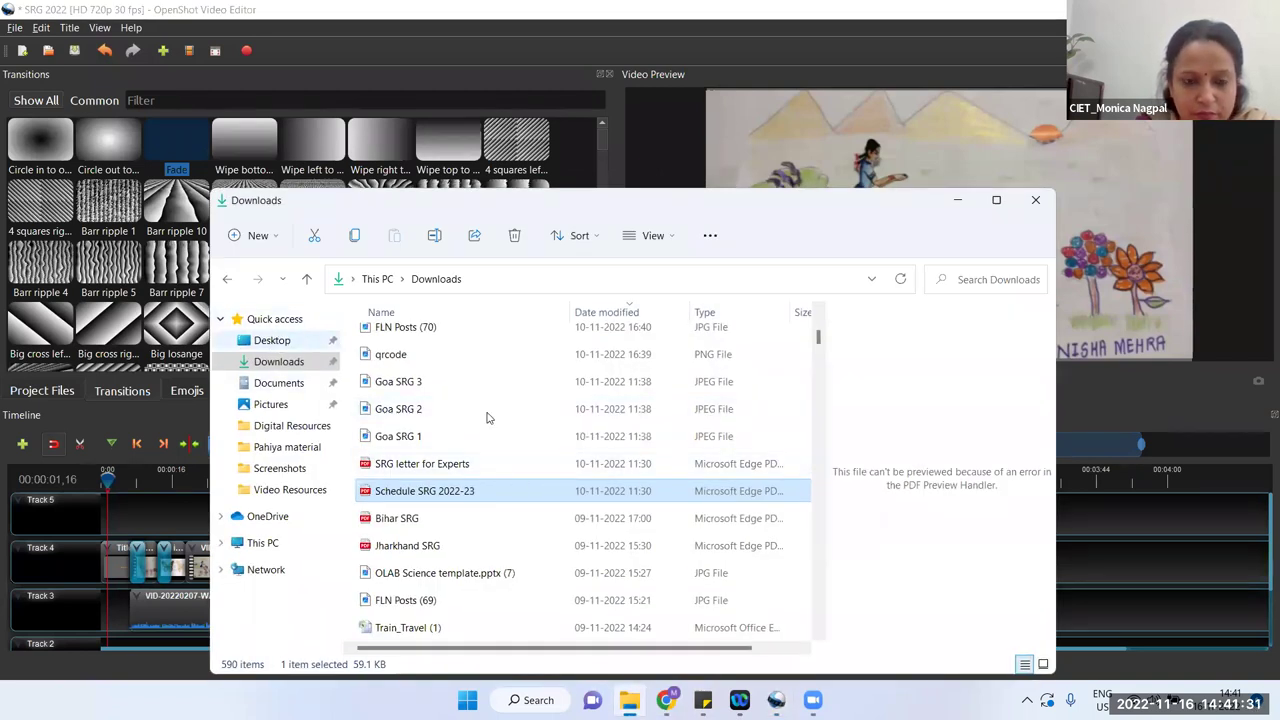
double_click(447, 588)
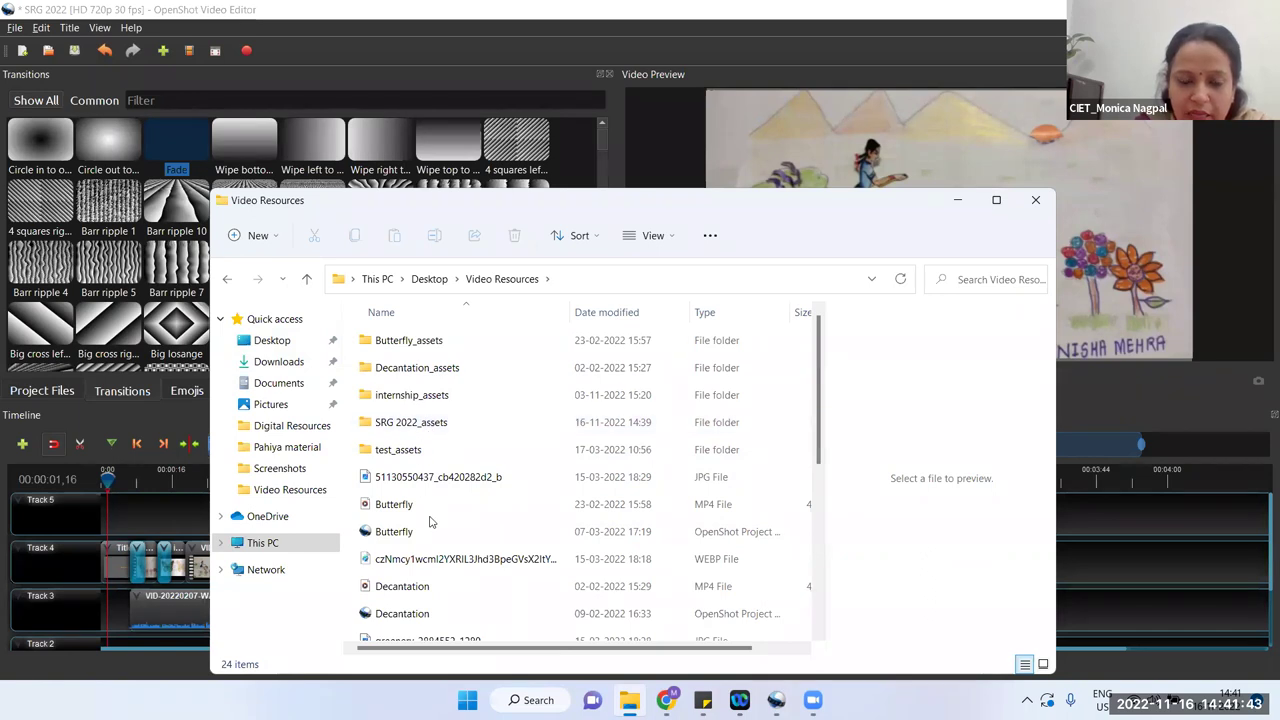
scroll(430, 521, "down", 3)
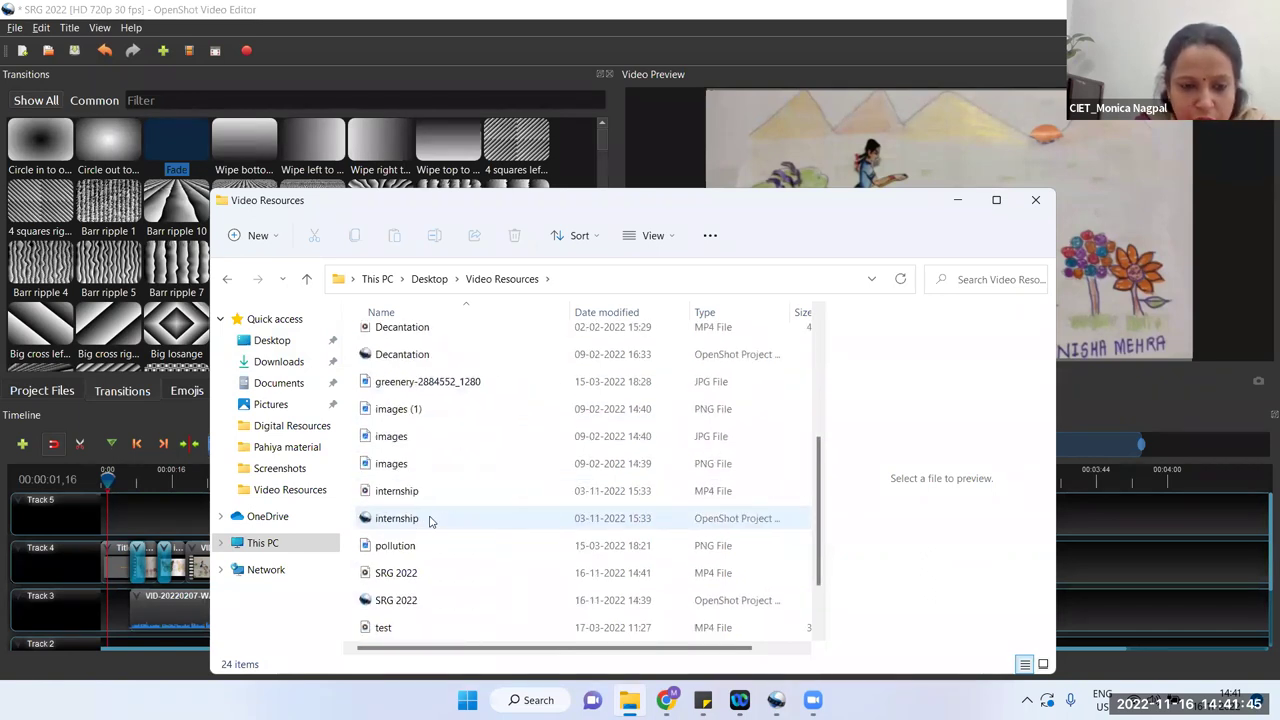
left_click(418, 573)
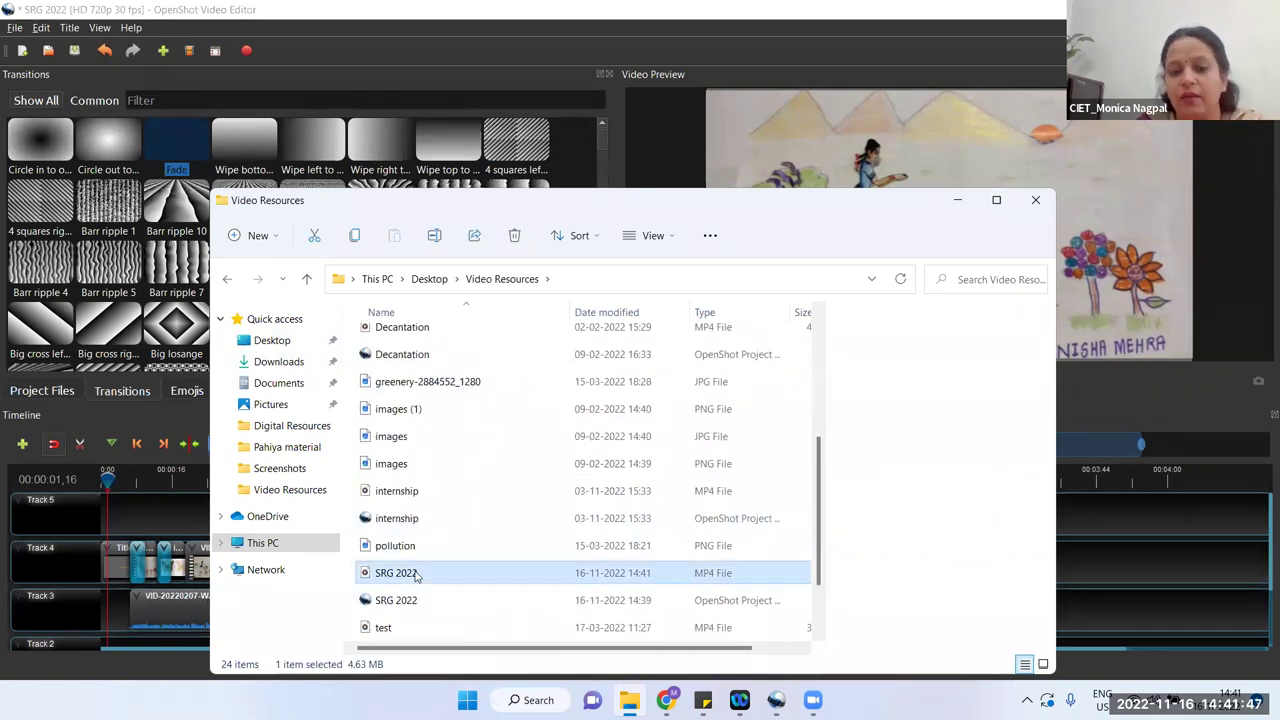
double_click(418, 573)
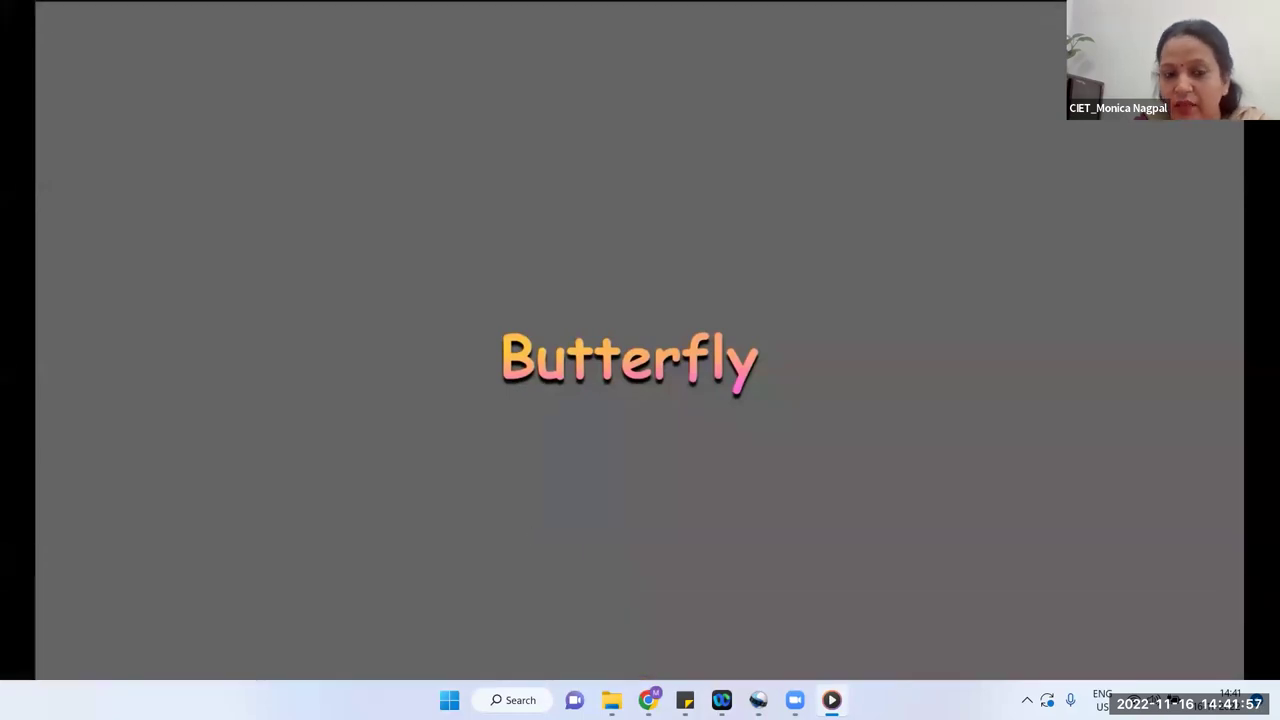
Step: Watch SRG 2022 until 00:40, pause it, and close Media Player with Alt+F4
mouse_move(585, 455)
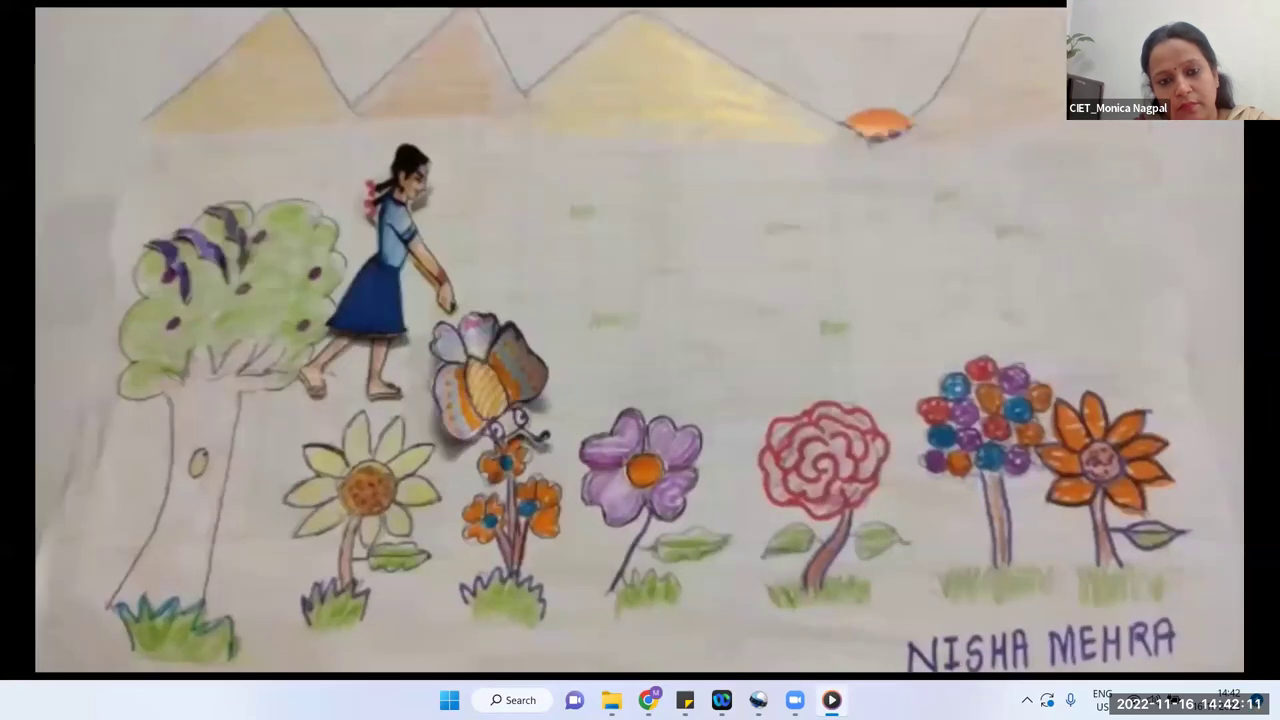
mouse_move(593, 498)
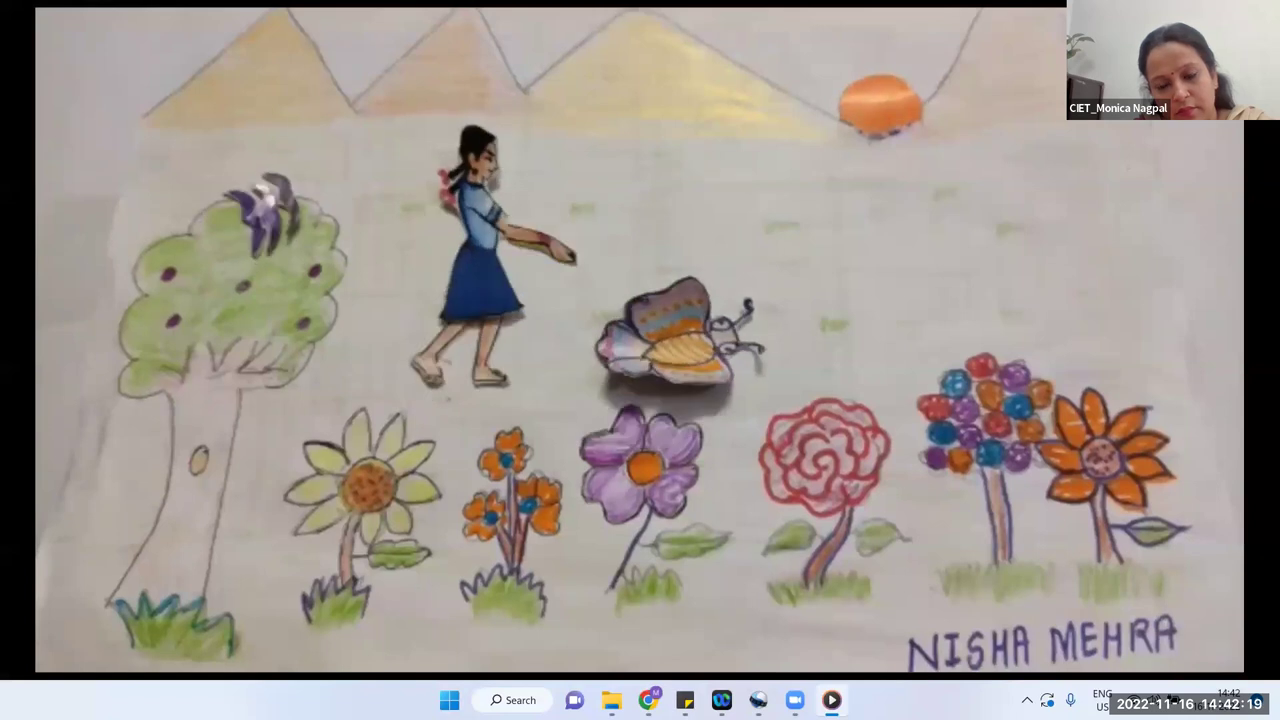
mouse_move(637, 426)
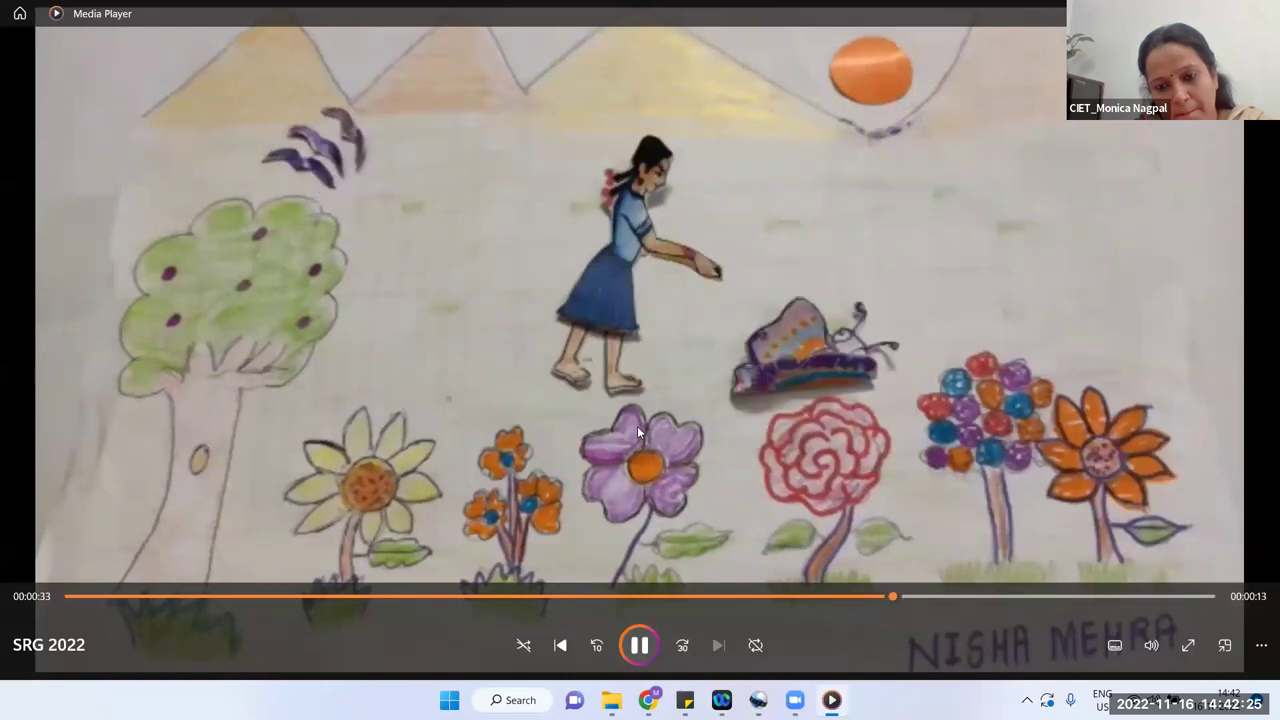
mouse_move(601, 614)
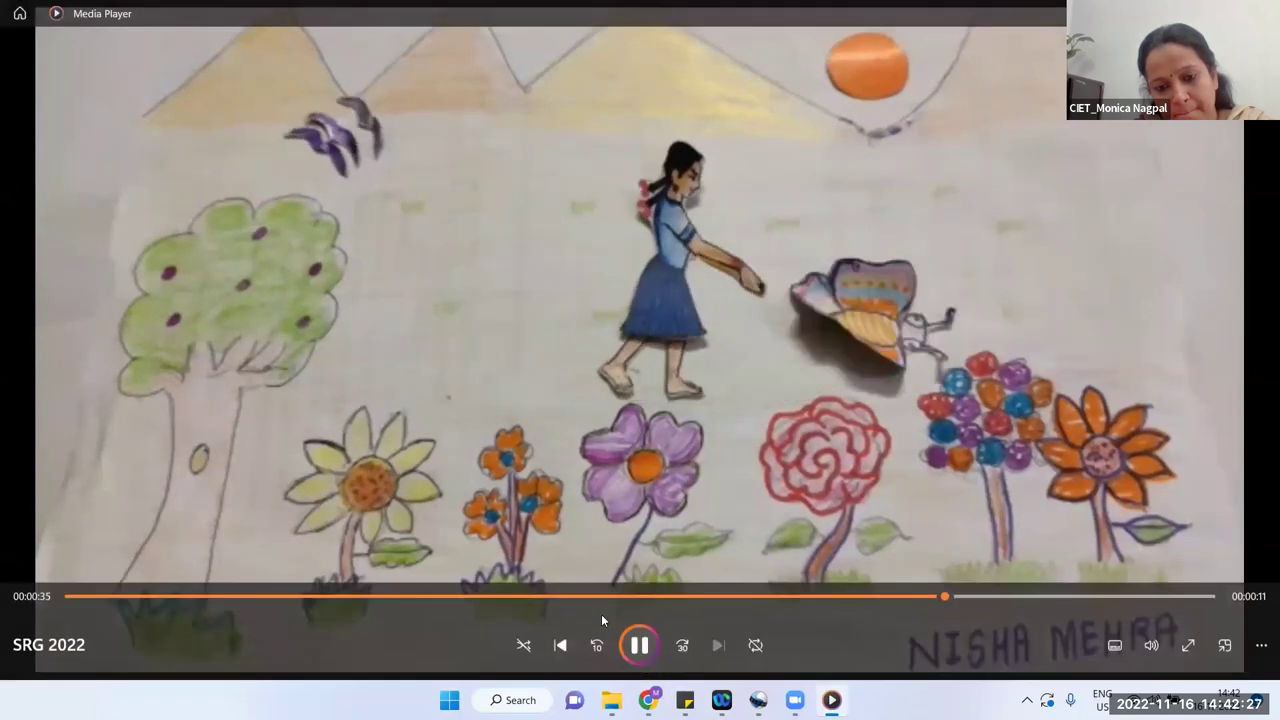
left_click(645, 655)
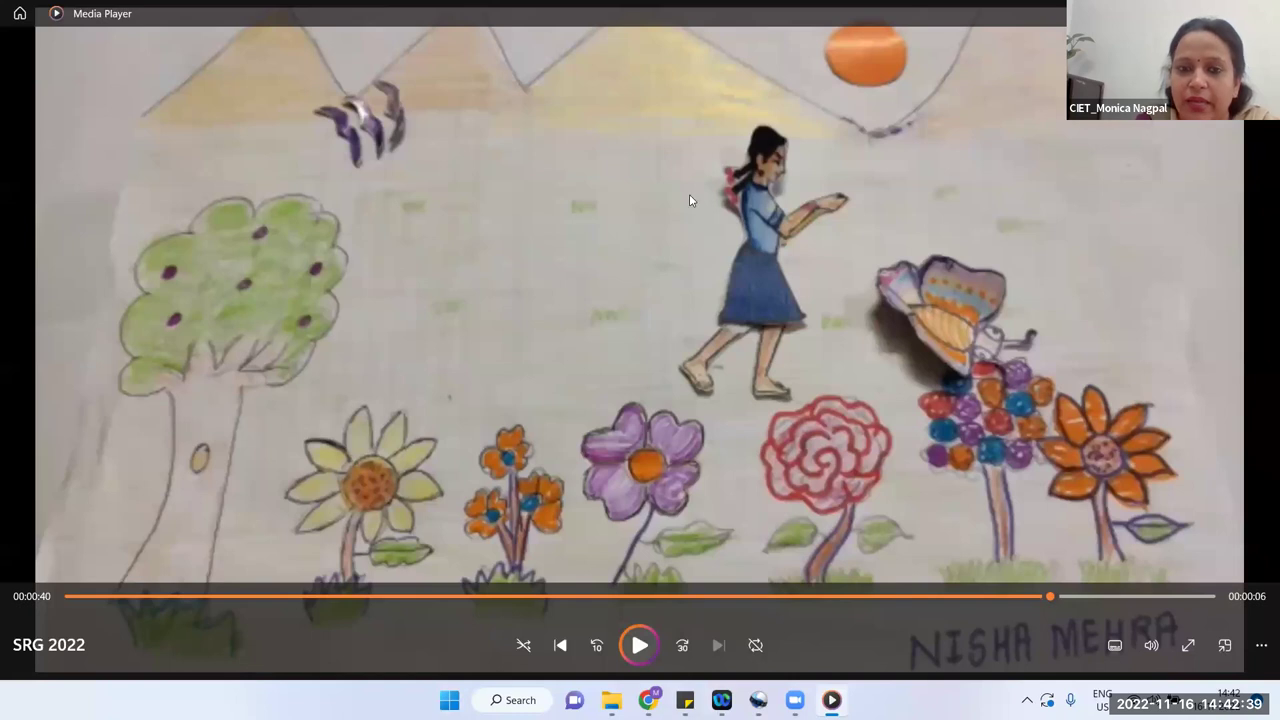
key("alt+F4")
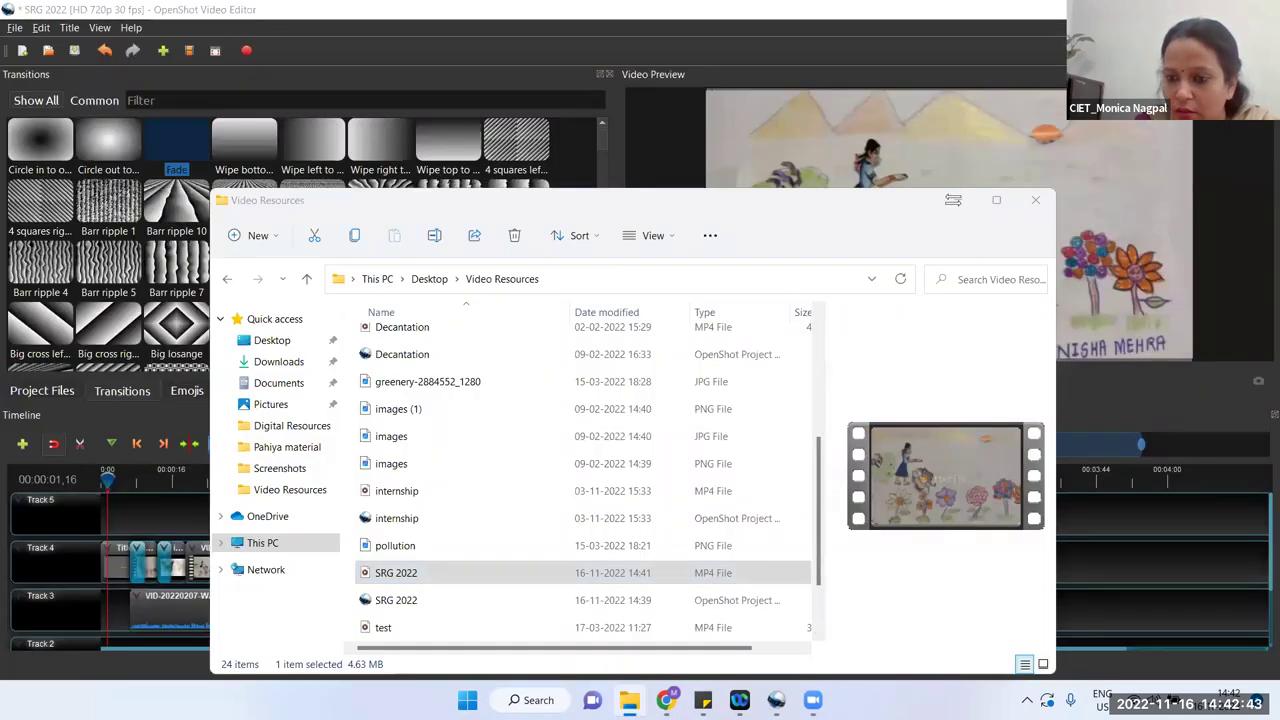
Step: Minimize the Video Resources File Explorer window to bring OpenShot back
left_click(953, 200)
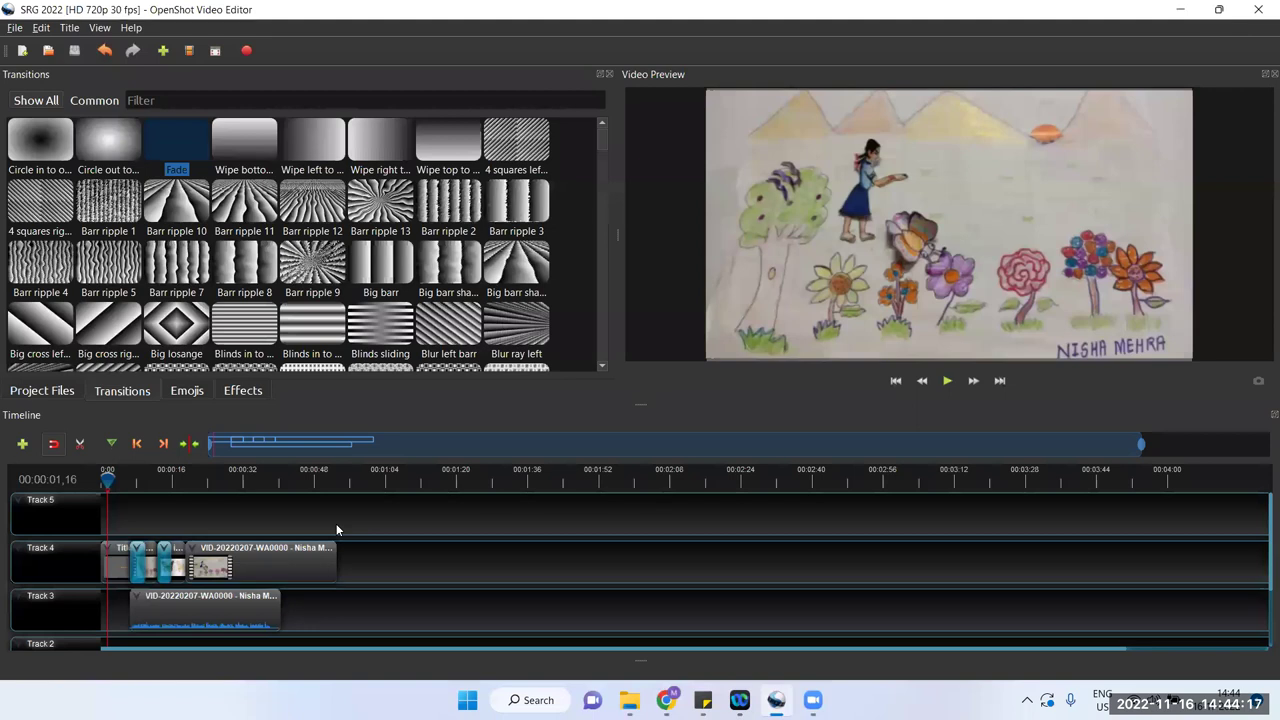
Step: Add another copy of VID-20220207-WA0000 from Project Files onto Track 4 at about 00:01:30
left_click(28, 396)
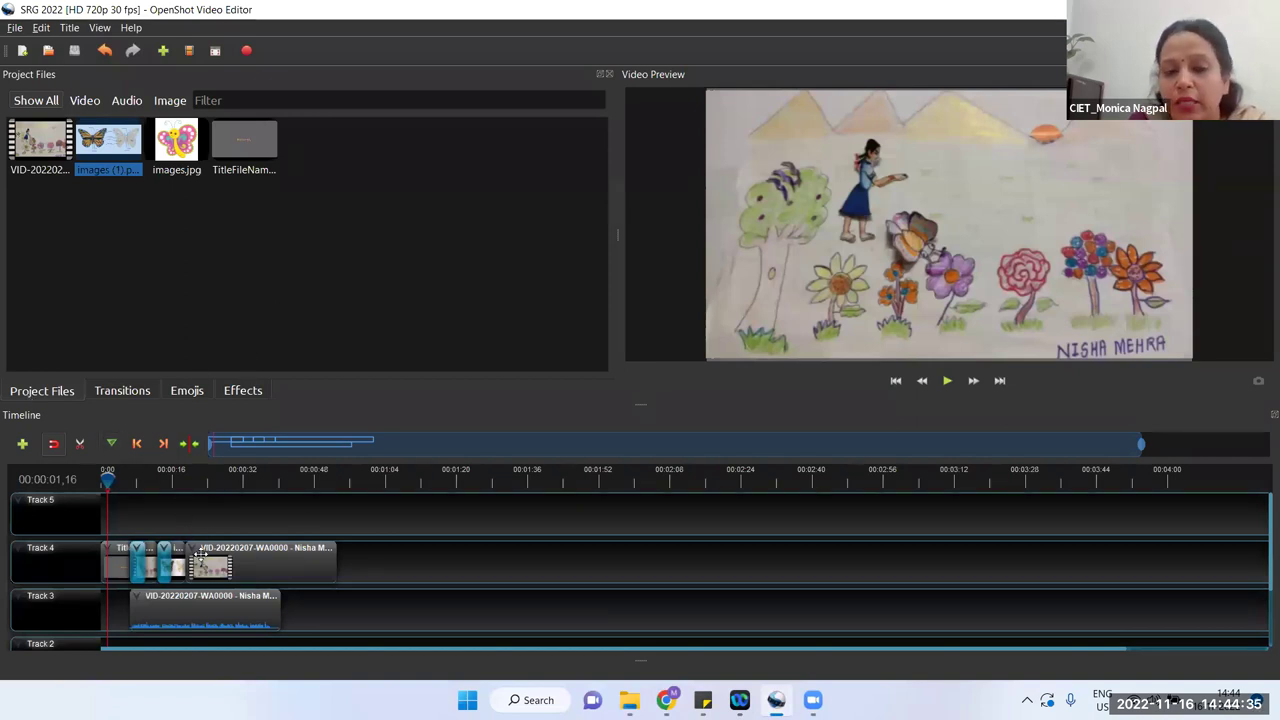
left_click(270, 559)
left_click_drag(45, 146, 507, 556)
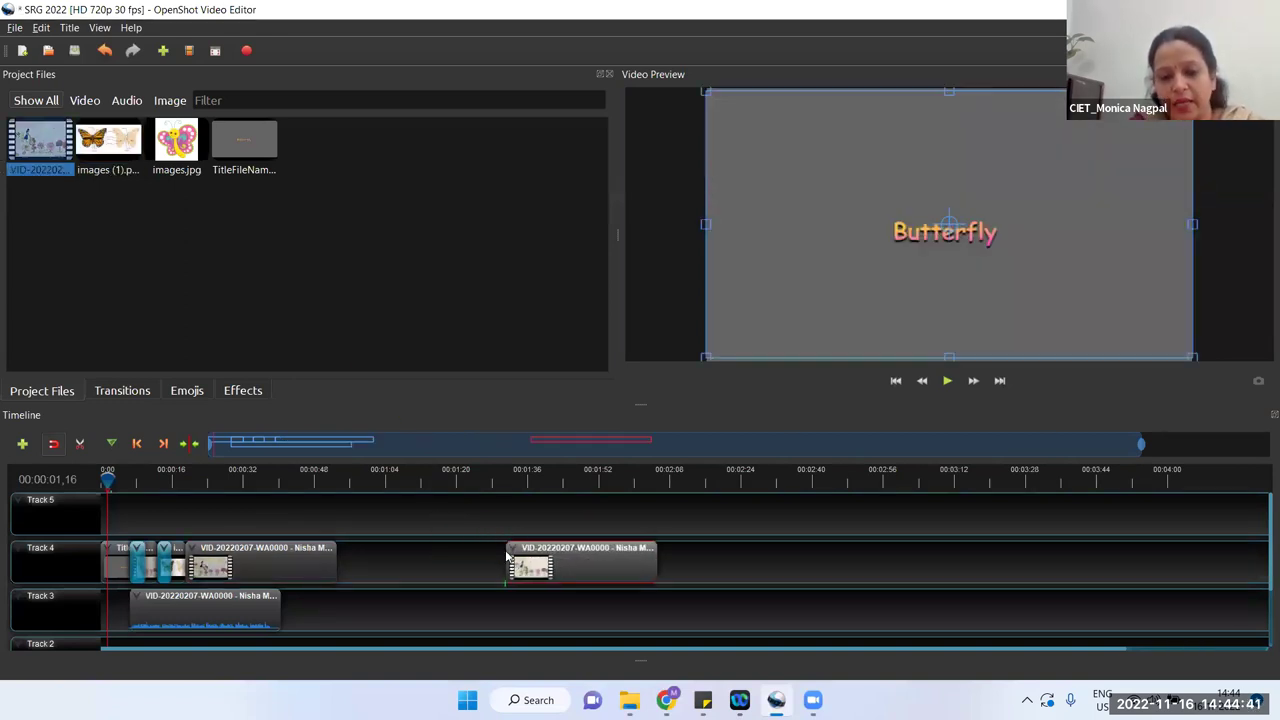
Step: Separate the new clip's audio and slide it along Track 3 to about 00:02:24
right_click(586, 566)
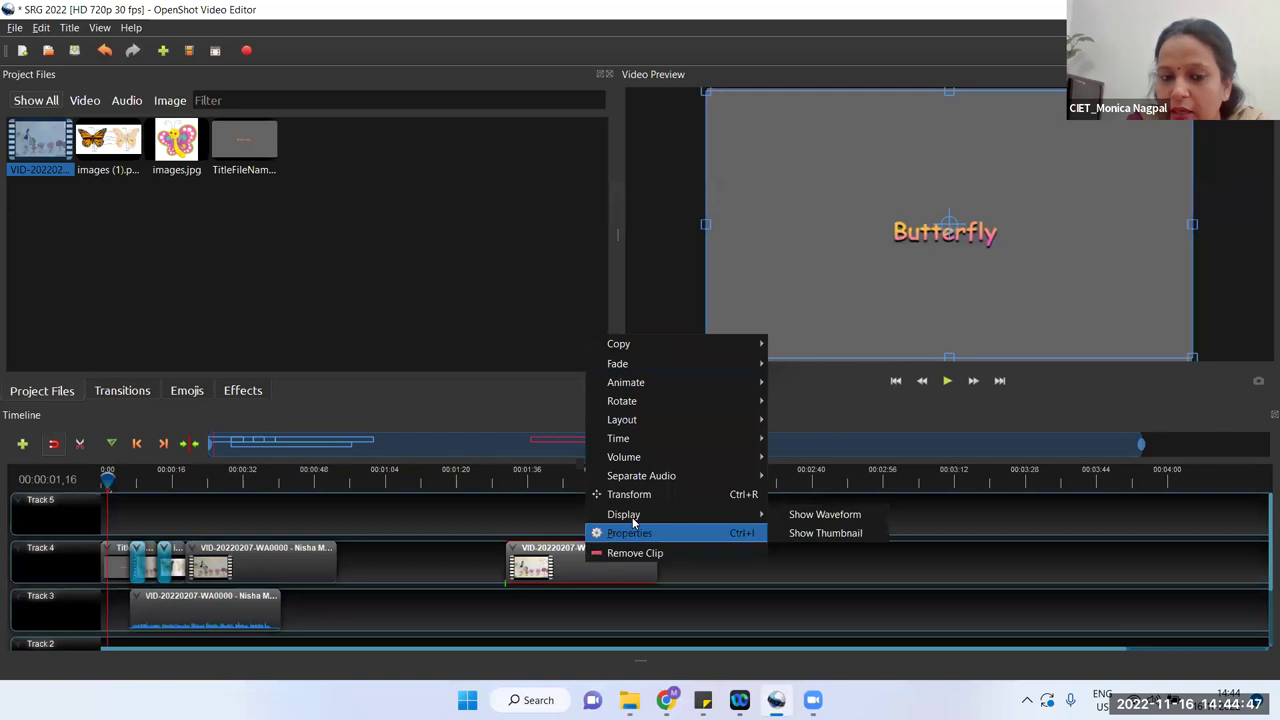
mouse_move(643, 480)
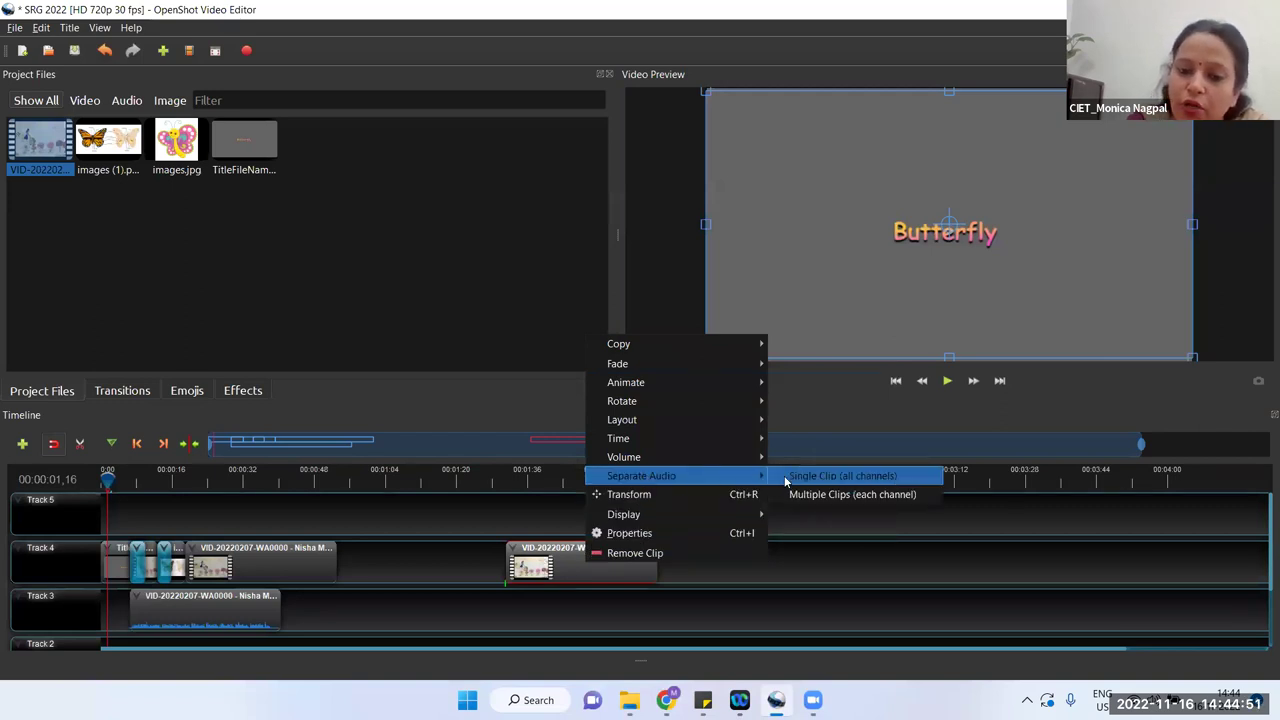
left_click(786, 478)
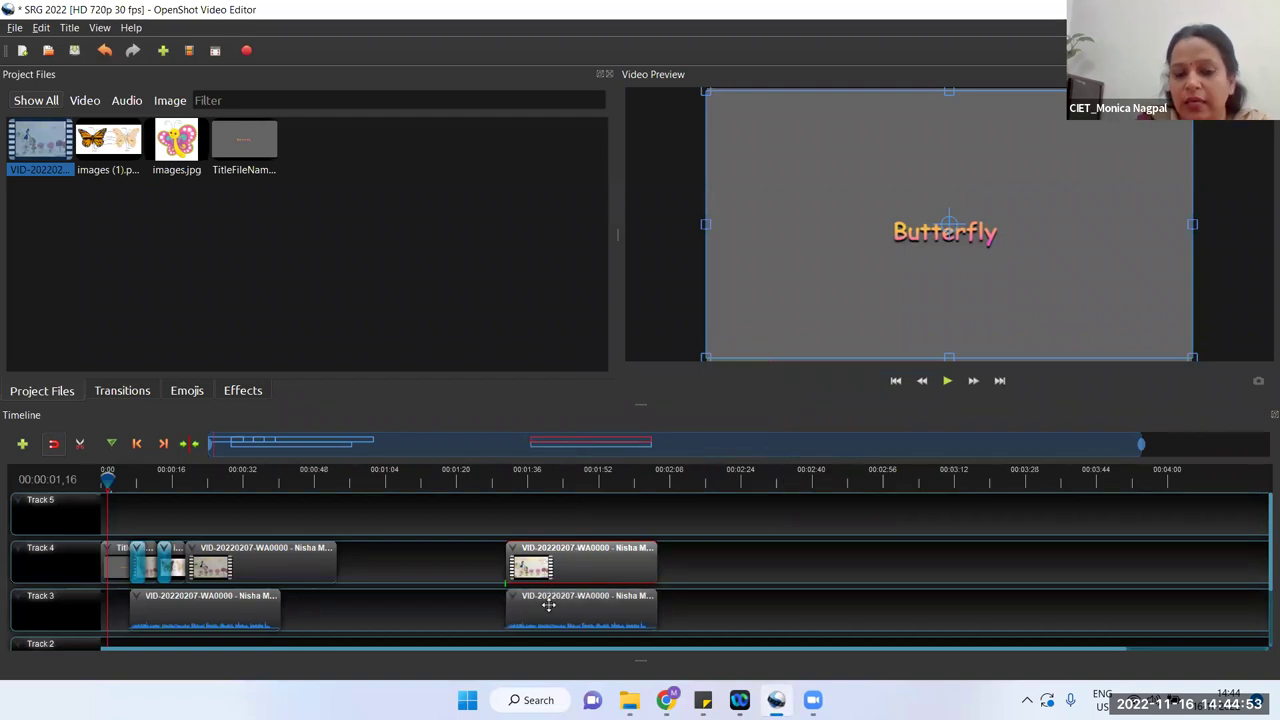
left_click_drag(547, 620, 794, 634)
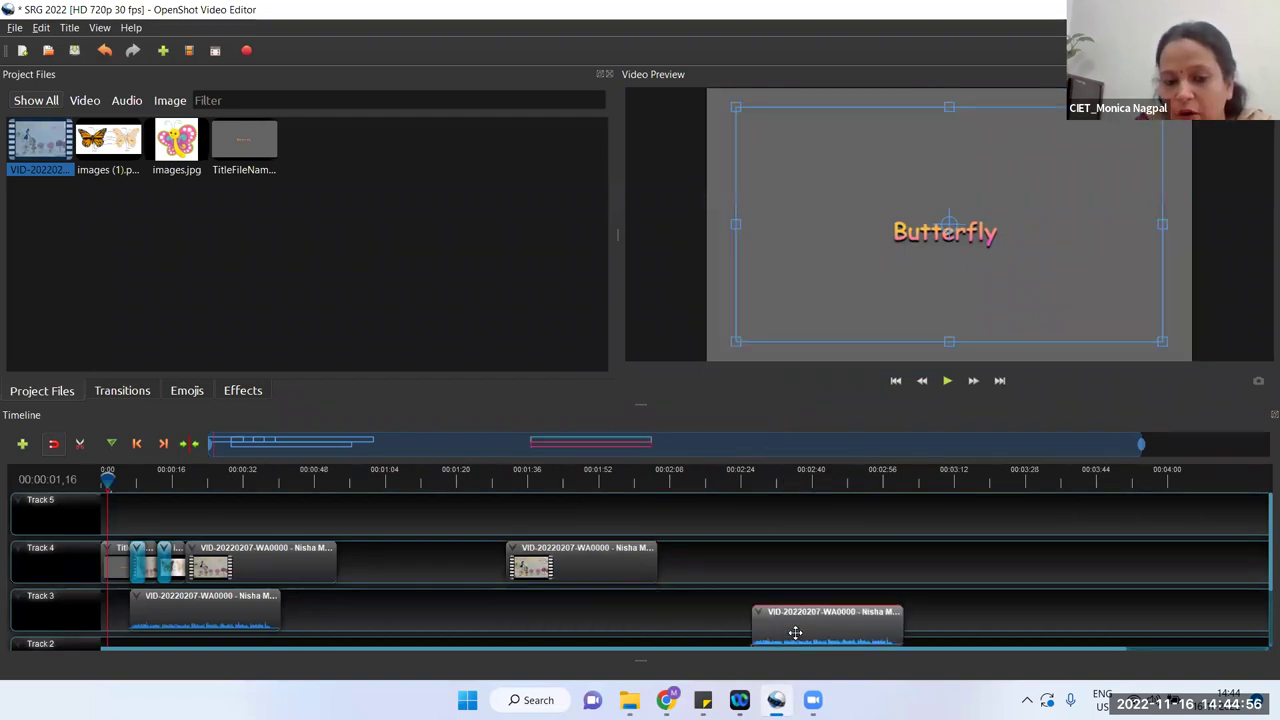
Step: Preview from 00:01:31, then delete the later video piece from Track 4
left_click(507, 482)
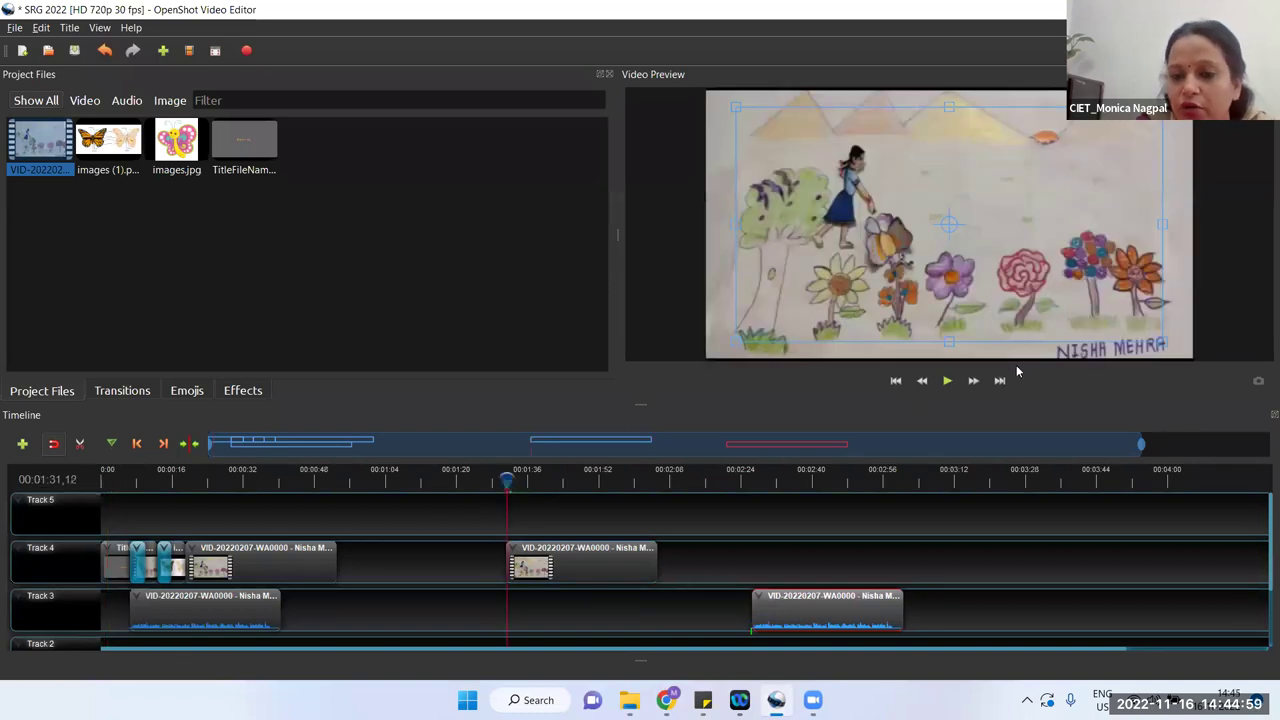
left_click(947, 382)
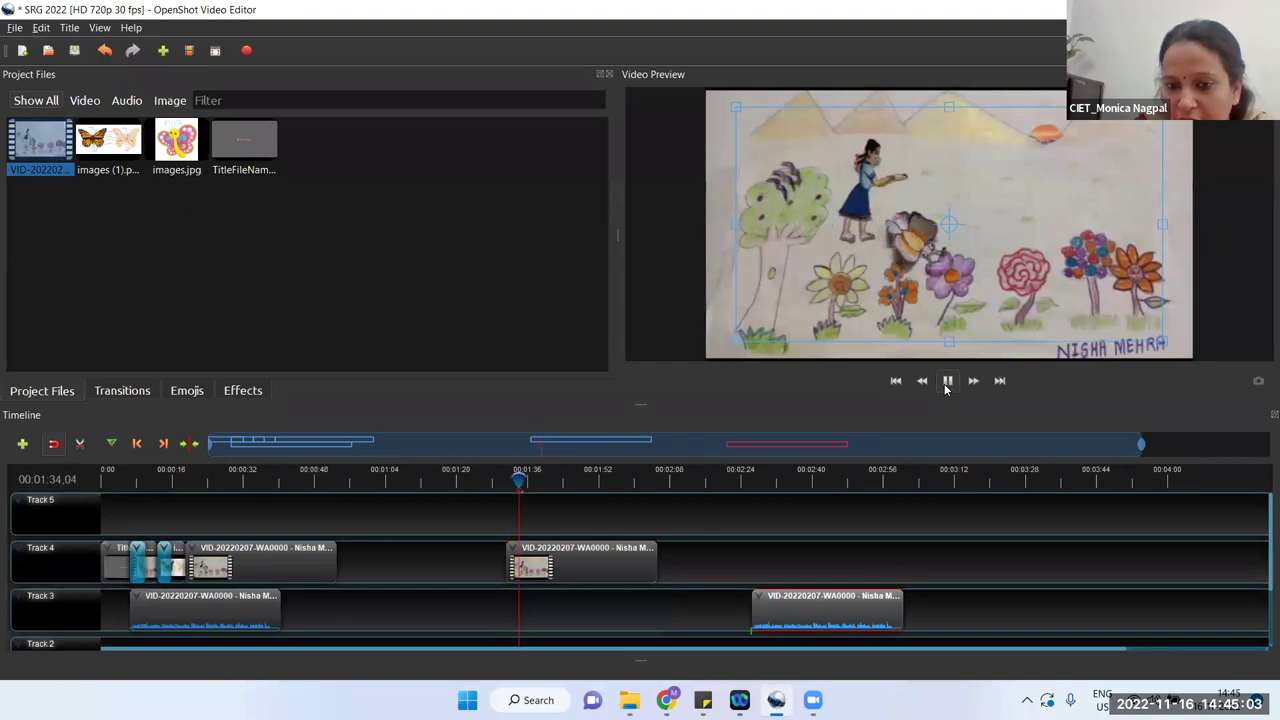
left_click(947, 382)
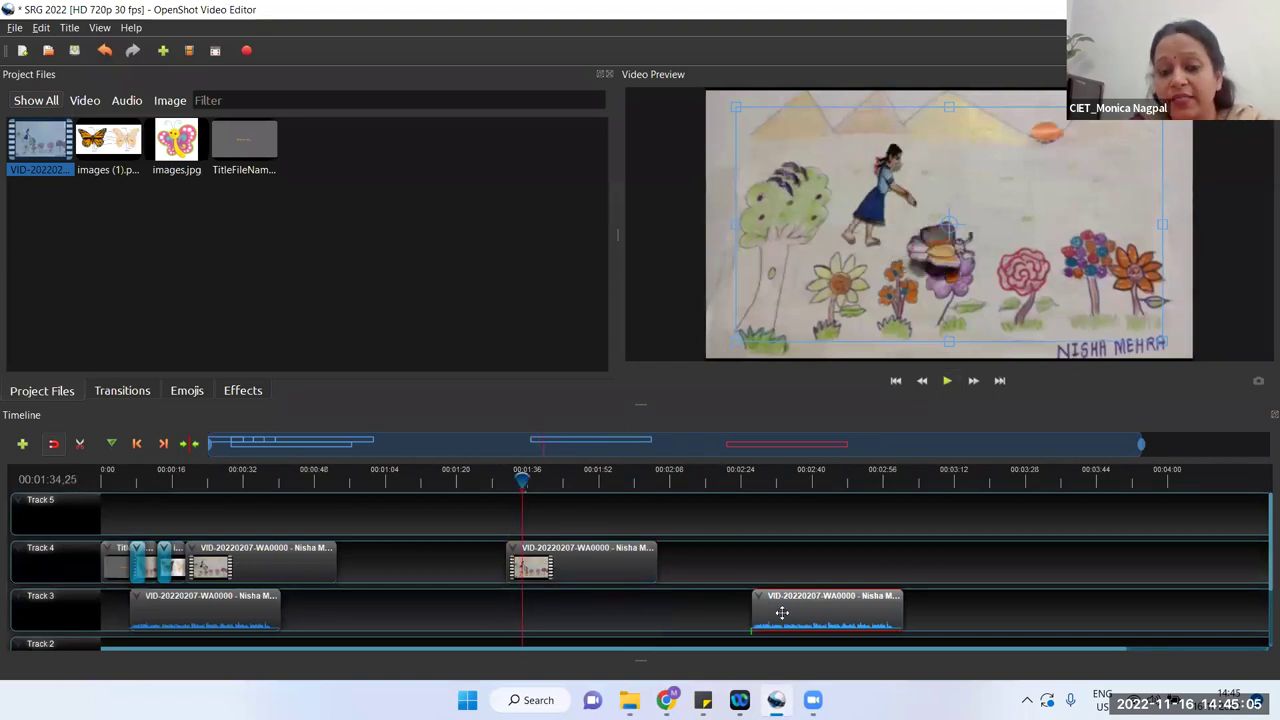
left_click(597, 561)
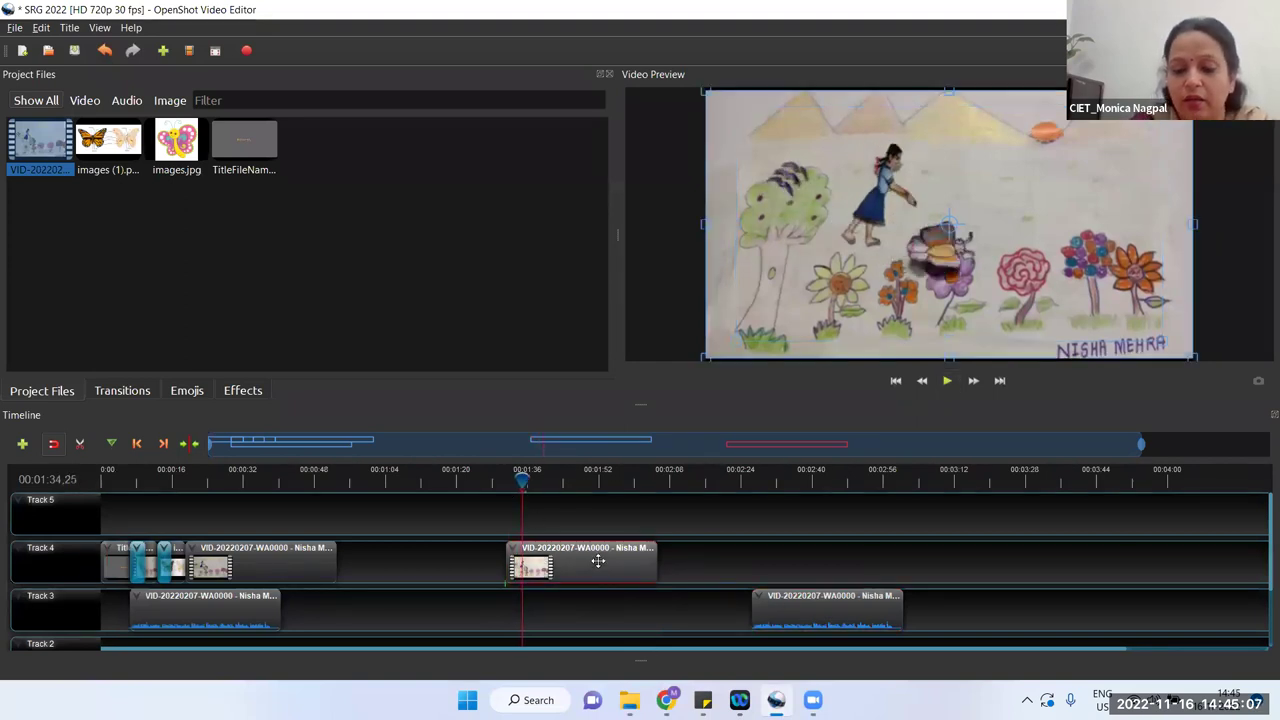
key("Delete")
Step: Delete the leftover audio piece from Track 3
left_click(848, 620)
key("Delete")
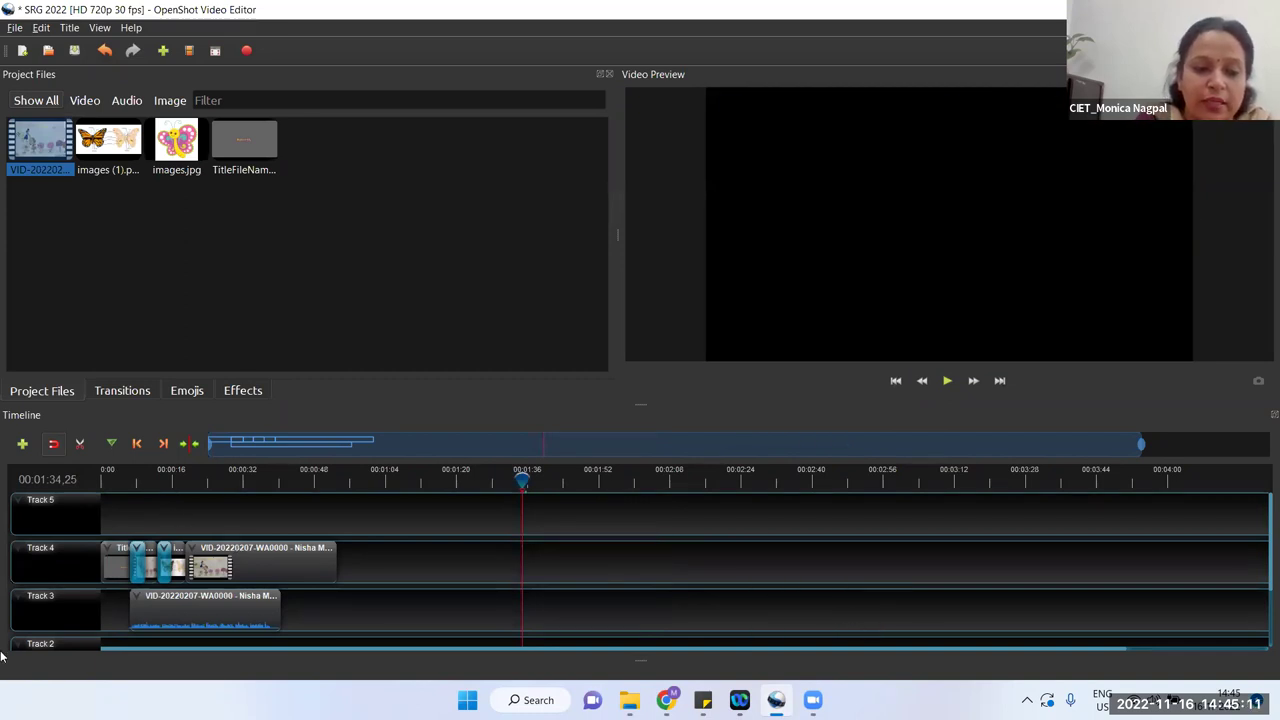
right_click(263, 568)
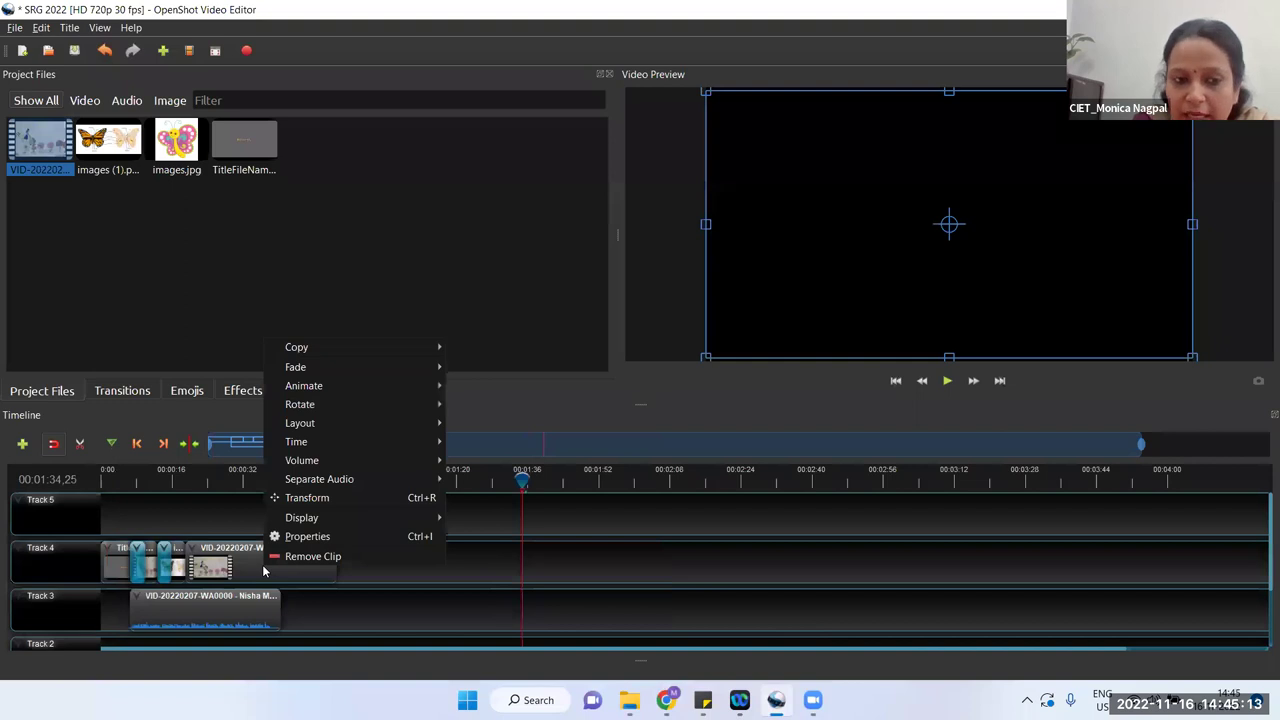
mouse_move(374, 367)
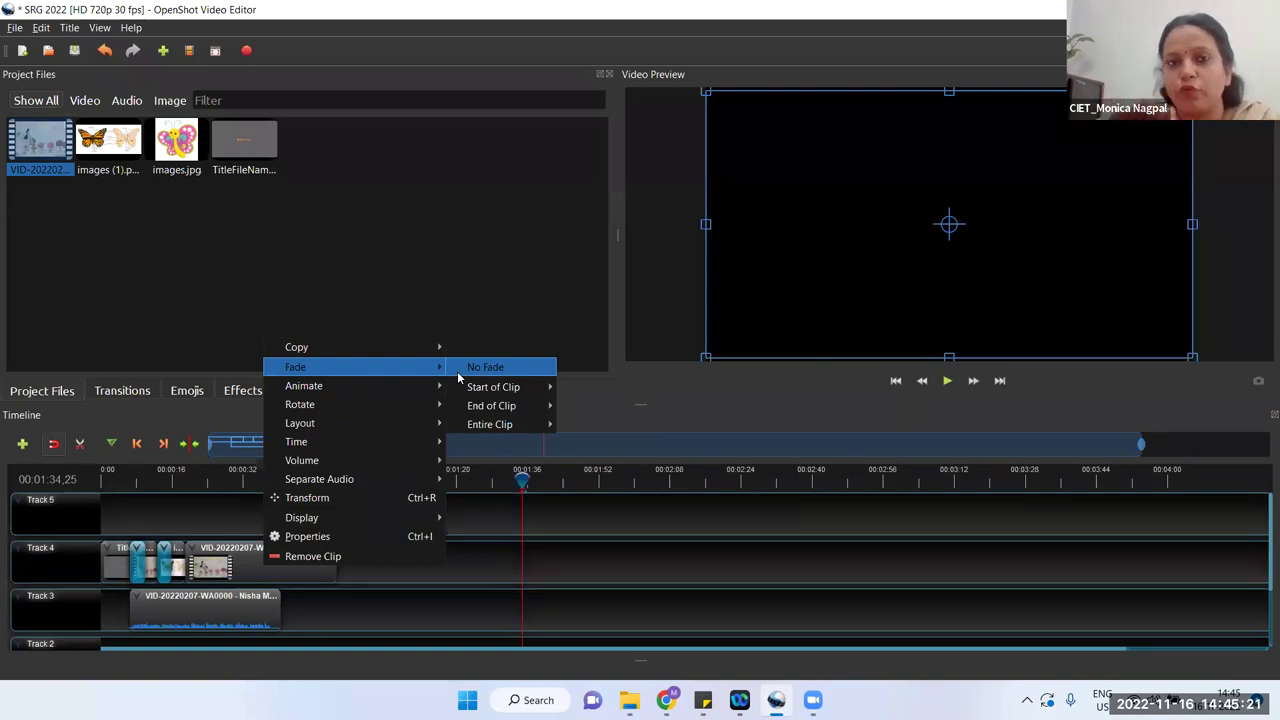
left_click(417, 618)
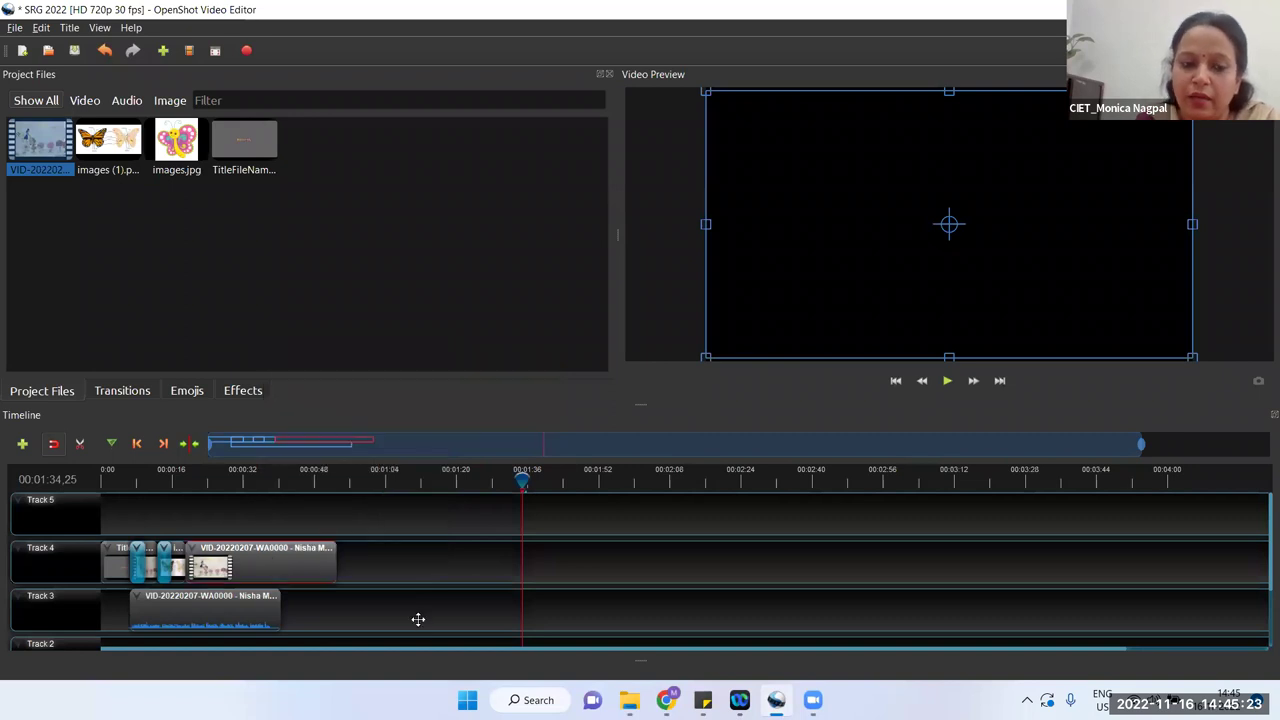
left_click(343, 571)
Step: Trim the Track 4 video and Track 3 audio clip ends slightly shorter, audio ending near 0:36
mouse_move(335, 563)
left_mouse_down()
mouse_move(314, 560)
mouse_move(340, 558)
left_mouse_up()
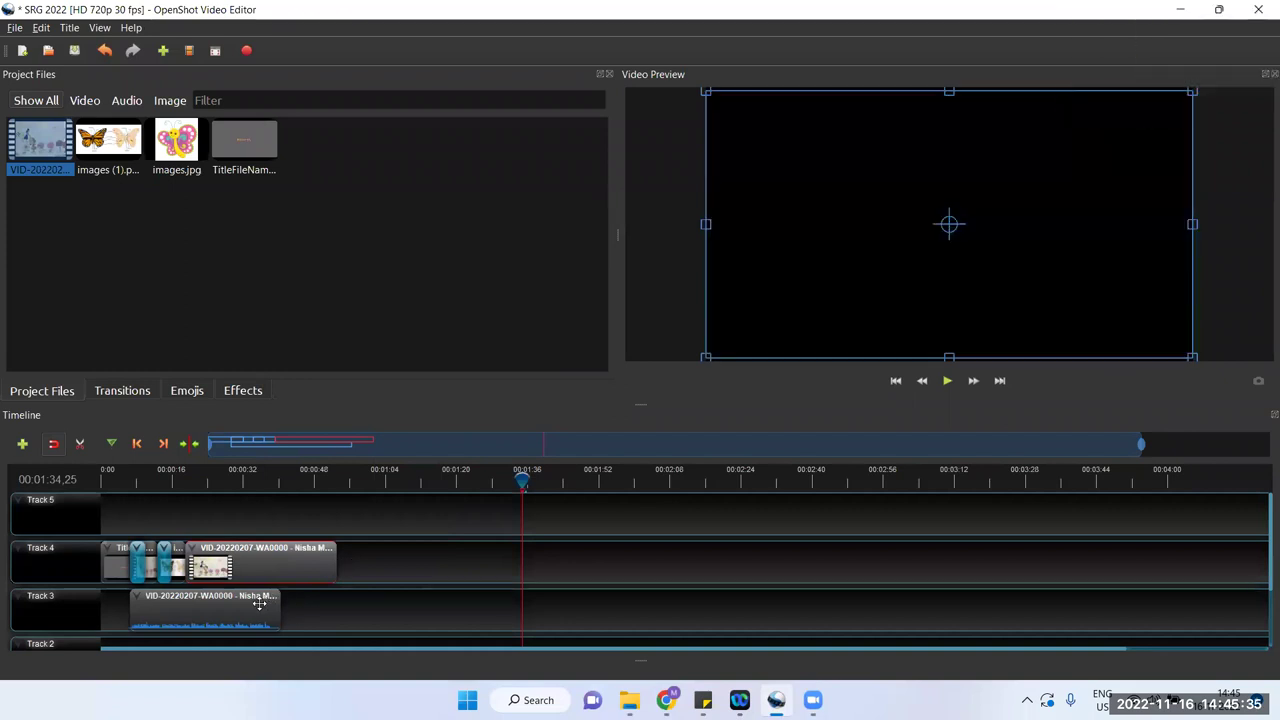
left_click_drag(279, 603, 272, 601)
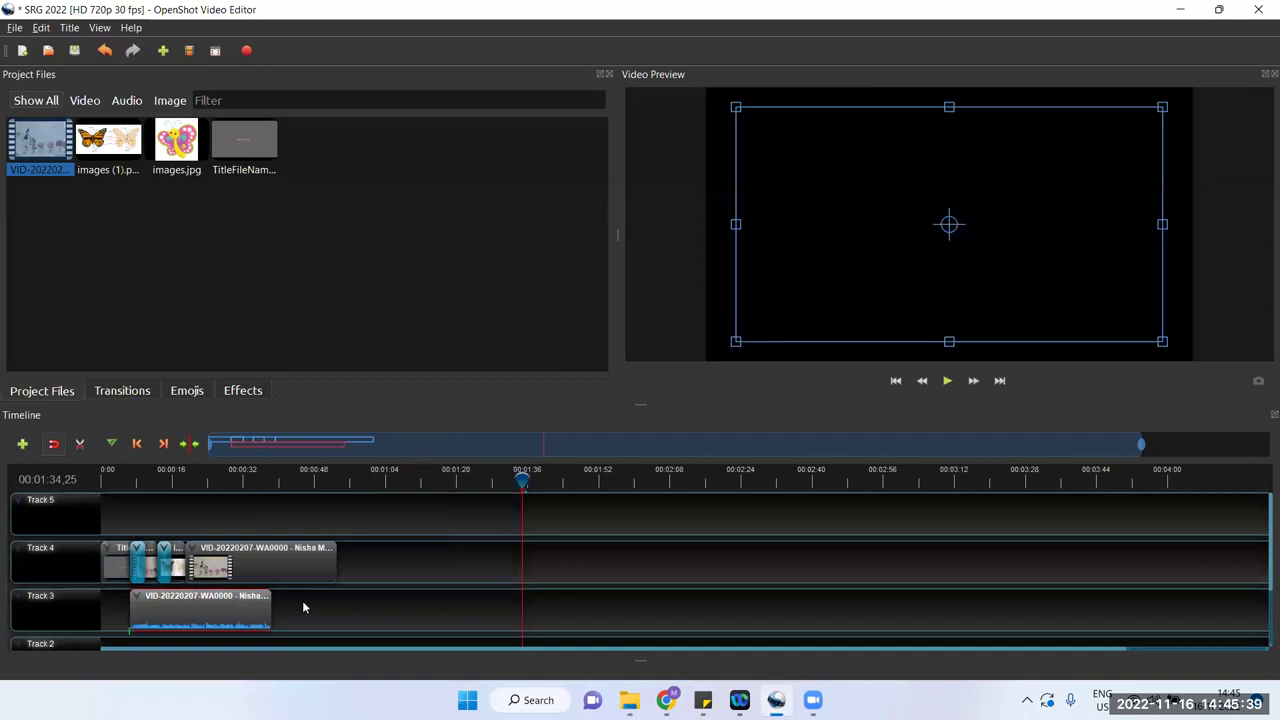
left_click(304, 607)
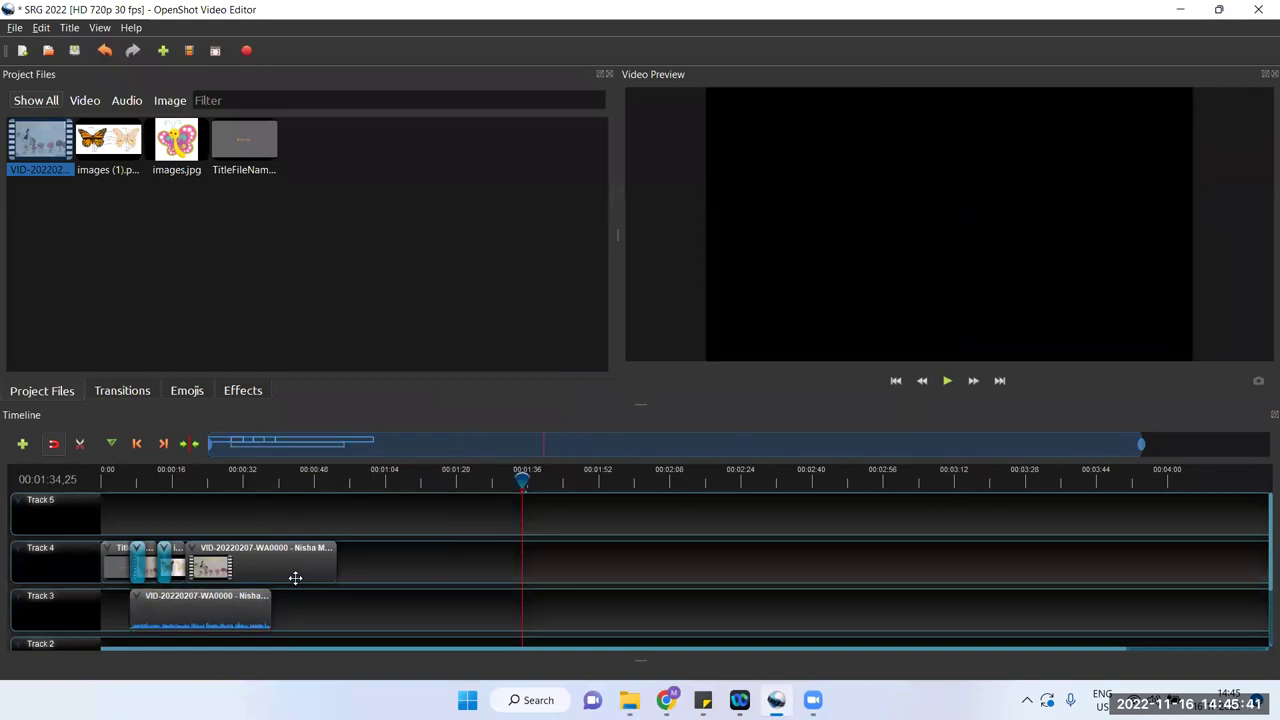
left_click(295, 578)
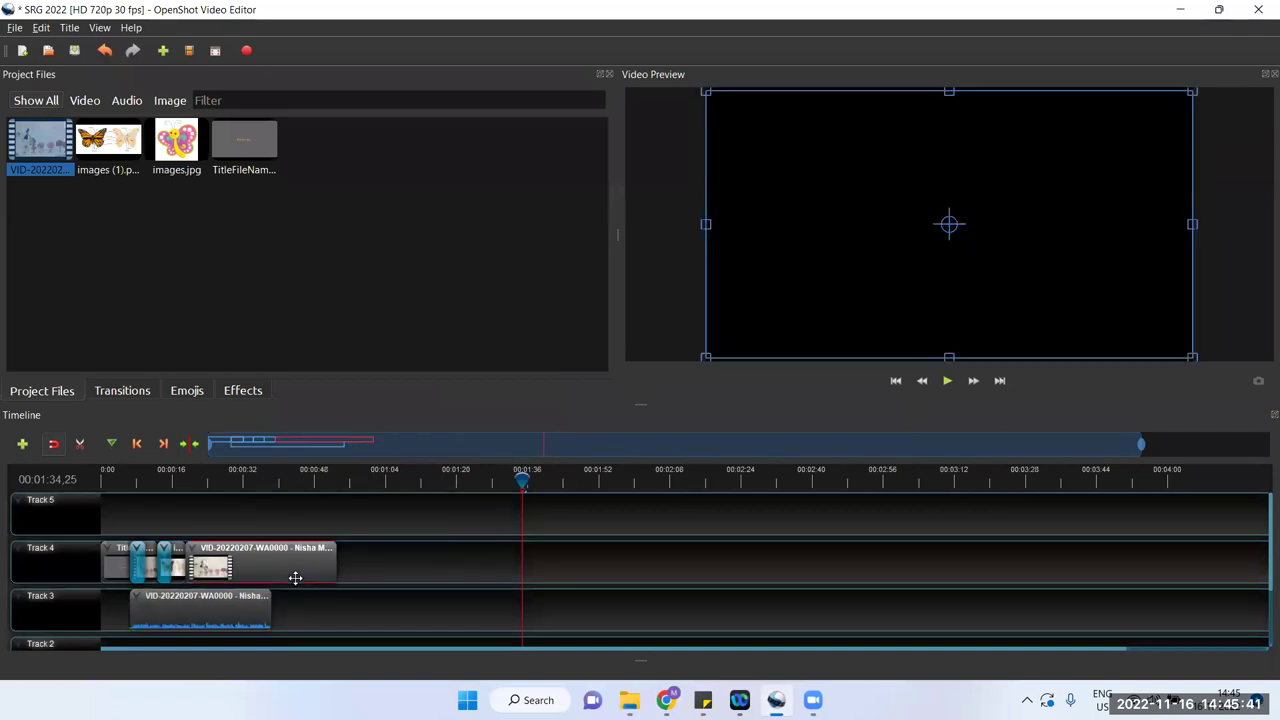
left_click(300, 481)
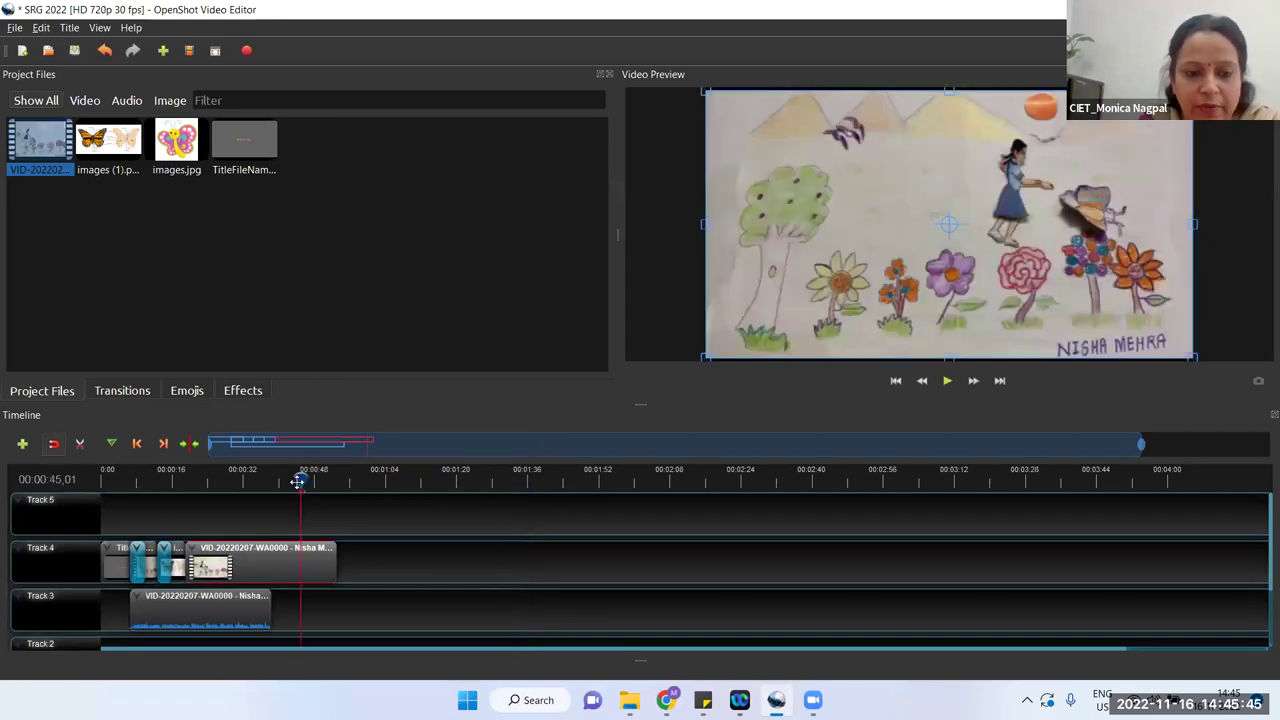
Step: Give the Track 4 video clip's end a slow Fade Out and preview it from about 0:38
right_click(270, 548)
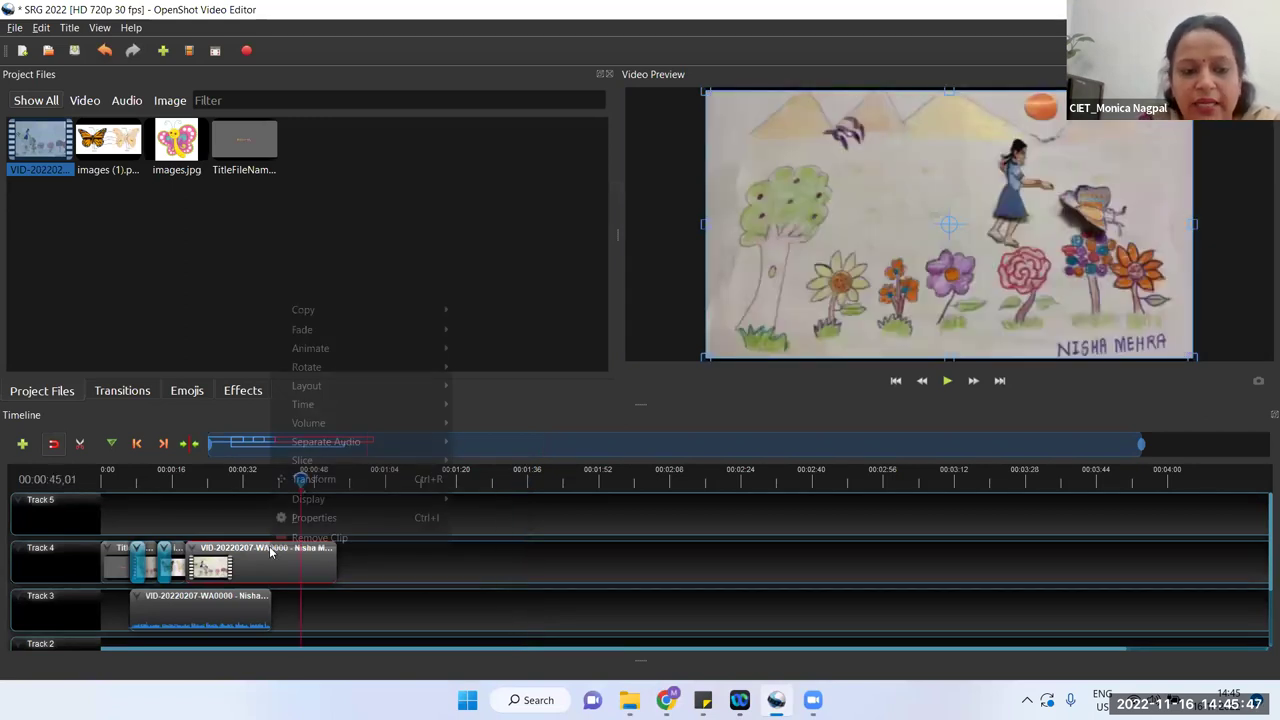
mouse_move(400, 329)
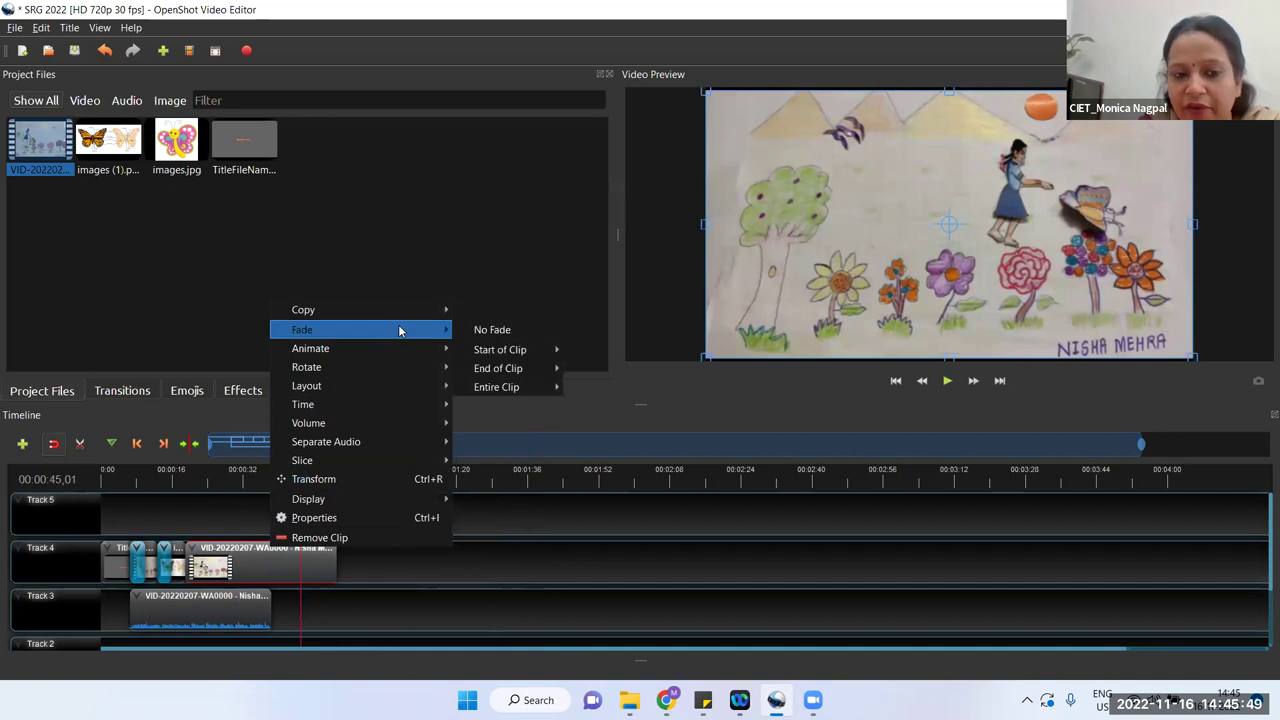
mouse_move(517, 368)
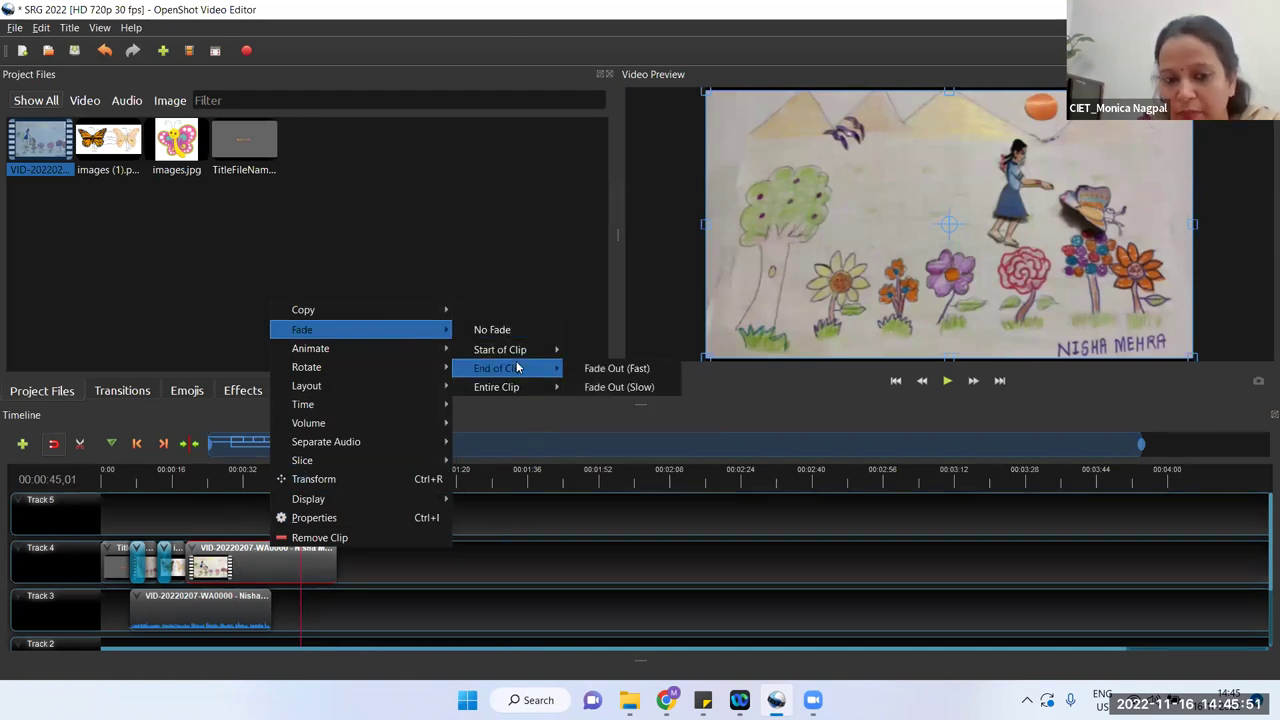
left_click(614, 388)
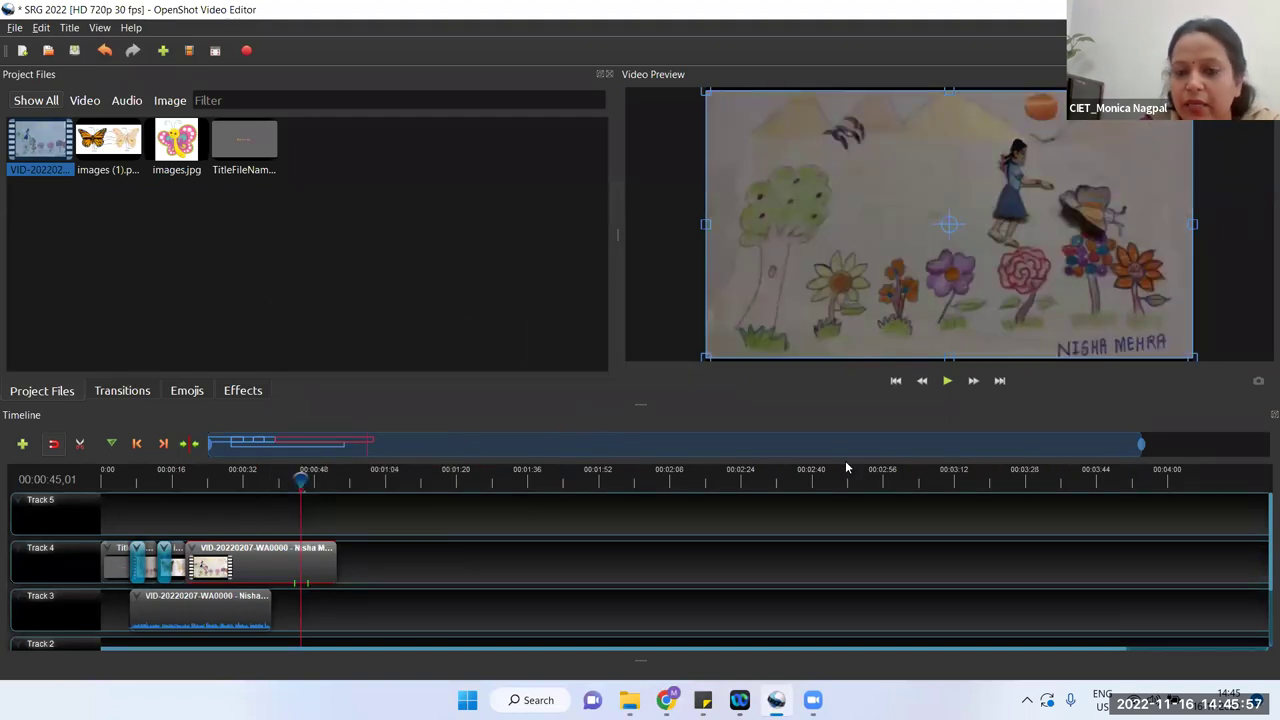
left_click_drag(301, 479, 271, 480)
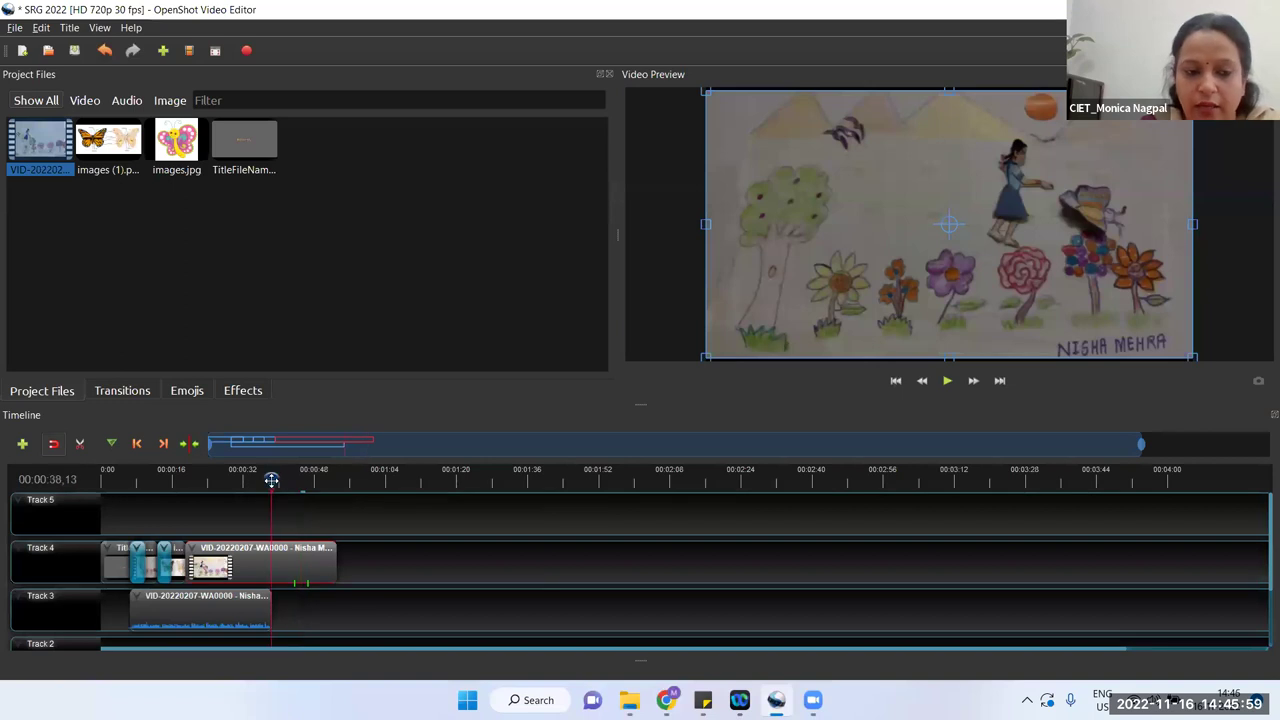
left_click(947, 379)
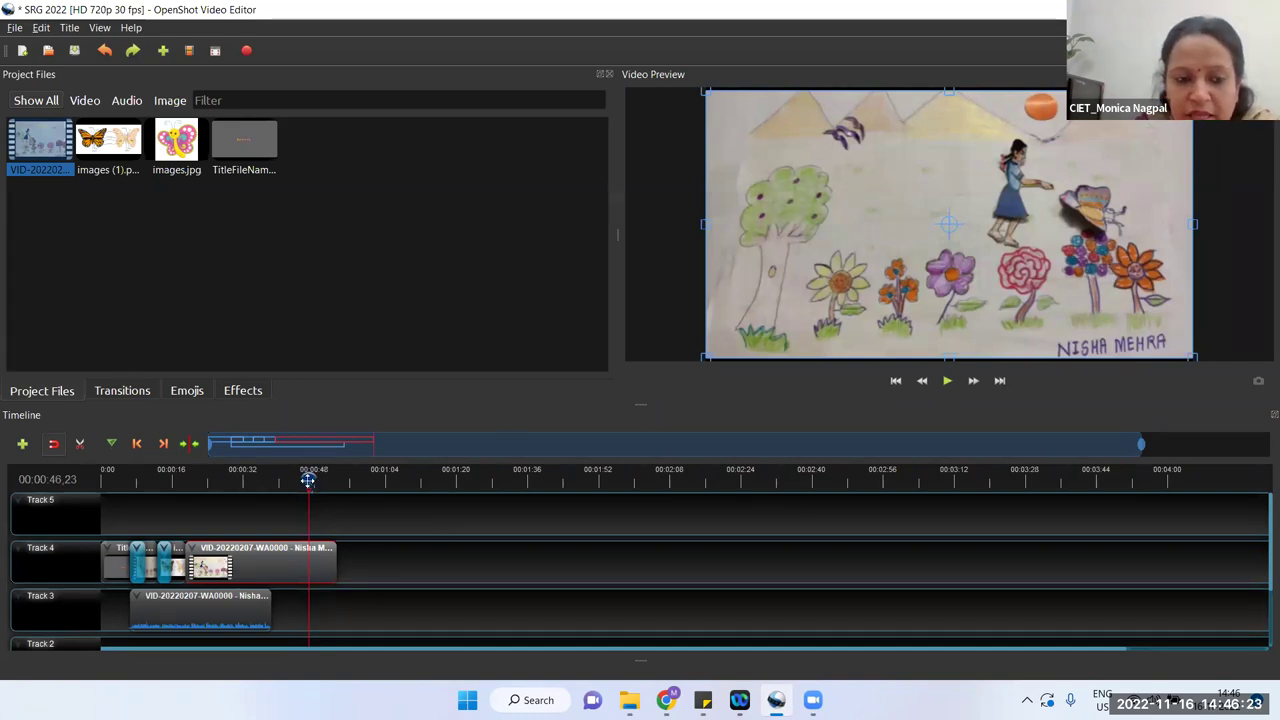
Step: At about 0:19, scale the video up past the preview frame edges and play it back to check
left_click_drag(249, 480, 185, 478)
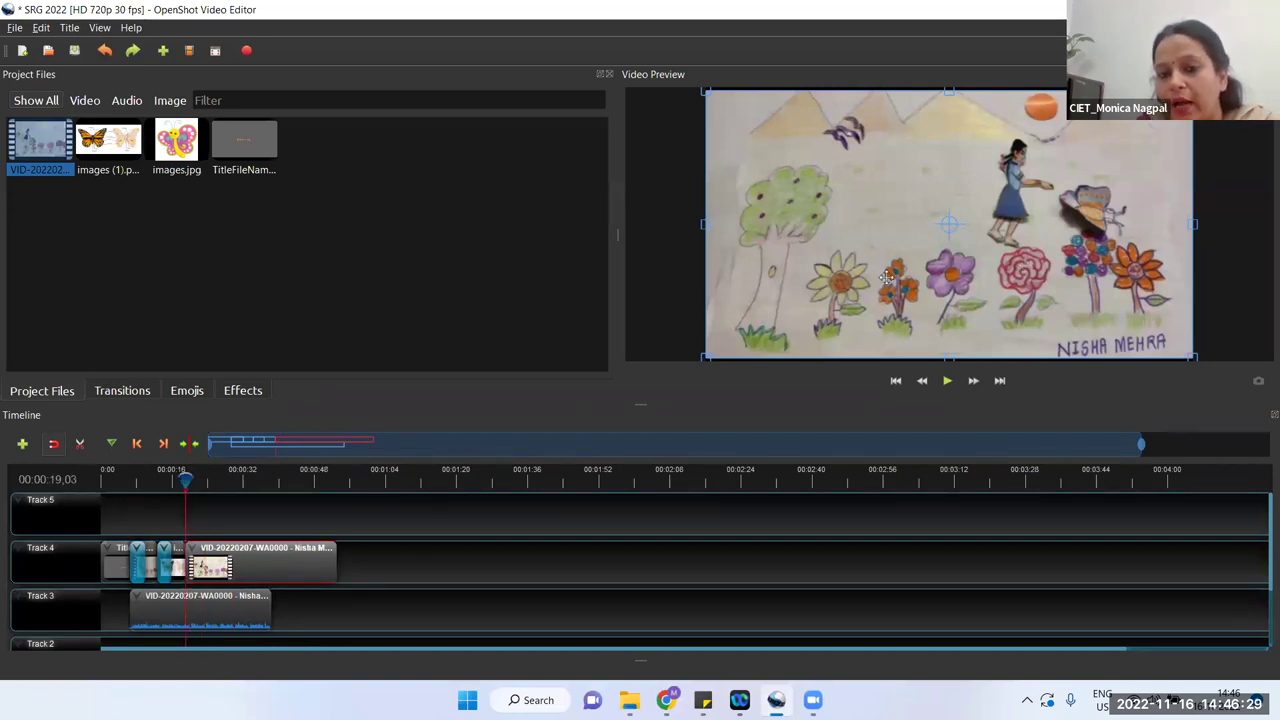
left_click_drag(705, 355, 677, 386)
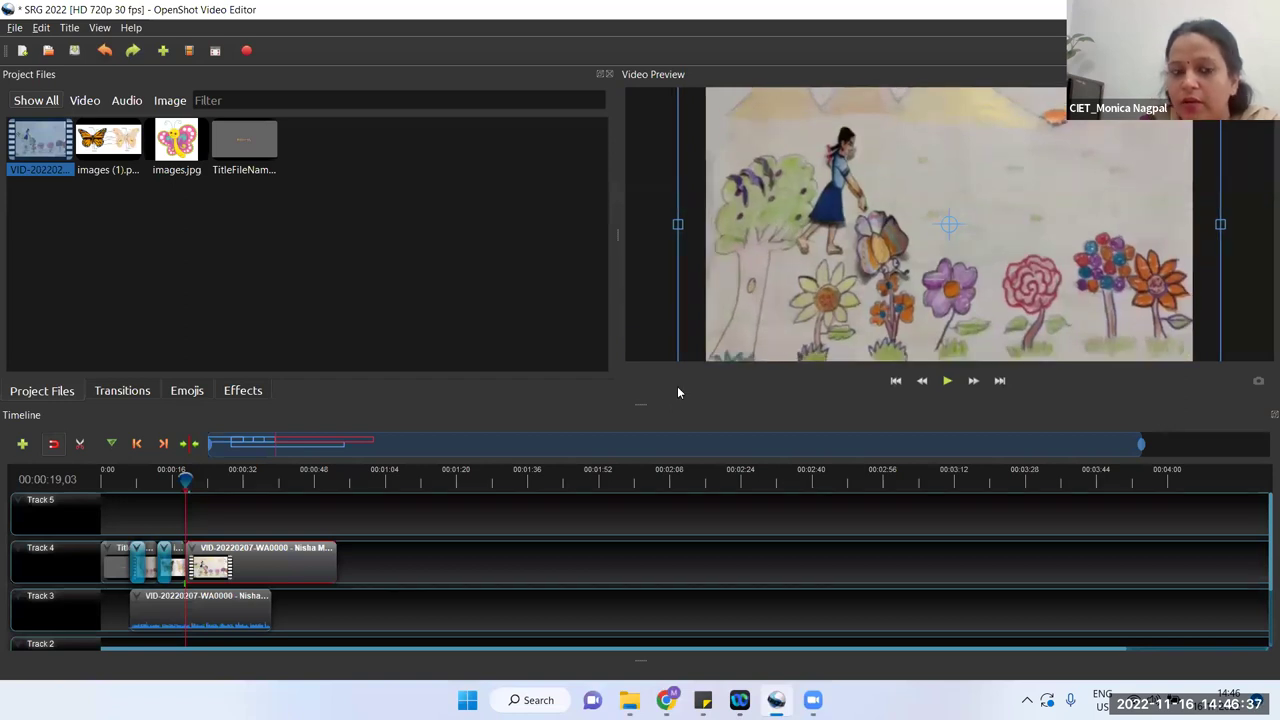
left_click(947, 381)
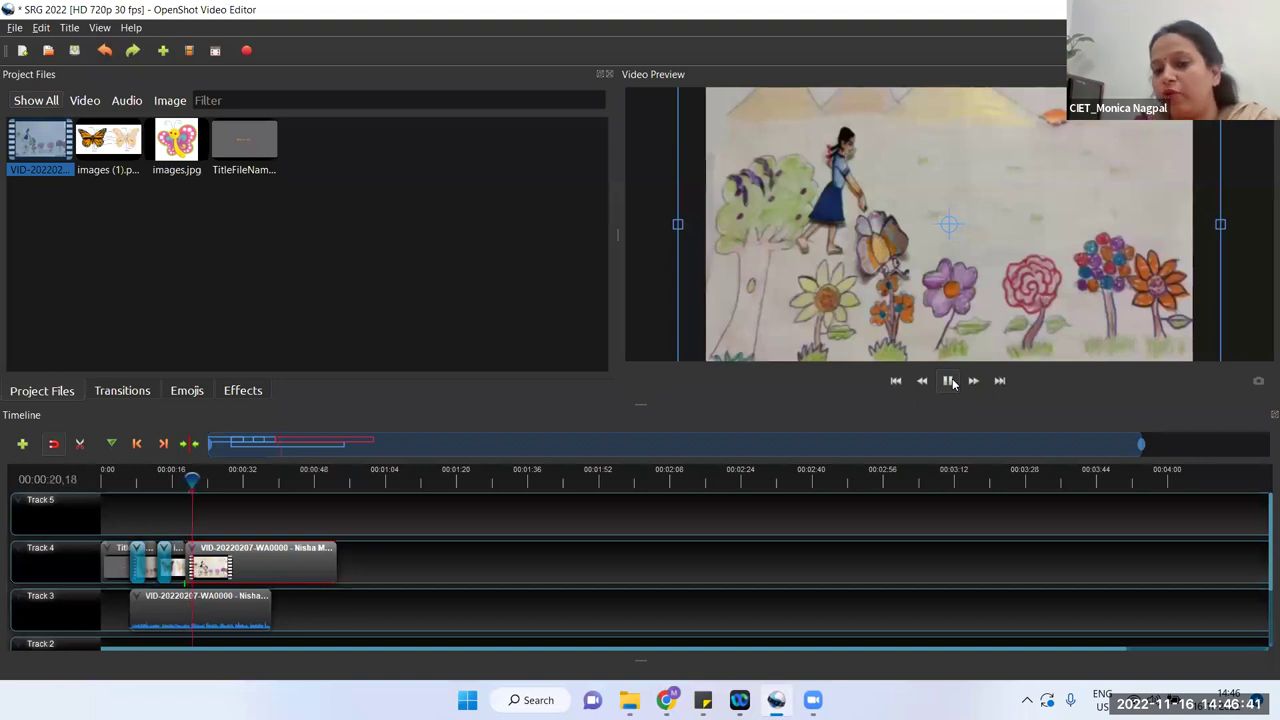
left_click(948, 381)
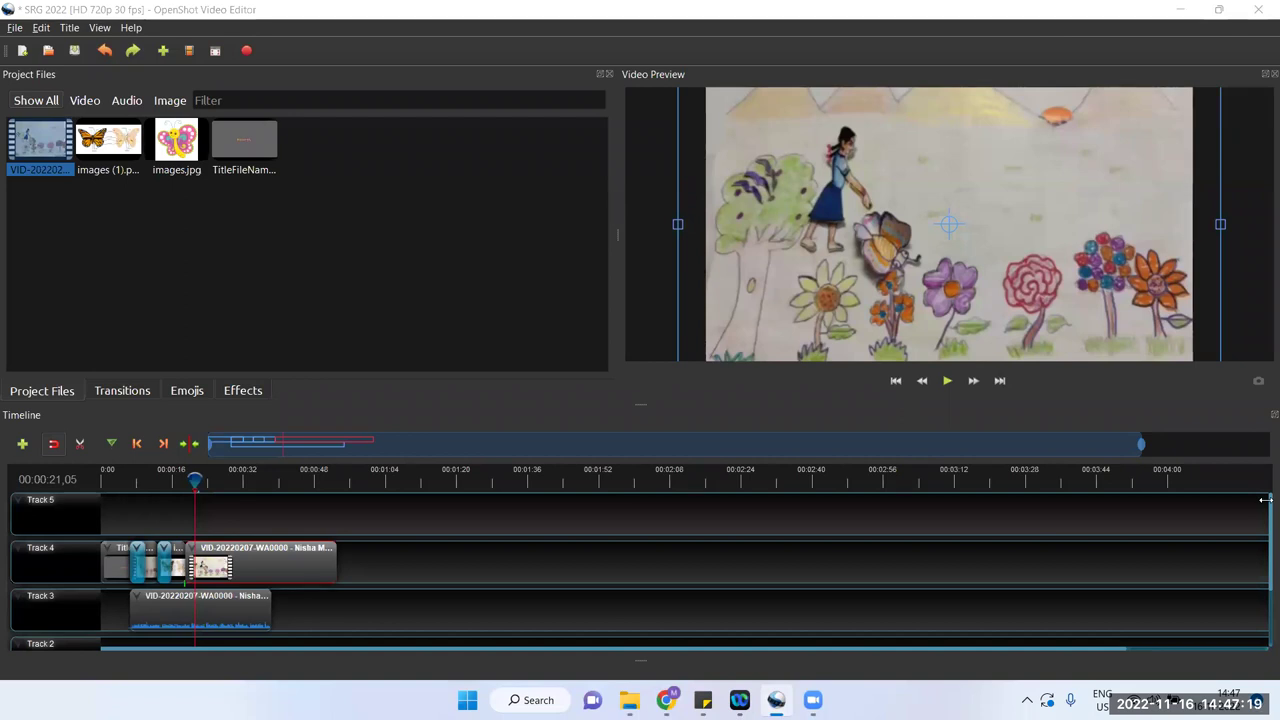
left_click(496, 314)
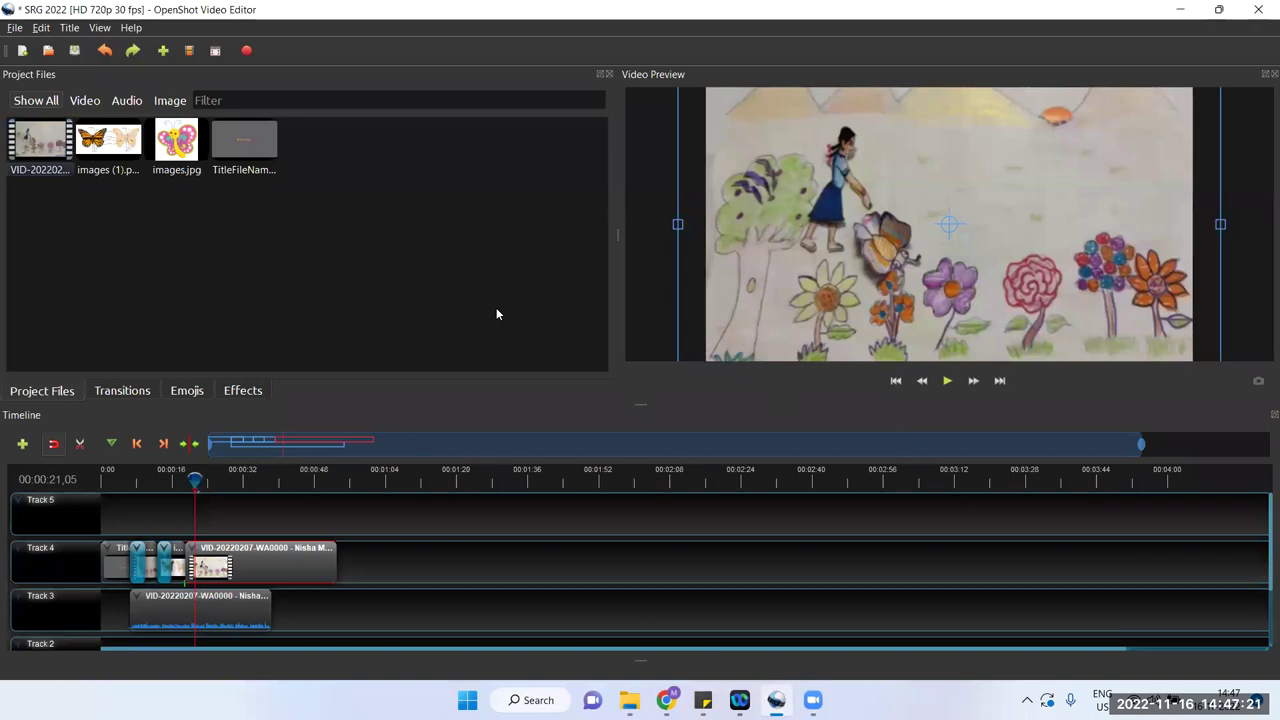
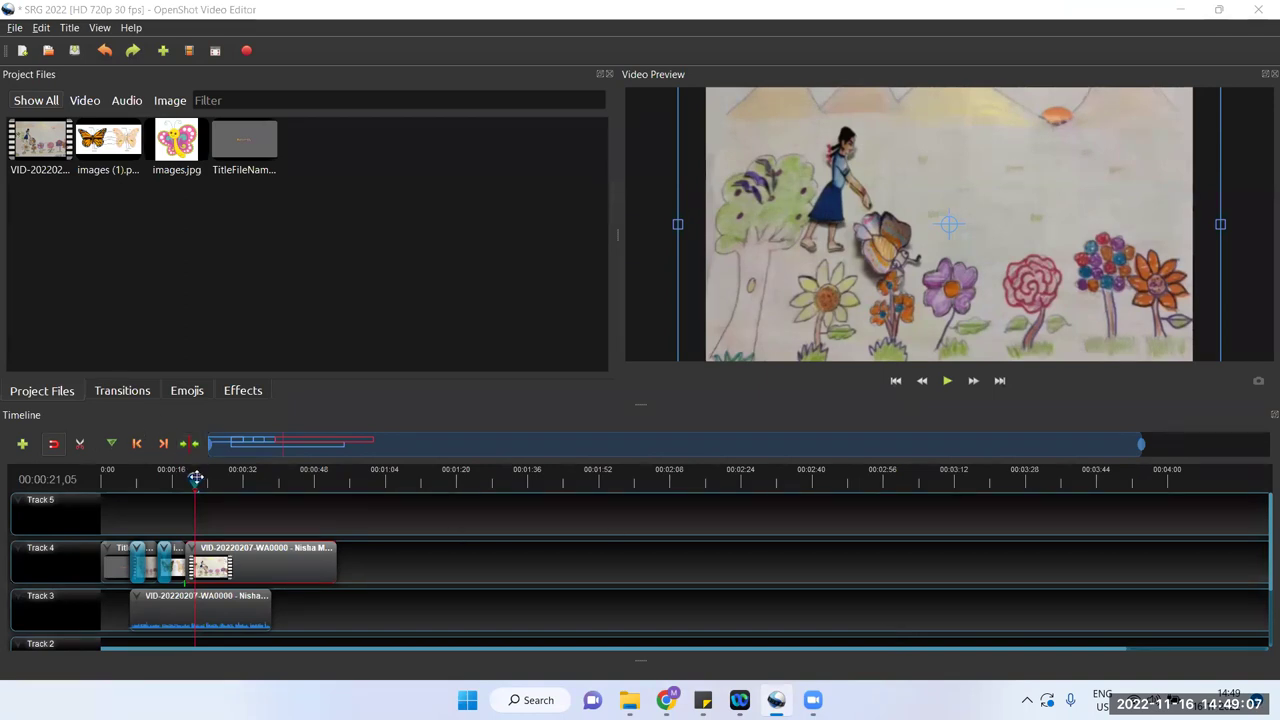
Step: Add another copy of the video to Track 4 and split it into pieces at three points
left_click_drag(193, 476, 175, 476)
left_click_drag(40, 140, 512, 556)
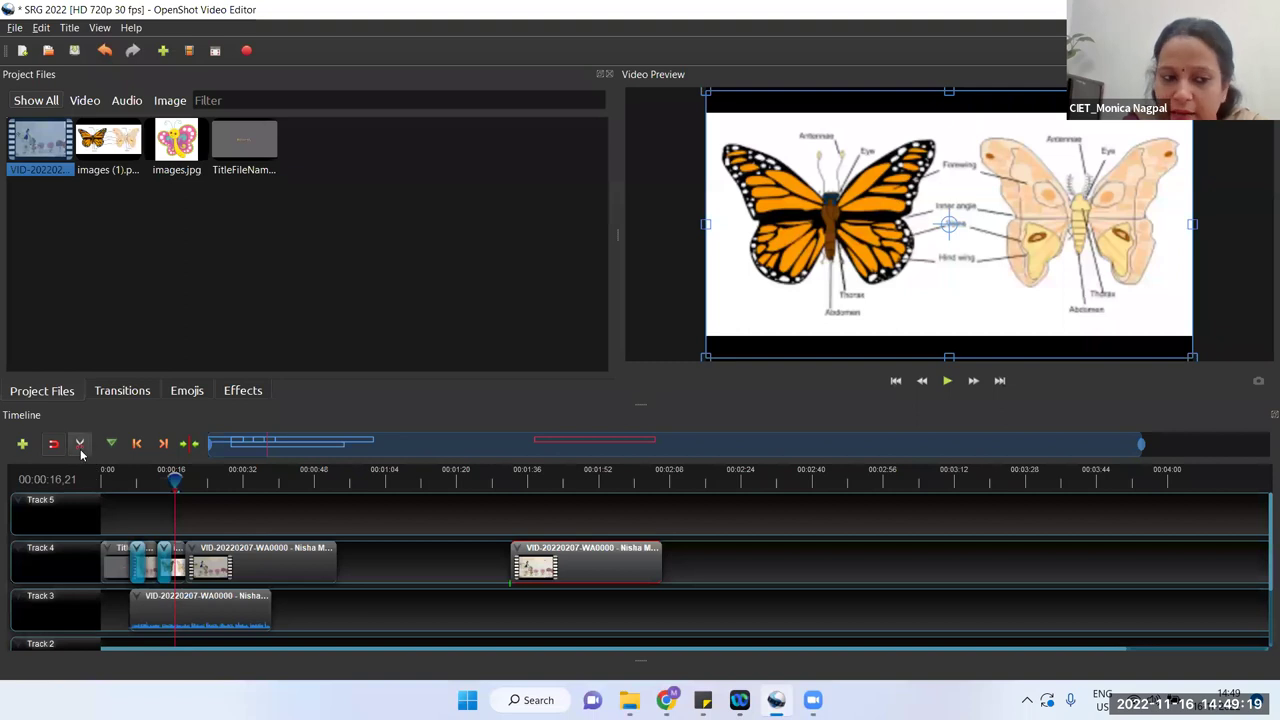
left_click(81, 451)
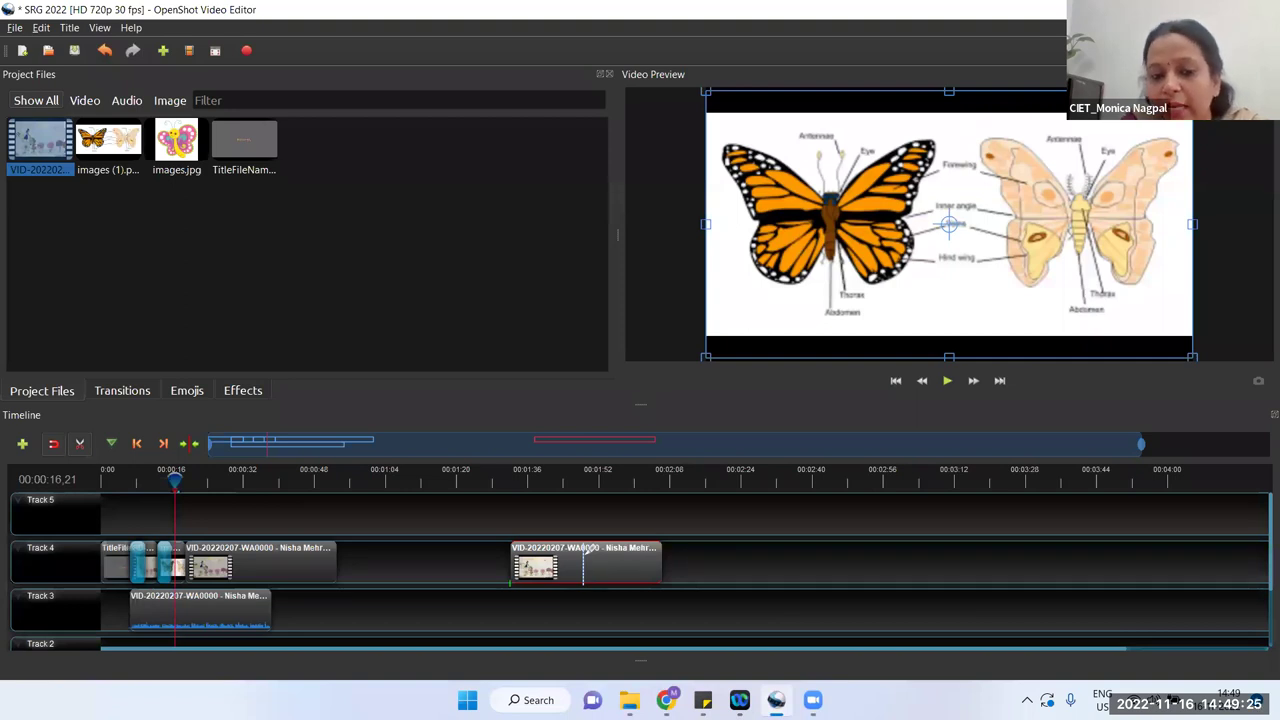
left_click(584, 550)
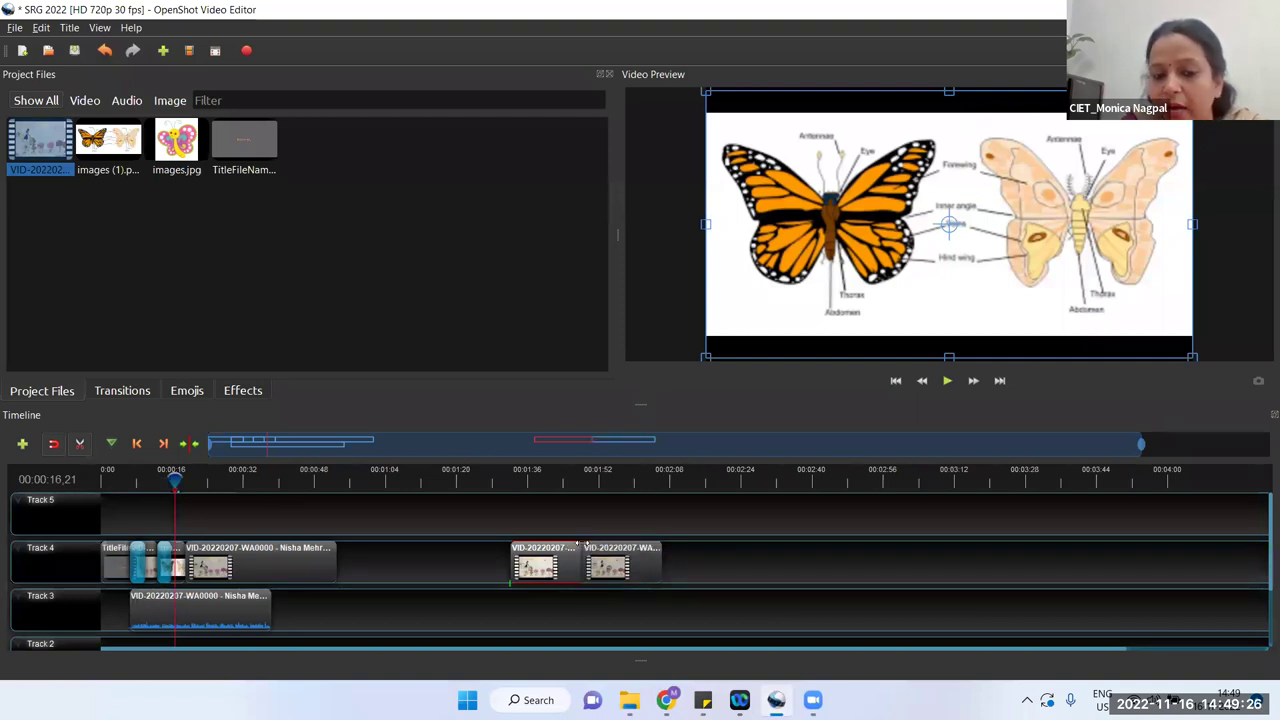
left_click(632, 550)
left_click(649, 550)
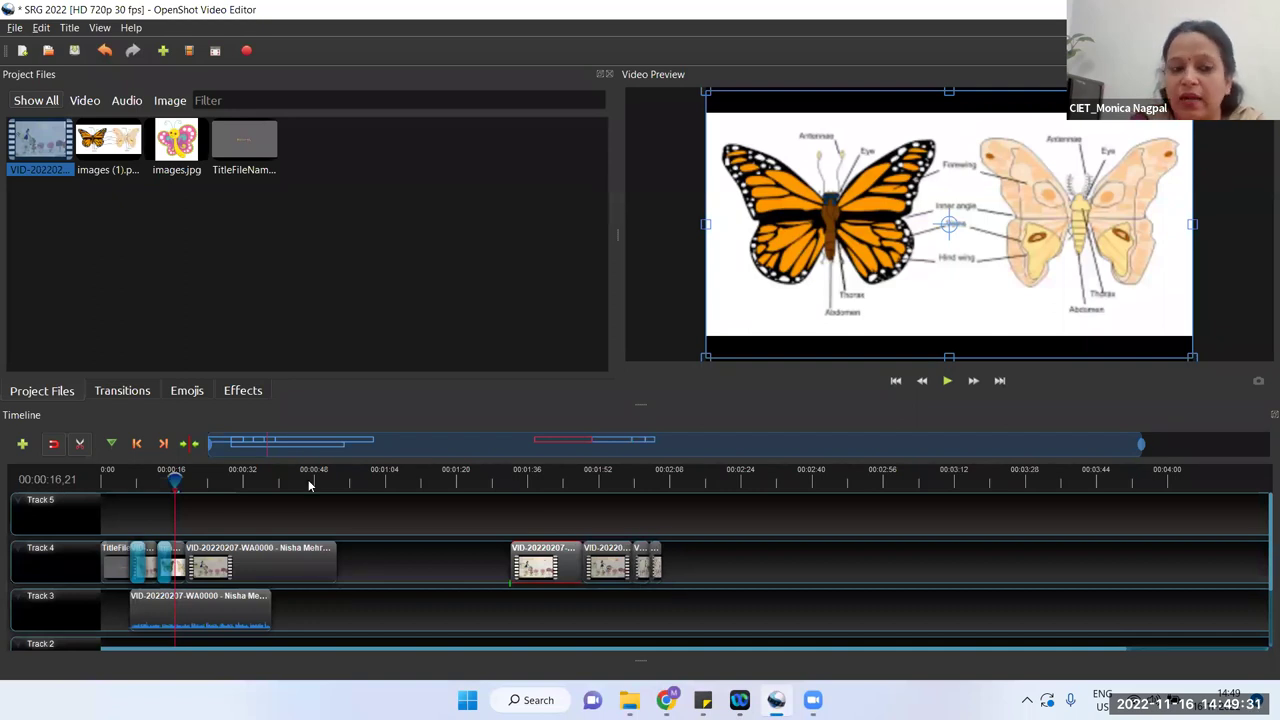
left_click(81, 446)
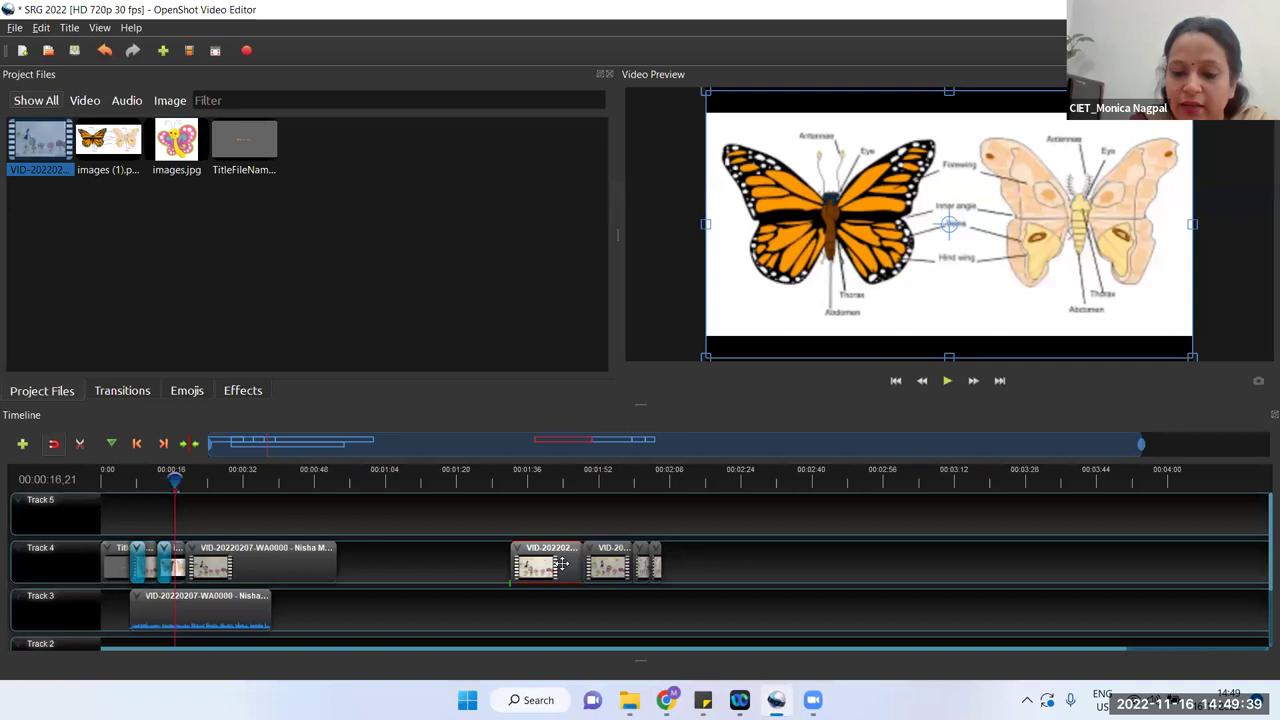
Step: Delete the four unwanted cut pieces from the Track 4 clip
key("Delete")
left_click(612, 568)
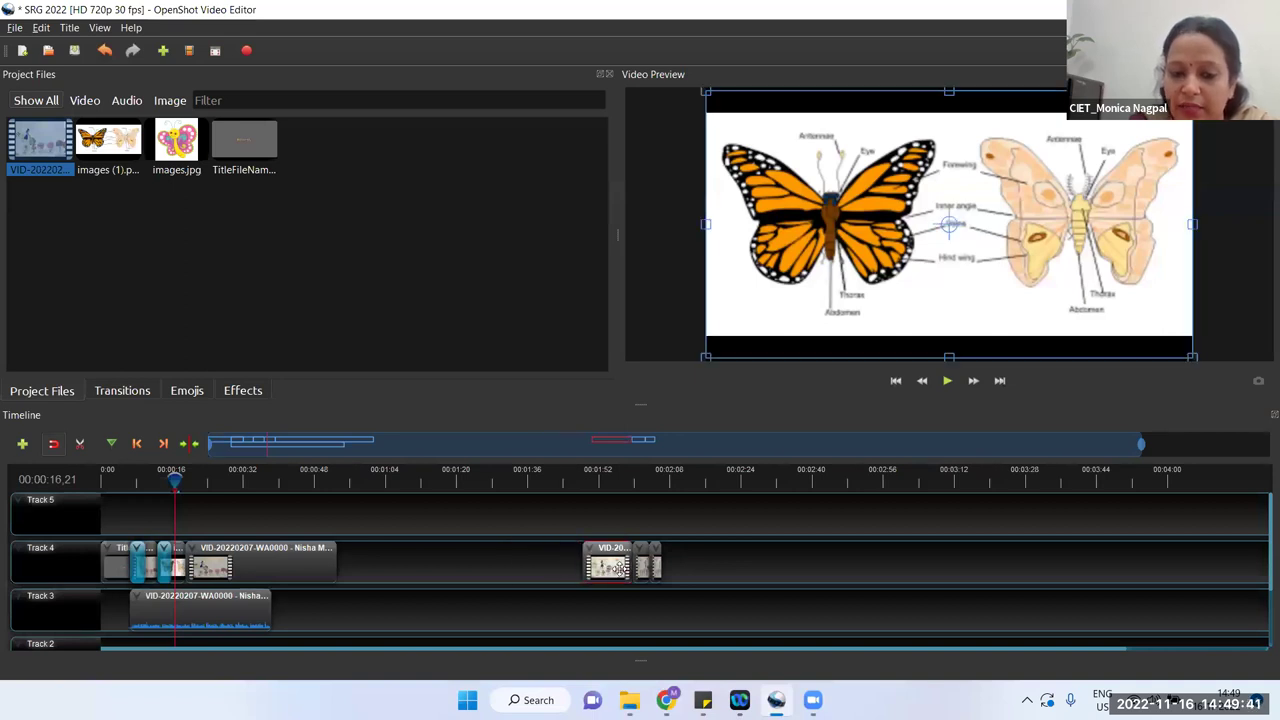
key("Delete")
left_click(638, 562)
key("Delete")
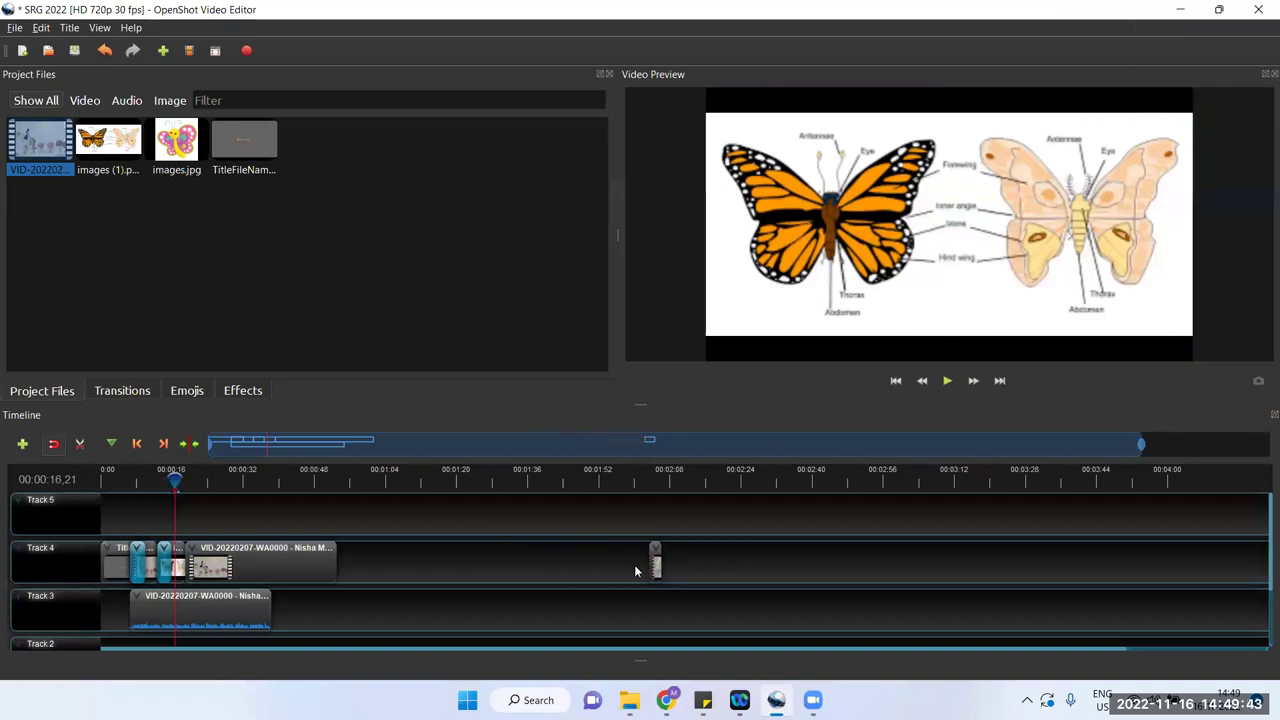
left_click(657, 558)
key("Delete")
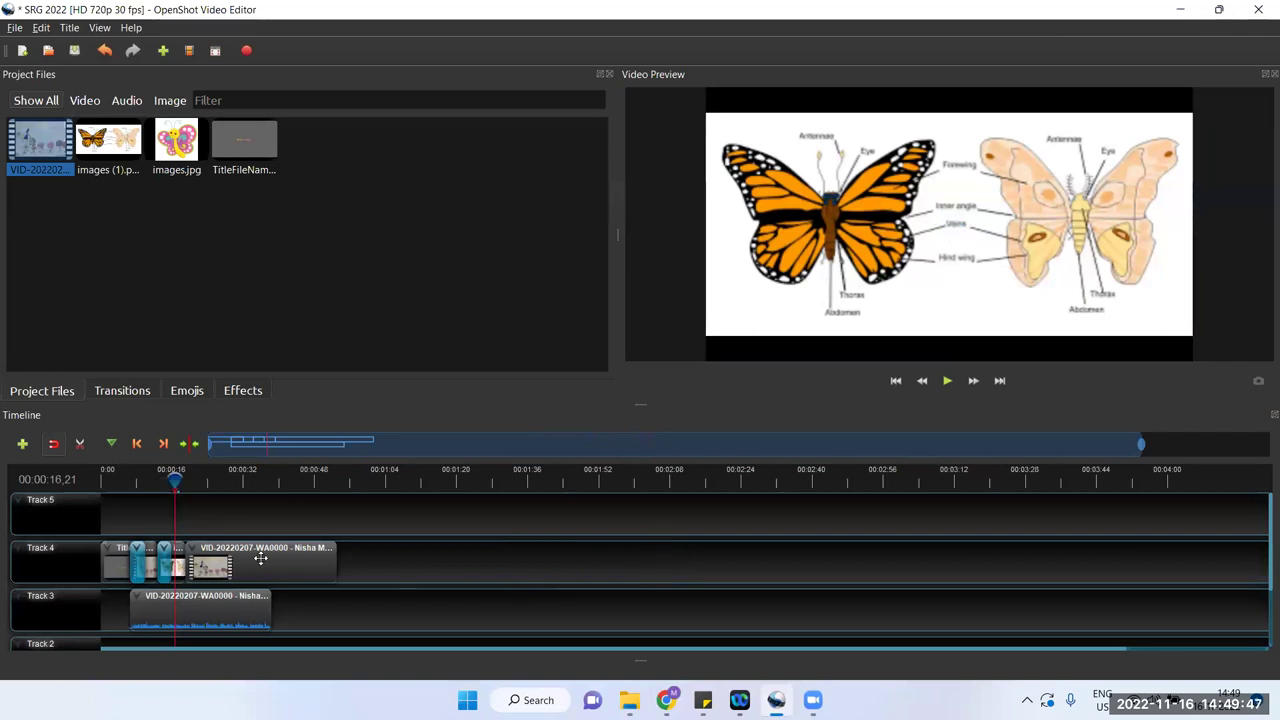
Step: Look over the Track 4 clip's actions menu without choosing anything, then return the playhead to about 3 seconds
right_click(261, 557)
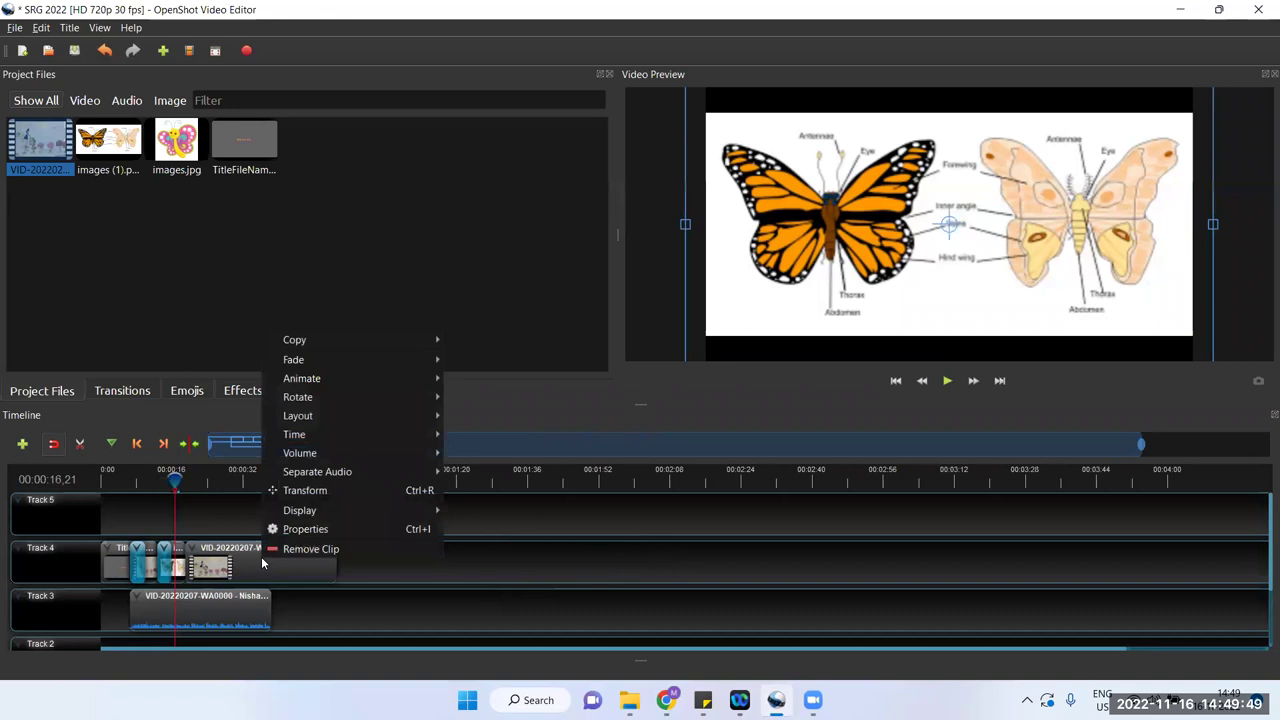
mouse_move(337, 472)
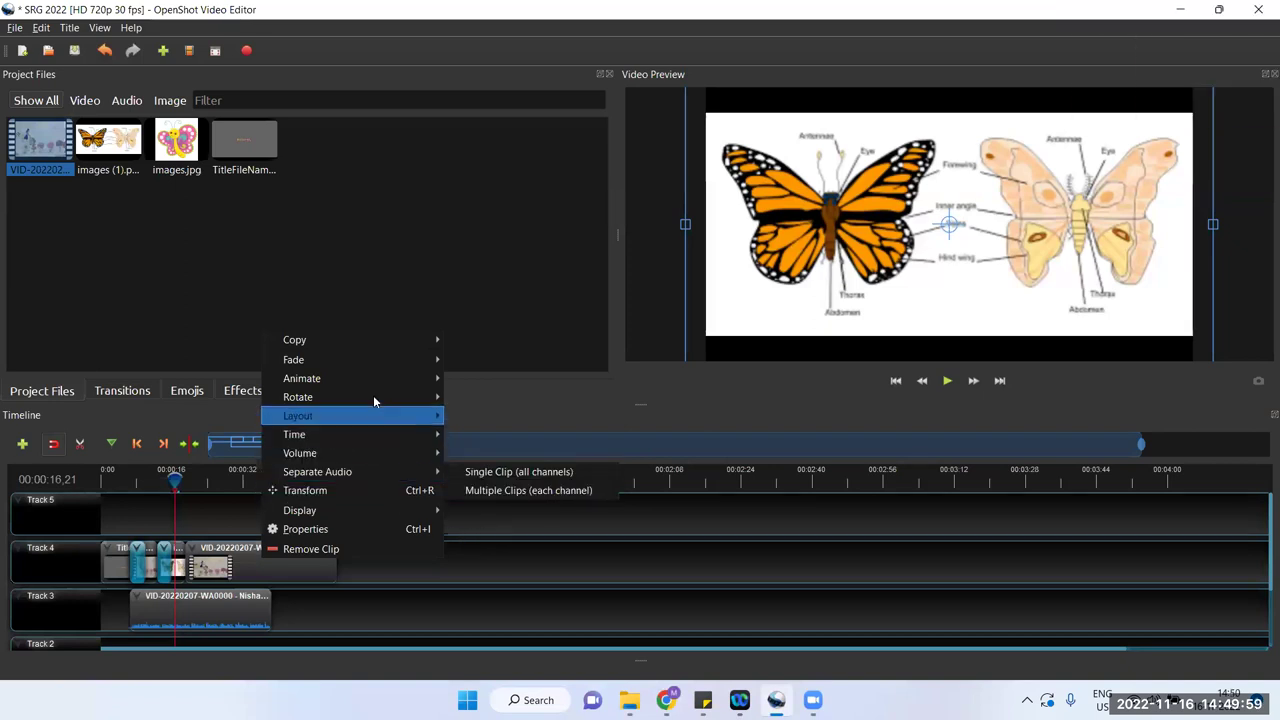
mouse_move(390, 366)
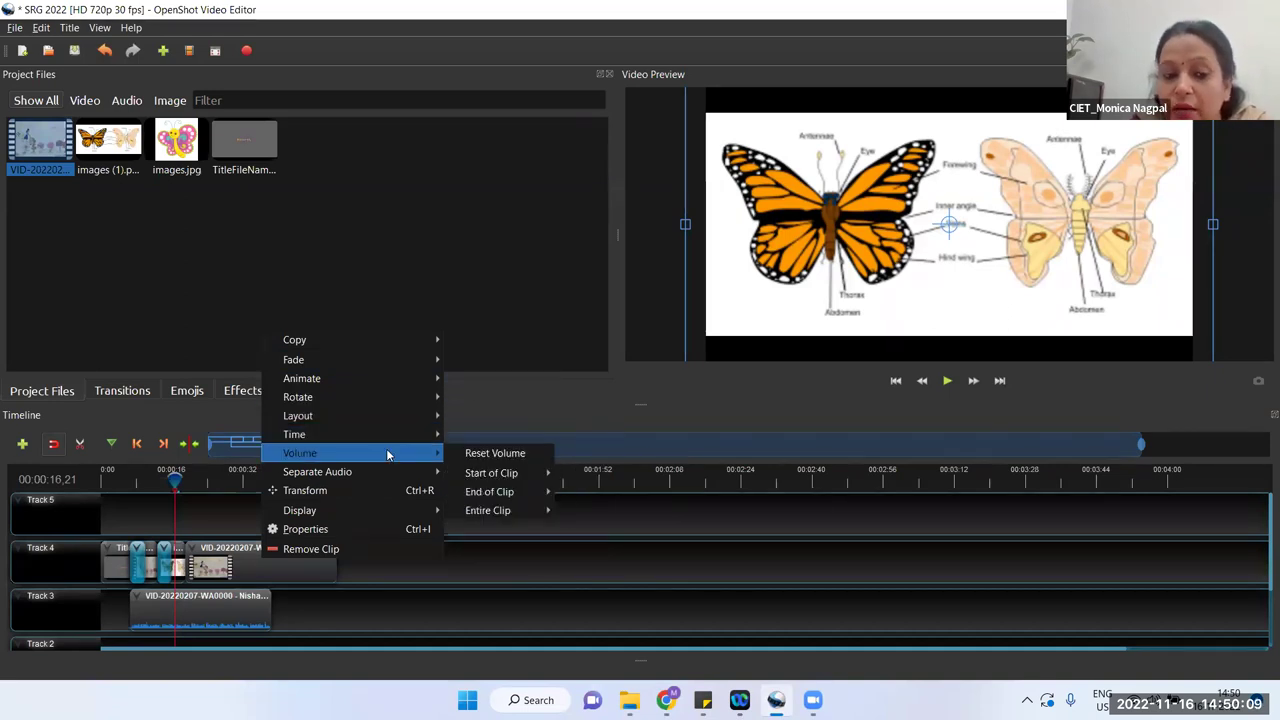
left_click(338, 627)
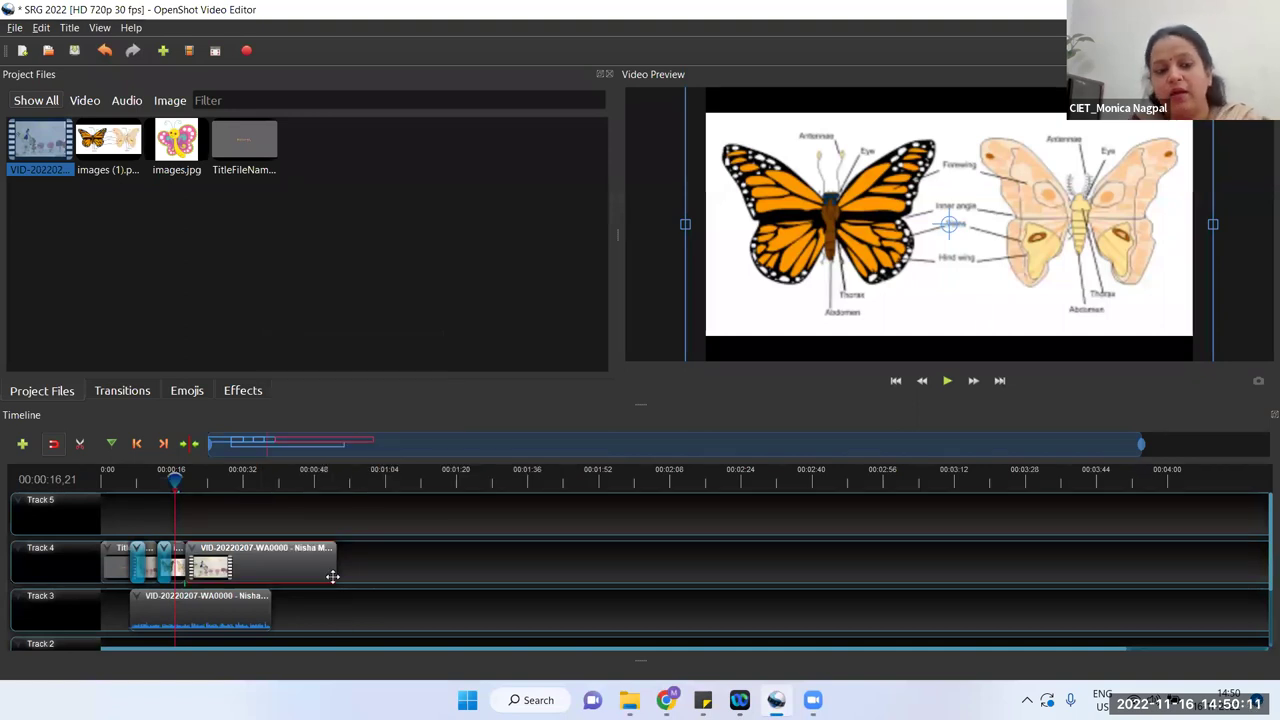
scroll(332, 577, "down", 1)
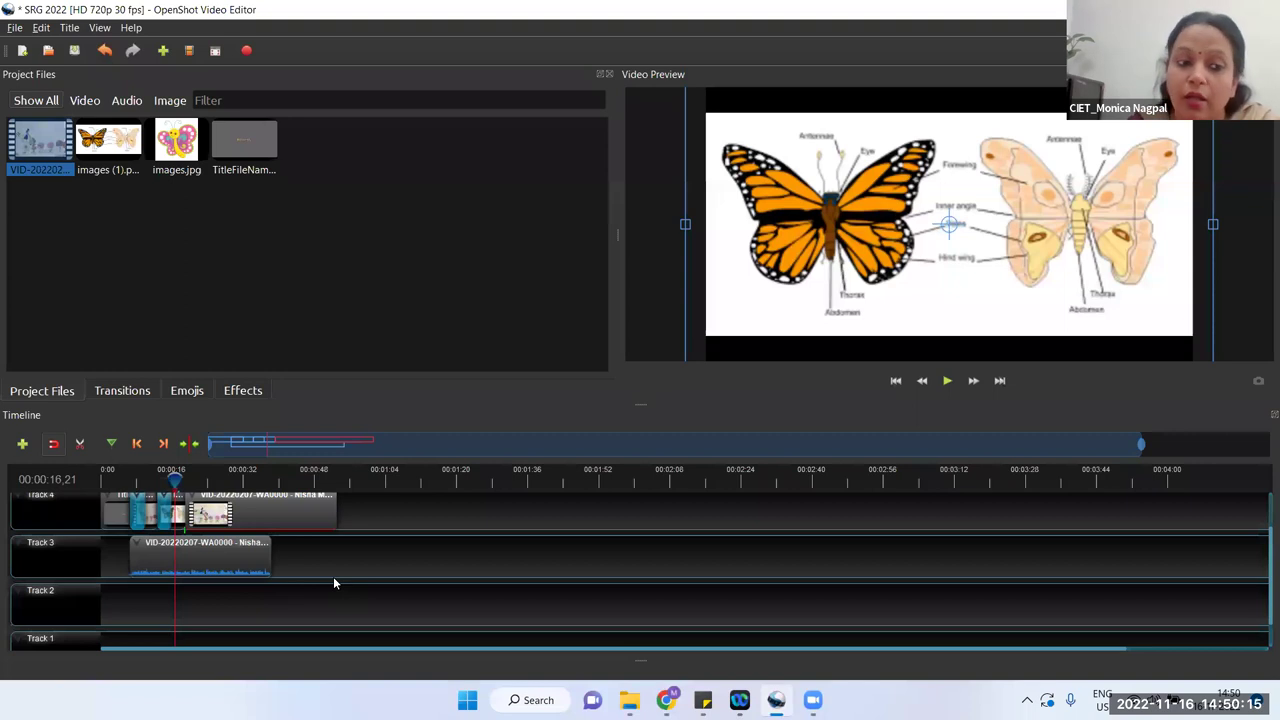
left_click_drag(180, 482, 117, 480)
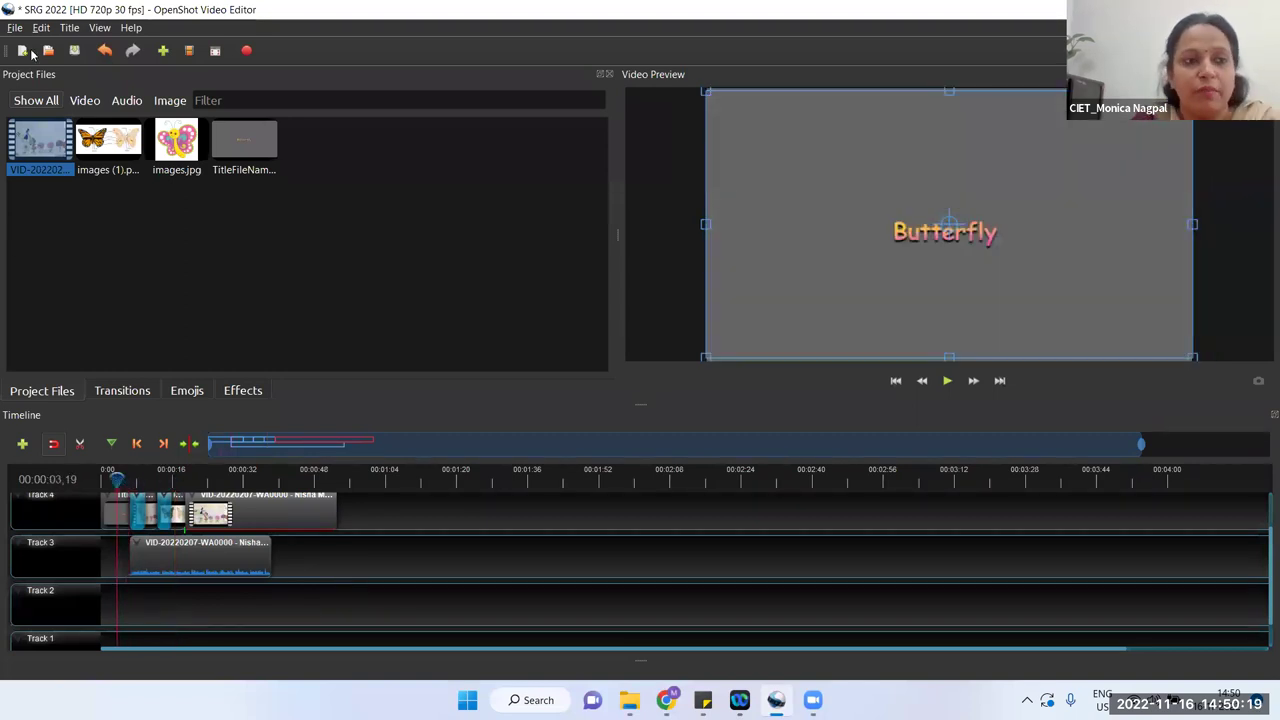
Step: Import inspire.mp3 from the Downloads folder into the project
left_click(163, 50)
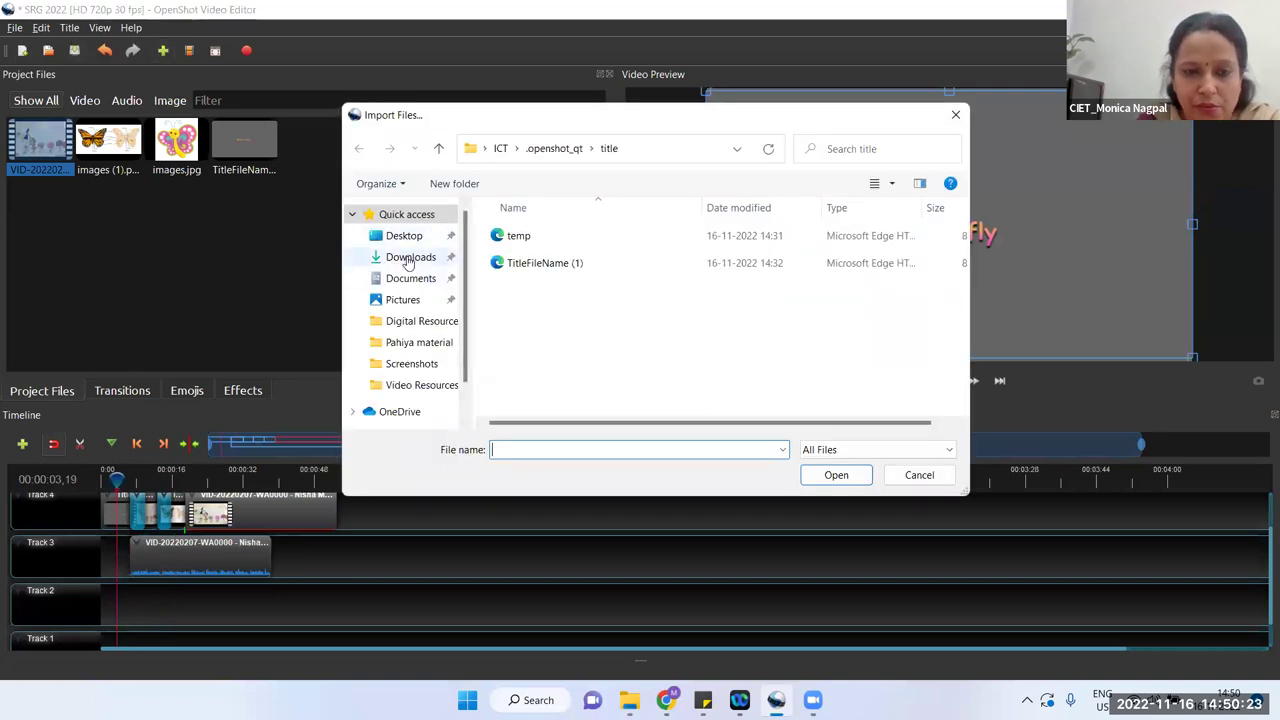
left_click(400, 258)
scroll(646, 293, "down", 3)
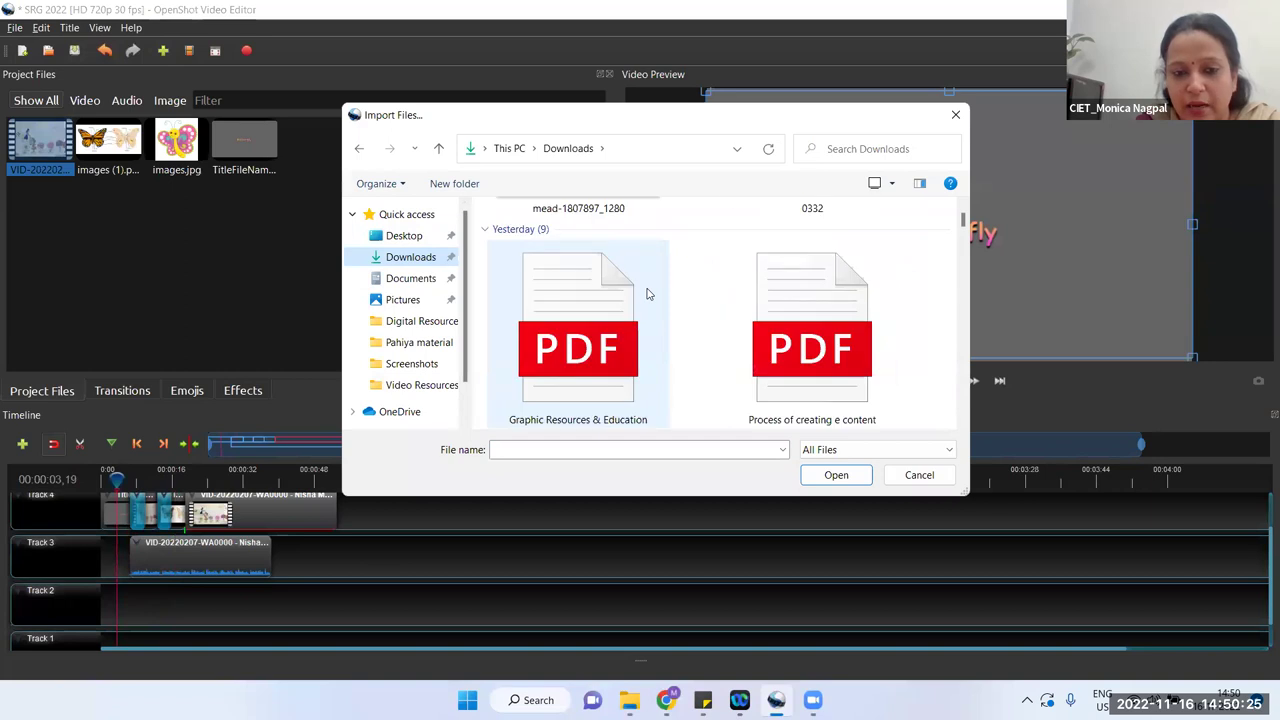
scroll(646, 293, "down", 5)
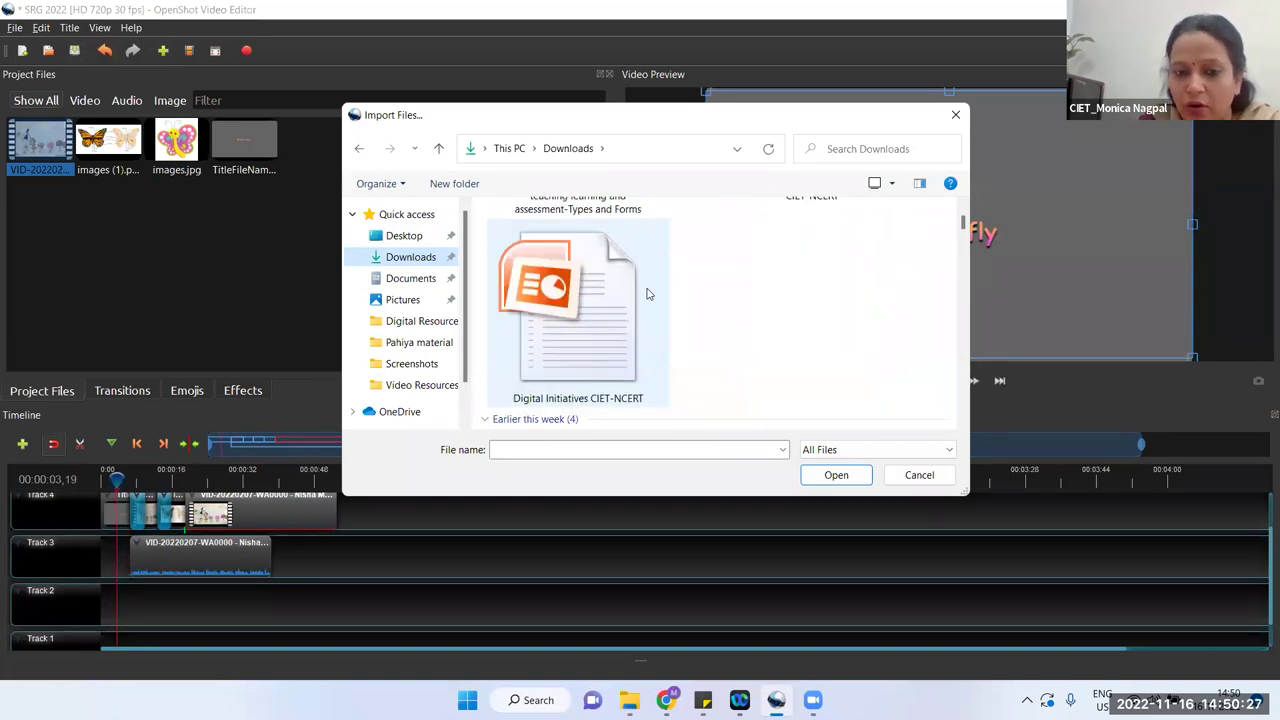
scroll(646, 293, "down", 1)
scroll(646, 293, "down", 10)
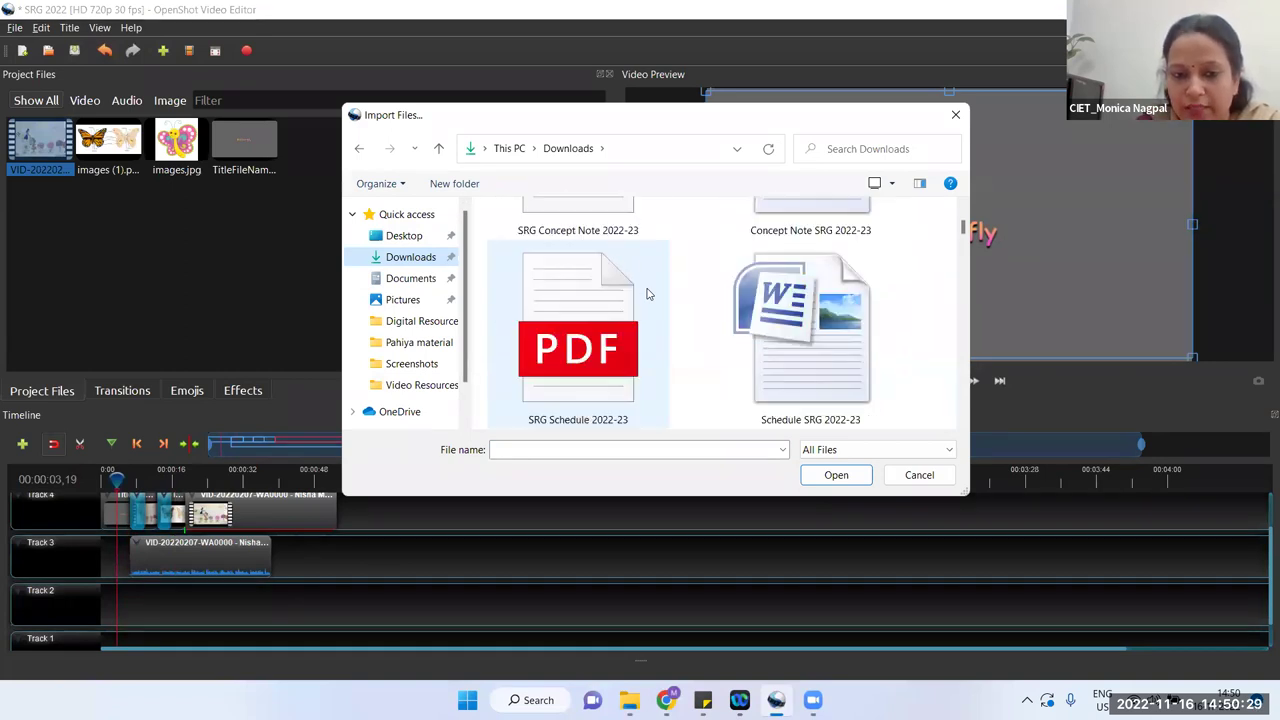
scroll(646, 293, "down", 10)
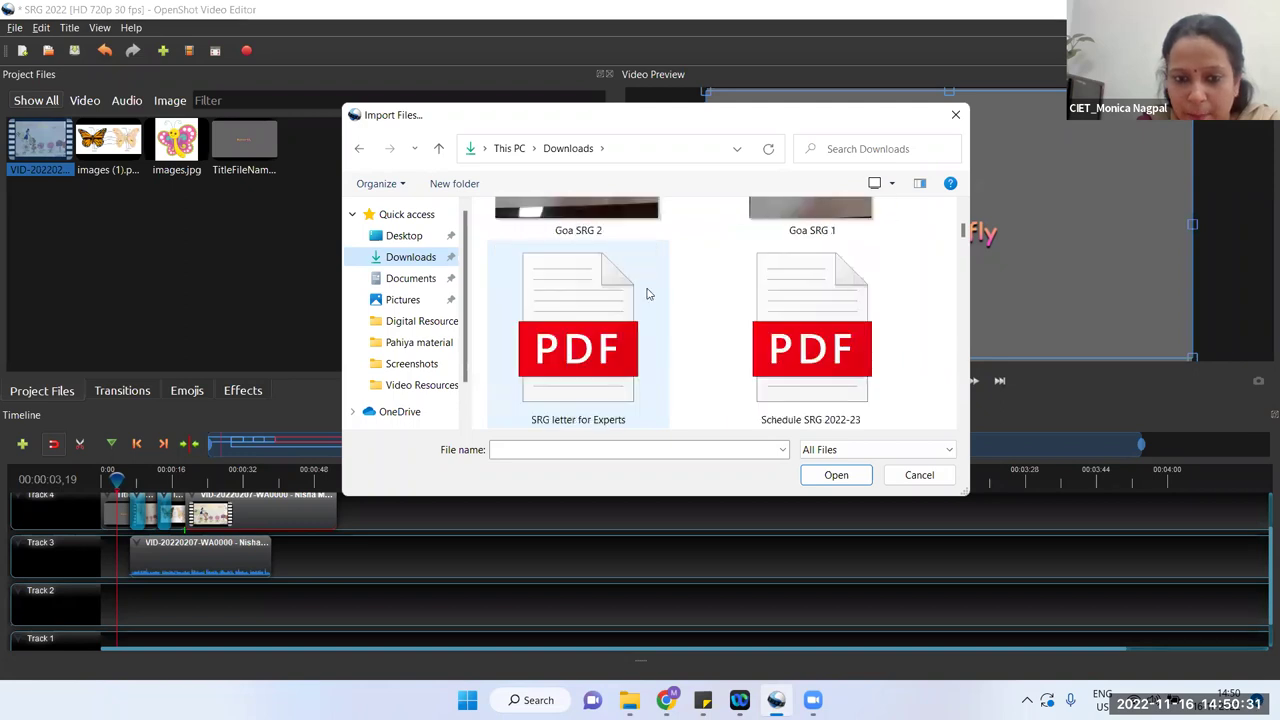
scroll(646, 293, "down", 10)
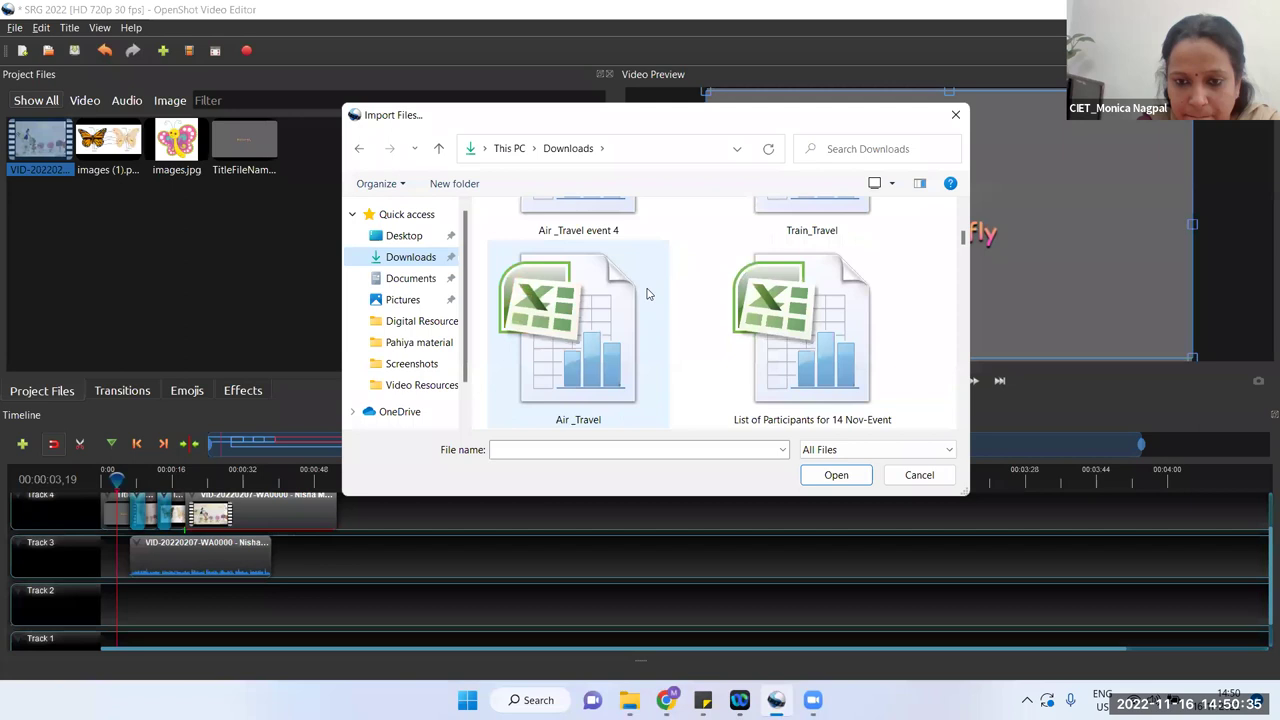
scroll(646, 293, "down", 5)
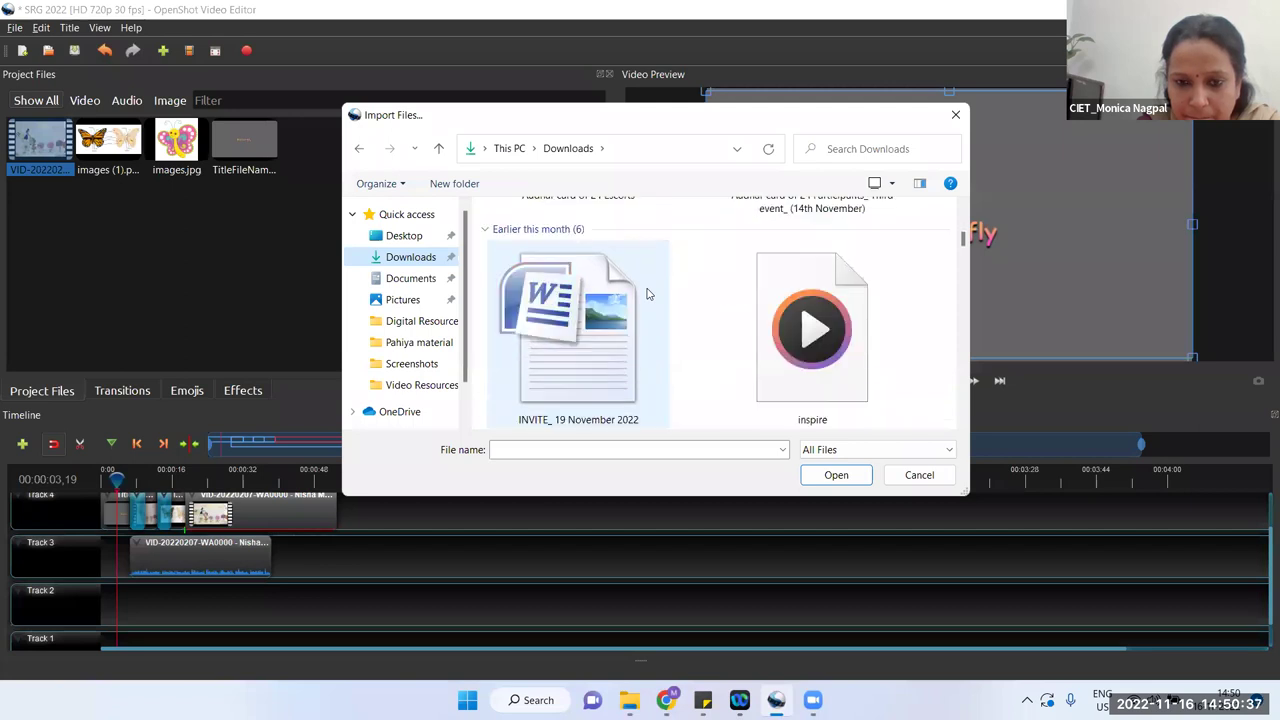
left_click(803, 317)
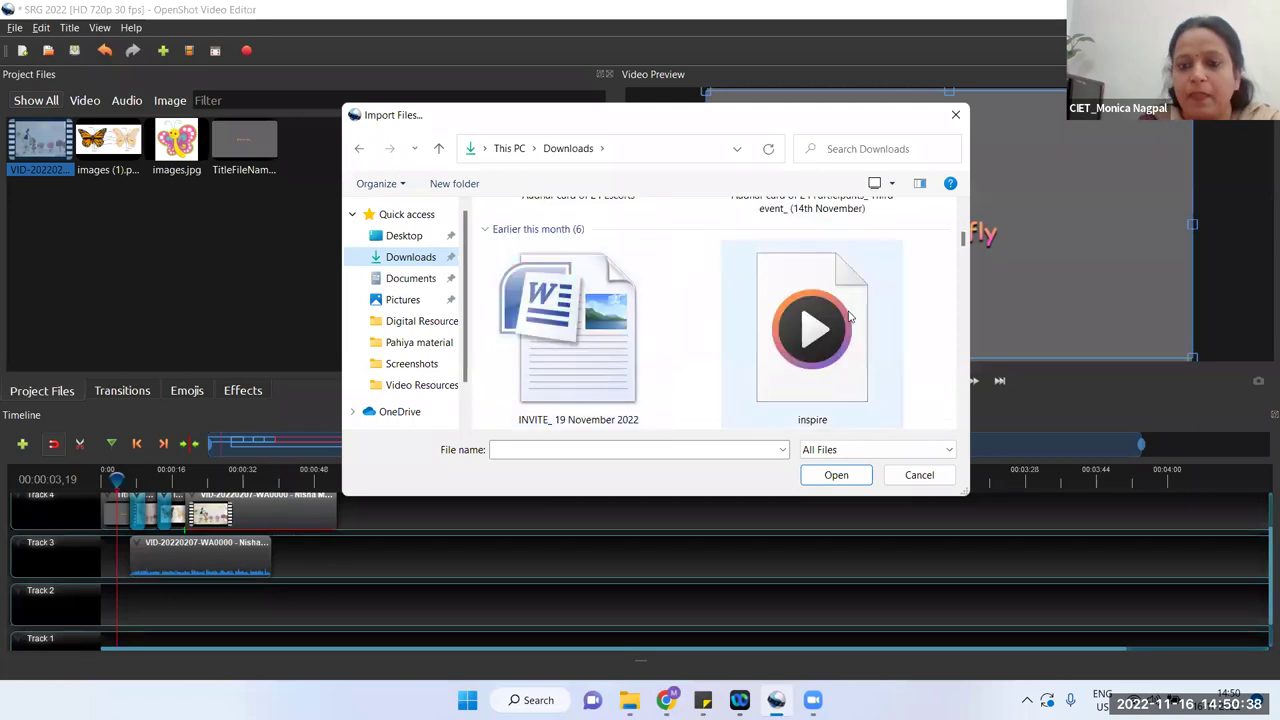
left_click(836, 475)
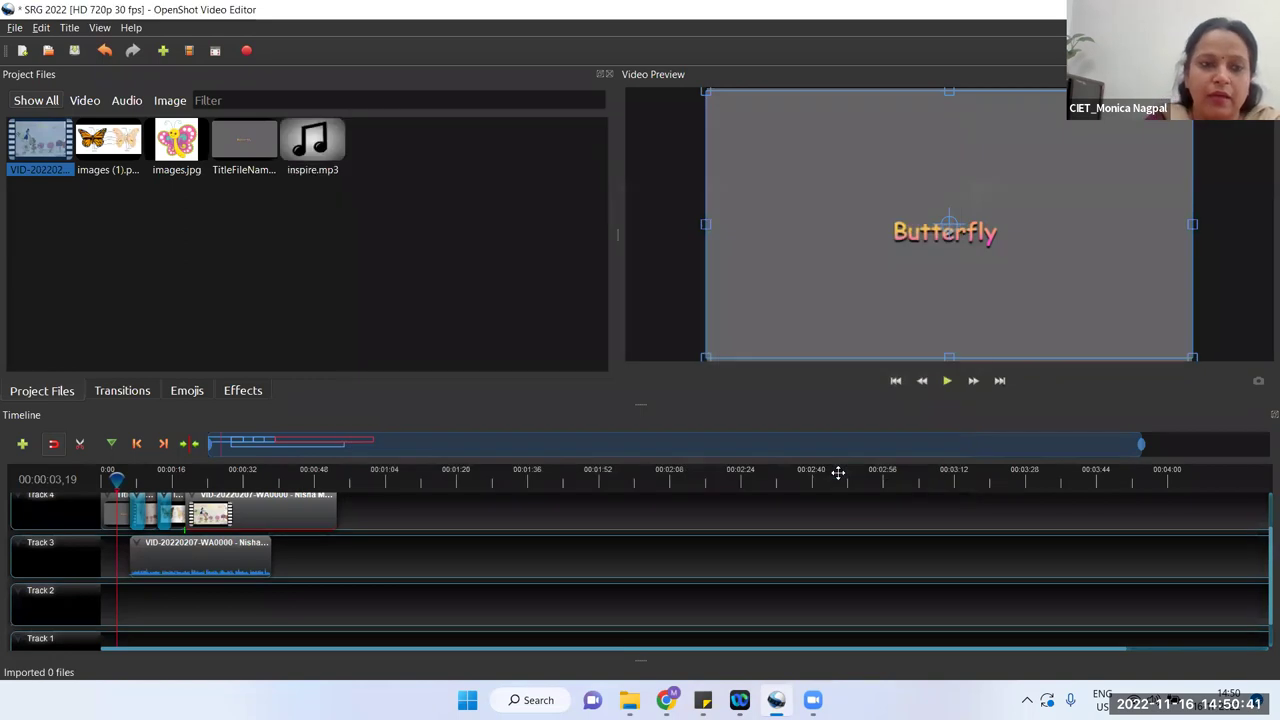
Step: Place inspire.mp3 at the start of Track 2, trim its end to the video length, and preview it
left_click_drag(308, 148, 76, 598)
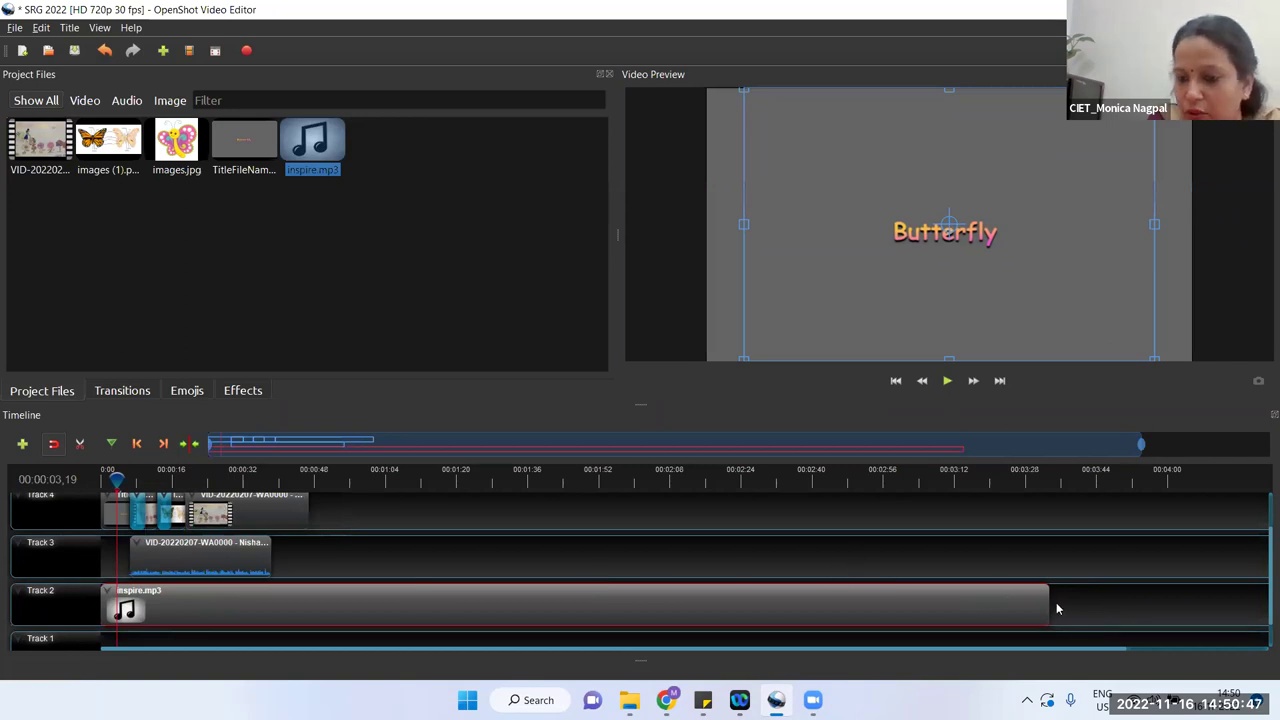
mouse_move(1050, 602)
left_mouse_down()
mouse_move(437, 600)
mouse_move(310, 585)
mouse_move(268, 551)
mouse_move(290, 546)
mouse_move(271, 547)
left_mouse_up()
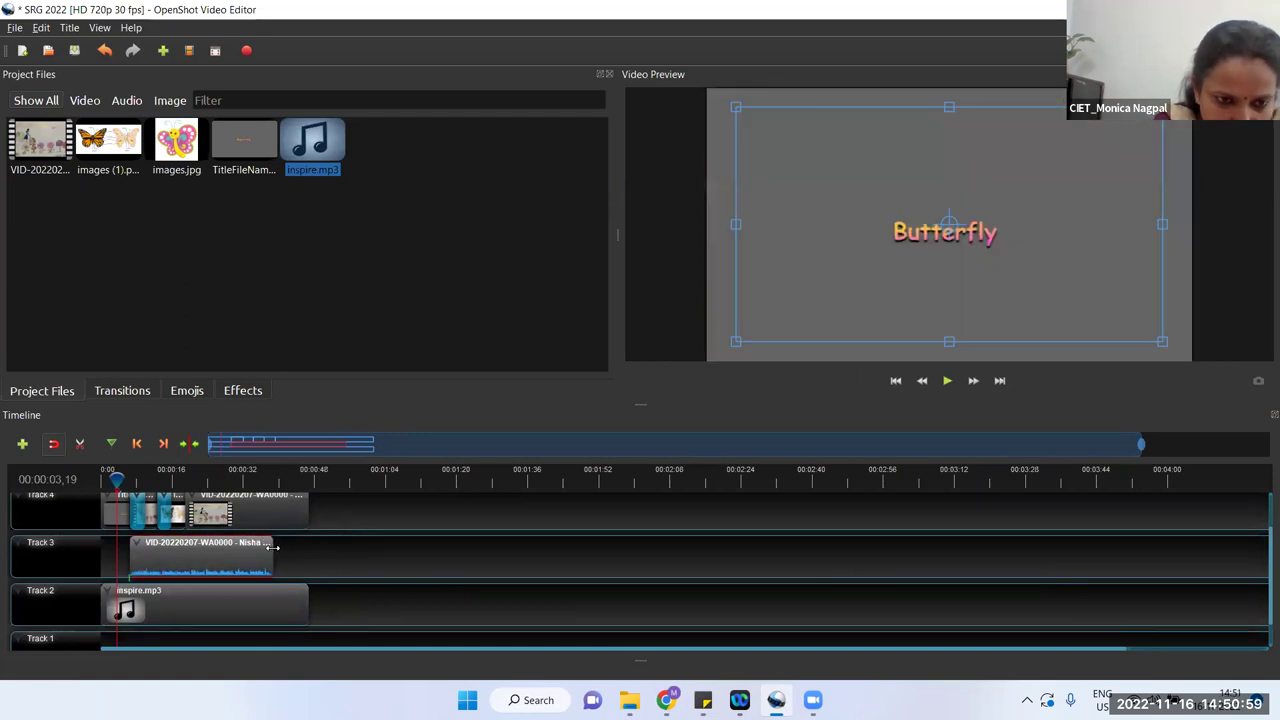
left_click(250, 604)
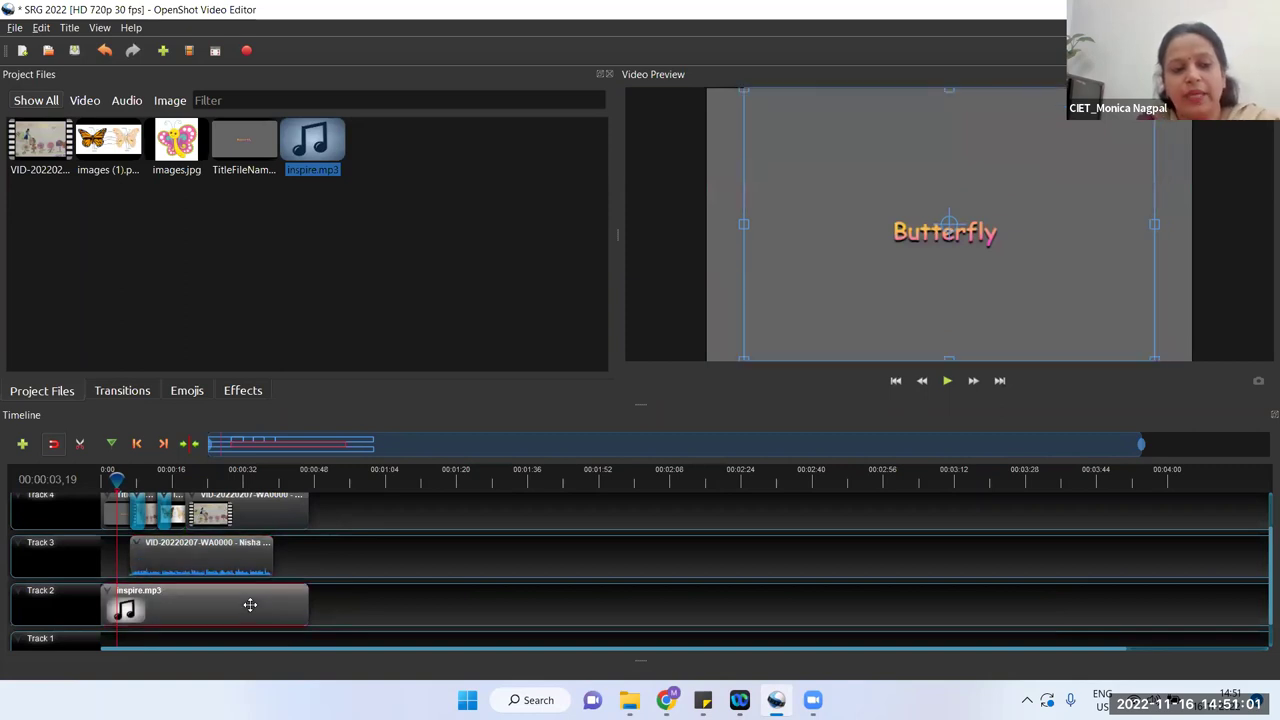
left_click(832, 540)
left_click(948, 380)
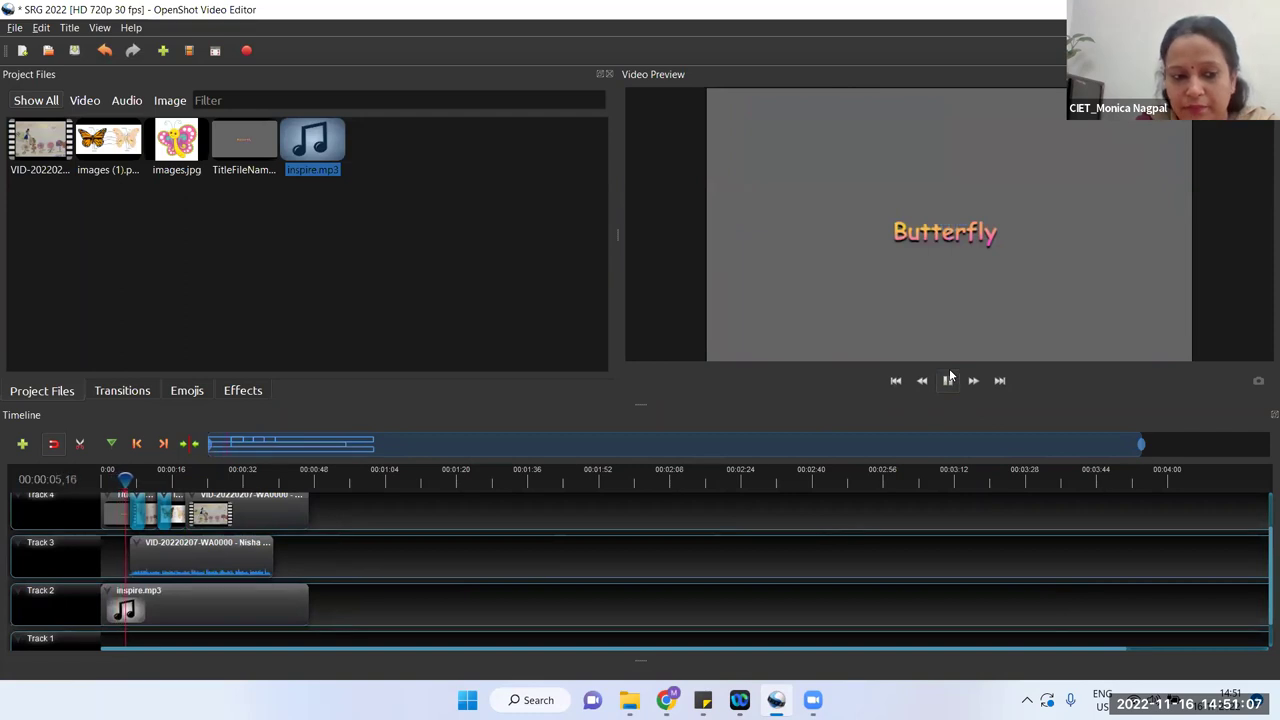
left_click(948, 380)
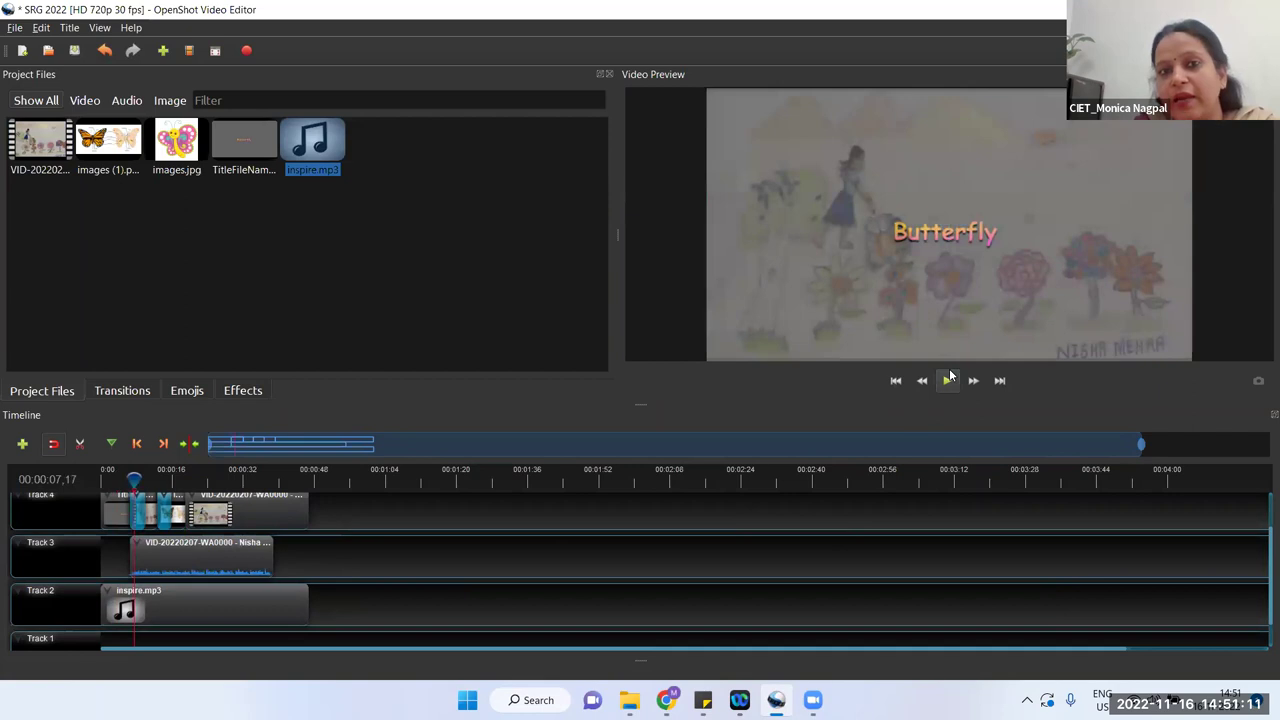
left_click(191, 599)
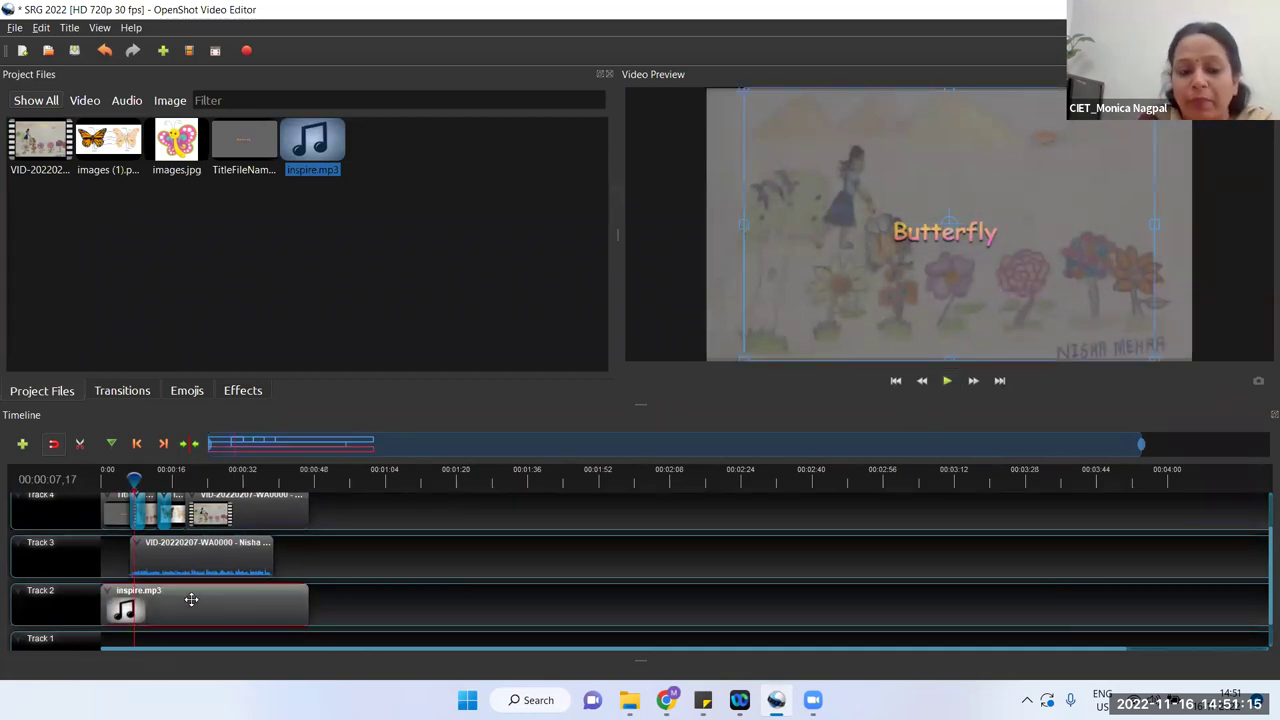
Step: Set the inspire.mp3 clip's entire-clip volume to 10% and preview it
right_click(192, 601)
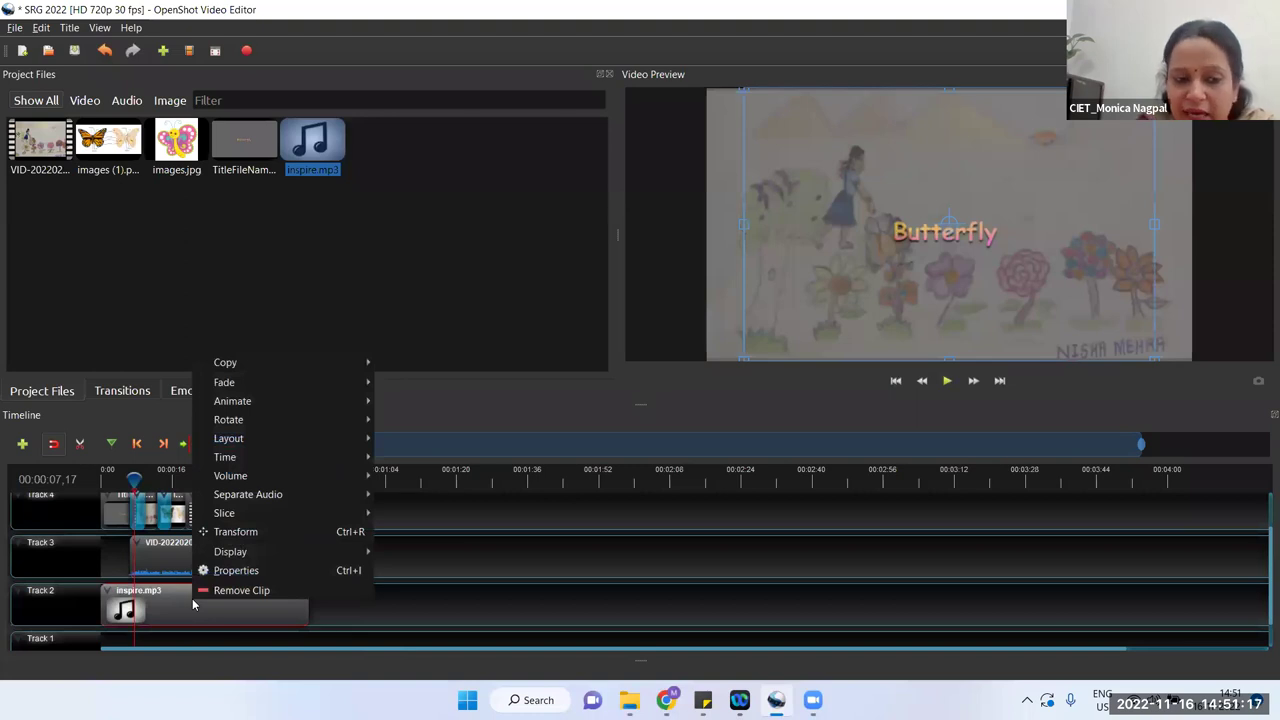
mouse_move(286, 476)
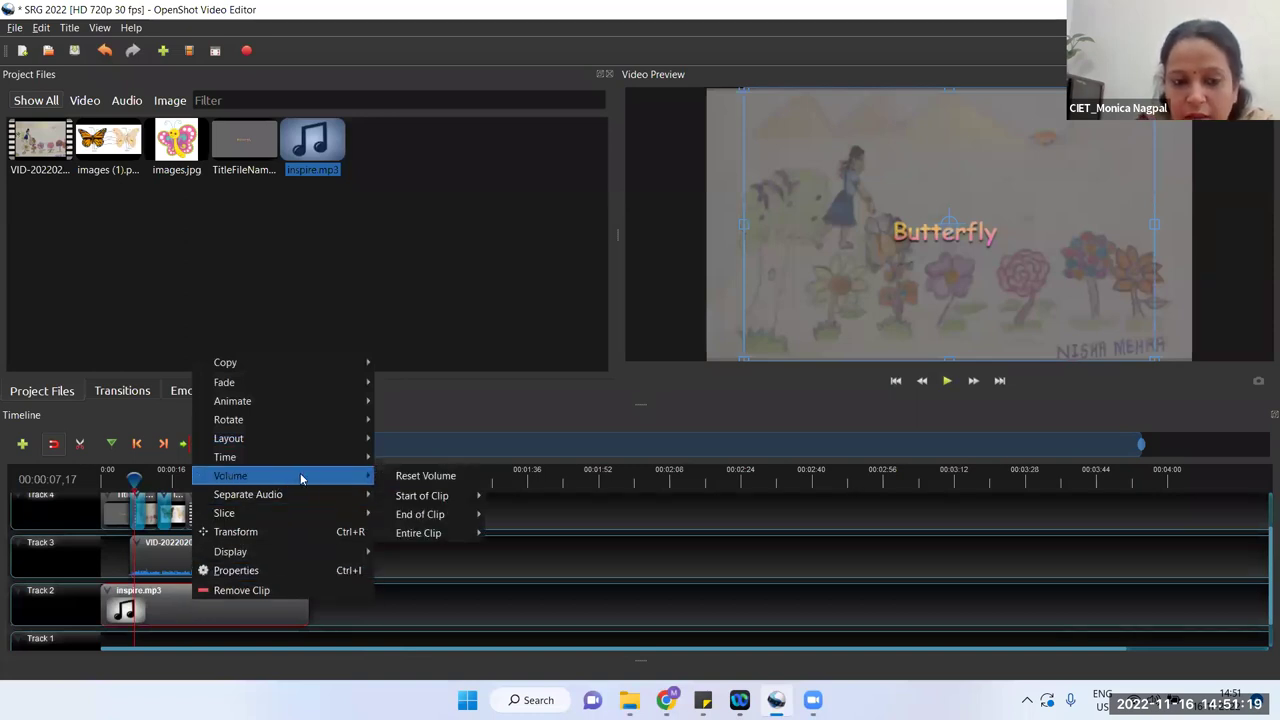
mouse_move(427, 535)
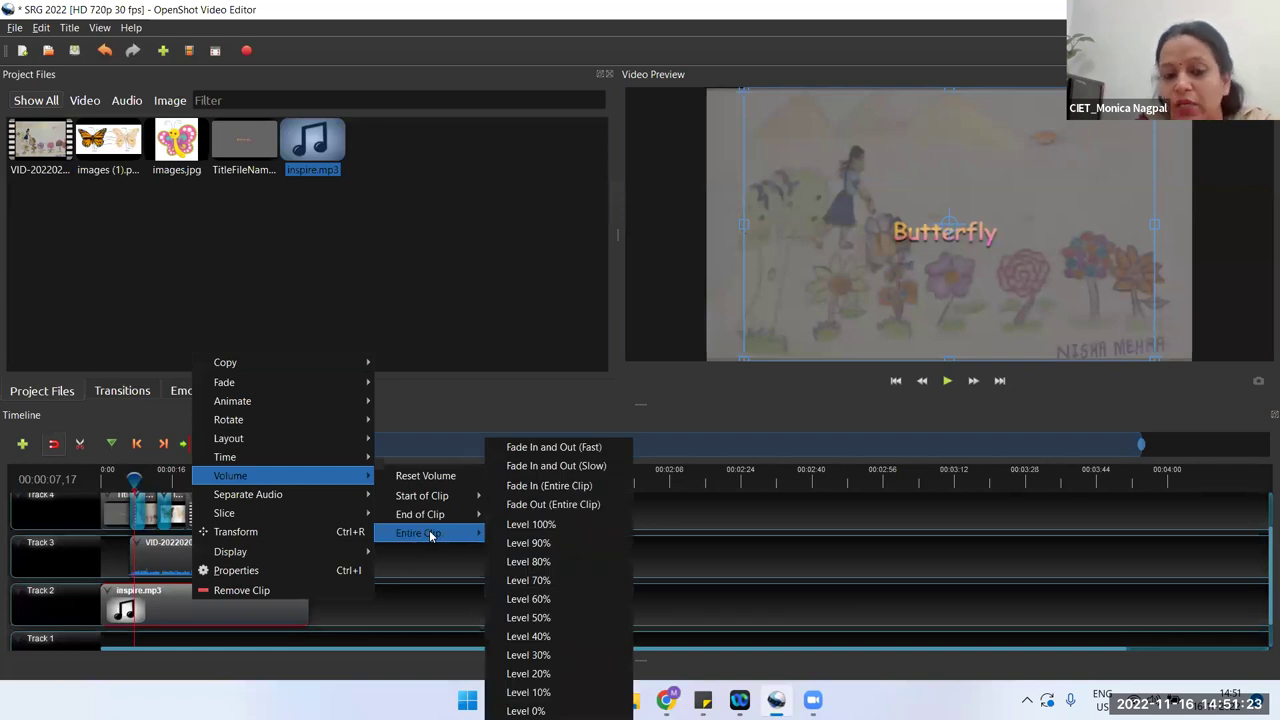
left_click(549, 693)
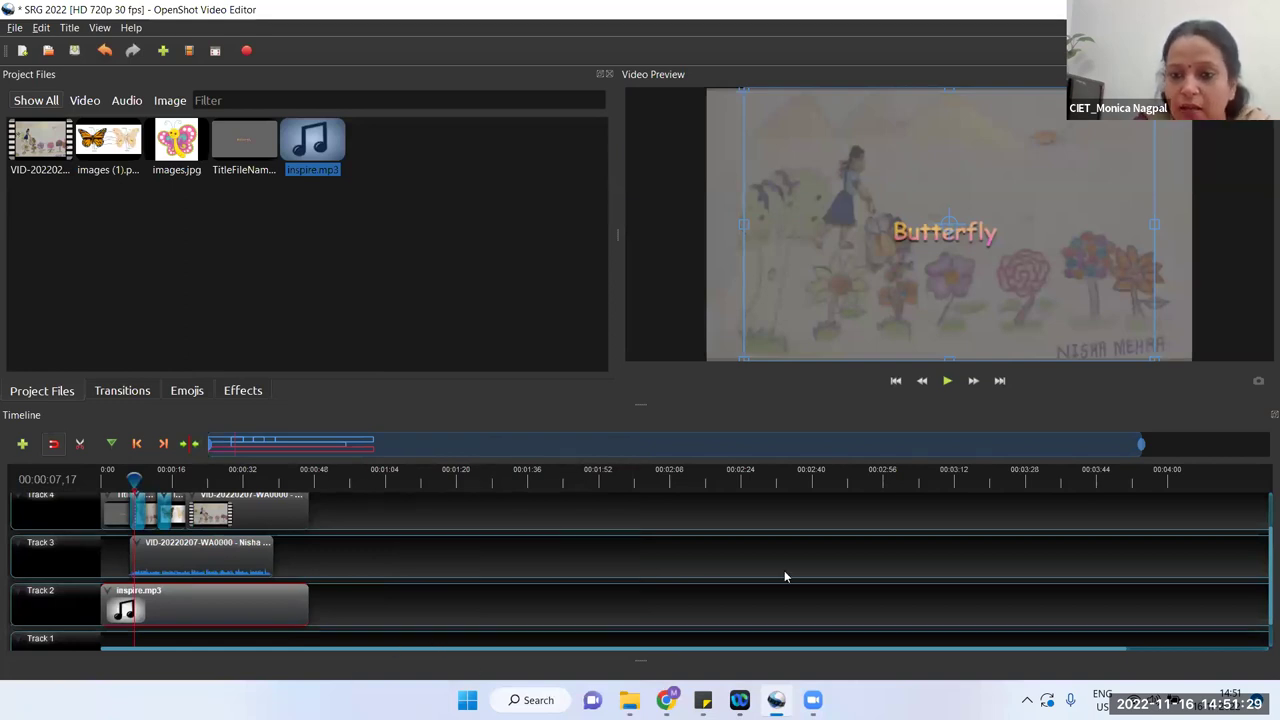
left_click(947, 380)
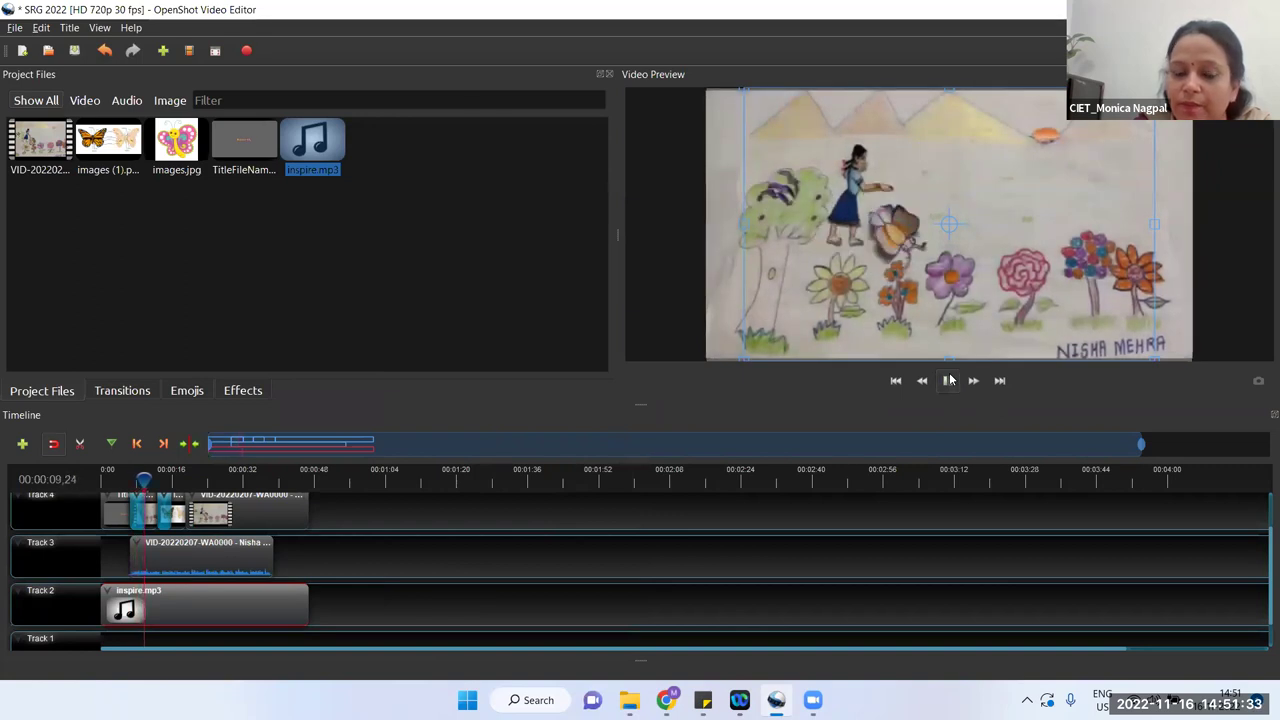
left_click(948, 380)
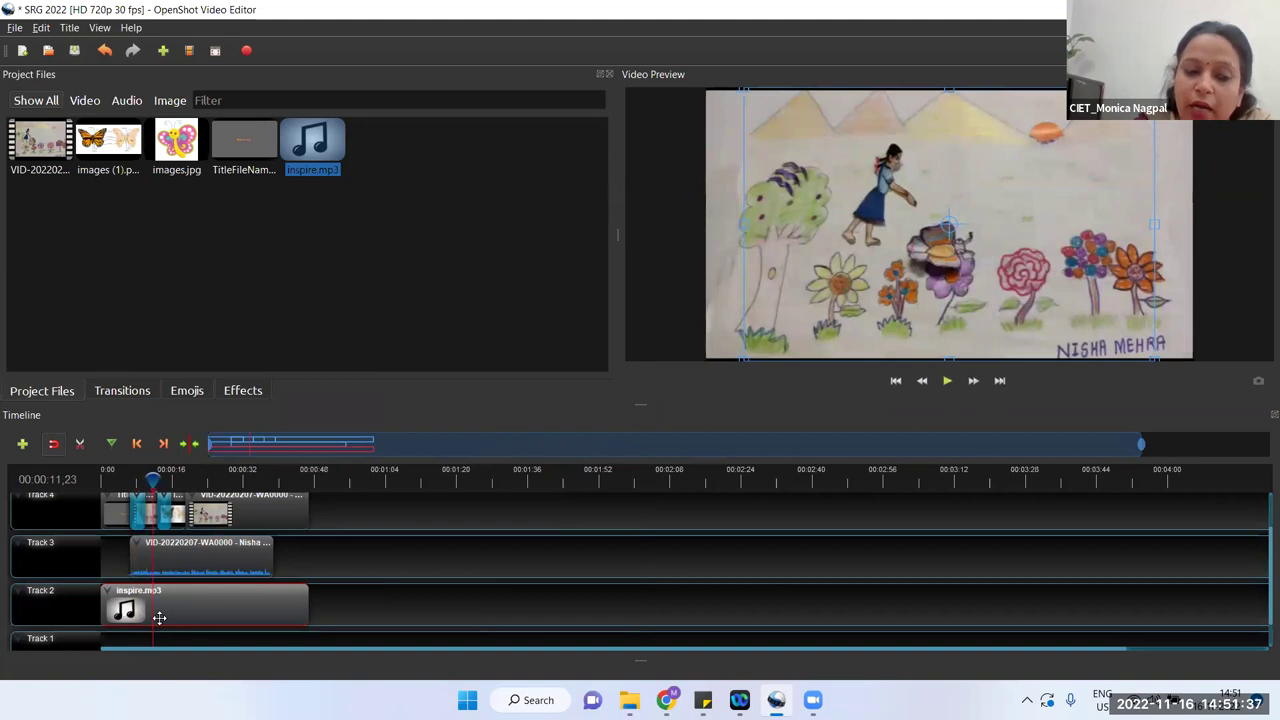
Step: Change the music clip's volume to 50% and play the preview
right_click(194, 591)
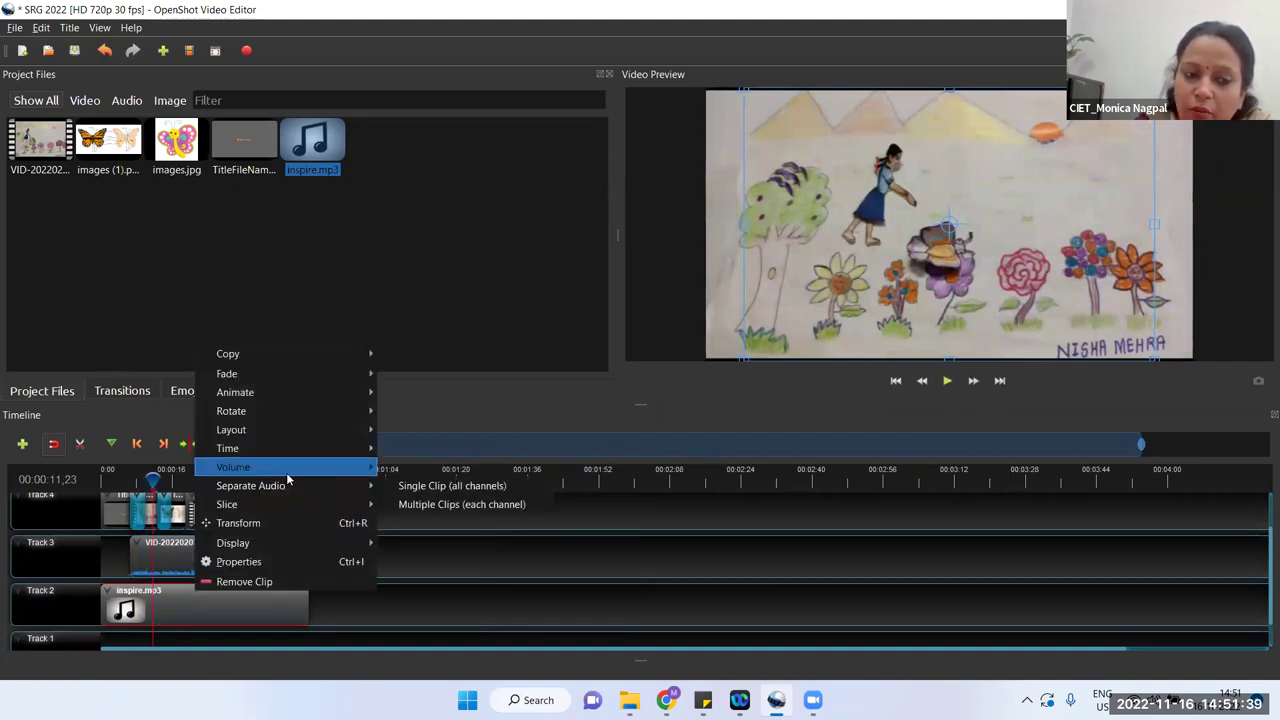
mouse_move(452, 525)
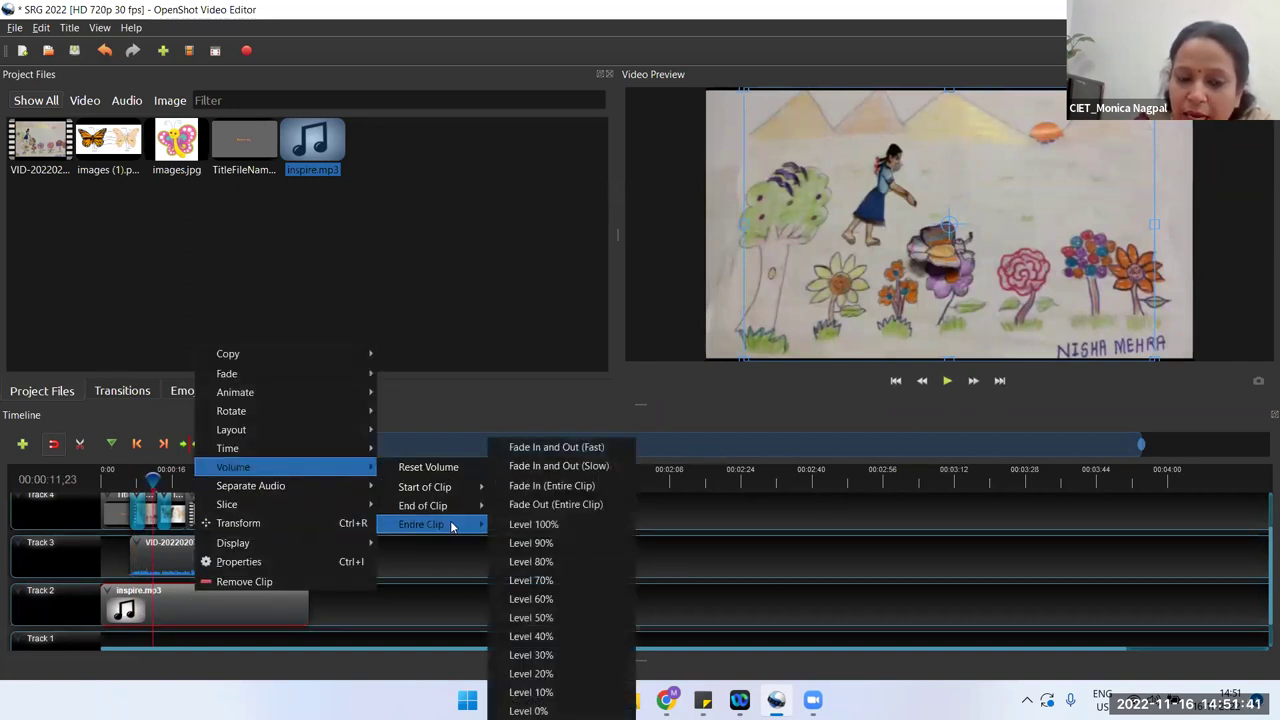
left_click(578, 618)
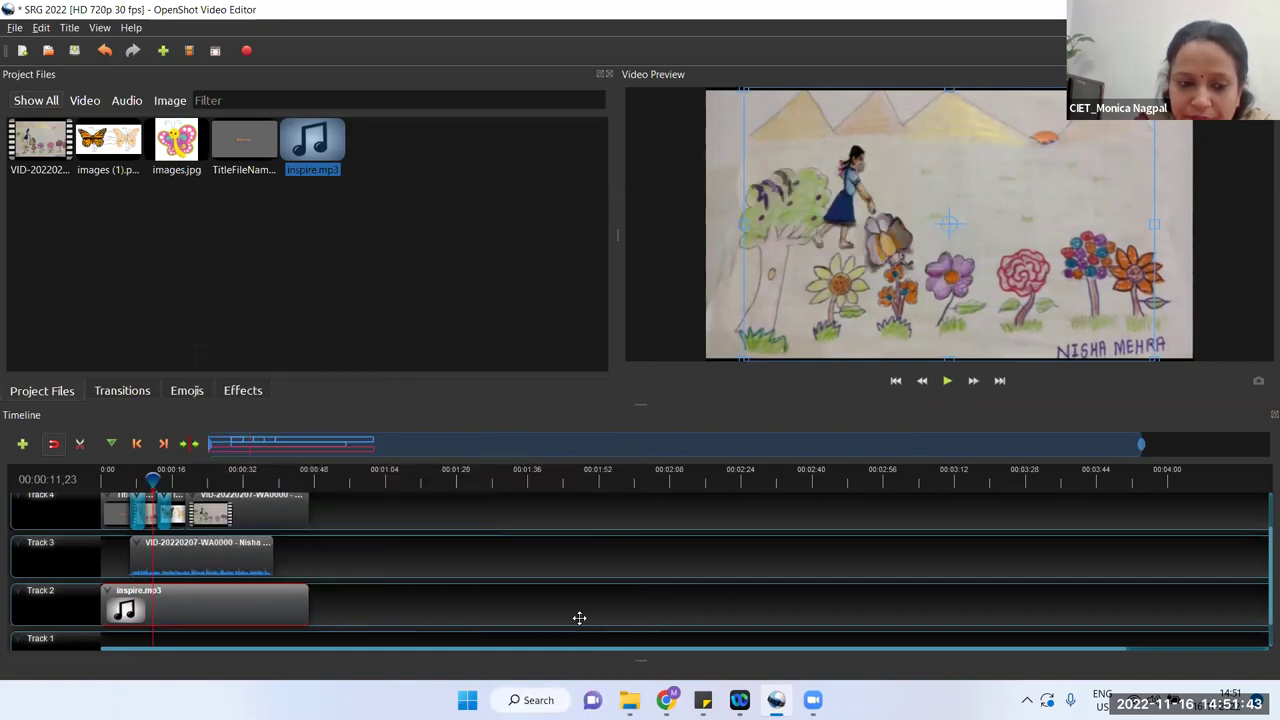
left_click(946, 381)
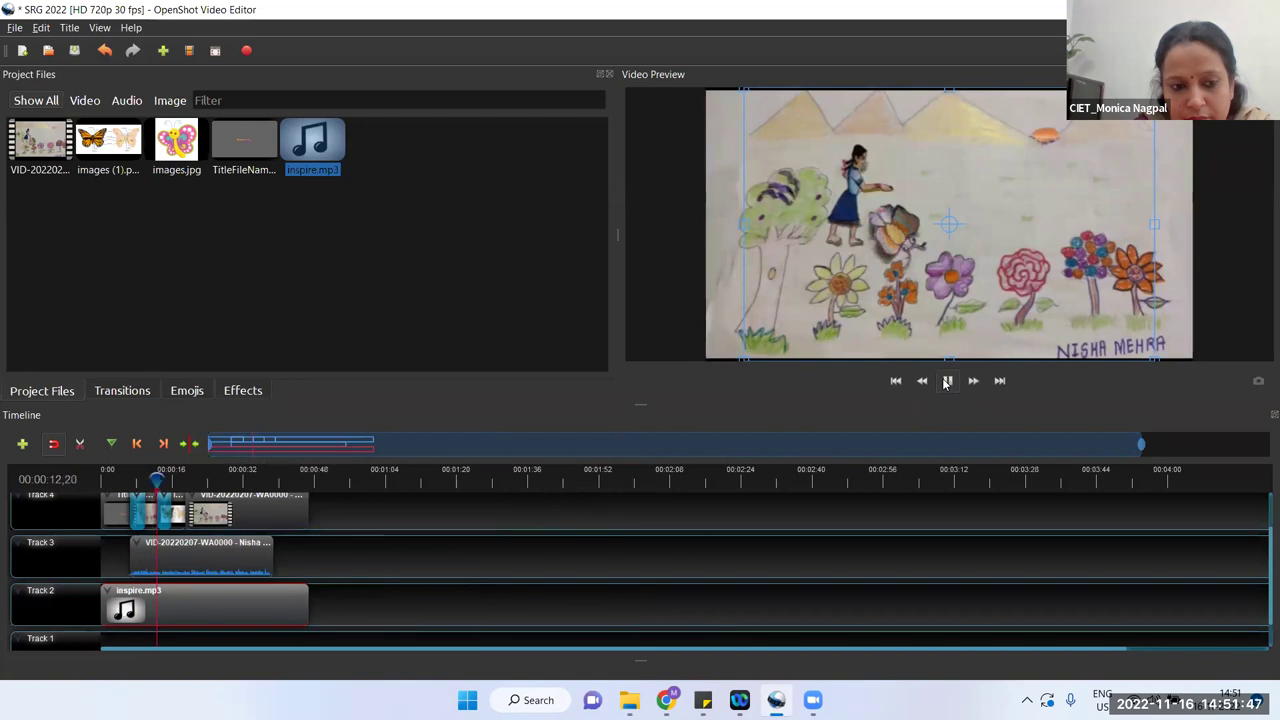
Step: Pause playback, set the music clip's entire-clip volume back to 10%, and preview again
right_click(211, 603)
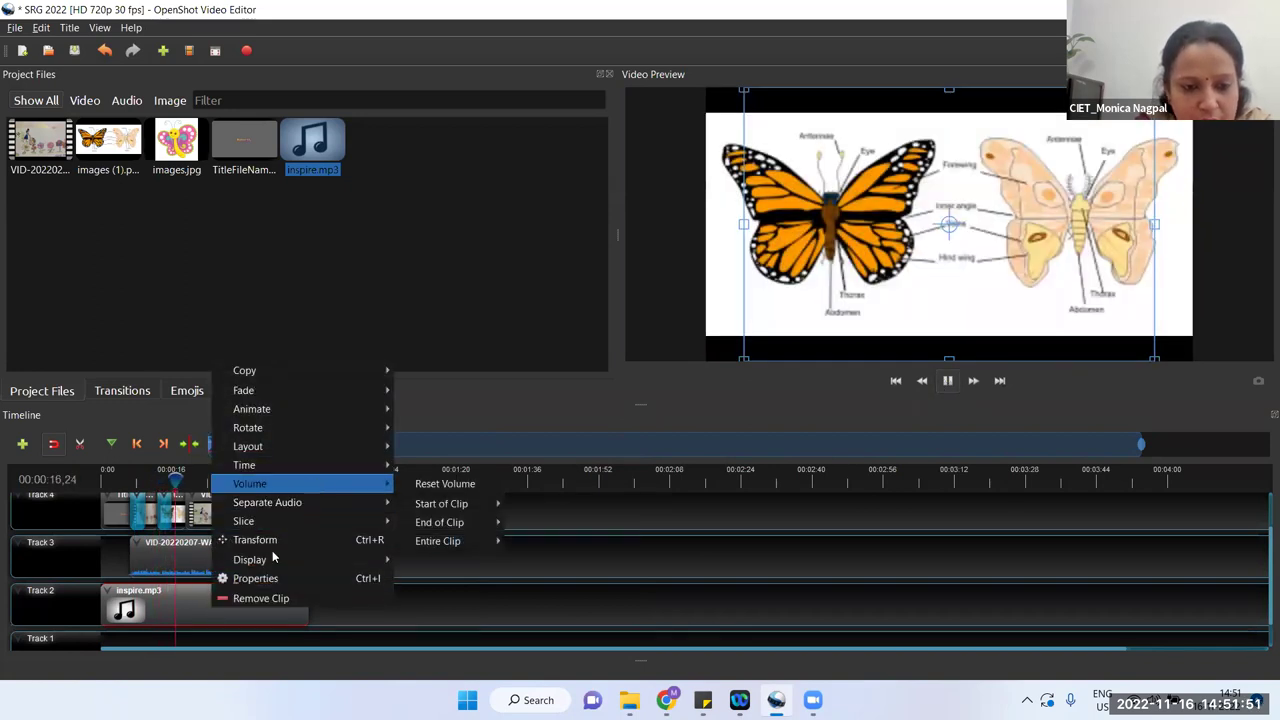
mouse_move(300, 502)
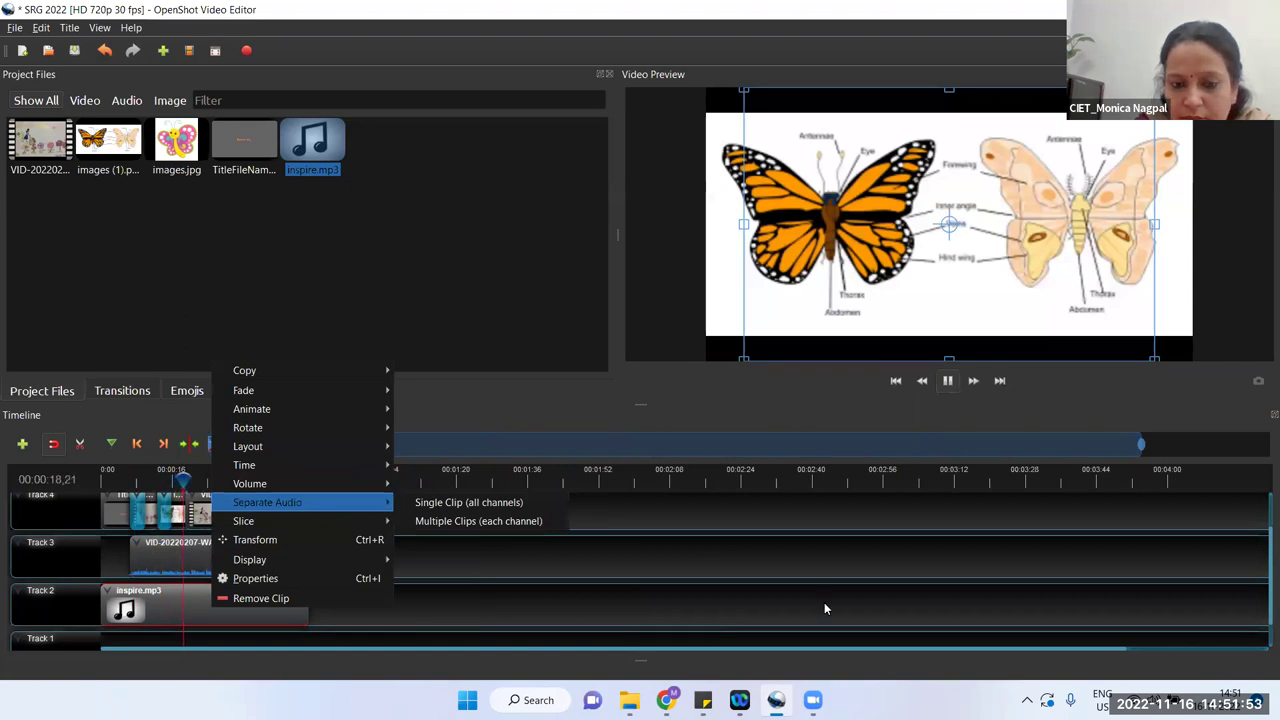
left_click(824, 608)
key("space")
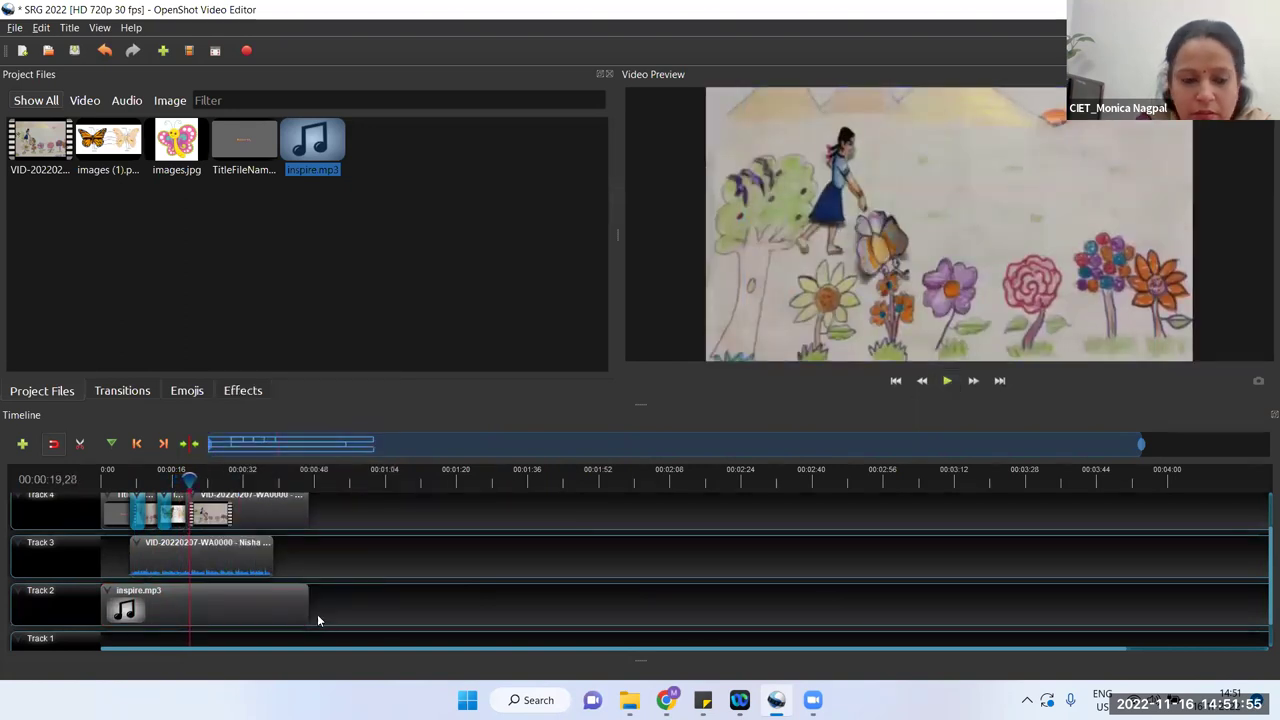
right_click(239, 598)
mouse_move(361, 484)
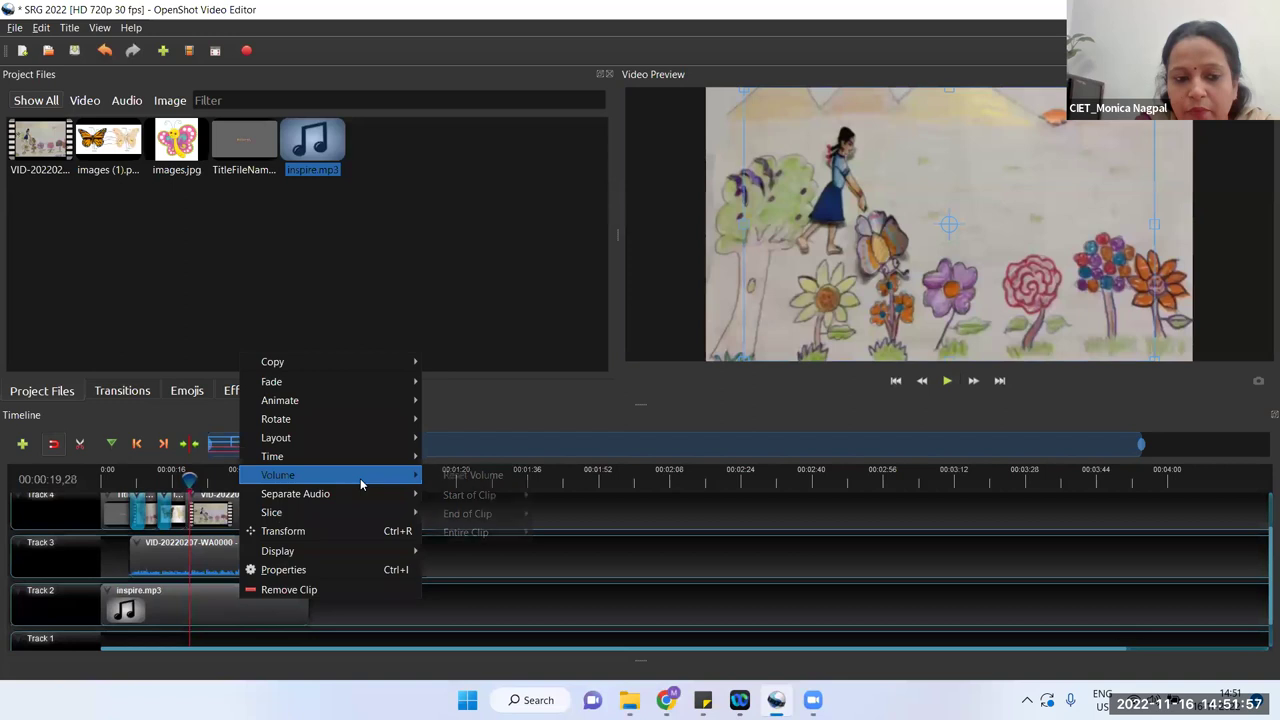
mouse_move(500, 533)
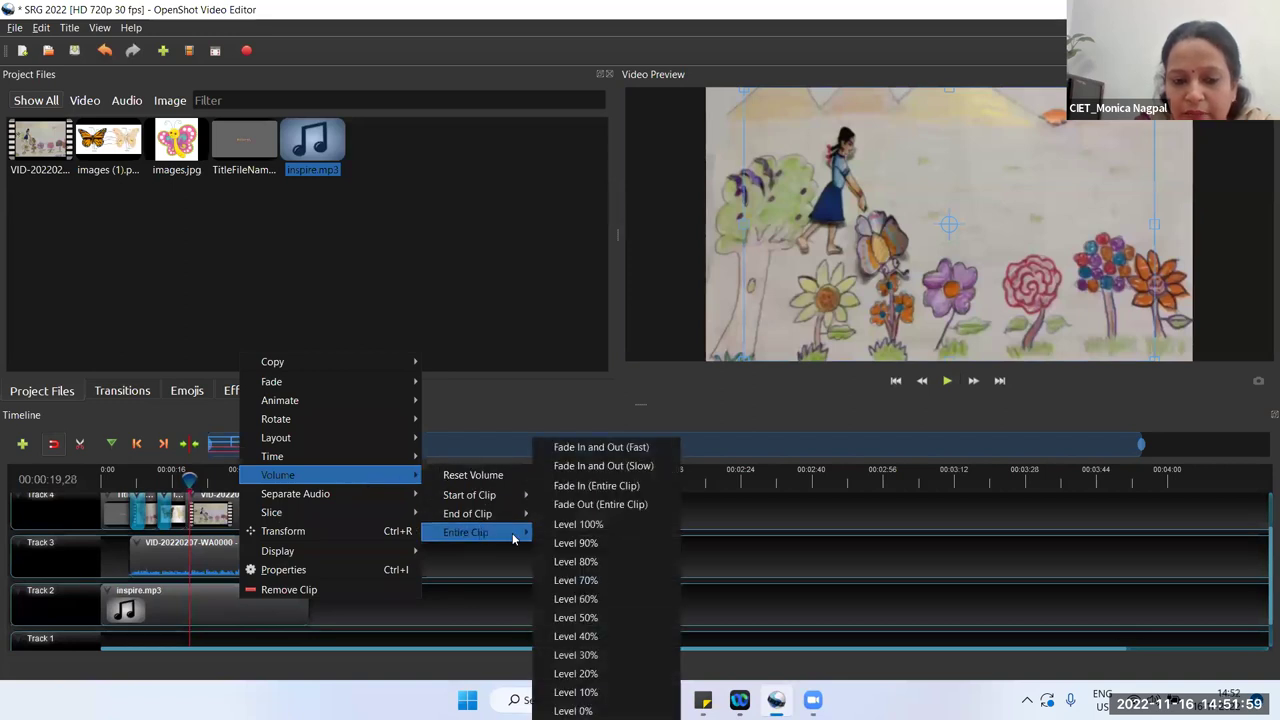
left_click(586, 693)
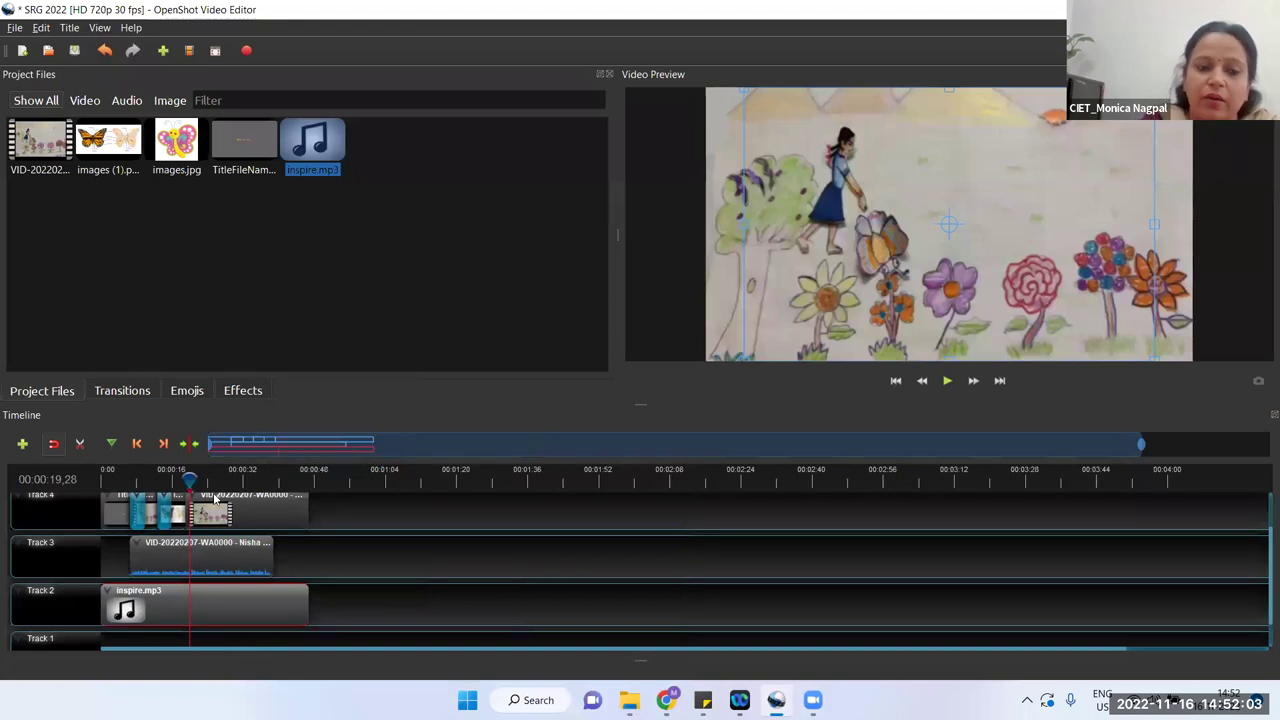
left_click(947, 381)
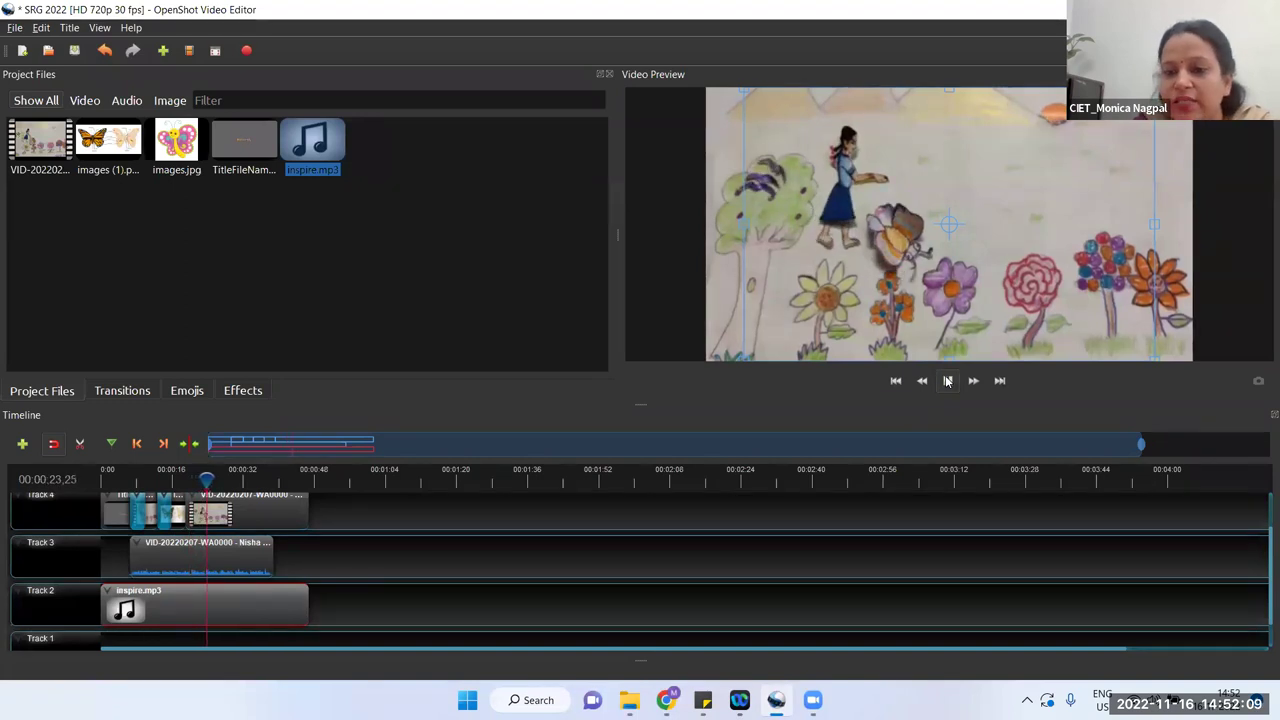
Step: Stop the preview, deselect the music clip, and scroll the timeline up to reveal Track 5
left_click(947, 384)
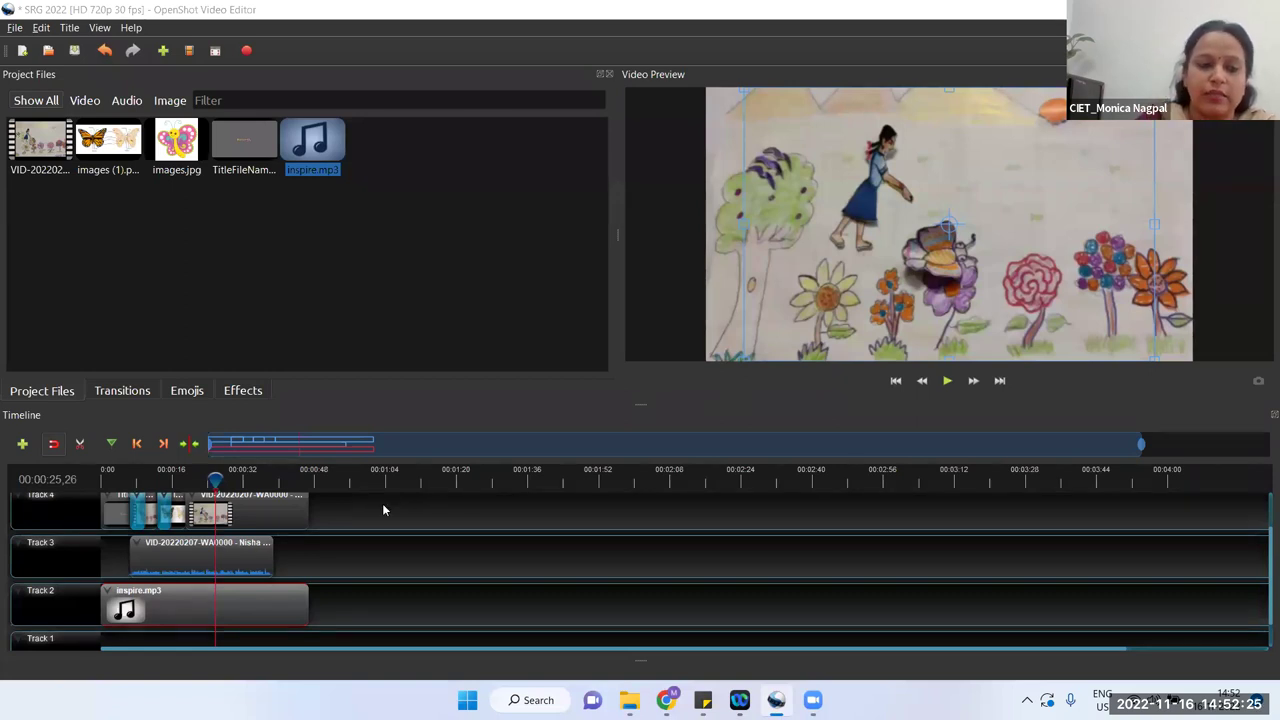
left_click(446, 492)
scroll(446, 492, "up", 1)
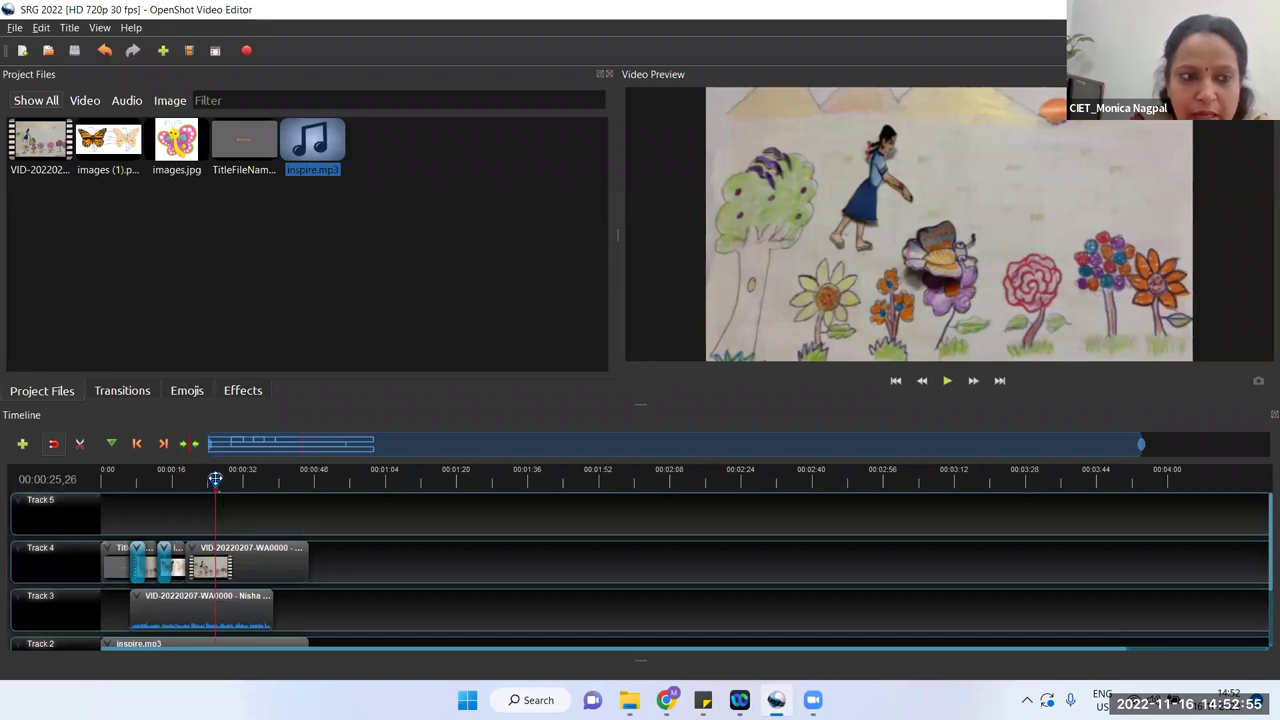
Step: Drop images.jpg from Project Files onto Track 5 near 24 seconds
left_click(172, 472)
left_click(422, 470)
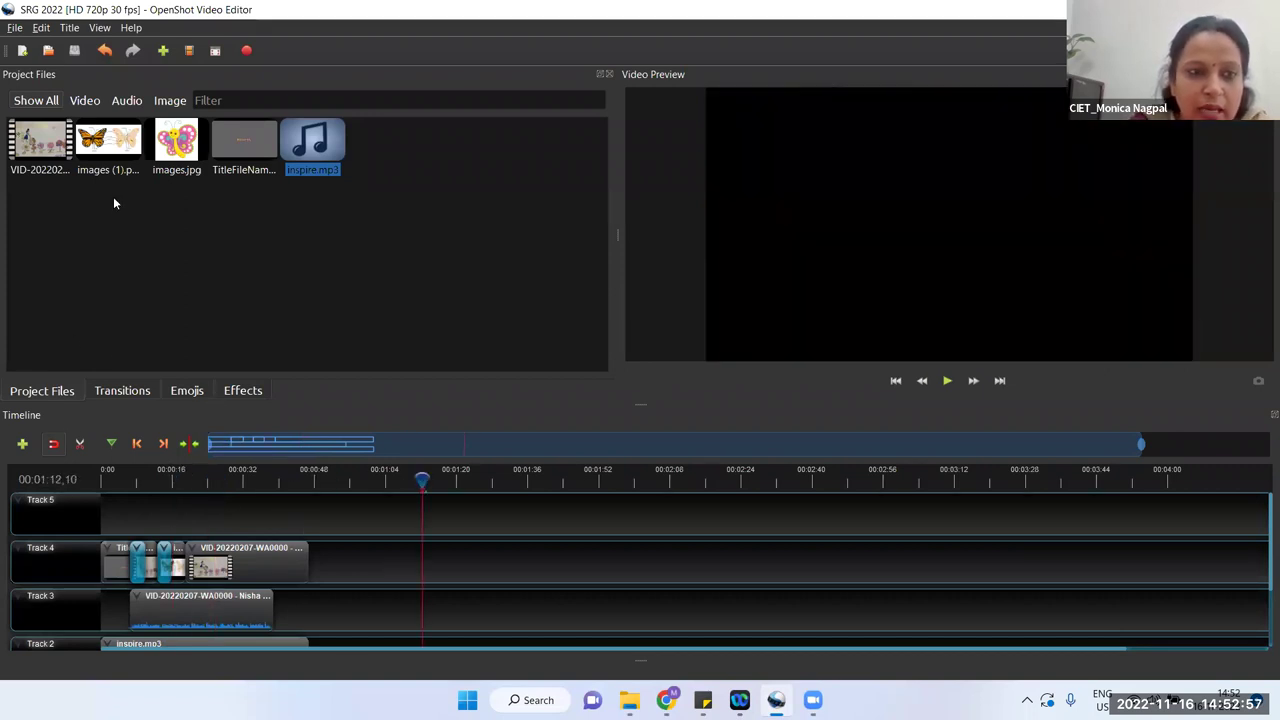
left_click_drag(183, 140, 220, 505)
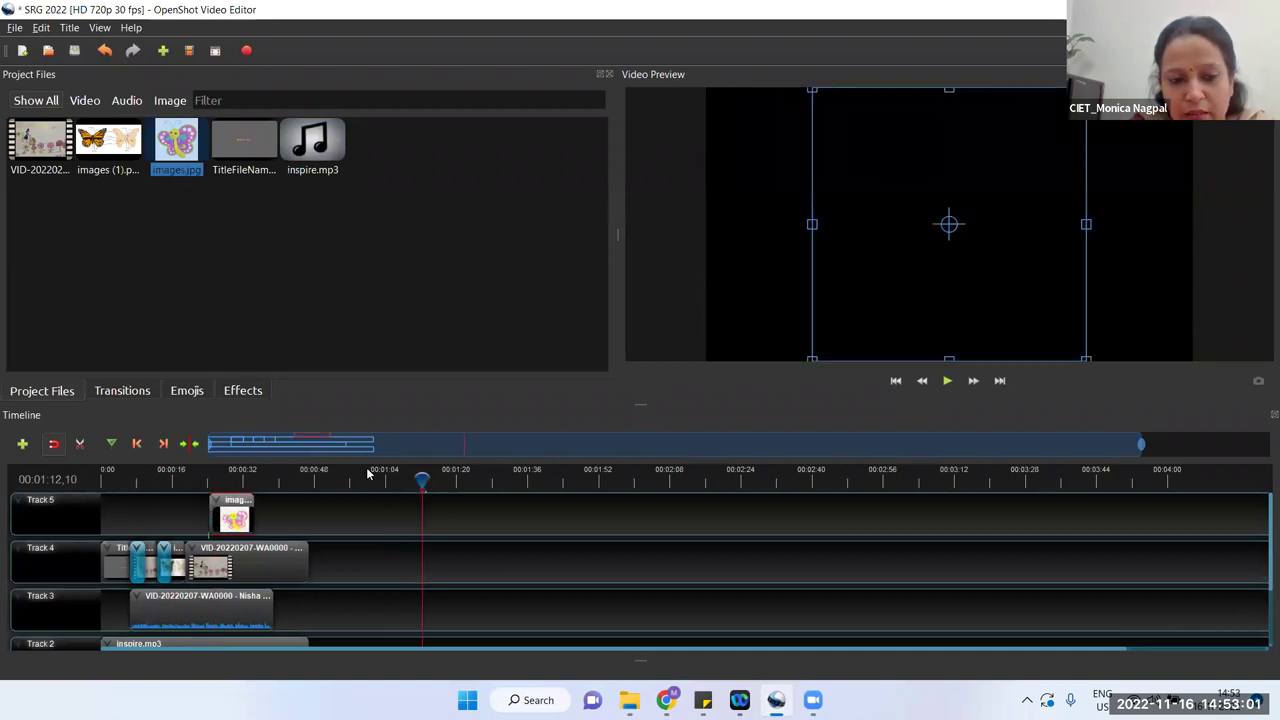
Step: Preview from about 22 seconds to check the butterfly image over the video
left_click_drag(423, 477, 200, 480)
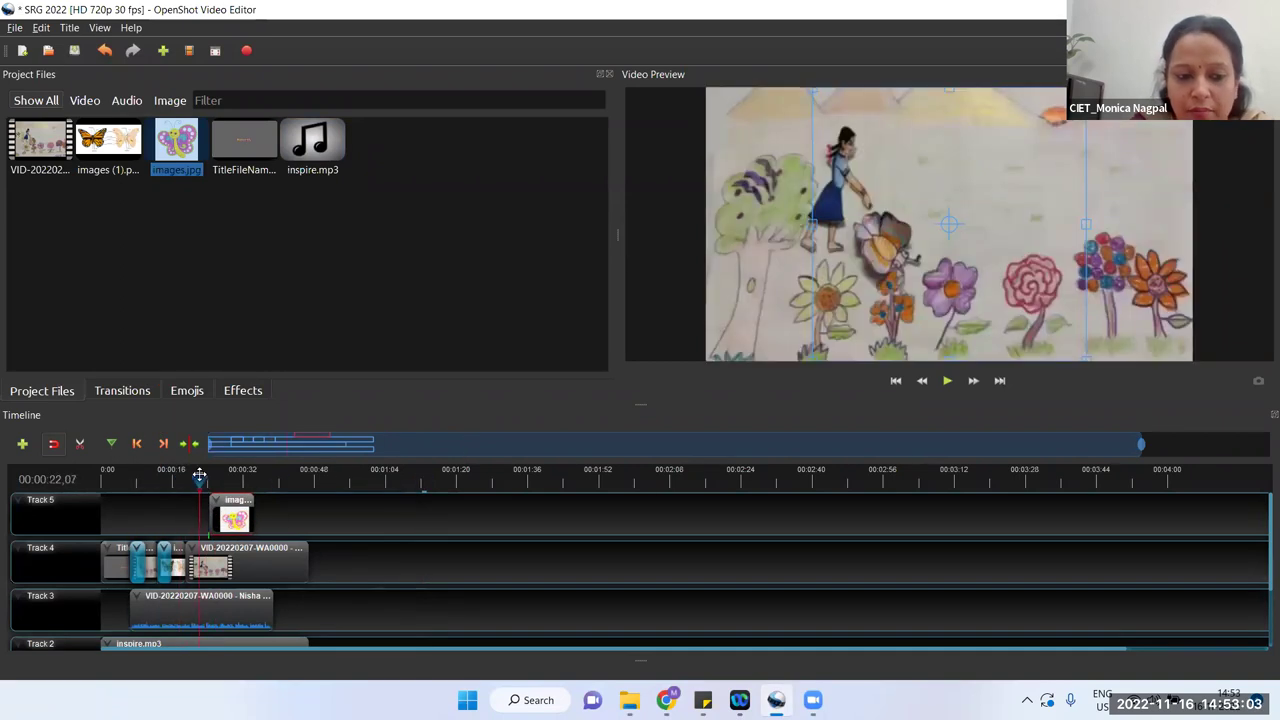
left_click(945, 383)
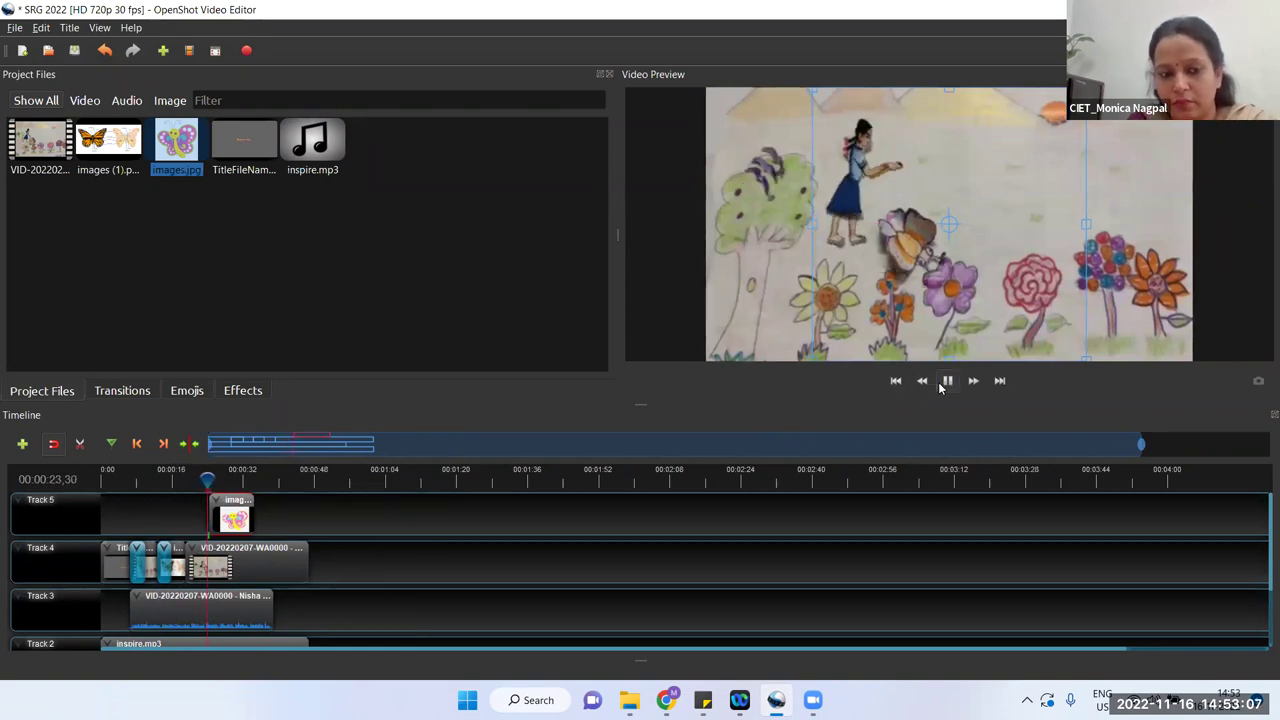
left_click(940, 388)
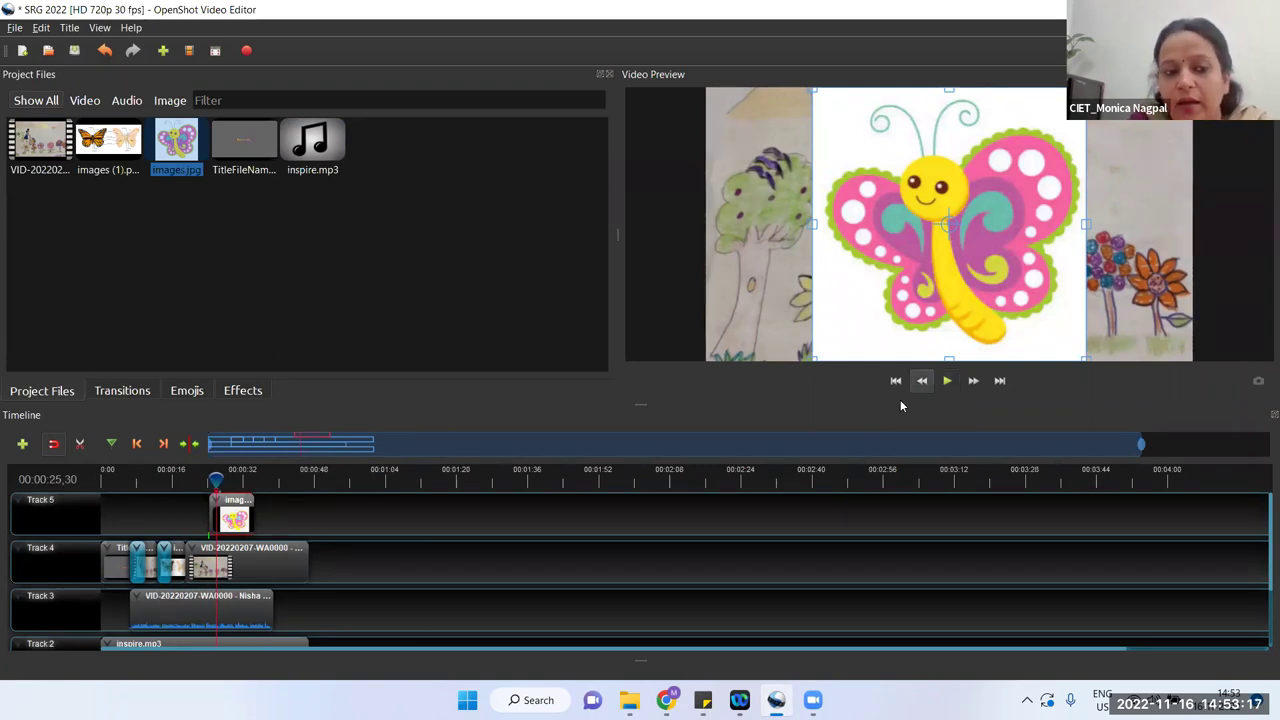
left_click(381, 545)
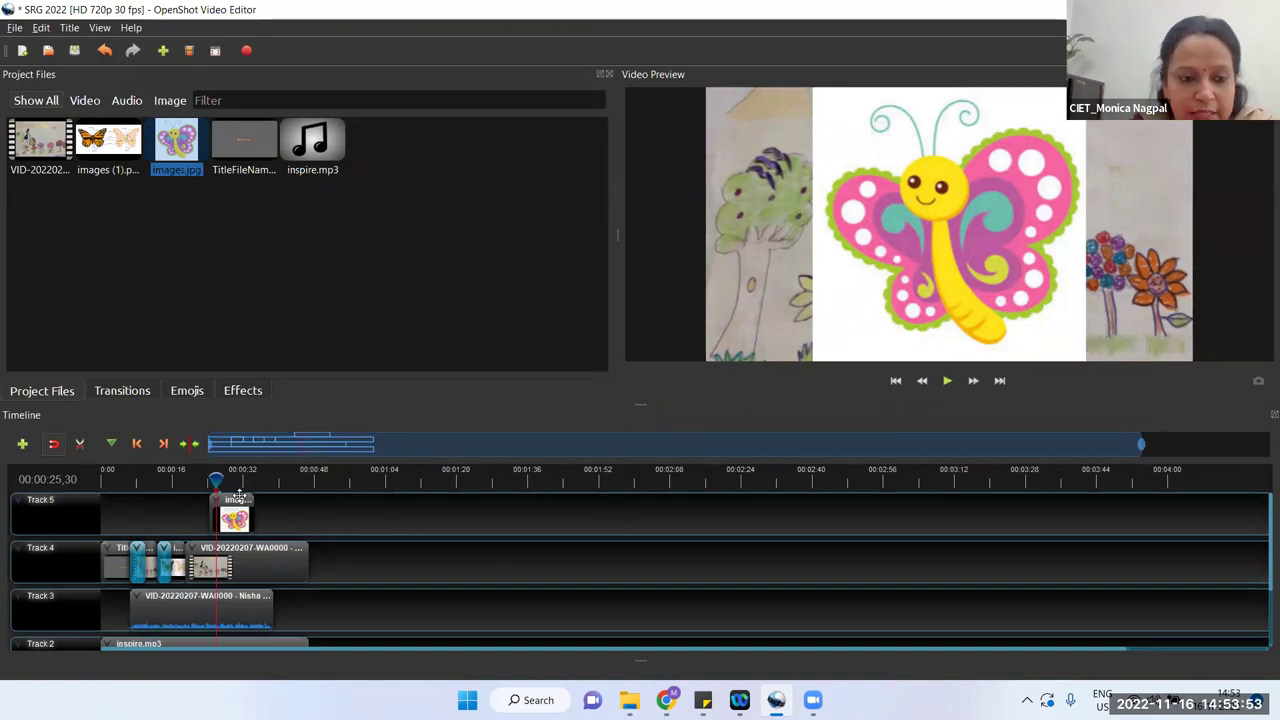
left_click(209, 477)
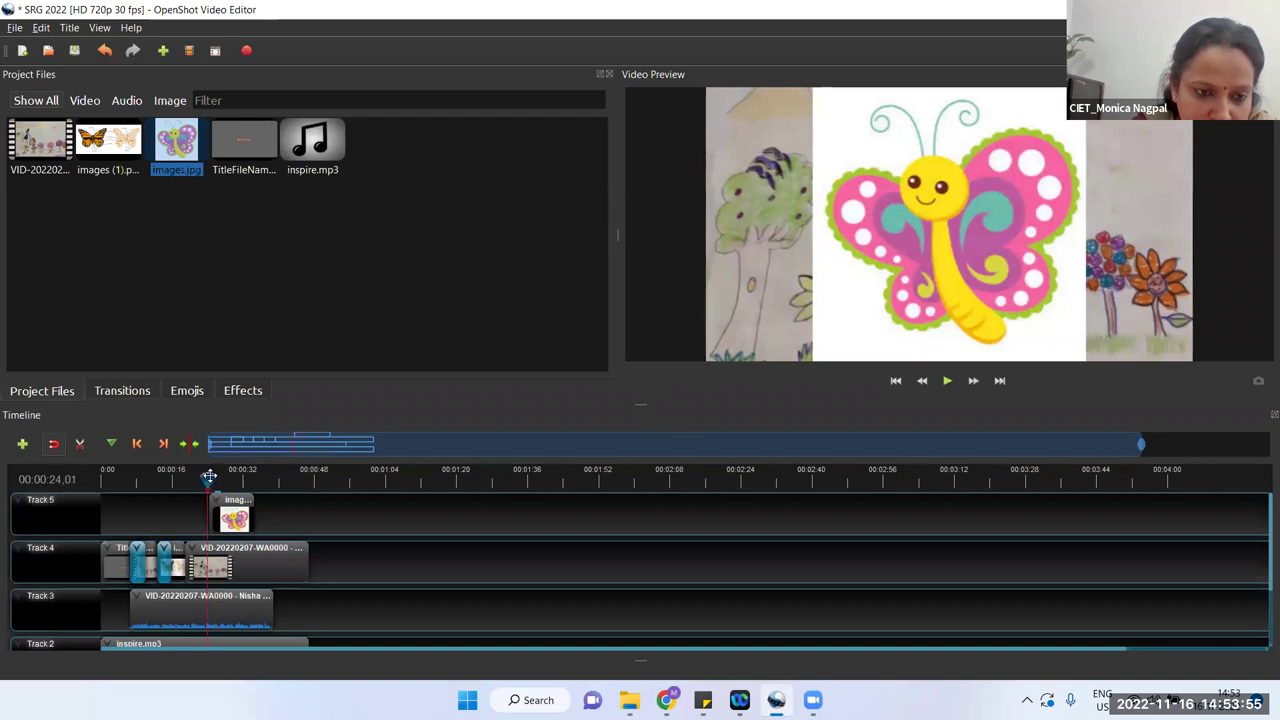
Step: Stretch the images.jpg clip's end rightward and pull its start back to the Track 3 clip's start, near 6 seconds
left_click_drag(210, 477, 228, 477)
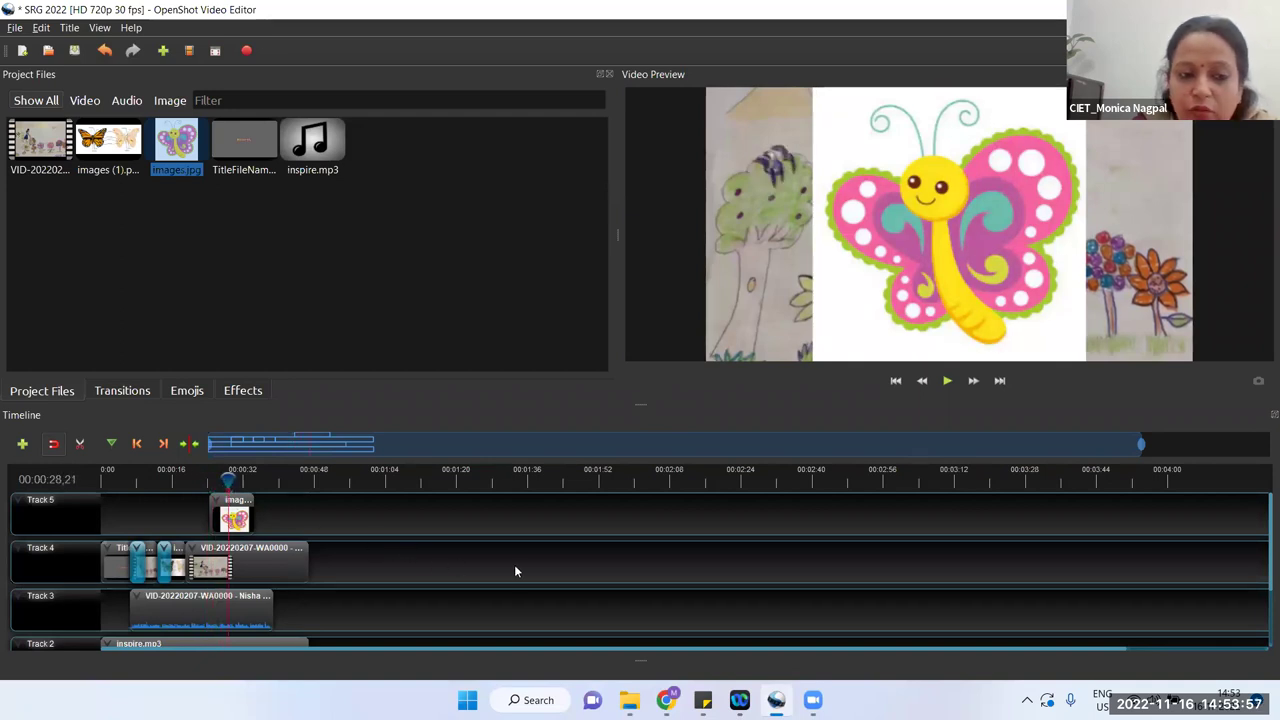
left_click_drag(230, 479, 480, 479)
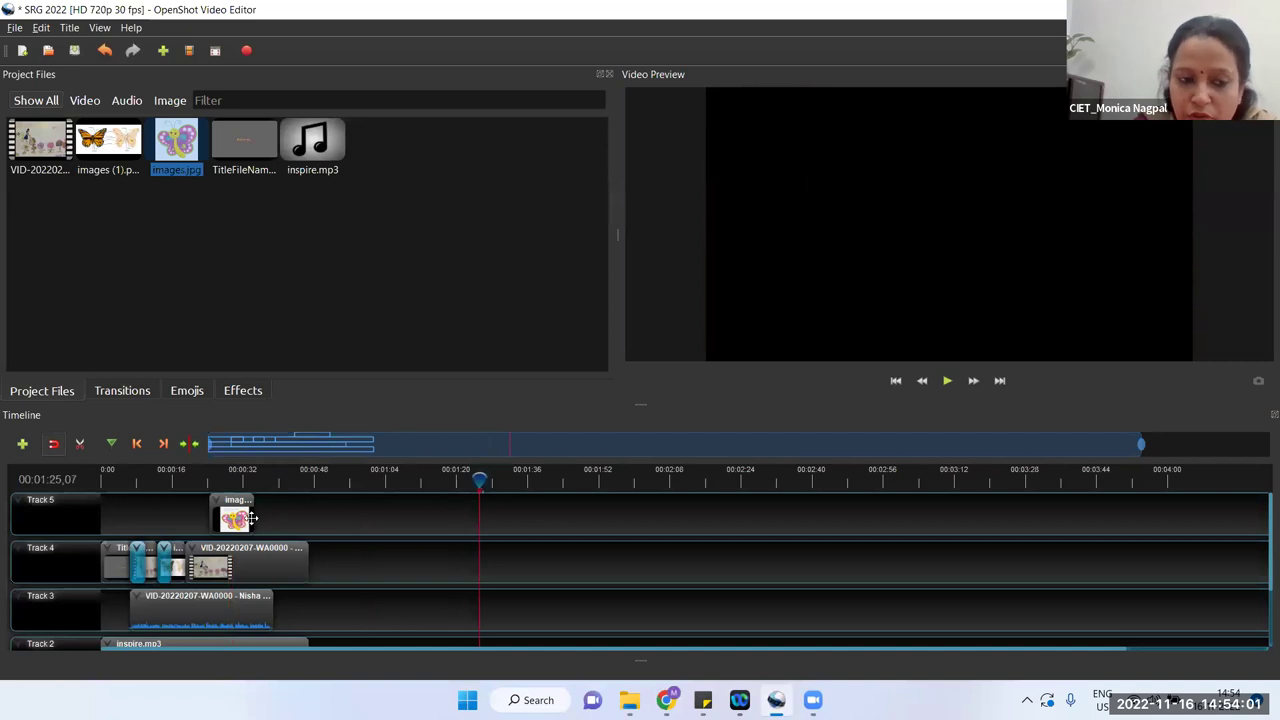
left_click_drag(256, 518, 307, 518)
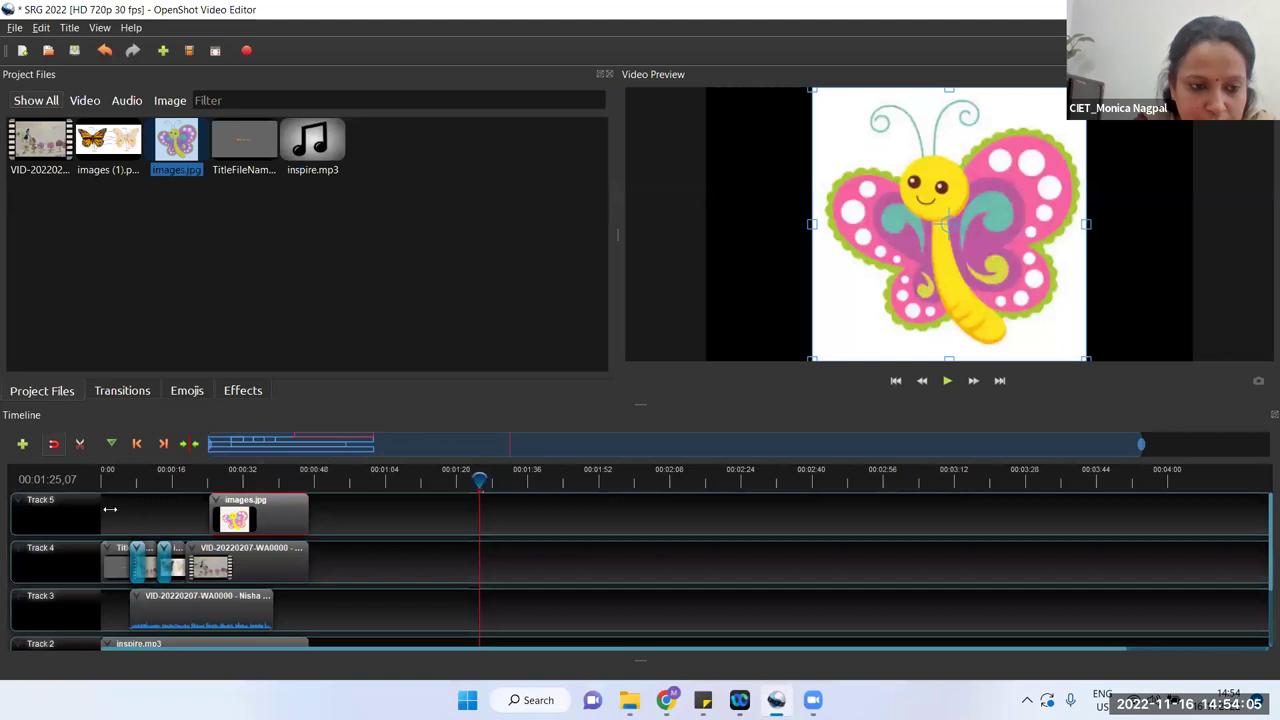
left_click_drag(122, 504, 134, 504)
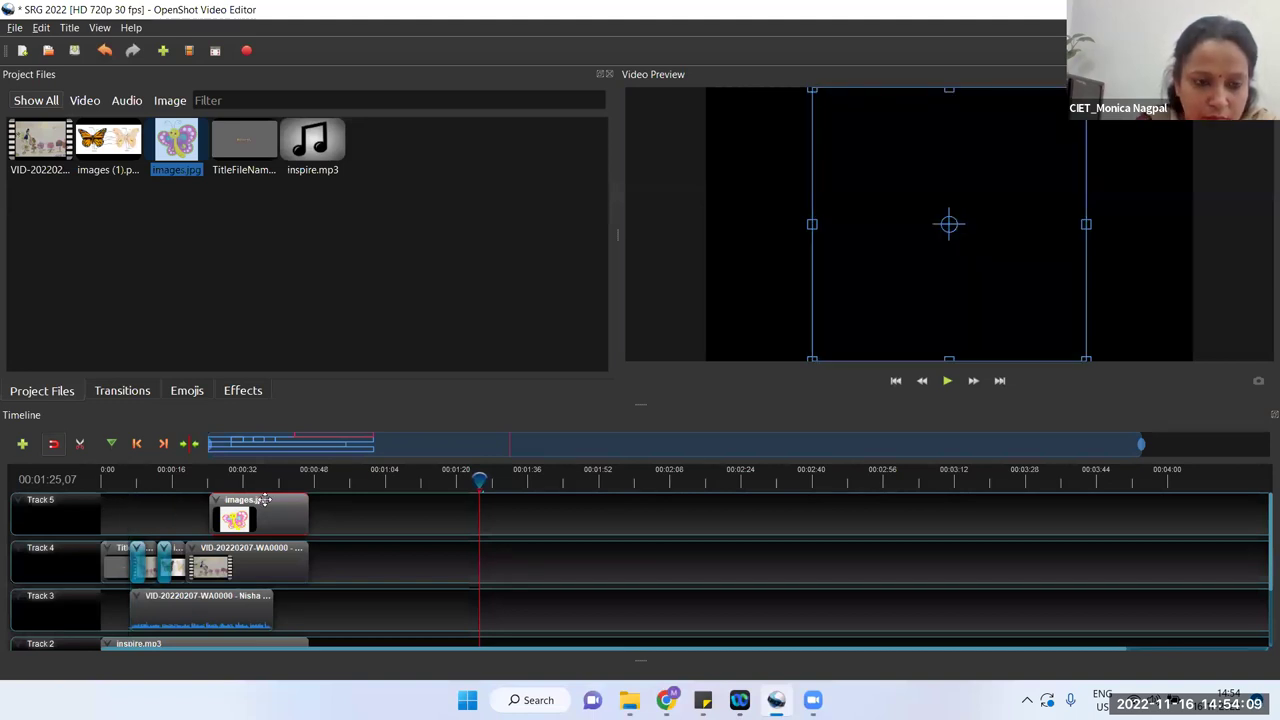
left_click_drag(264, 500, 309, 511)
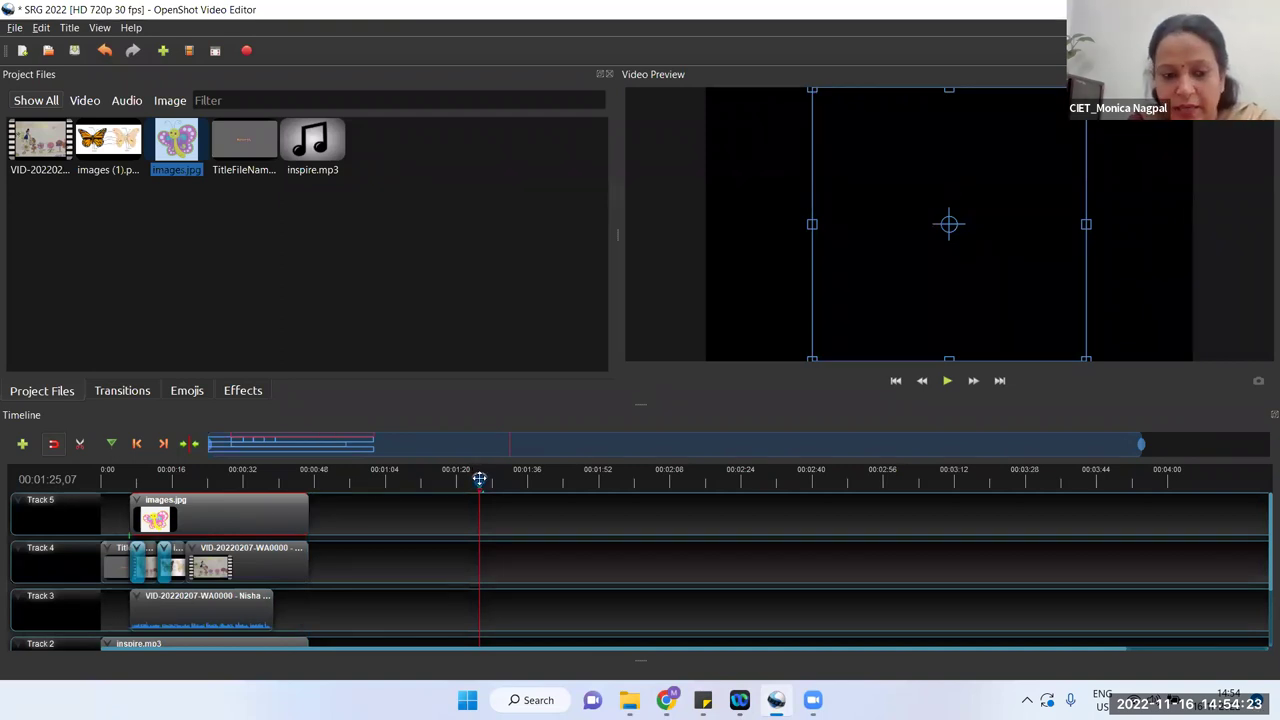
left_click_drag(178, 482, 129, 482)
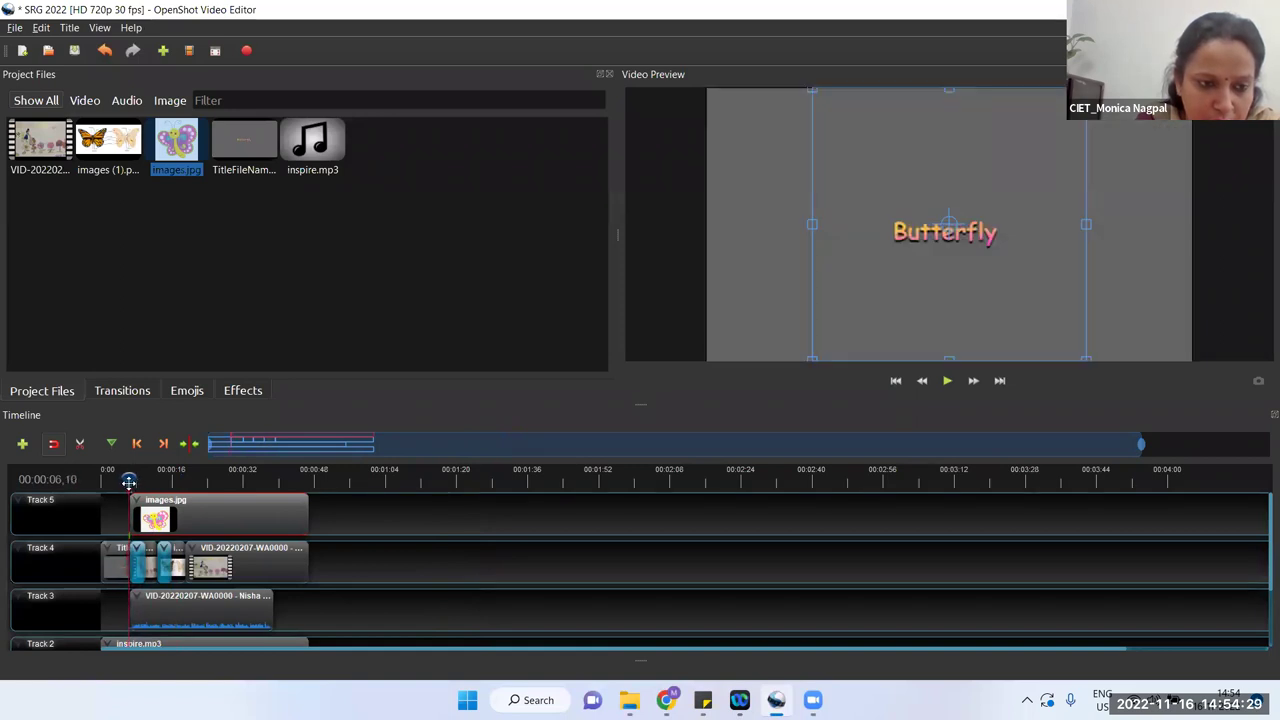
Step: Scale the butterfly image down to a small thumbnail and move it to the frame's top-left corner
left_click_drag(129, 482, 130, 482)
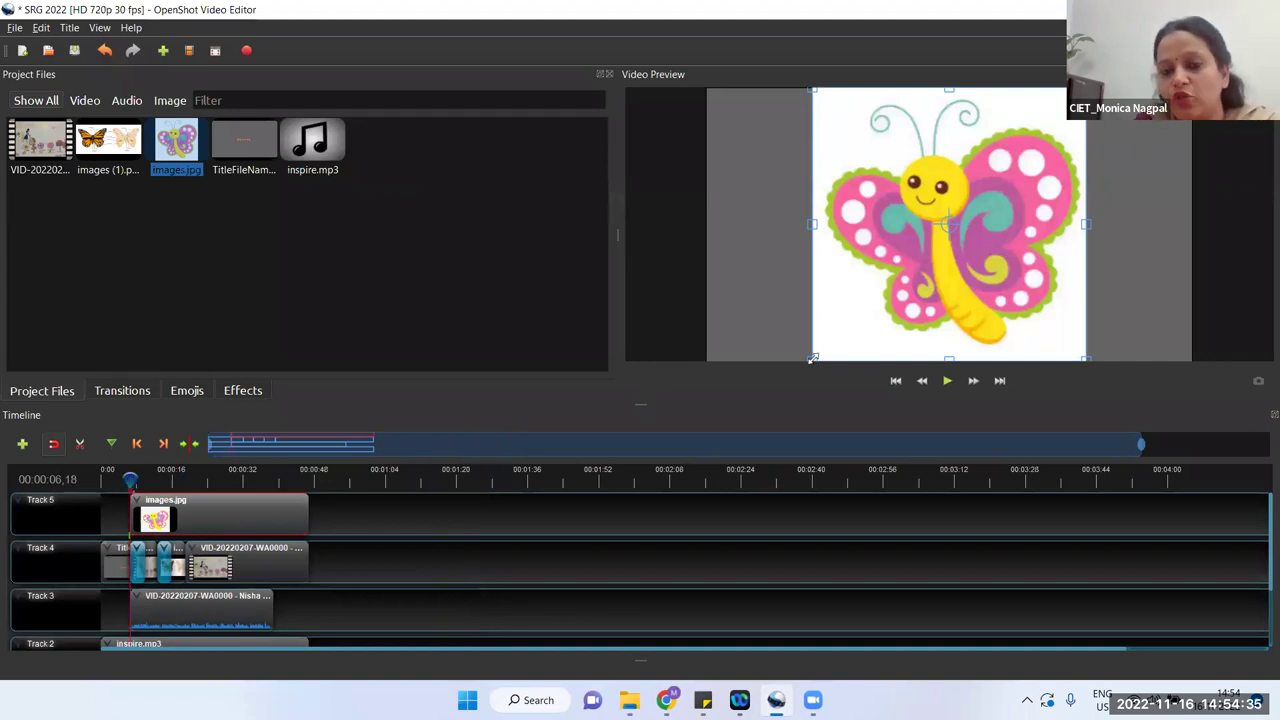
left_click_drag(812, 357, 956, 228)
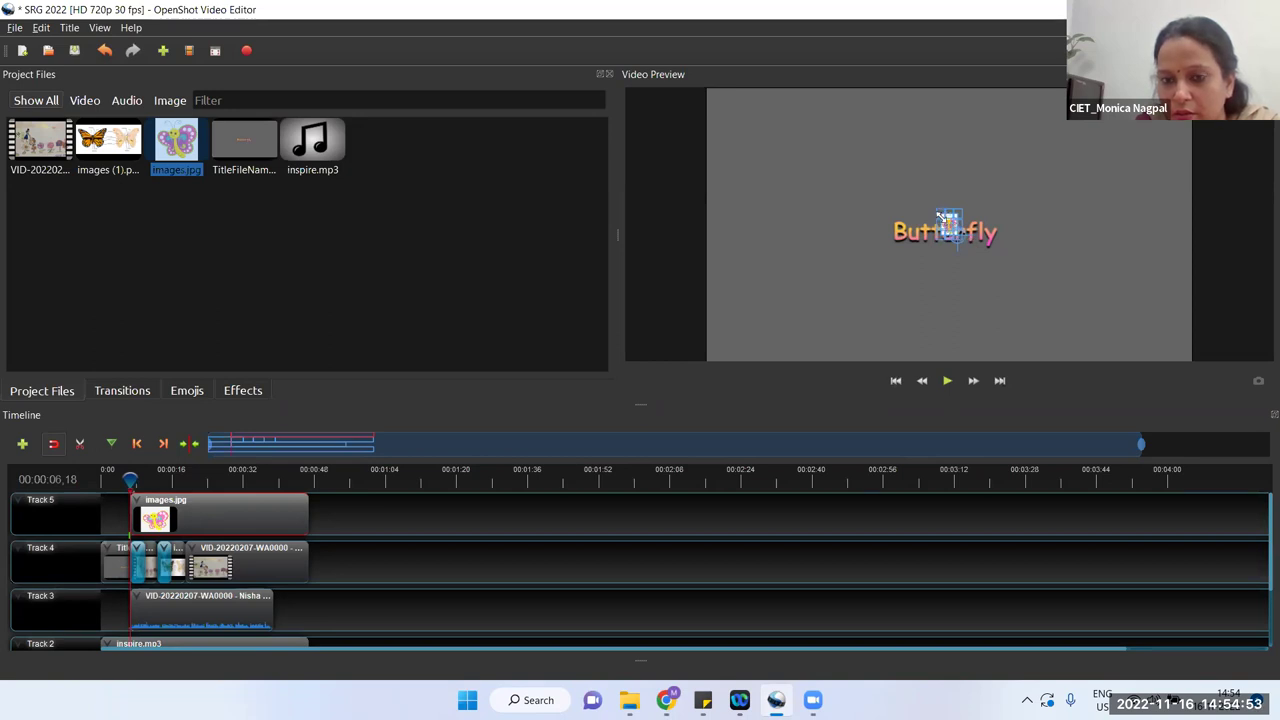
left_click_drag(932, 211, 718, 102)
key("ctrl+z")
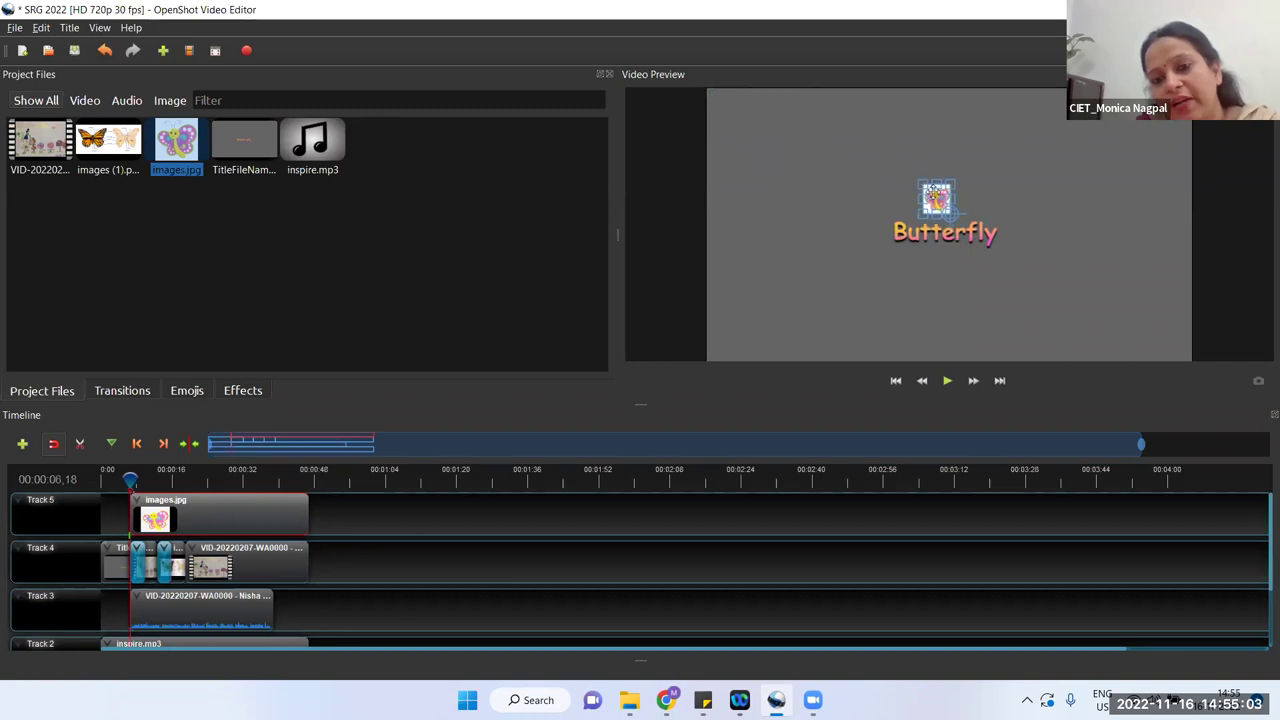
left_click_drag(921, 184, 886, 160)
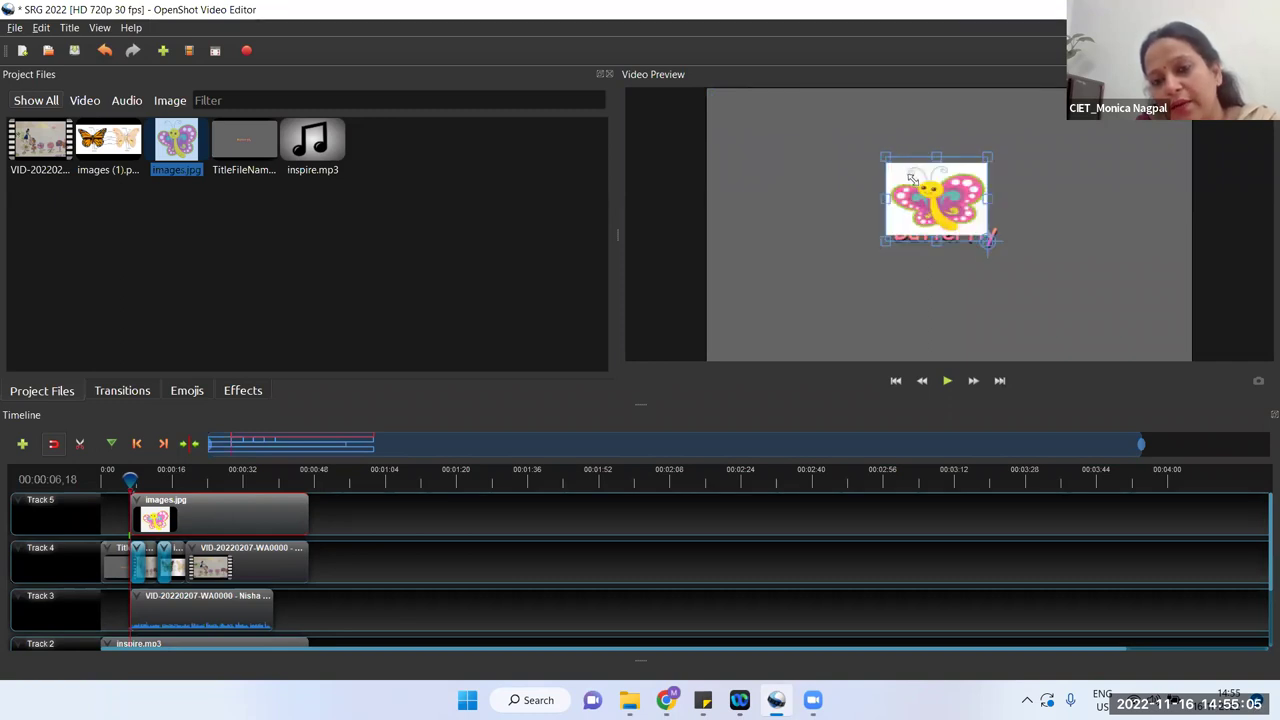
key("ctrl+z")
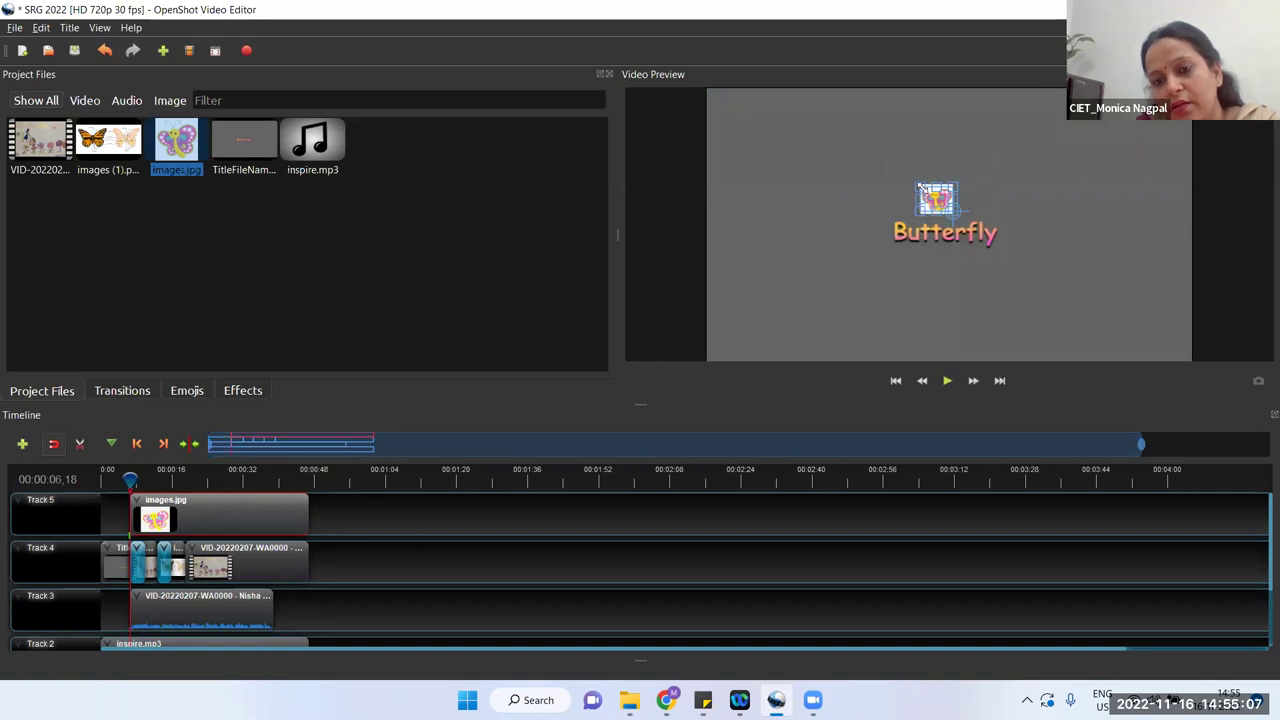
left_click_drag(938, 198, 730, 106)
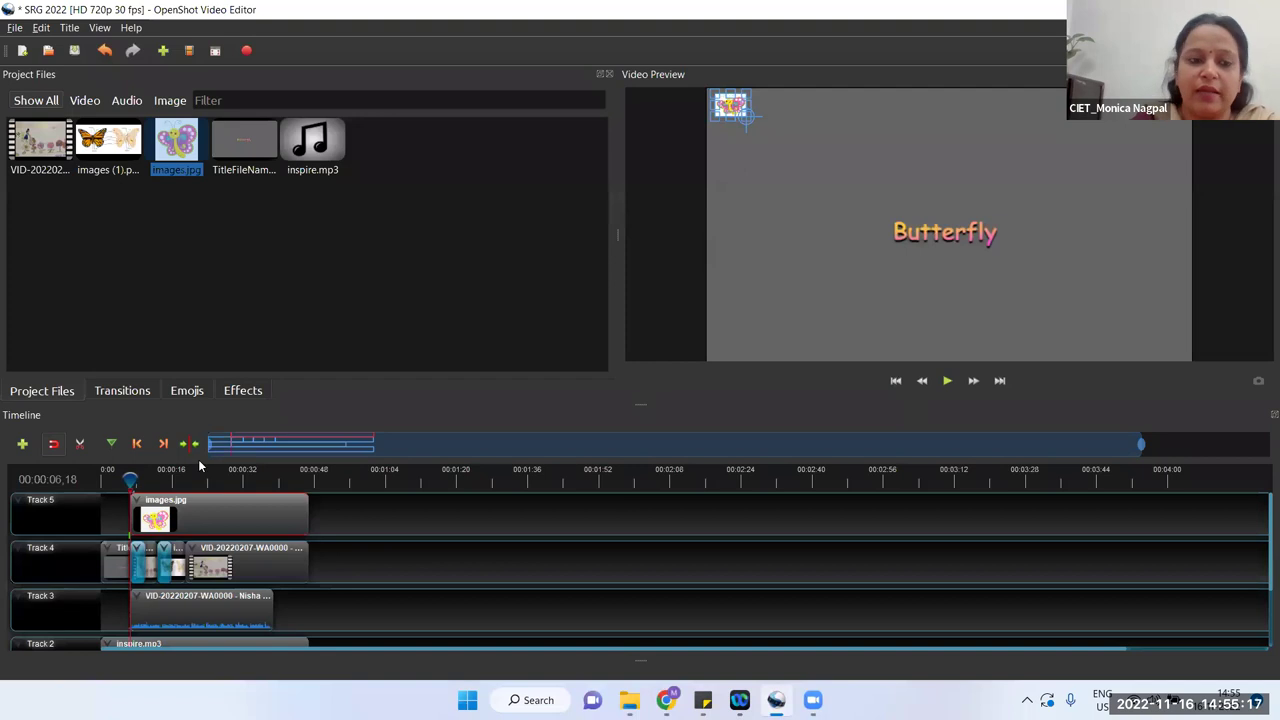
Step: Play the preview to check the layout, deselect the image clip, and add Track 6
left_click(947, 381)
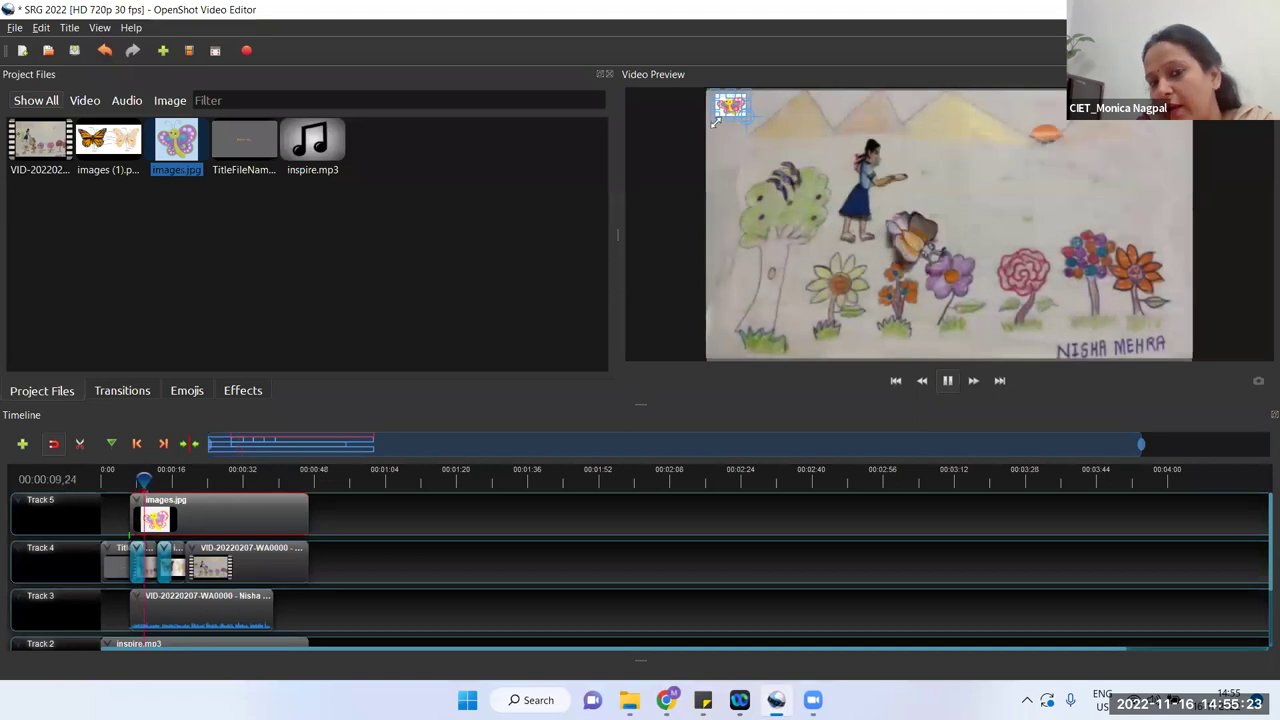
left_click(945, 385)
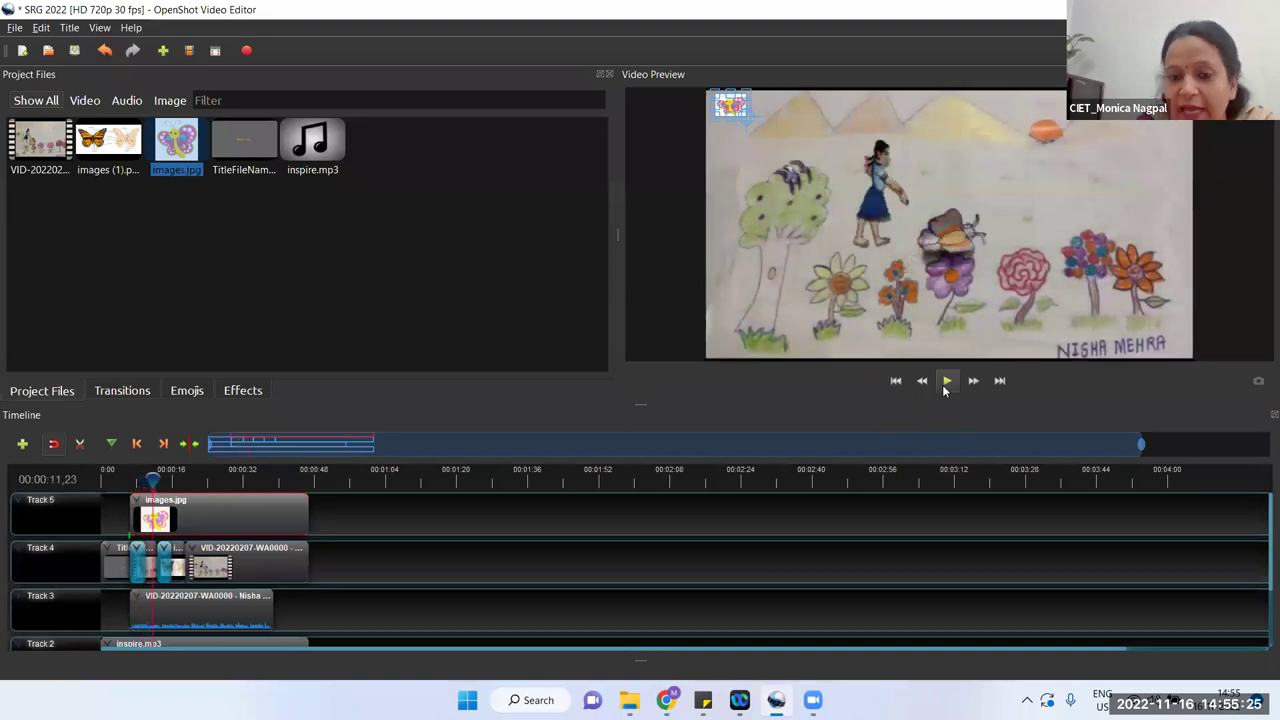
left_click(369, 572)
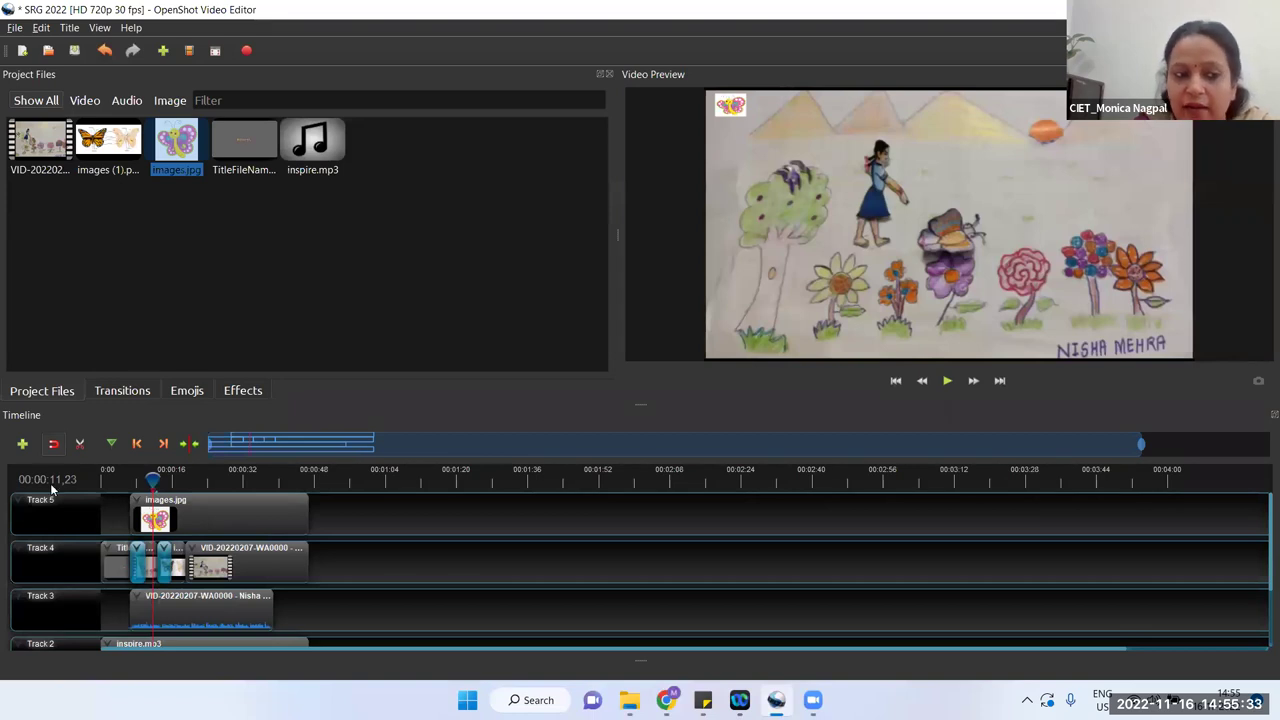
left_click(28, 446)
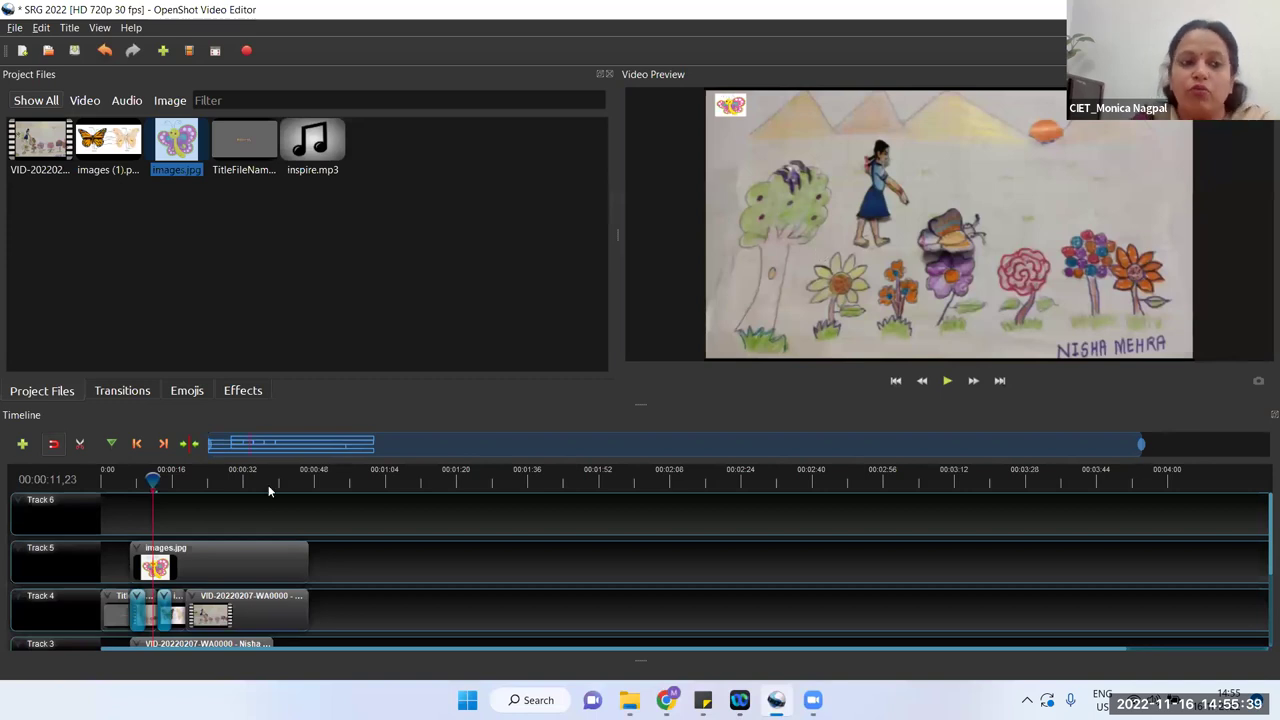
Step: Start a Footer 2 title and replace its Line 1 text with the artist's name
left_click(70, 28)
left_click(86, 44)
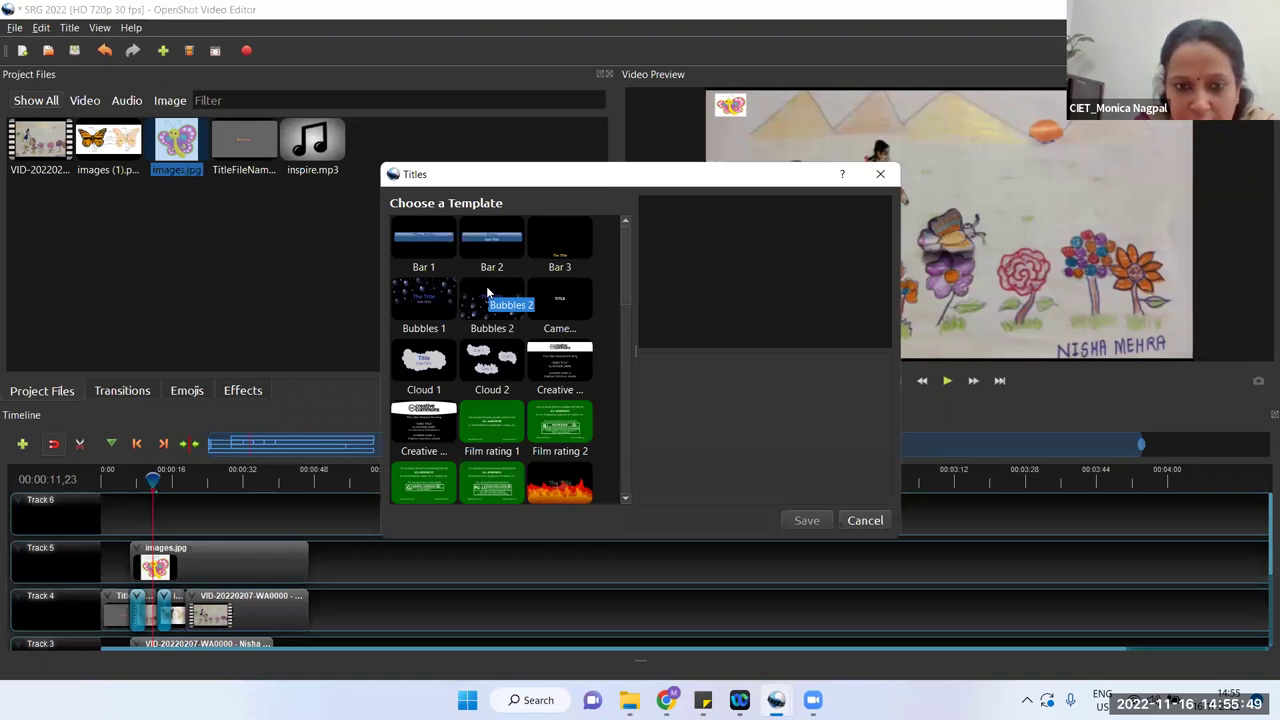
left_click_drag(625, 298, 625, 347)
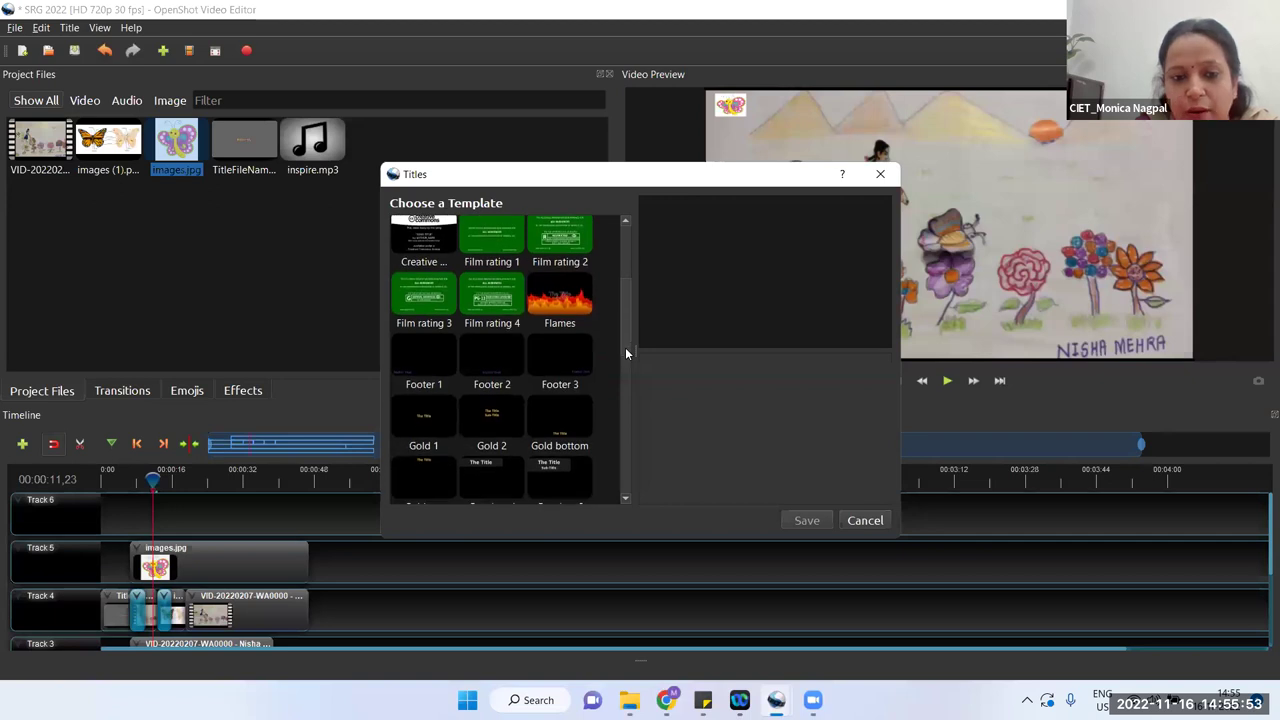
left_click(489, 352)
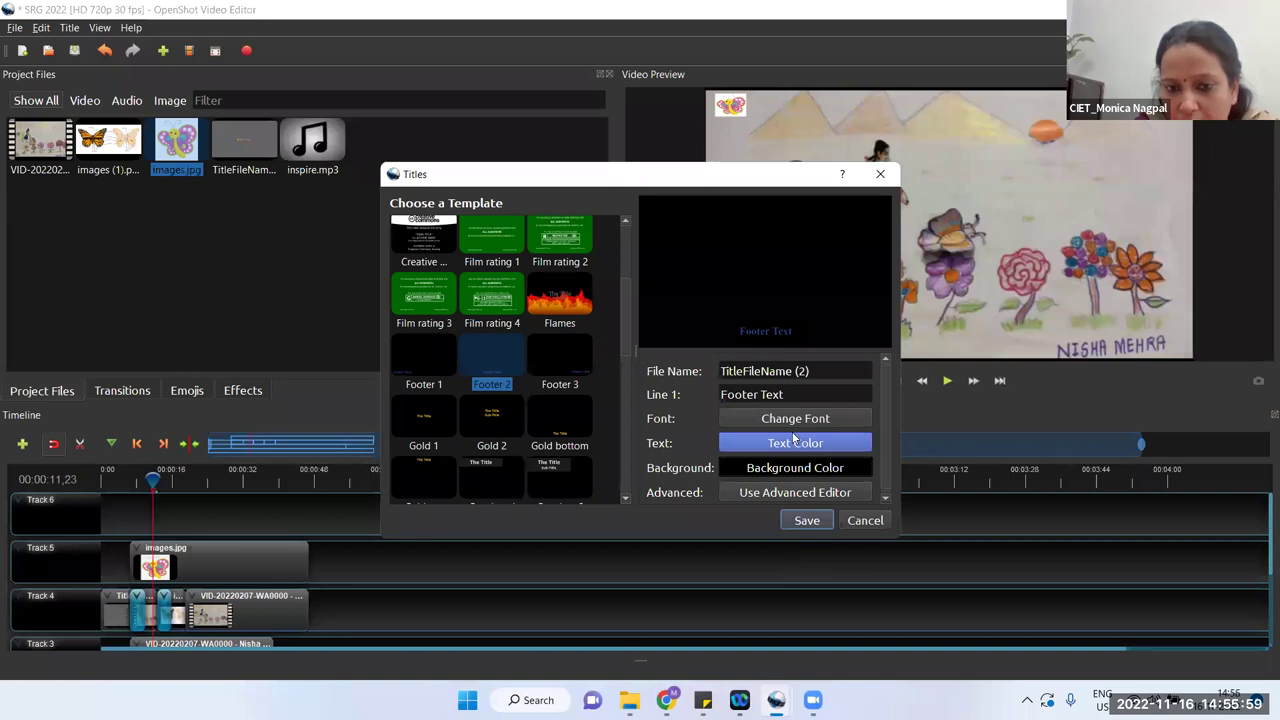
triple_click(770, 395)
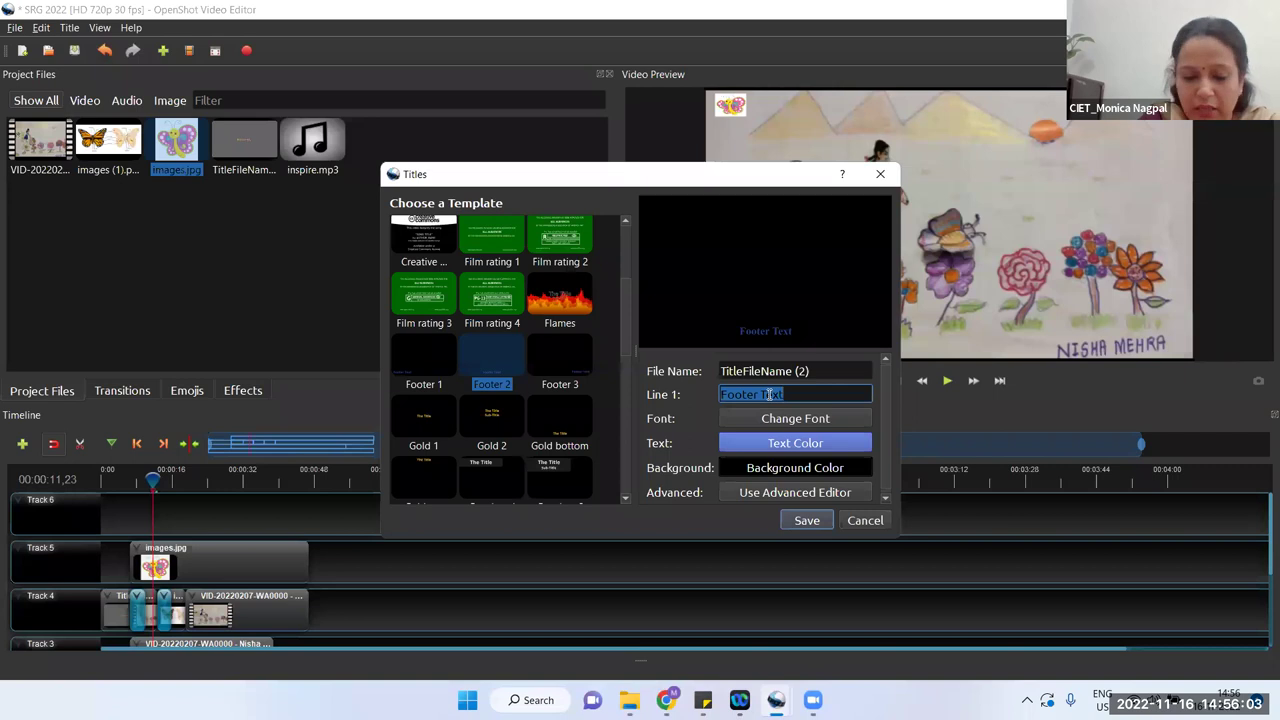
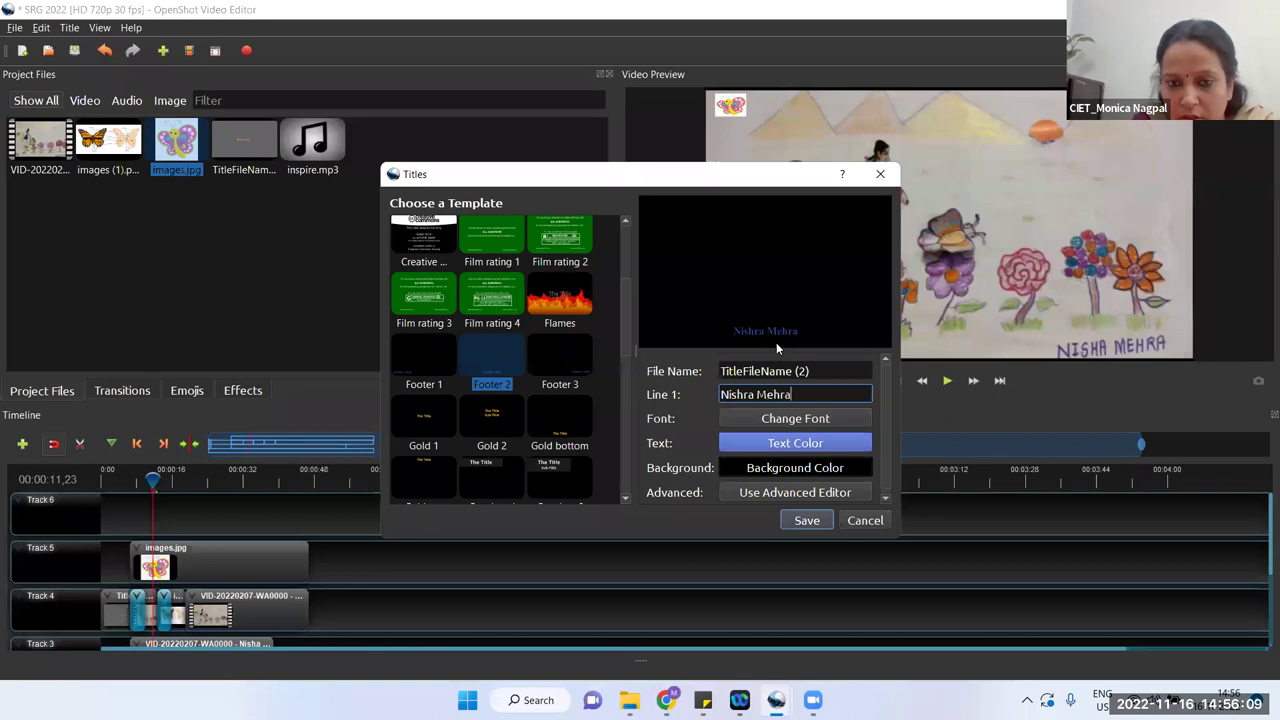
Step: Set the title text colour to dark red and save the title into the project
left_click(785, 449)
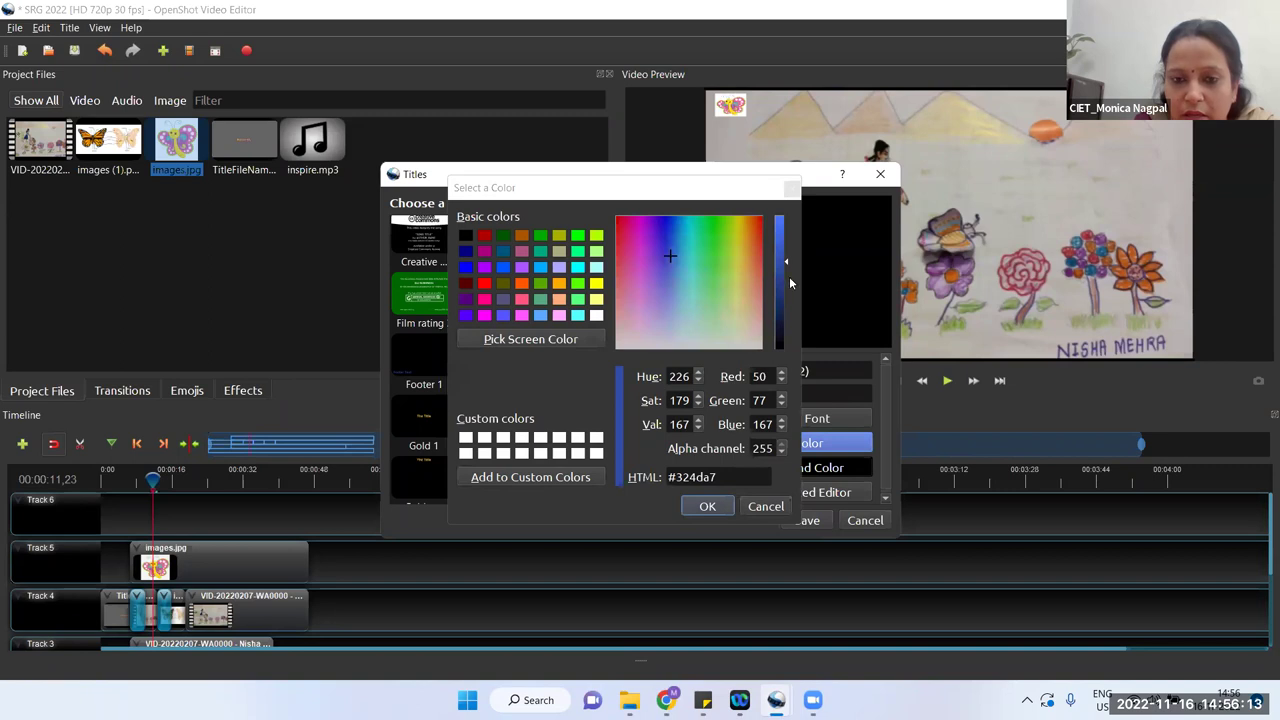
left_click(757, 232)
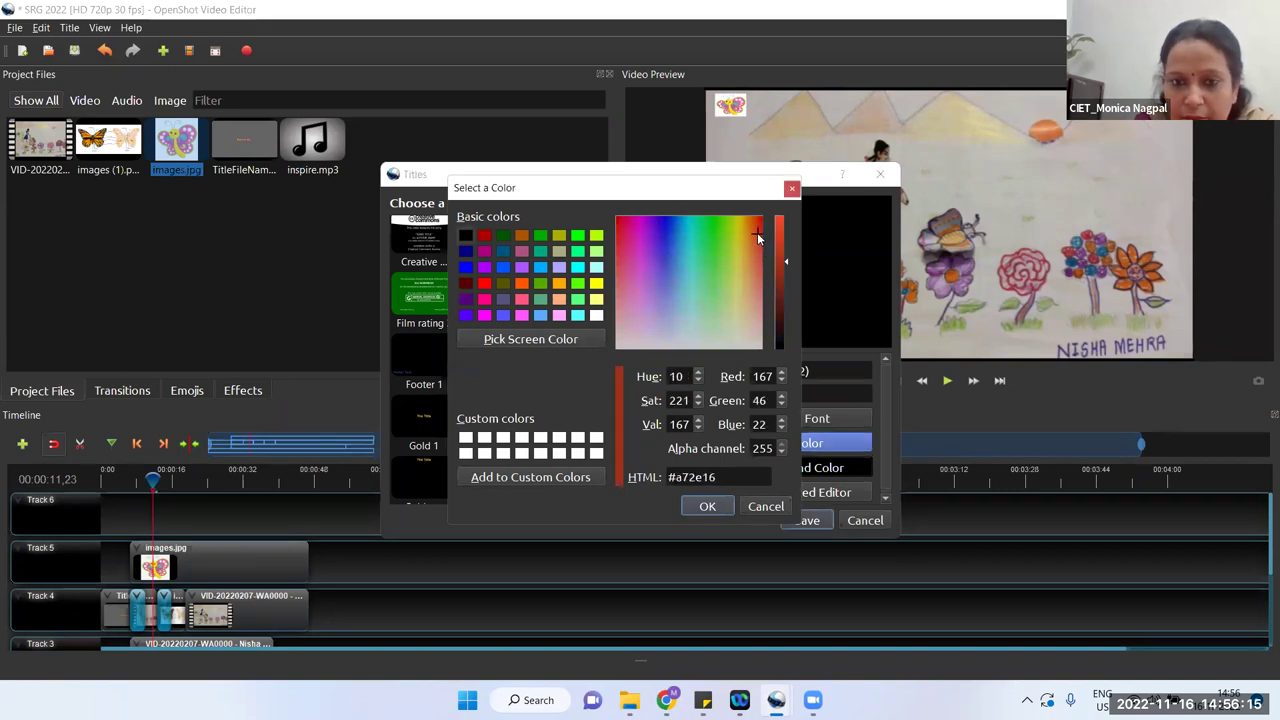
left_click(707, 506)
left_click(804, 522)
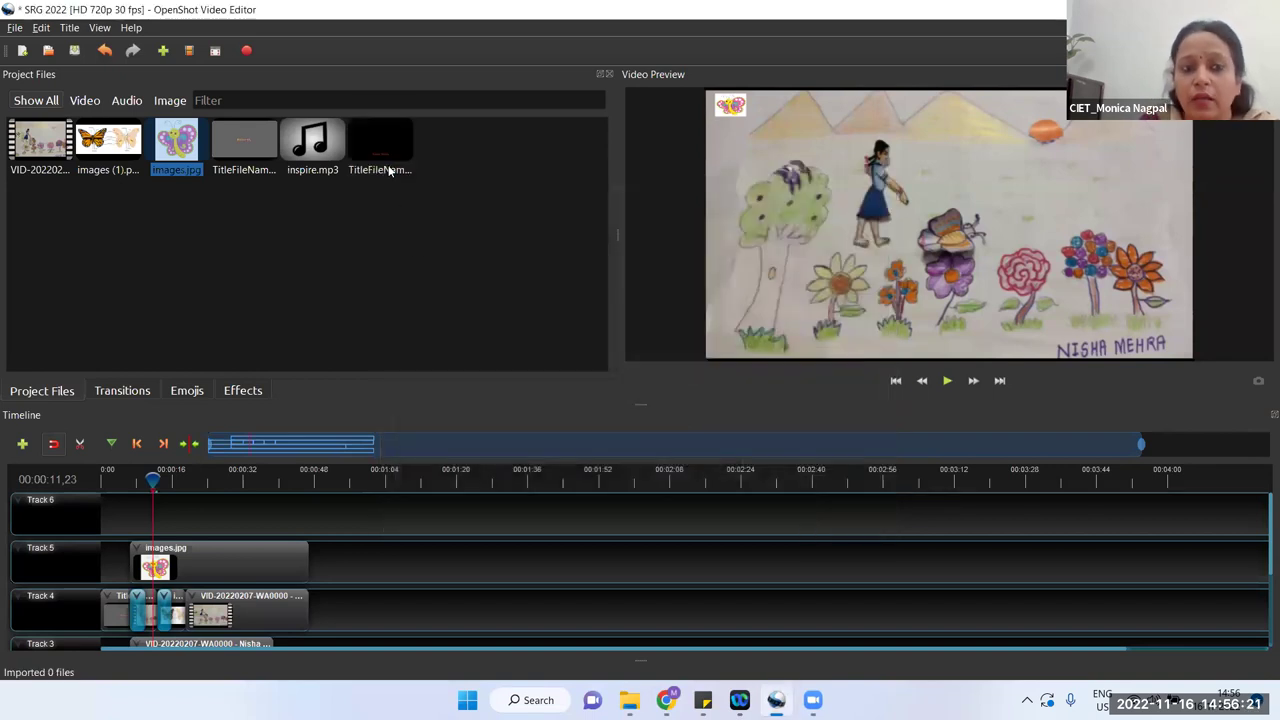
Step: Place the new name title on Track 6 and shift it slightly later than the butterfly image
left_click_drag(386, 152, 131, 510)
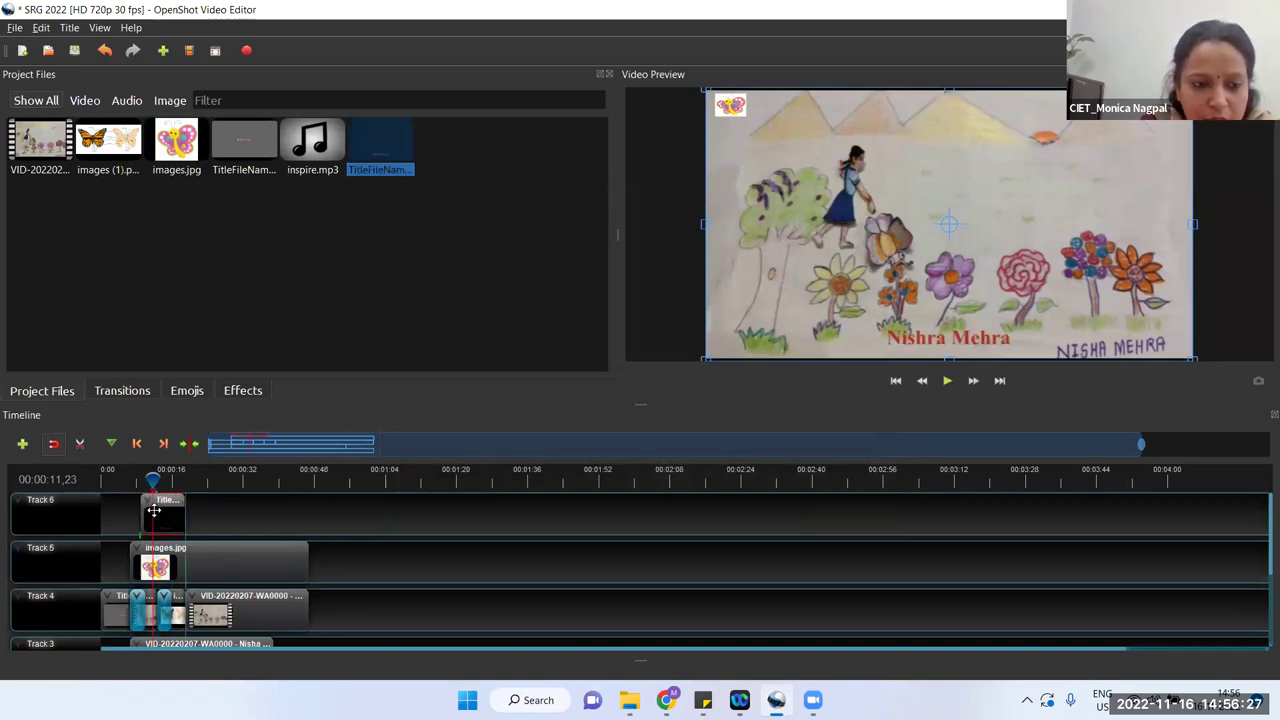
mouse_move(153, 479)
left_mouse_down()
mouse_move(199, 479)
mouse_move(148, 503)
left_mouse_up()
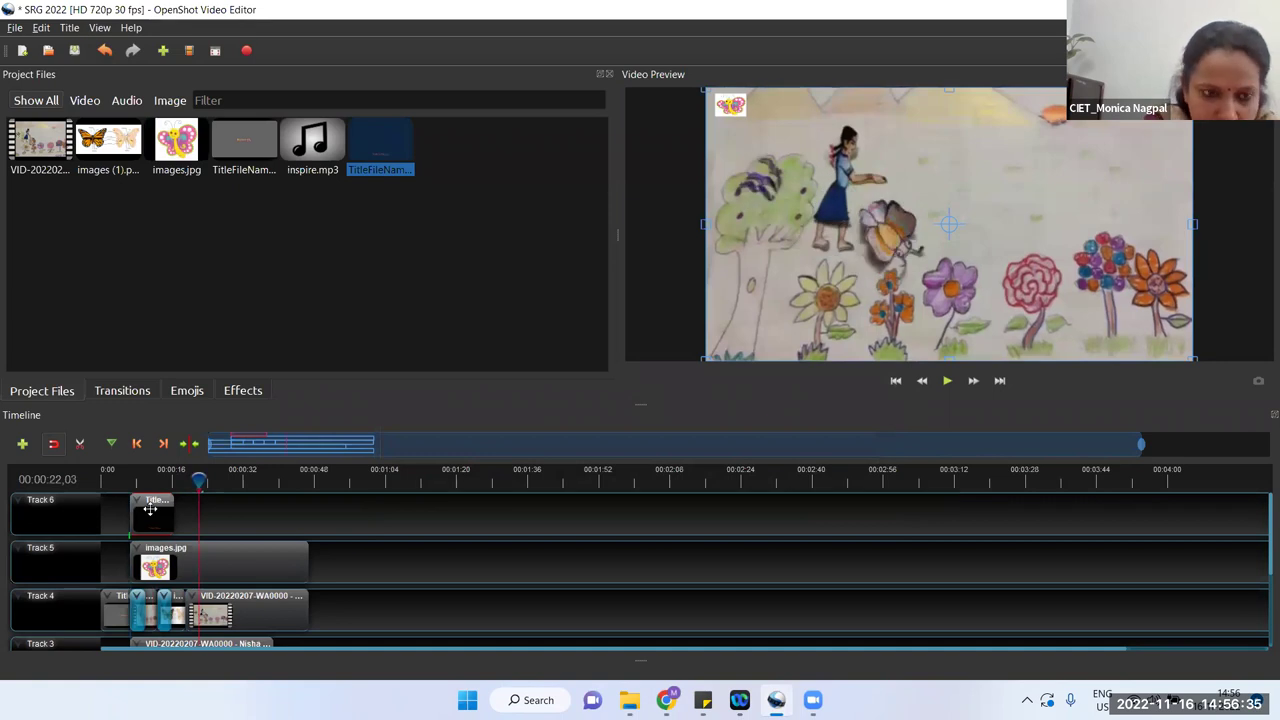
left_click_drag(150, 509, 130, 480)
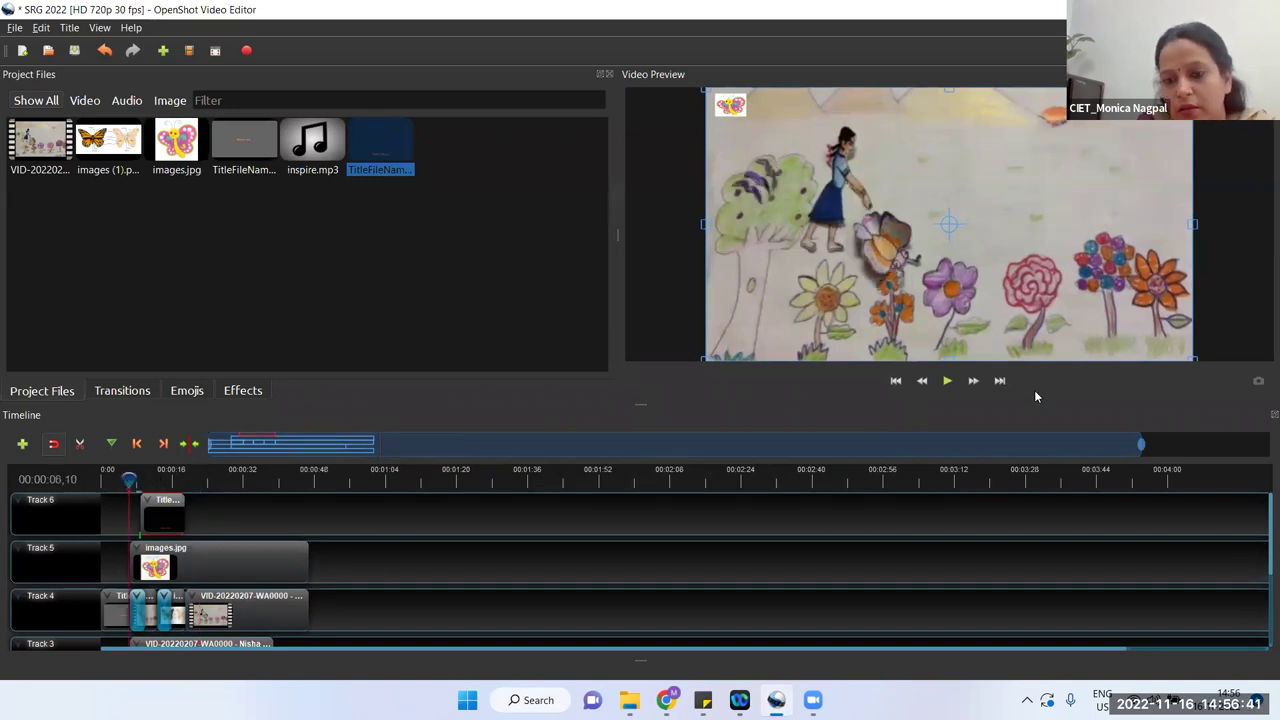
left_click(946, 381)
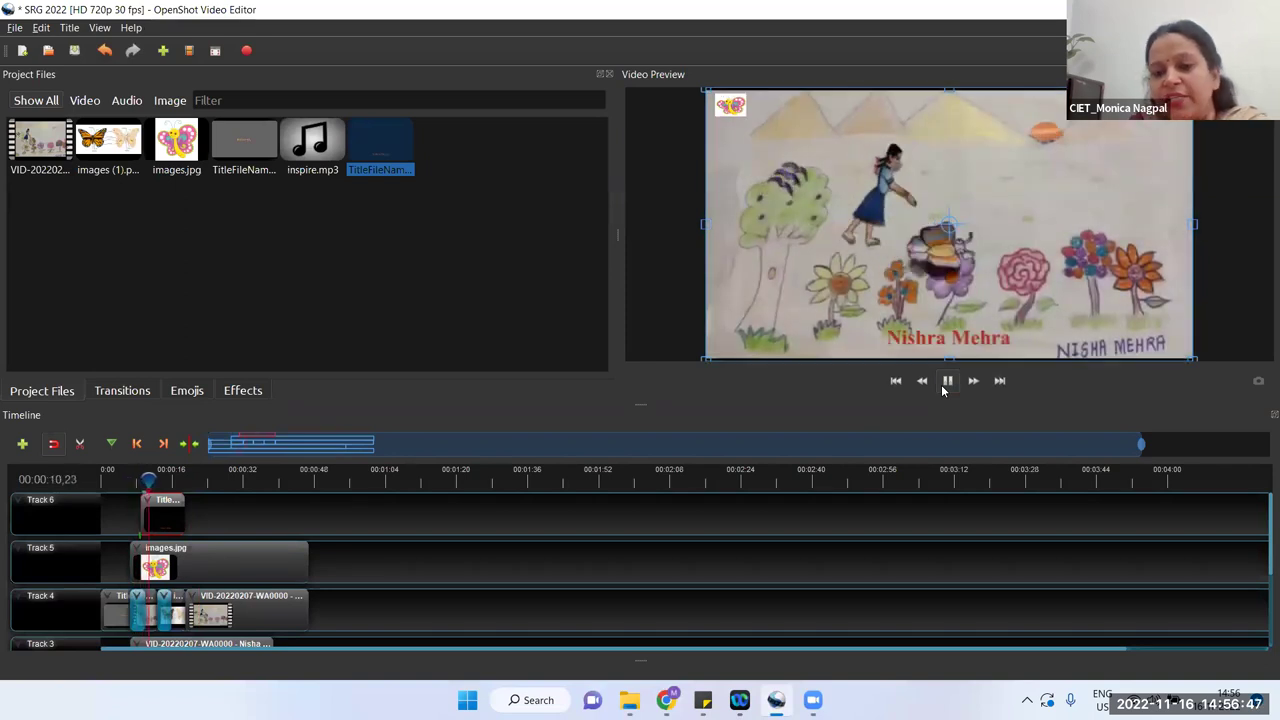
left_click(942, 390)
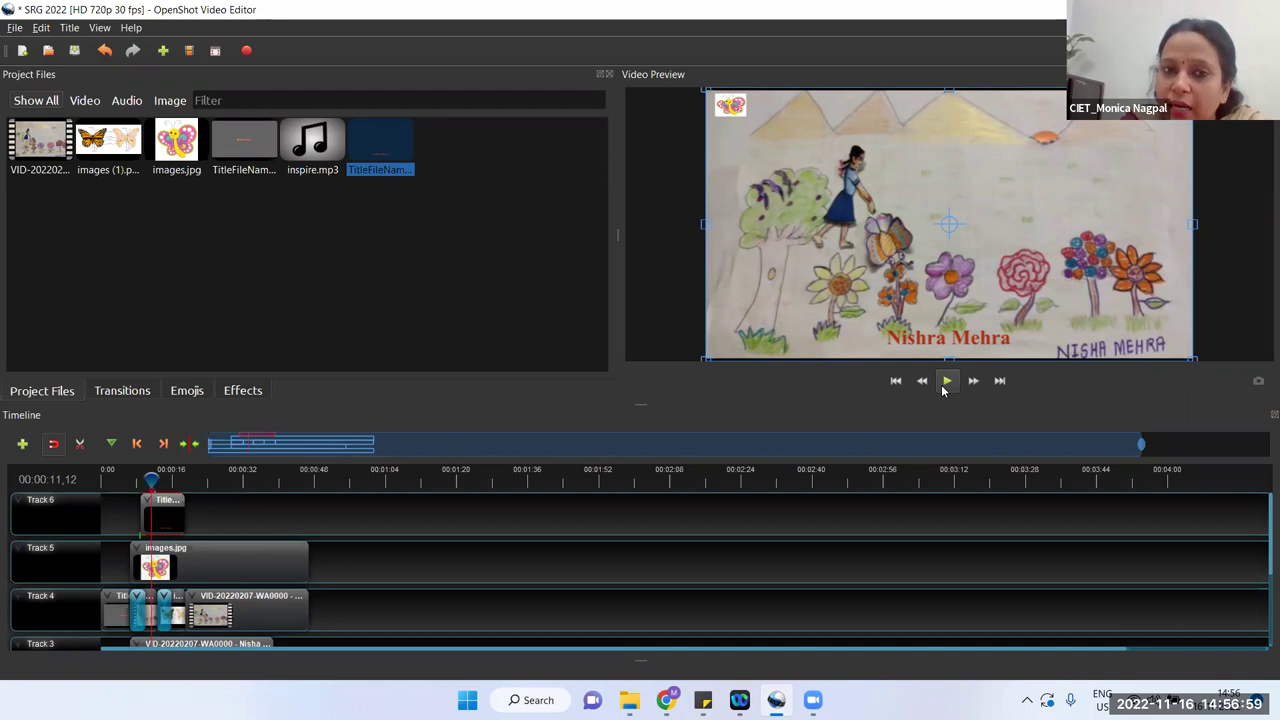
left_click(945, 381)
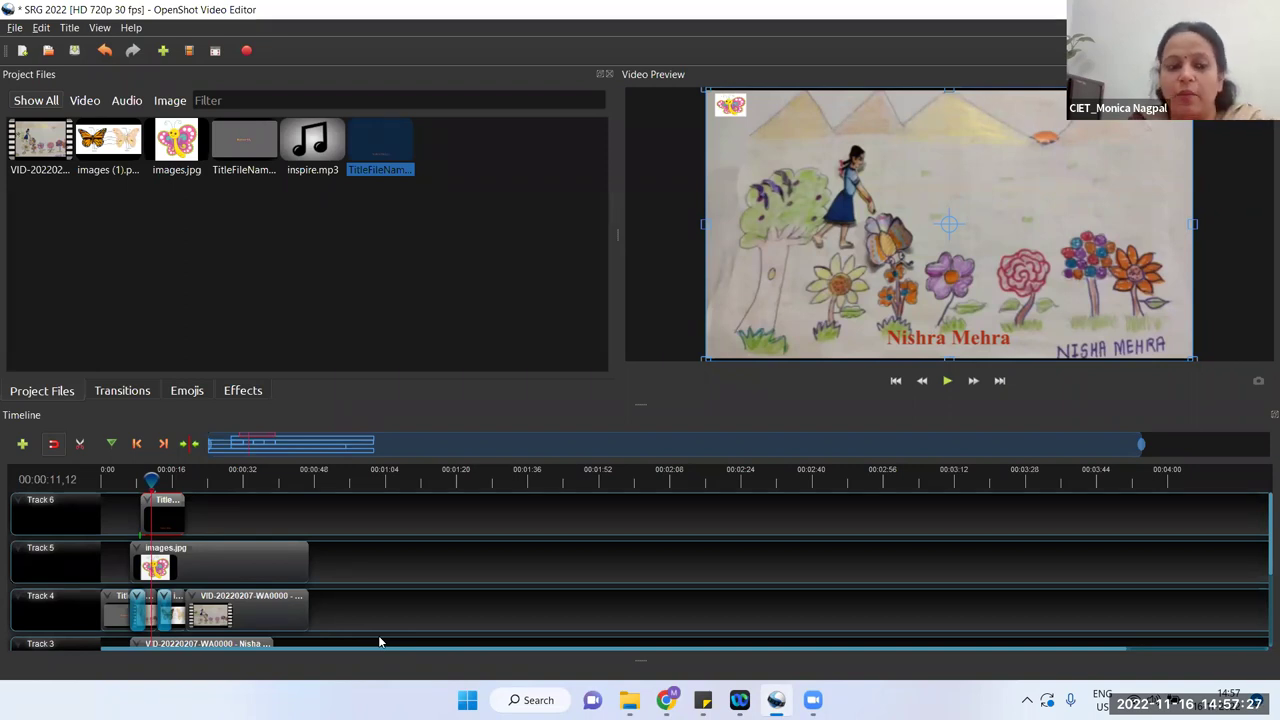
left_click(441, 570)
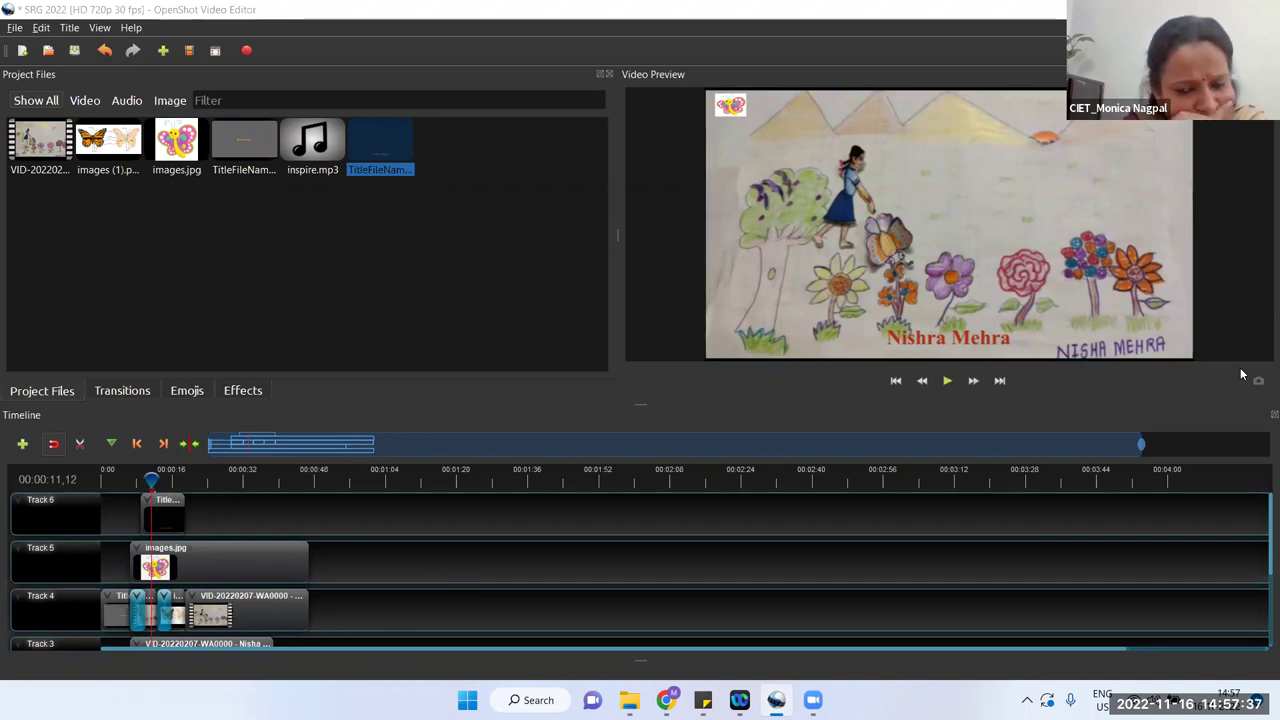
left_click(23, 444)
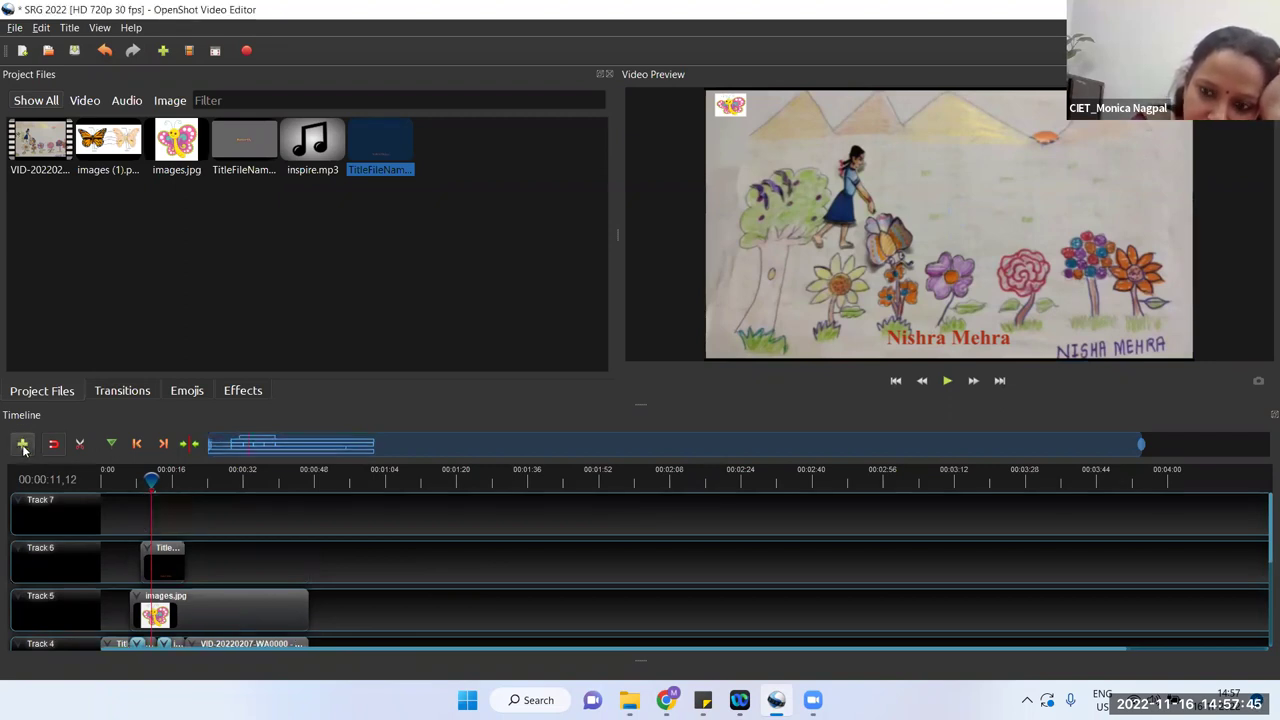
right_click(69, 527)
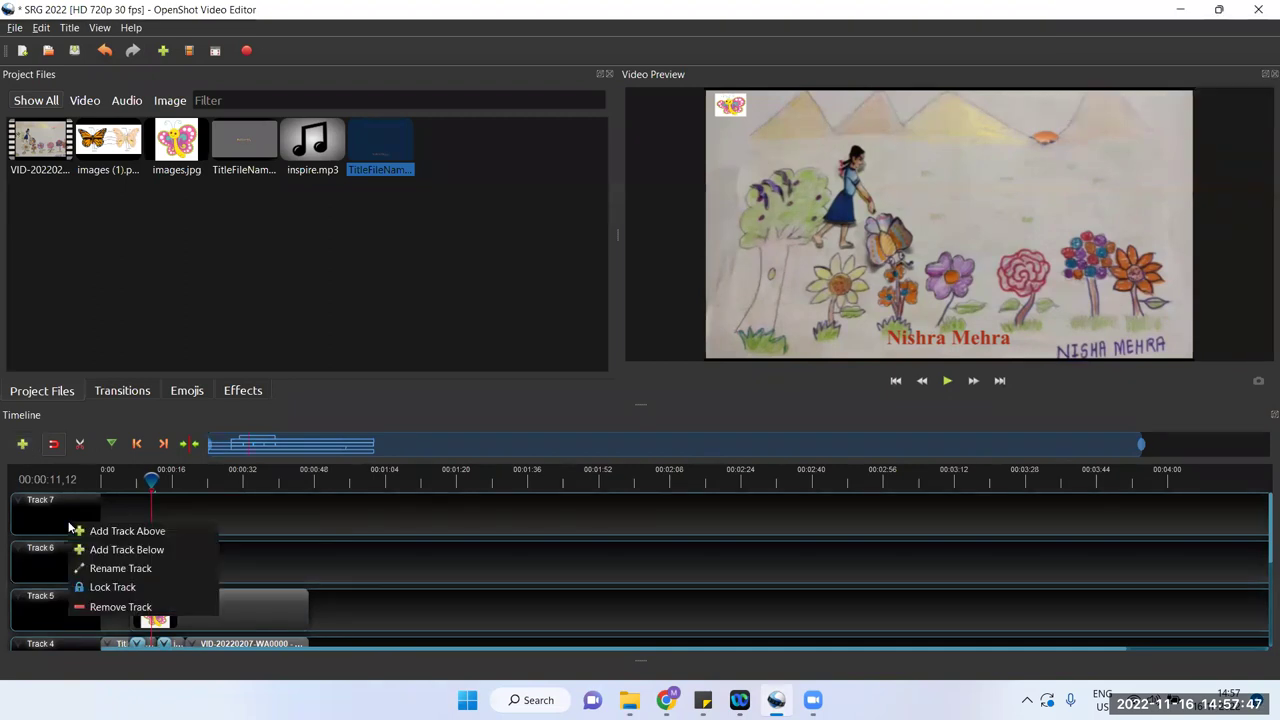
left_click(92, 612)
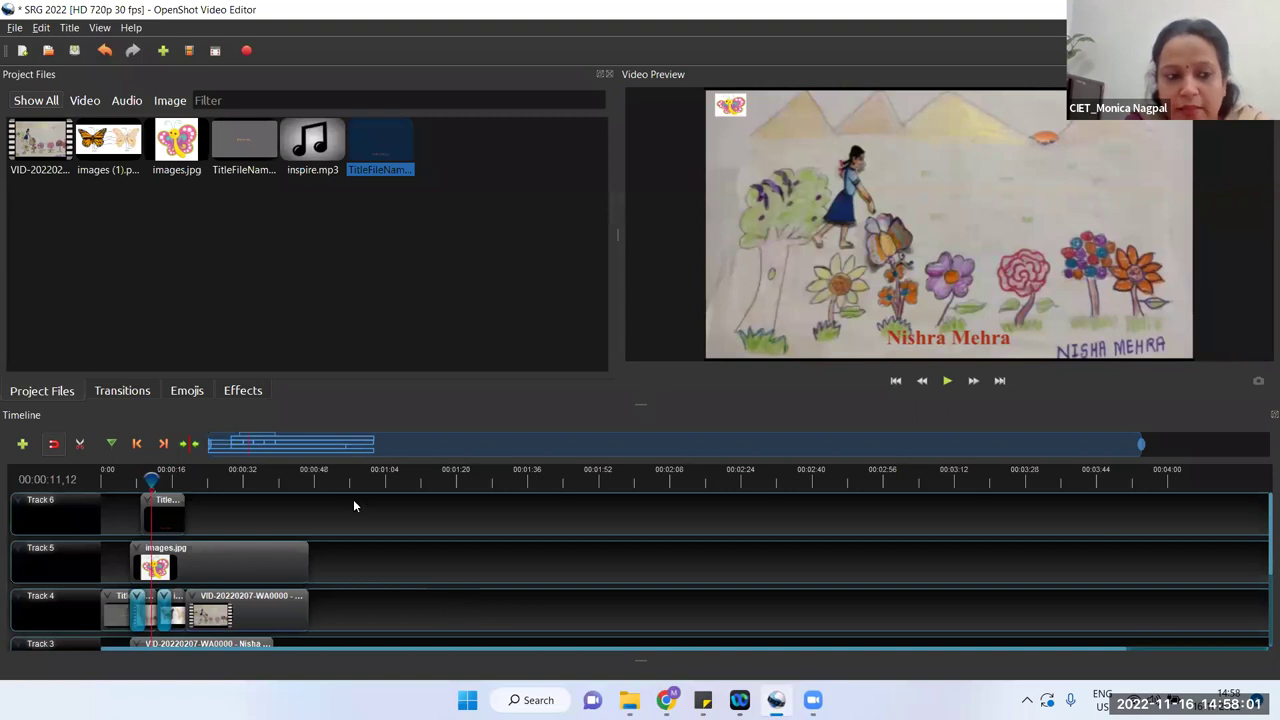
left_click(124, 391)
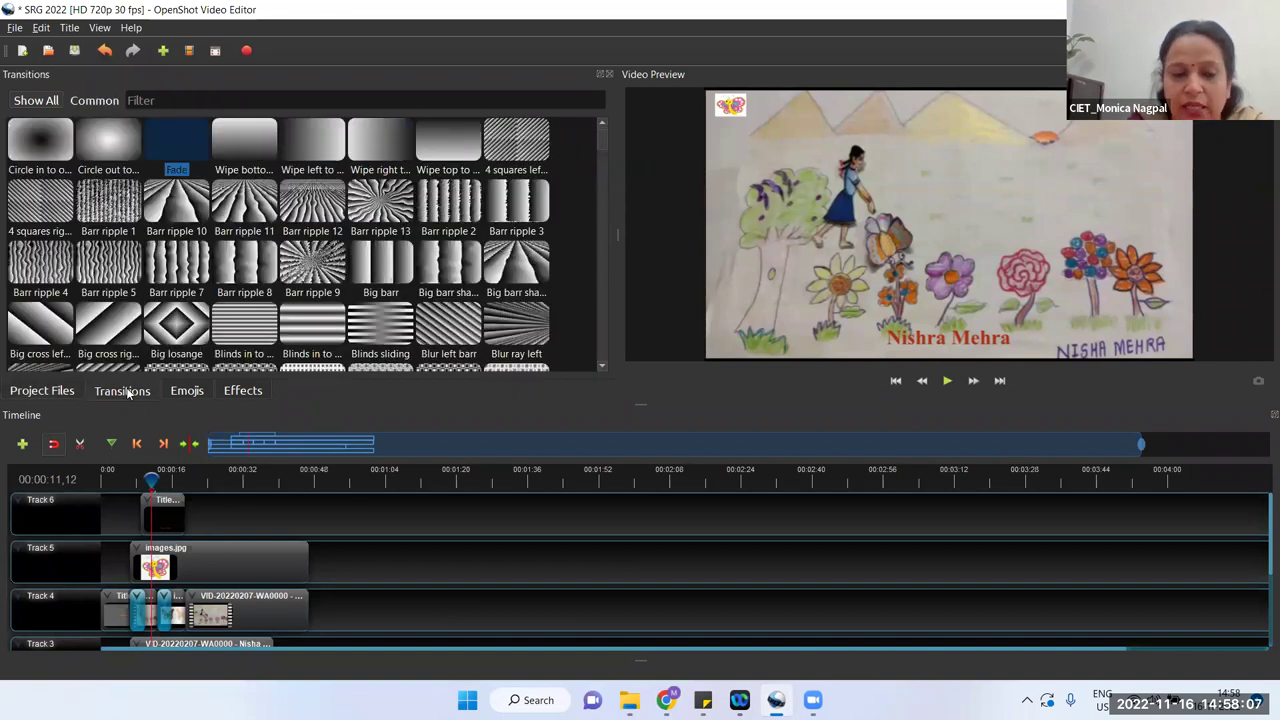
left_click(243, 391)
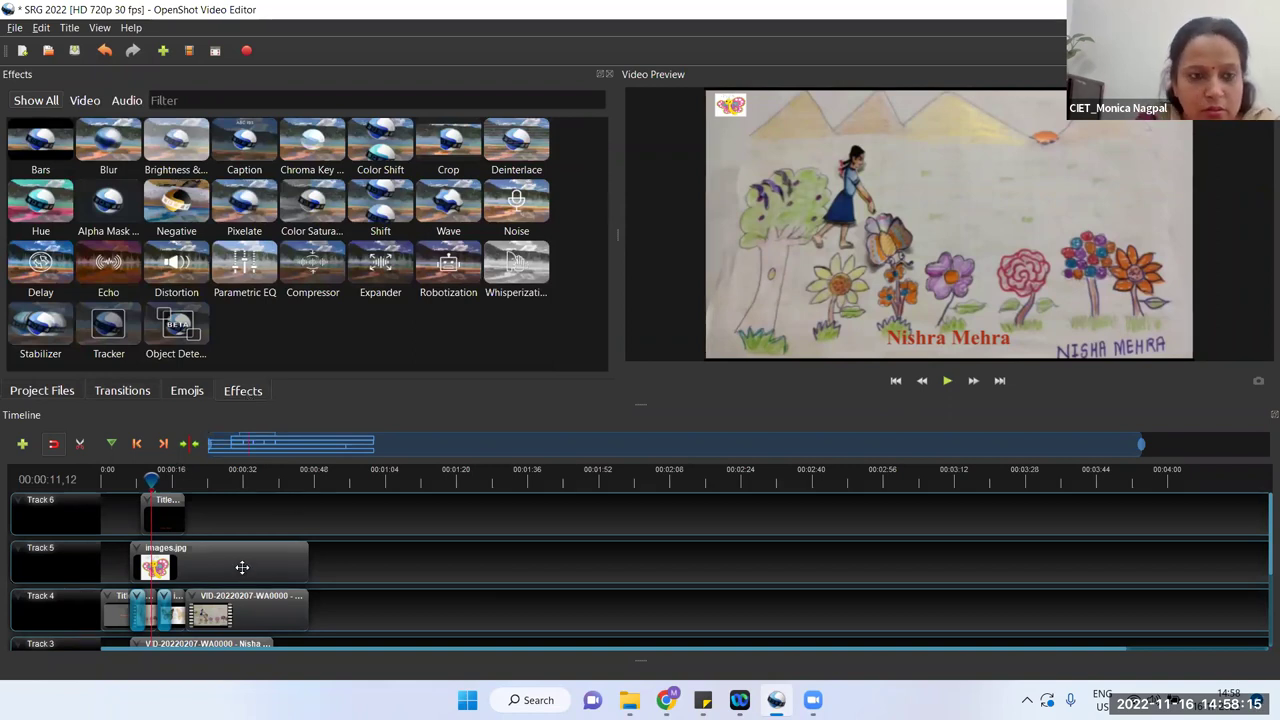
left_click(106, 133)
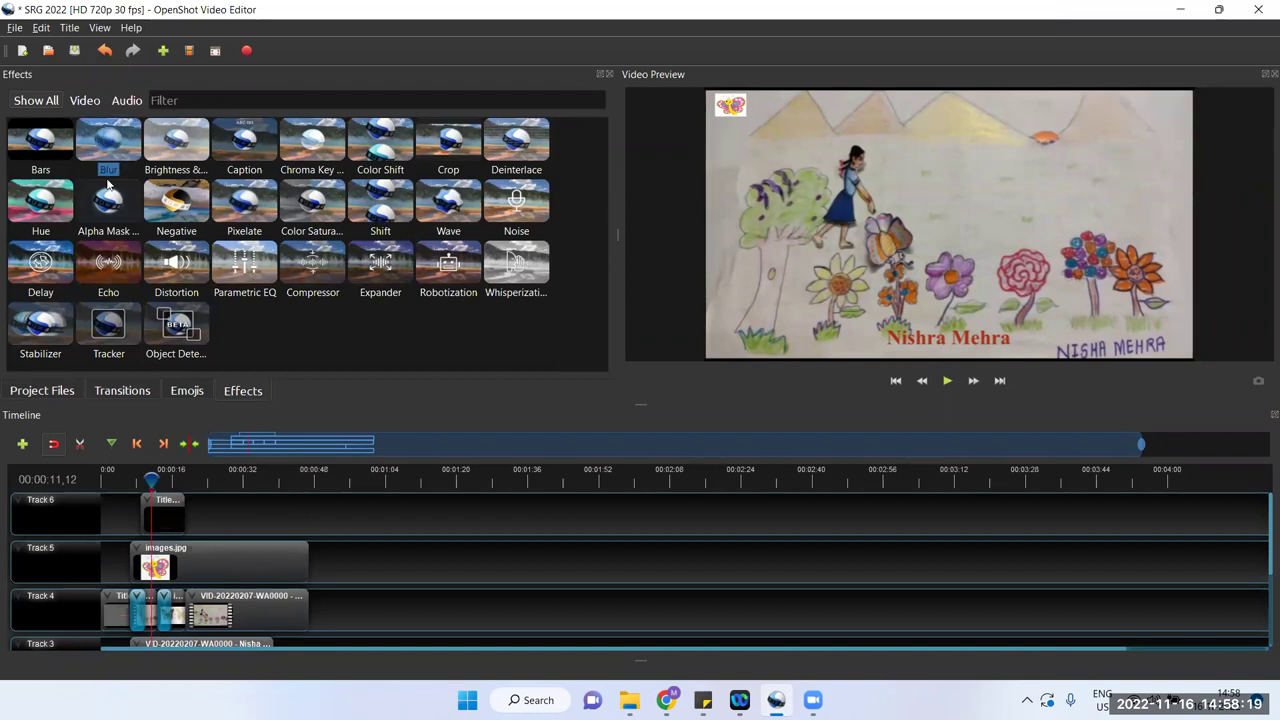
left_click(40, 391)
Step: Place the recorded drawing video on Track 5 at about 1:04 and save the project
left_click_drag(55, 152, 404, 560)
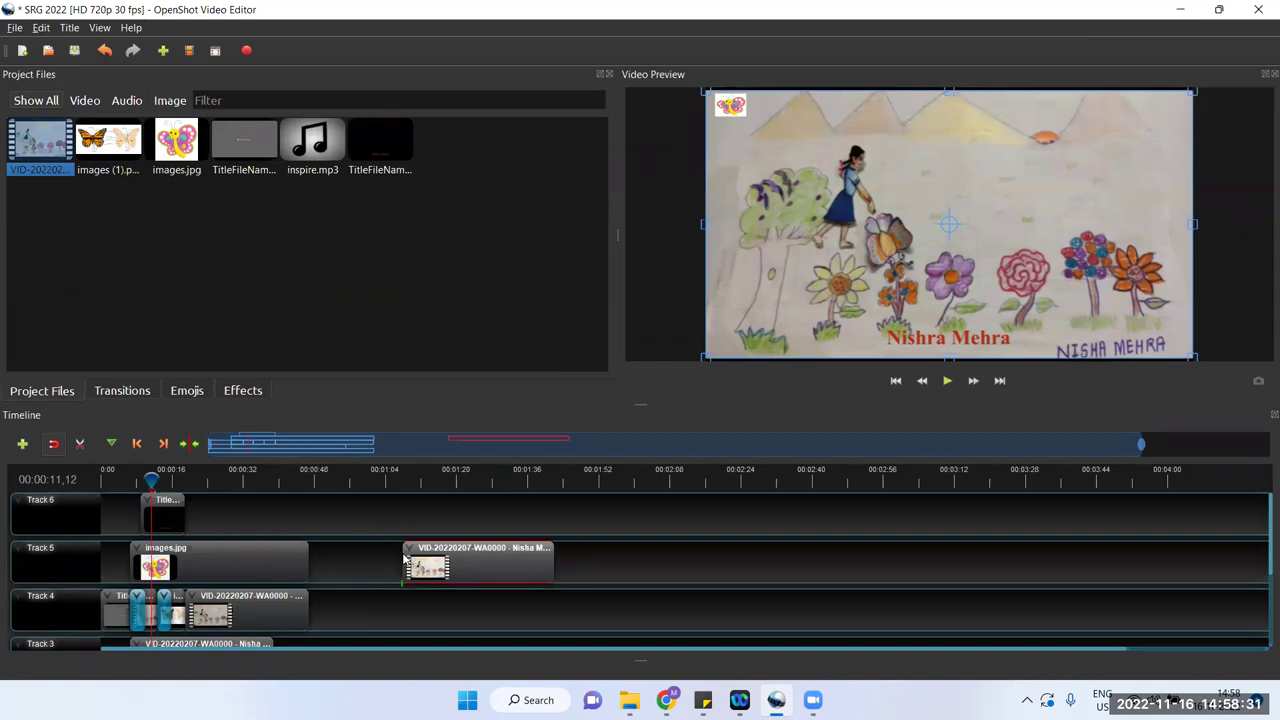
key("ctrl+s")
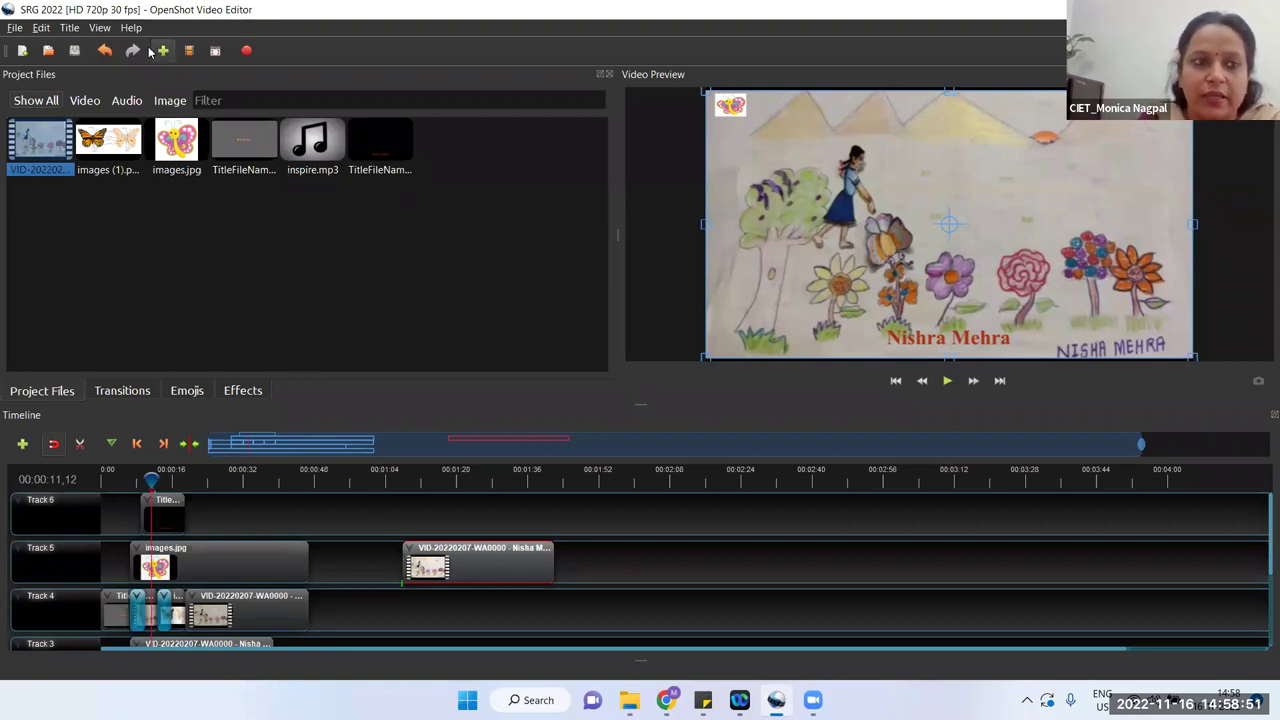
Step: Create a Footer 1 title reading 'Footer Text', add it to the project files, and show the Effects library
left_click(74, 31)
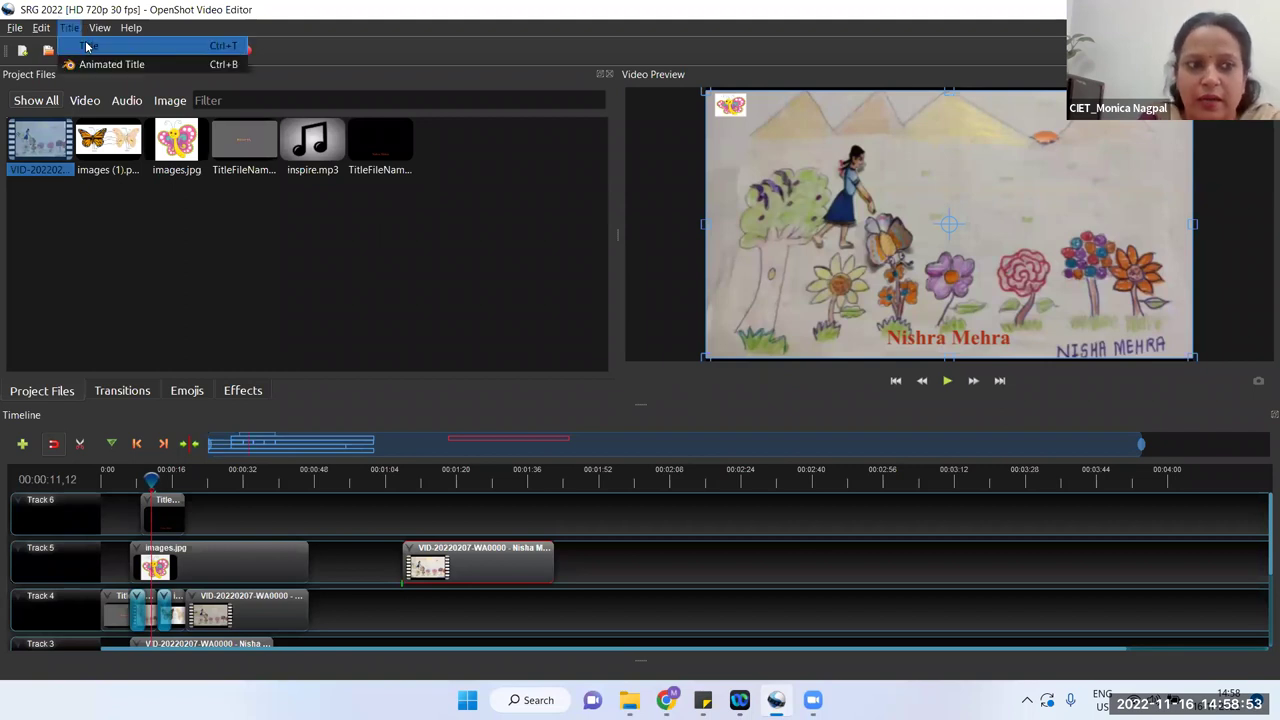
left_click(98, 44)
scroll(469, 397, "down", 3)
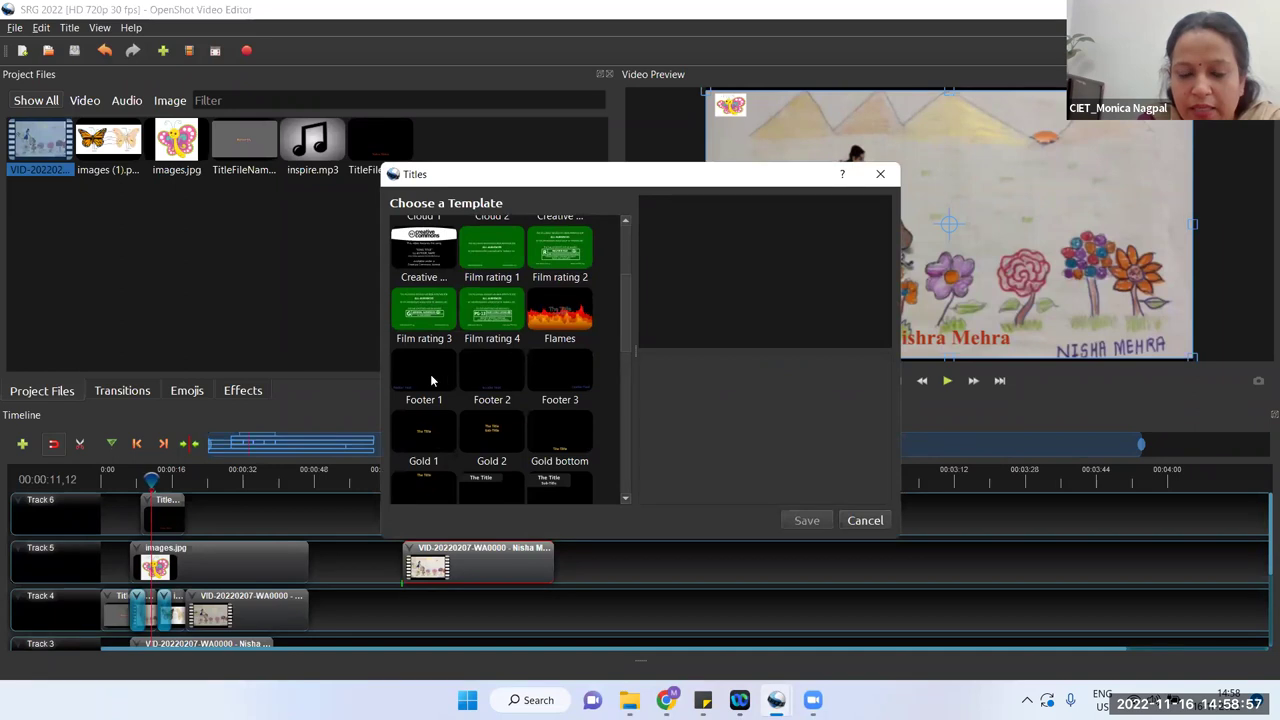
left_click(481, 375)
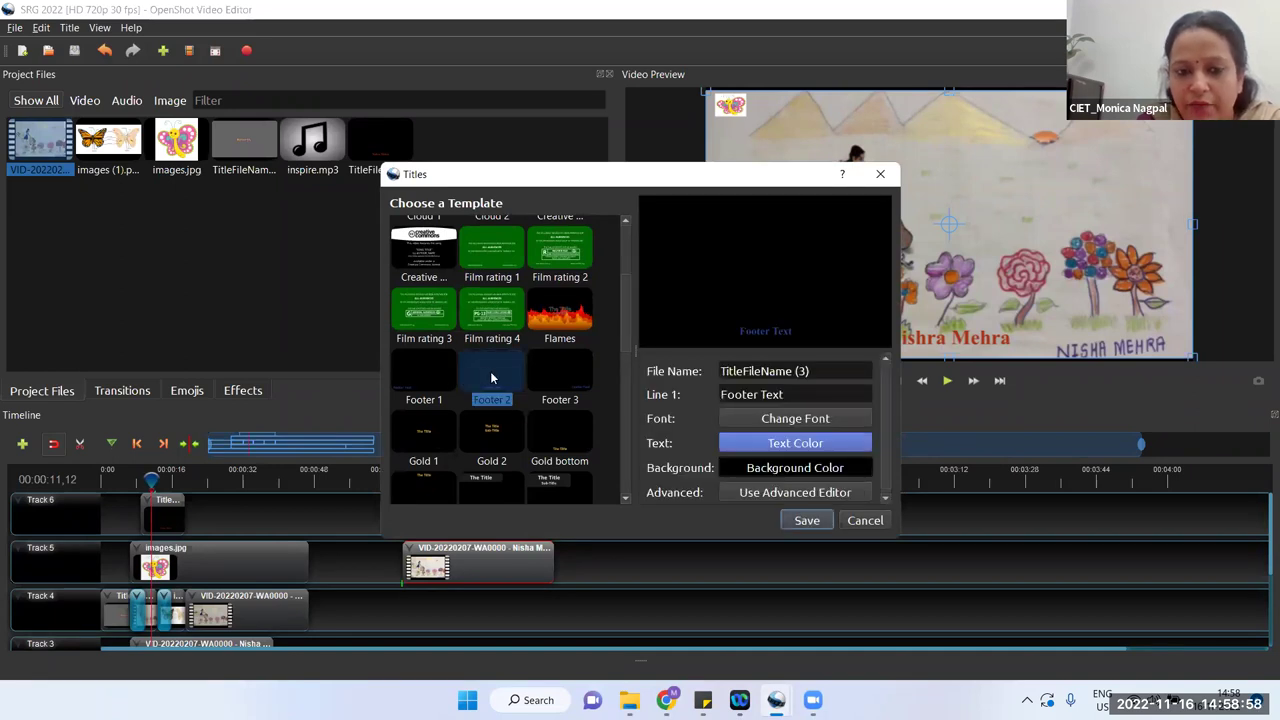
left_click(418, 385)
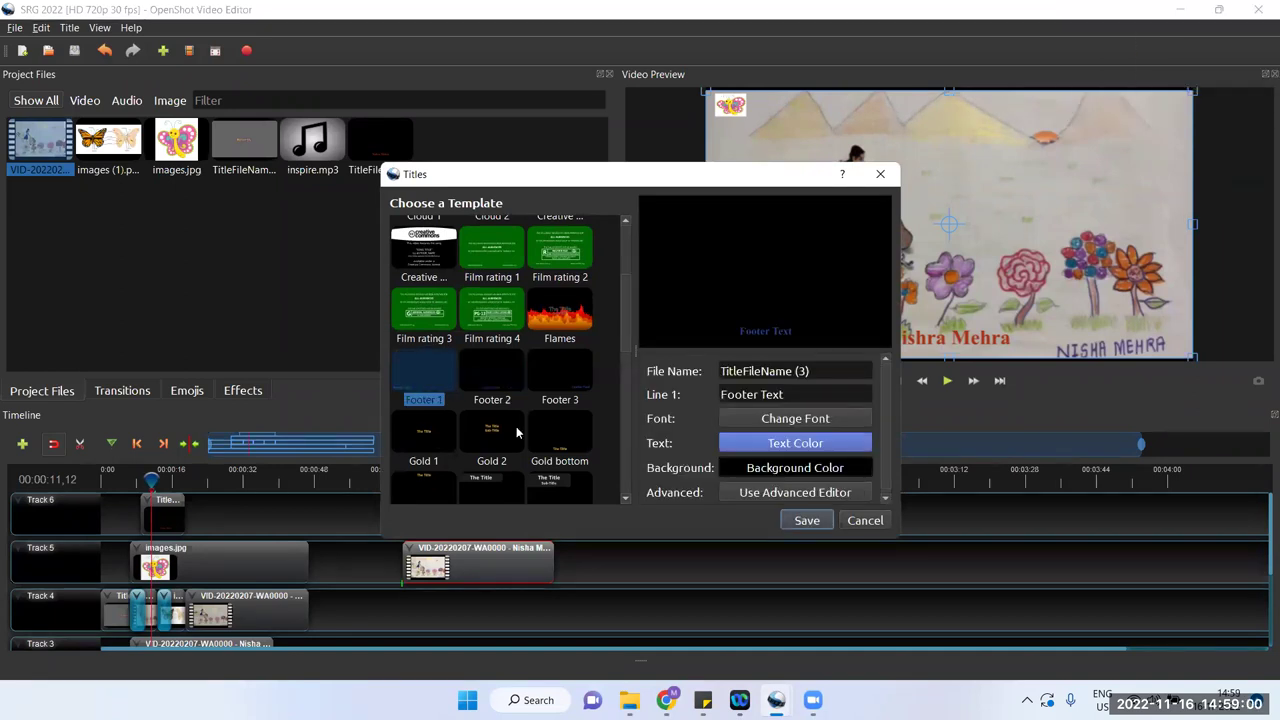
left_click(807, 521)
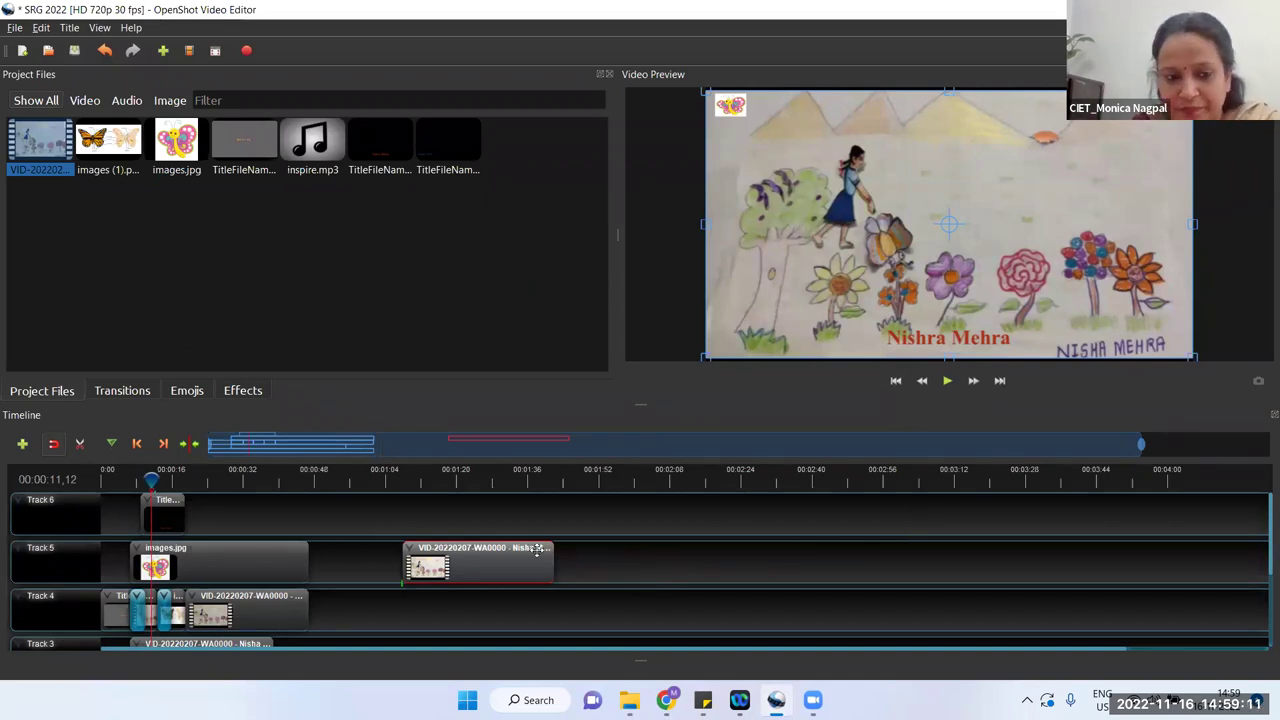
left_click(466, 151)
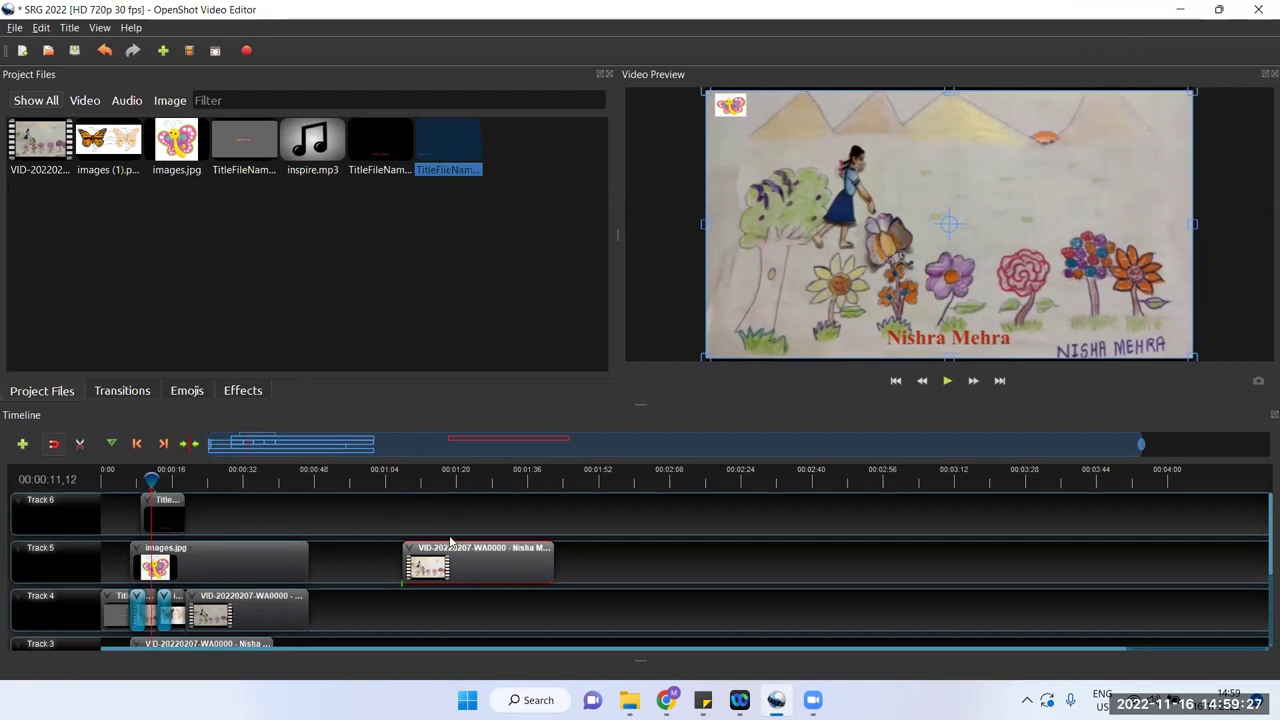
left_click(242, 391)
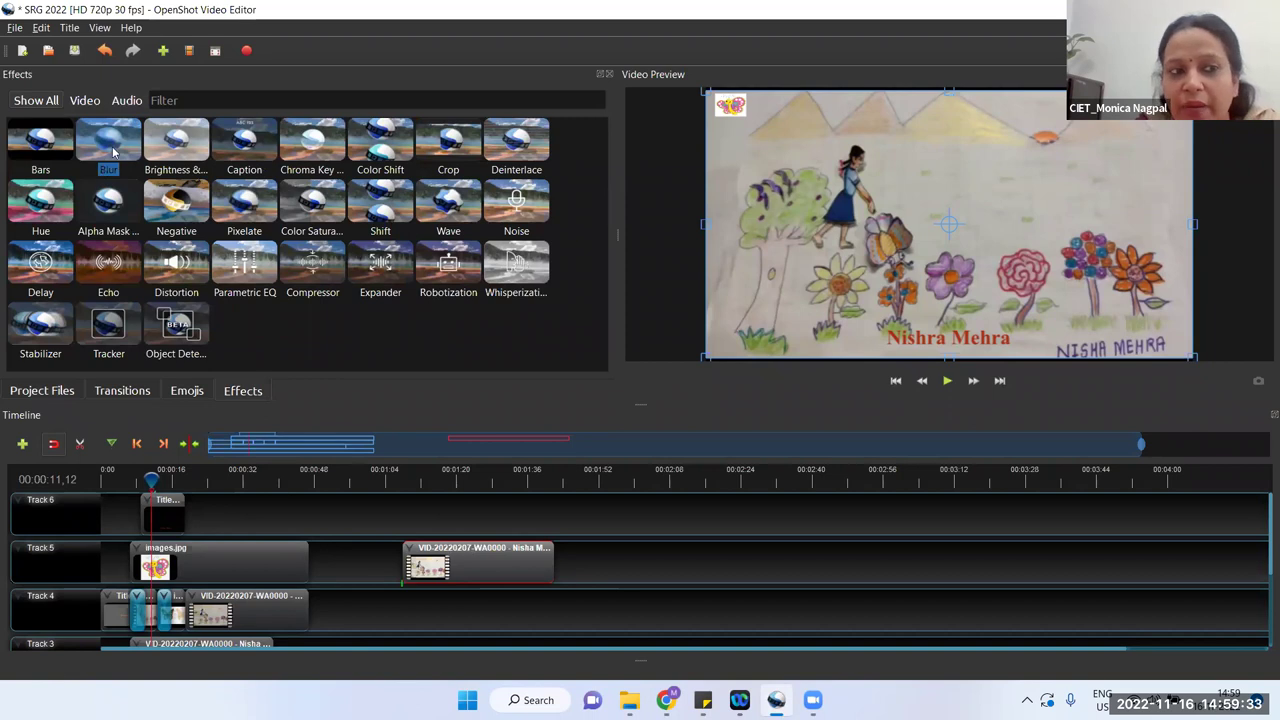
Step: Apply Blur to the Track 5 video clip, preview it around 1:08, then delete that clip
left_click_drag(113, 141, 437, 558)
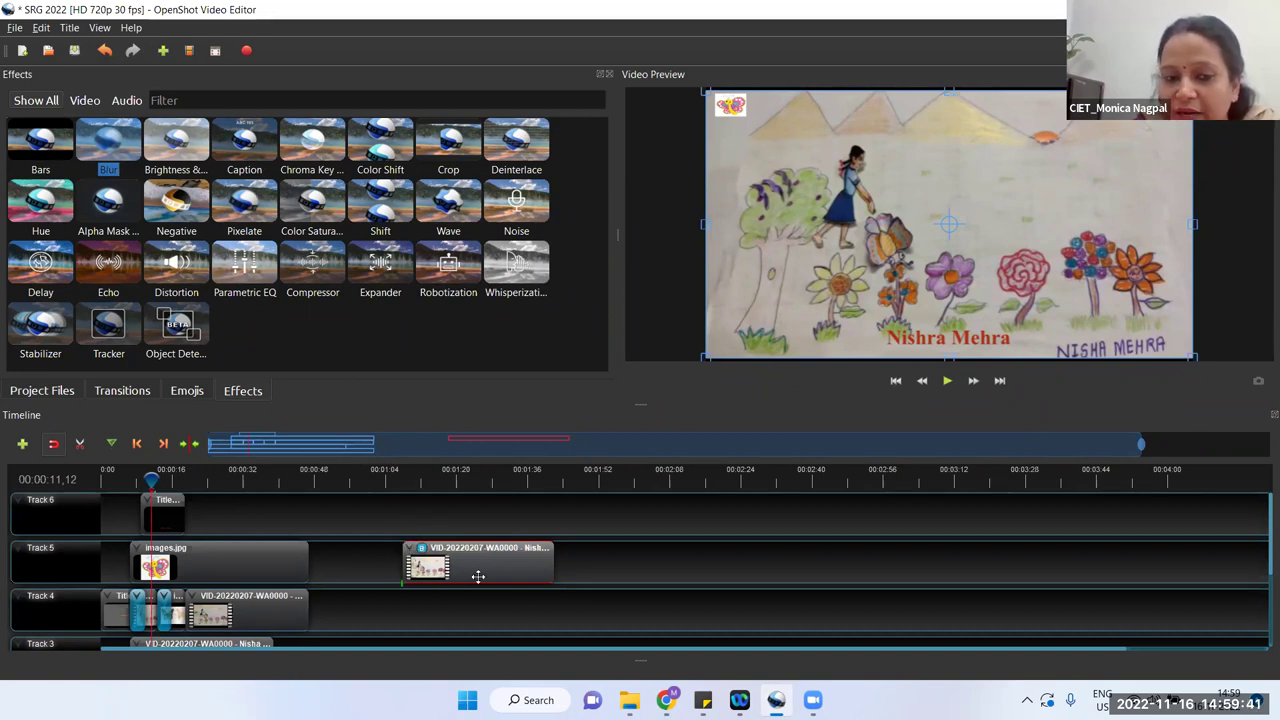
left_click(403, 474)
left_click(949, 381)
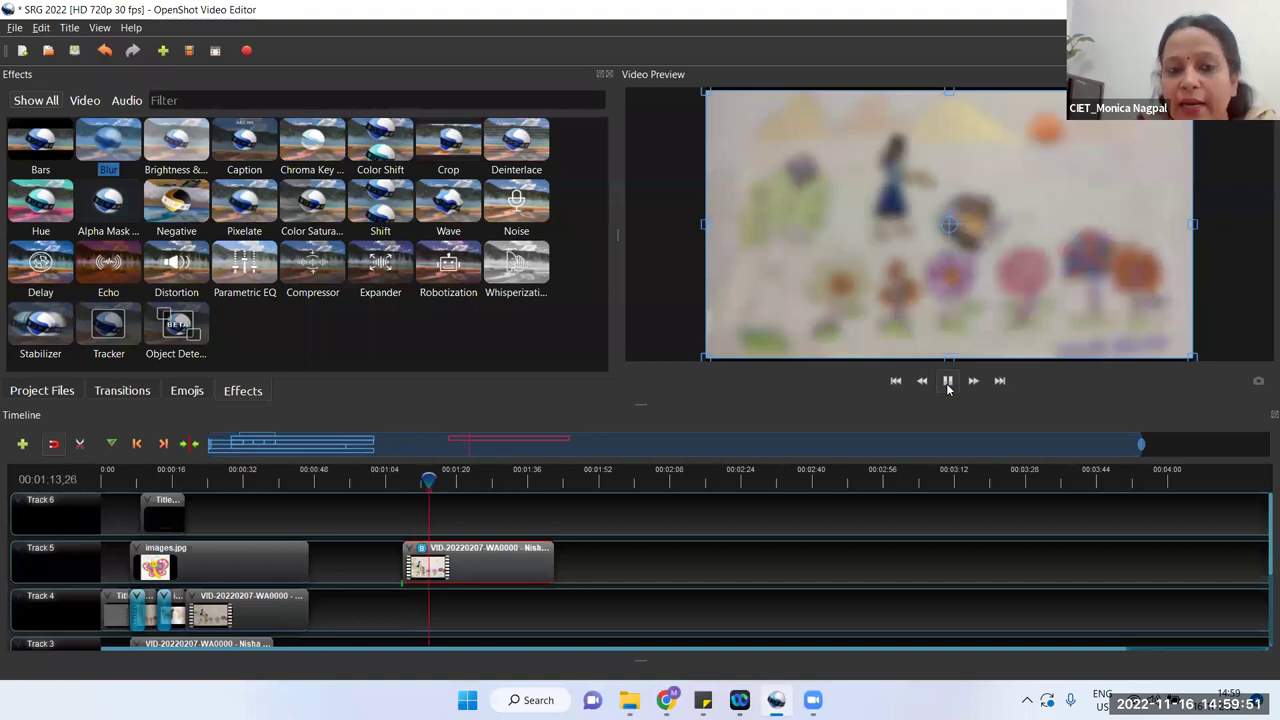
left_click(948, 384)
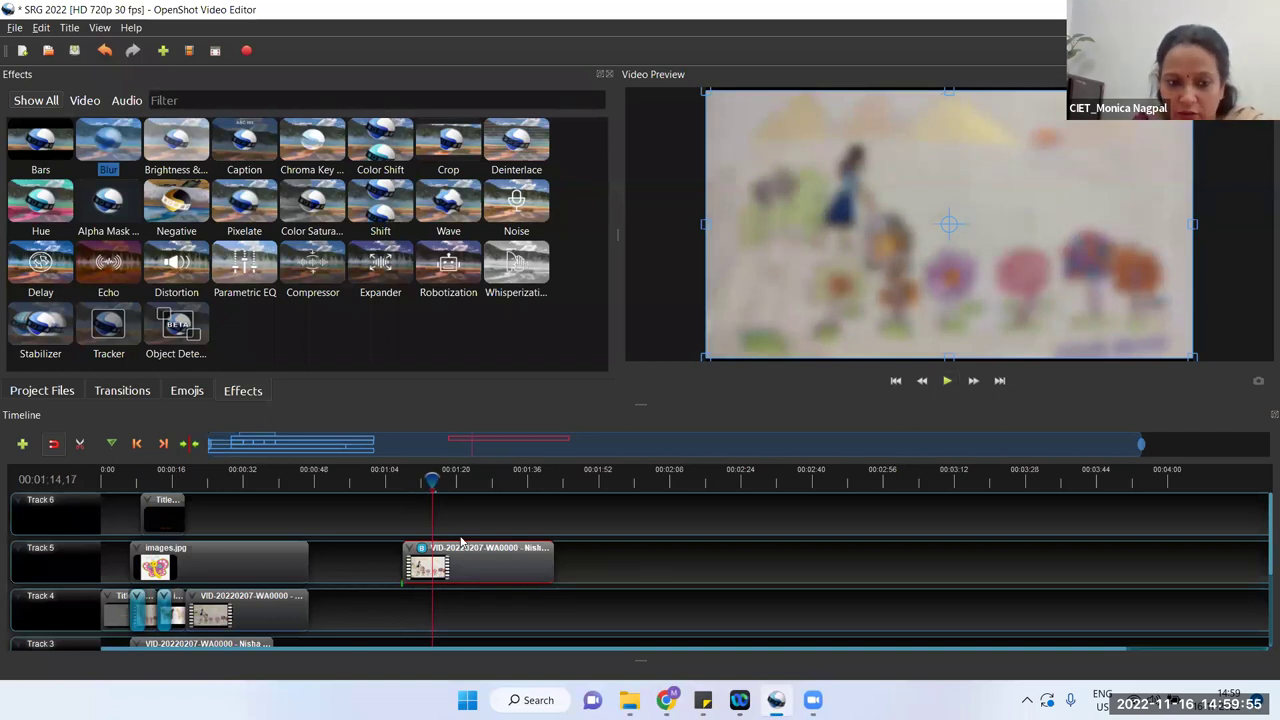
key("Delete")
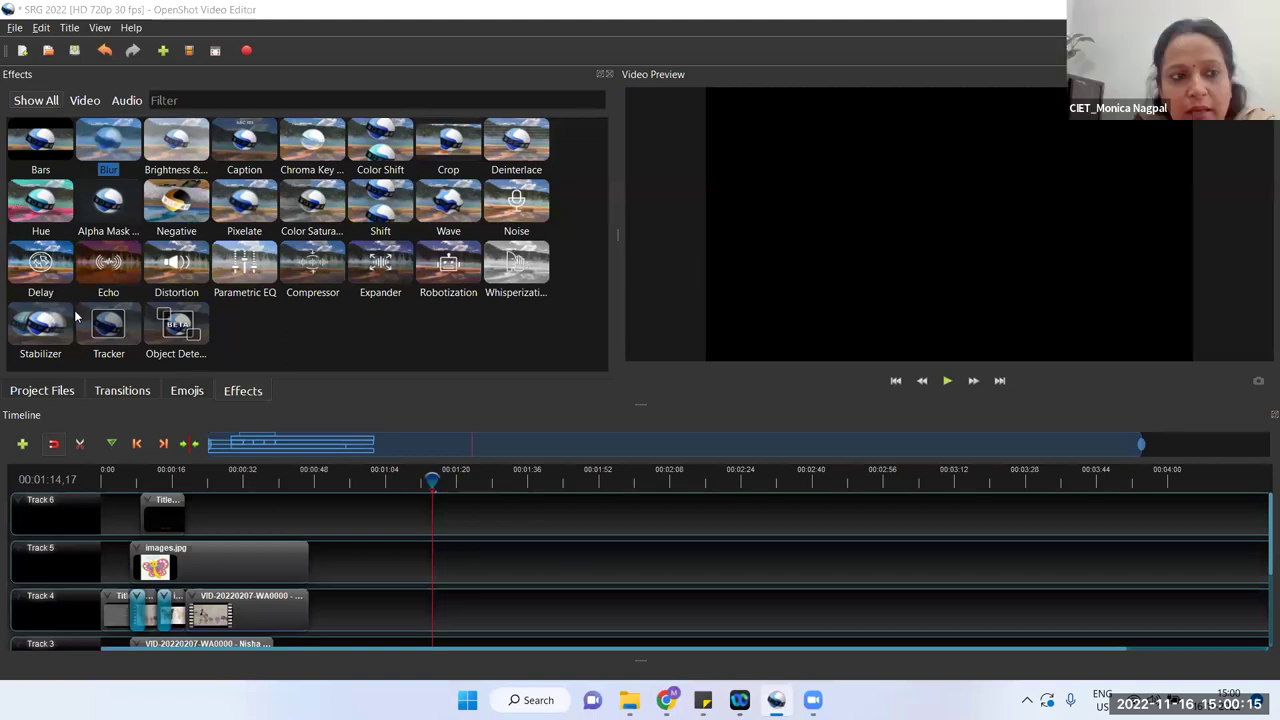
Step: Browse the Transitions, Effects and Emojis libraries, then return to Project Files
left_click(42, 391)
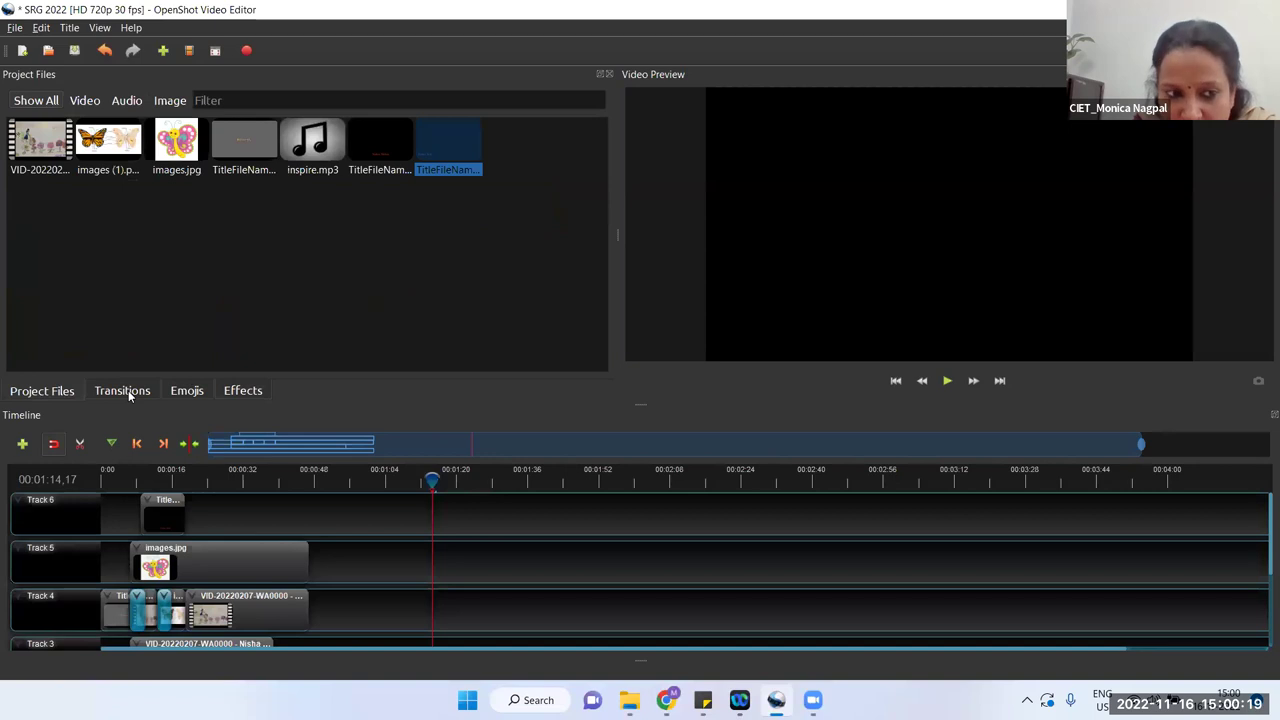
left_click(128, 392)
left_click(236, 391)
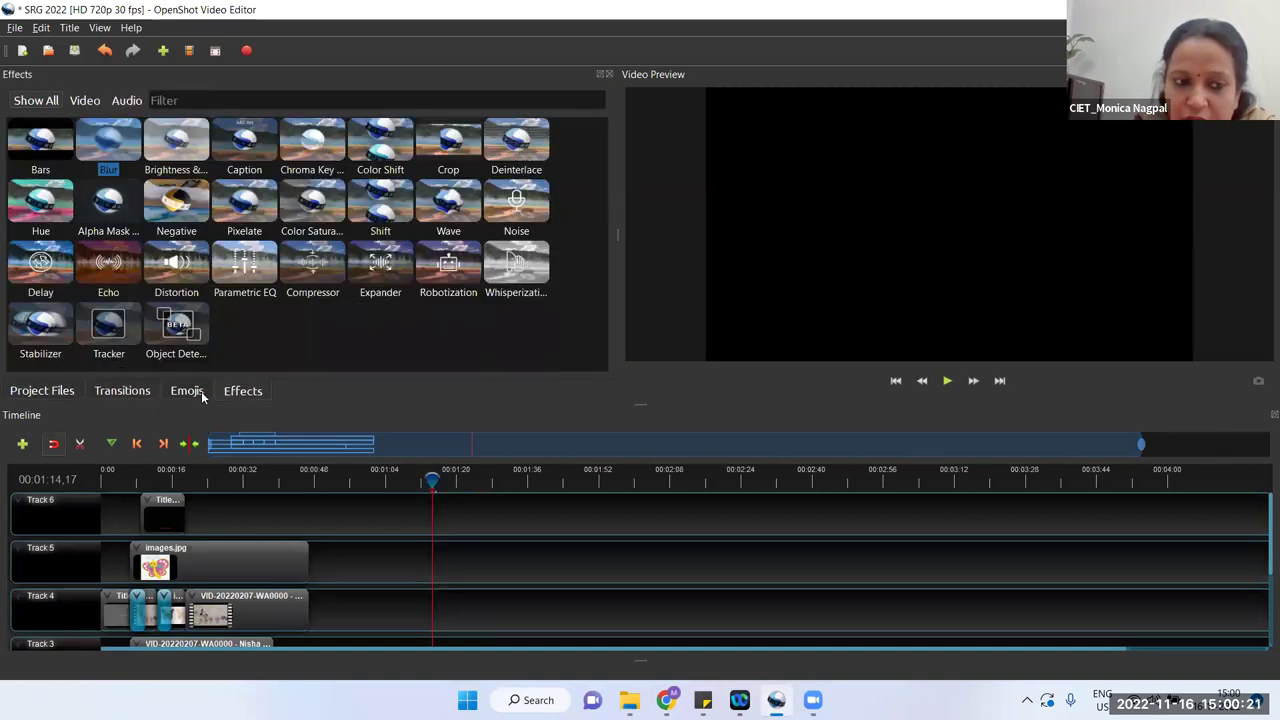
left_click(201, 397)
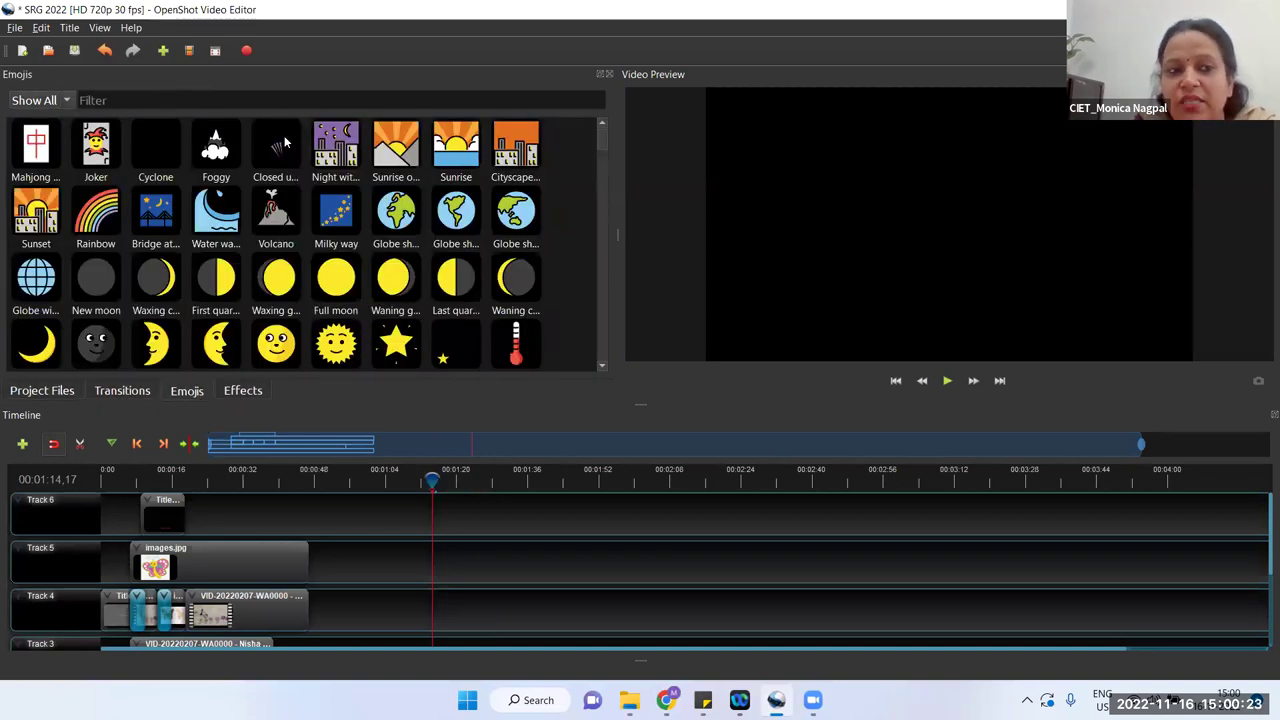
left_click(32, 398)
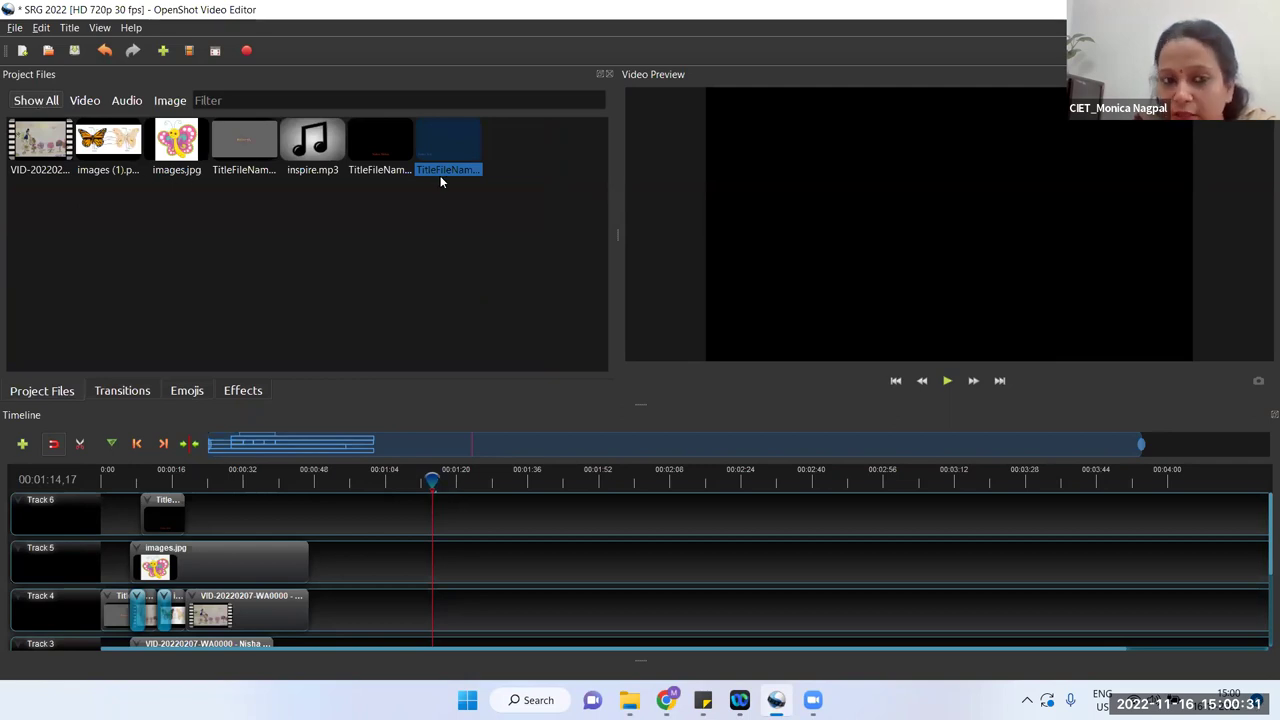
Step: Filter project files by Video, Audio and Image, then show all files again
left_click(94, 103)
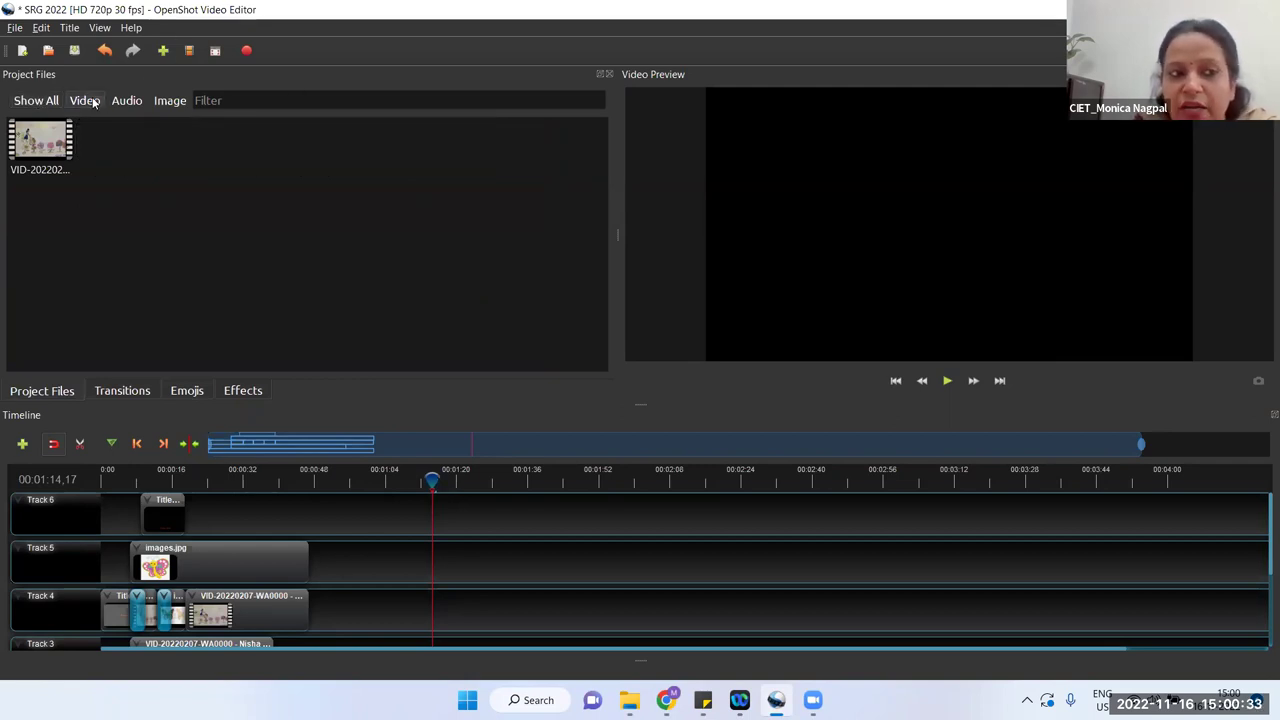
left_click(129, 100)
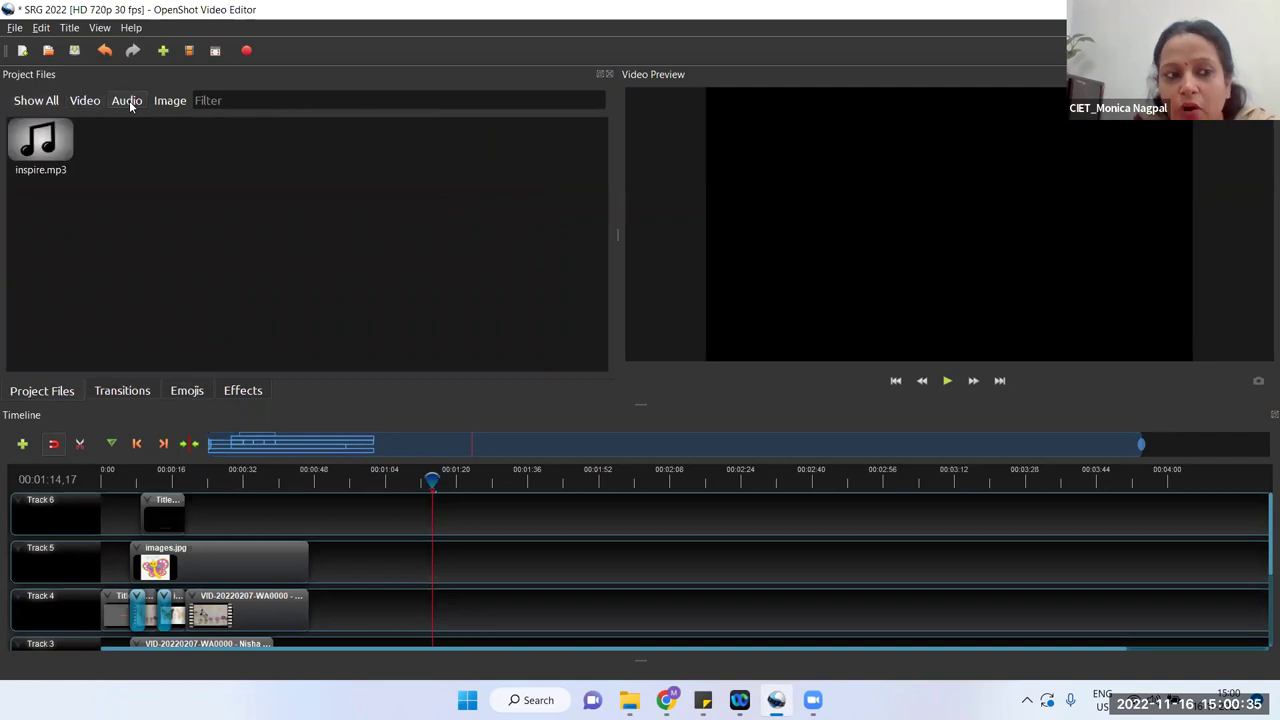
left_click(161, 100)
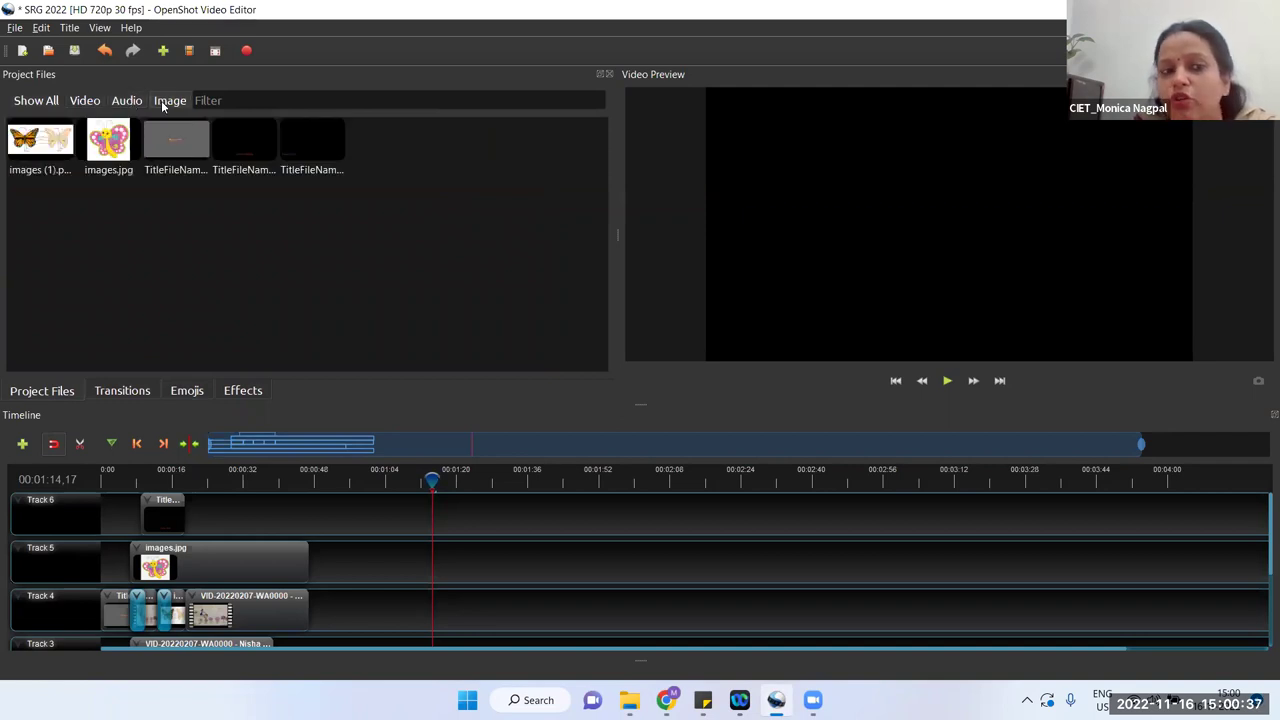
left_click(48, 104)
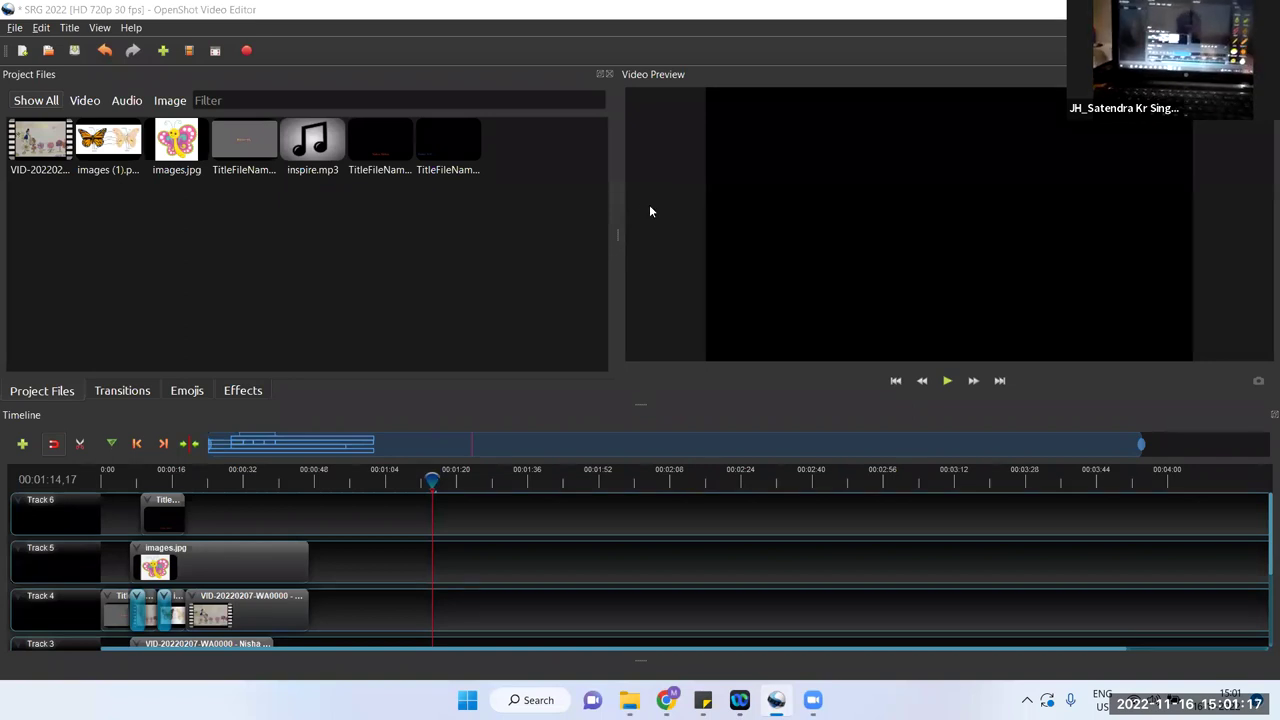
left_click(98, 28)
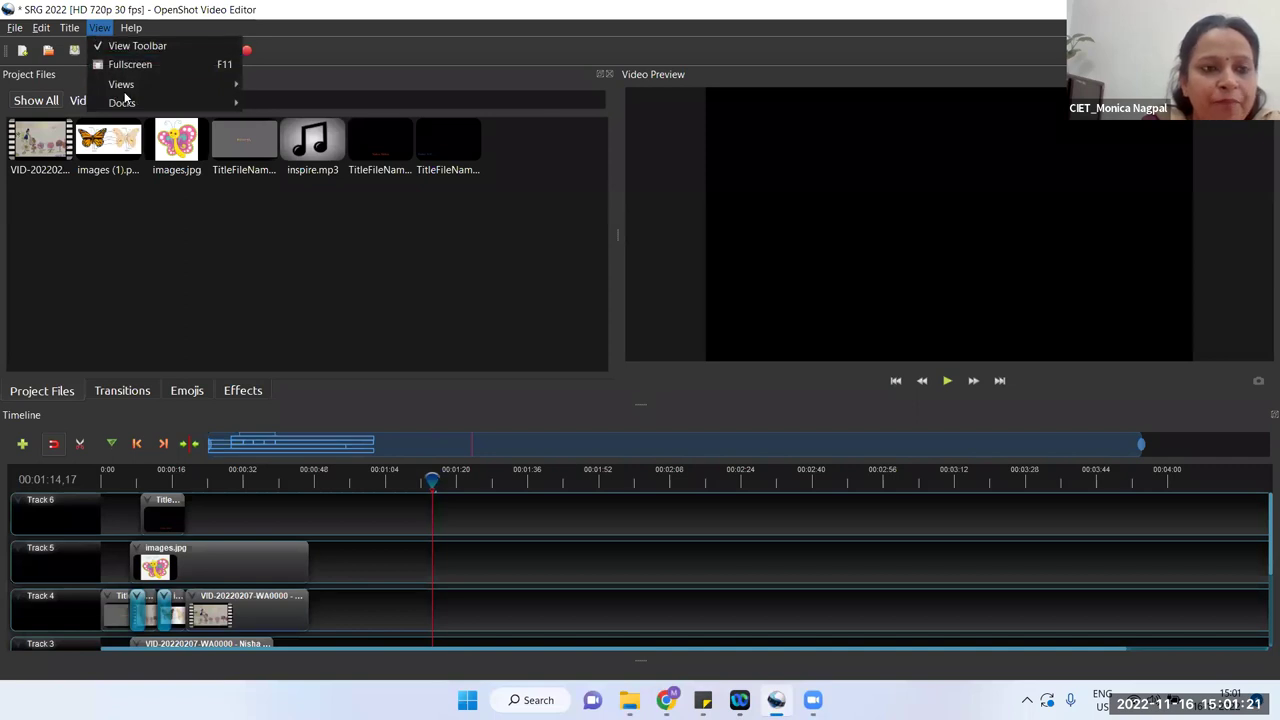
mouse_move(135, 88)
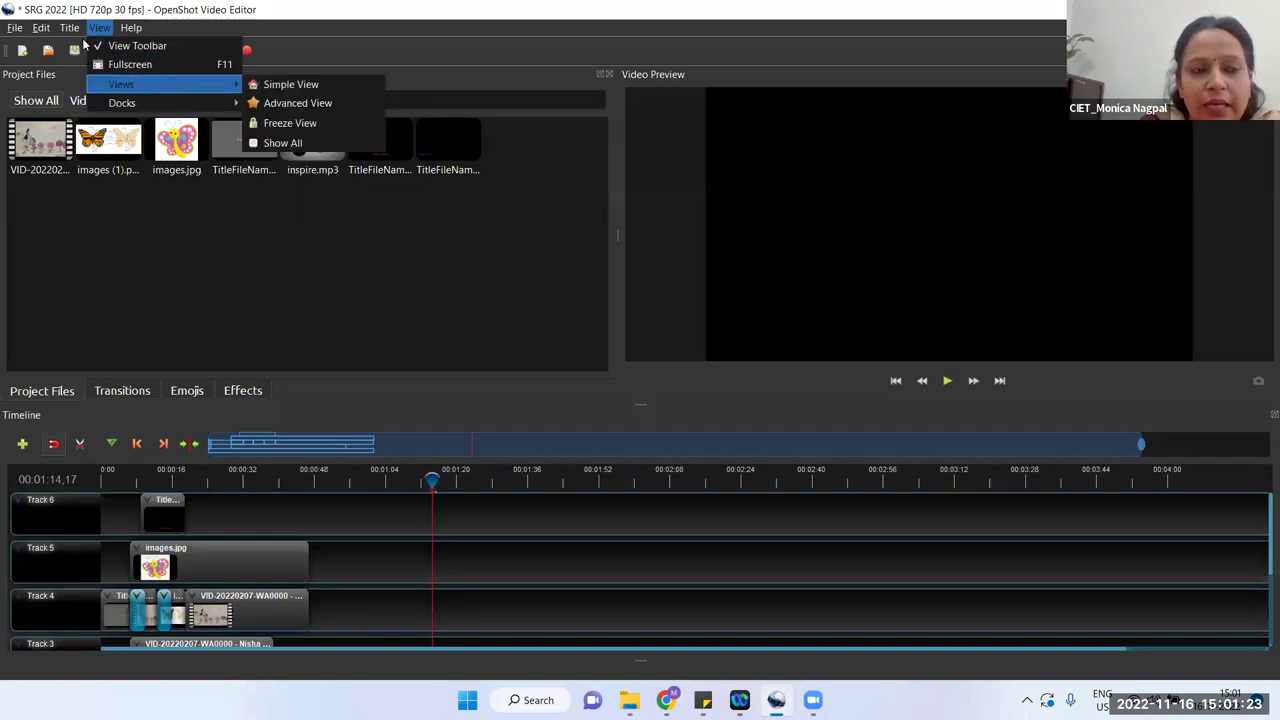
mouse_move(42, 28)
mouse_move(100, 30)
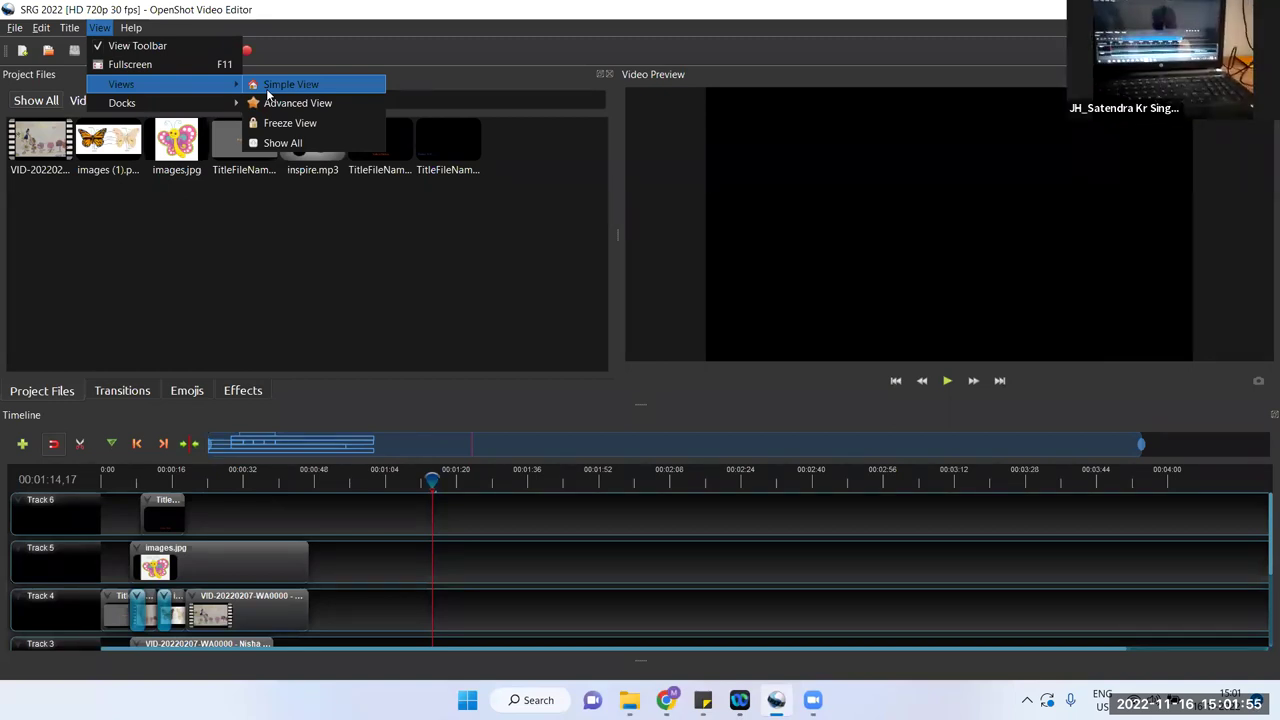
left_click(270, 312)
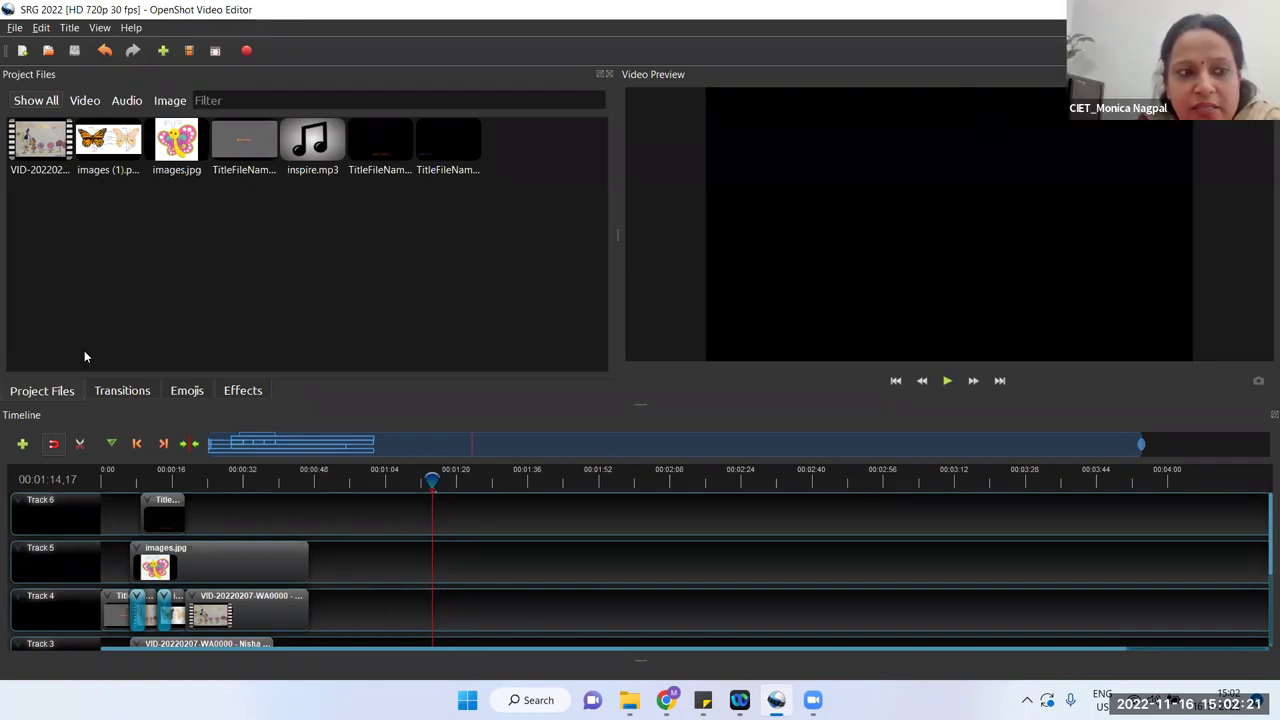
left_click(15, 27)
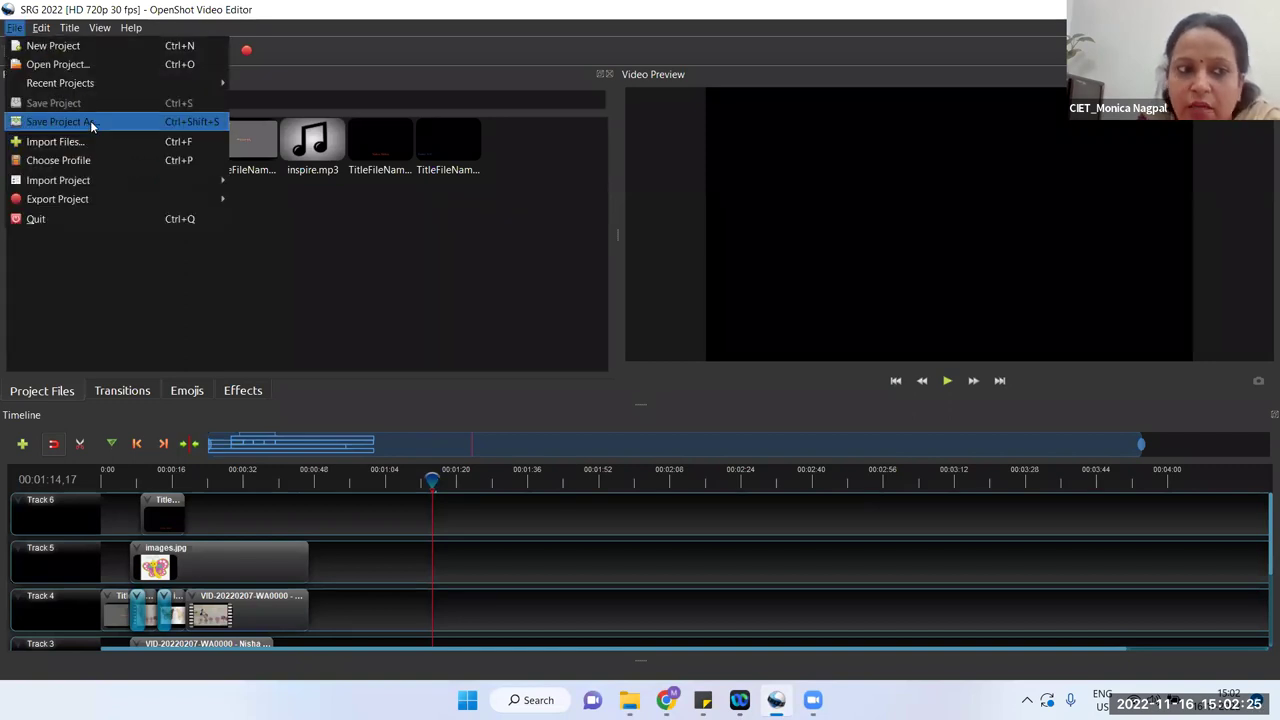
left_click(421, 346)
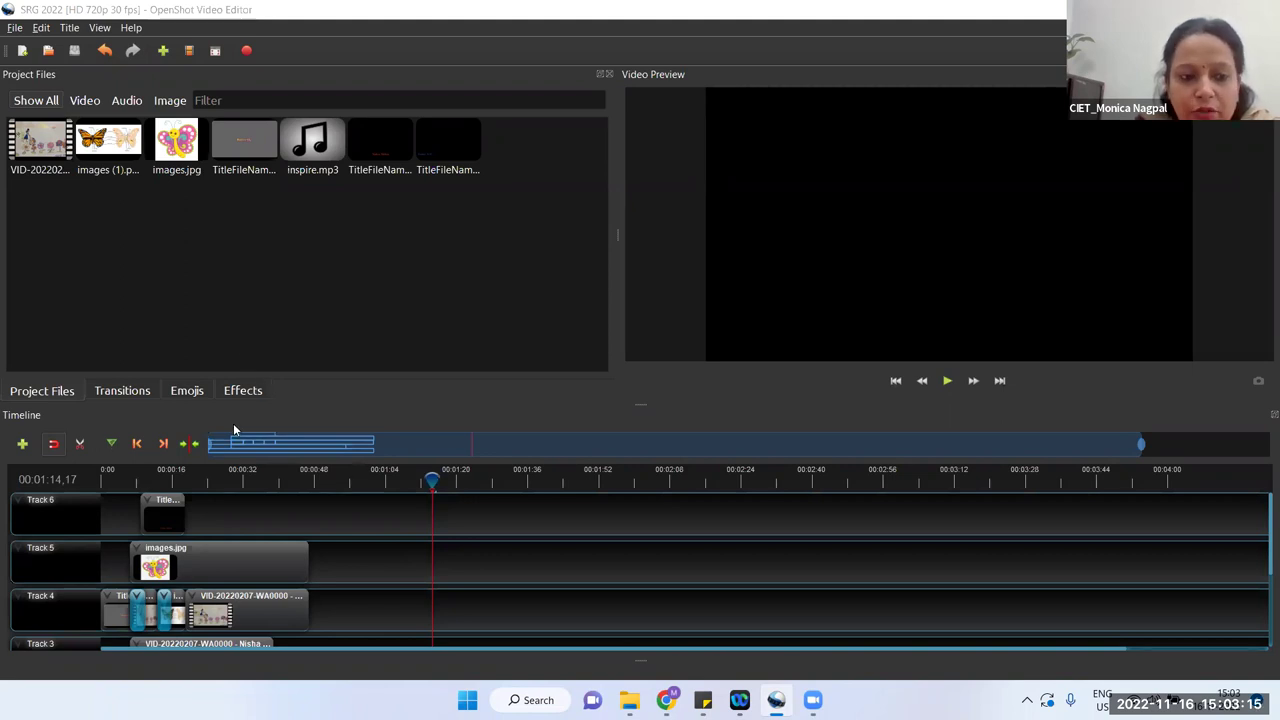
Step: Review the Track 4 drawing-video clip's properties (position 19.00, end 34.04, scale 1.12×1.23), then close the panel
left_click(203, 559)
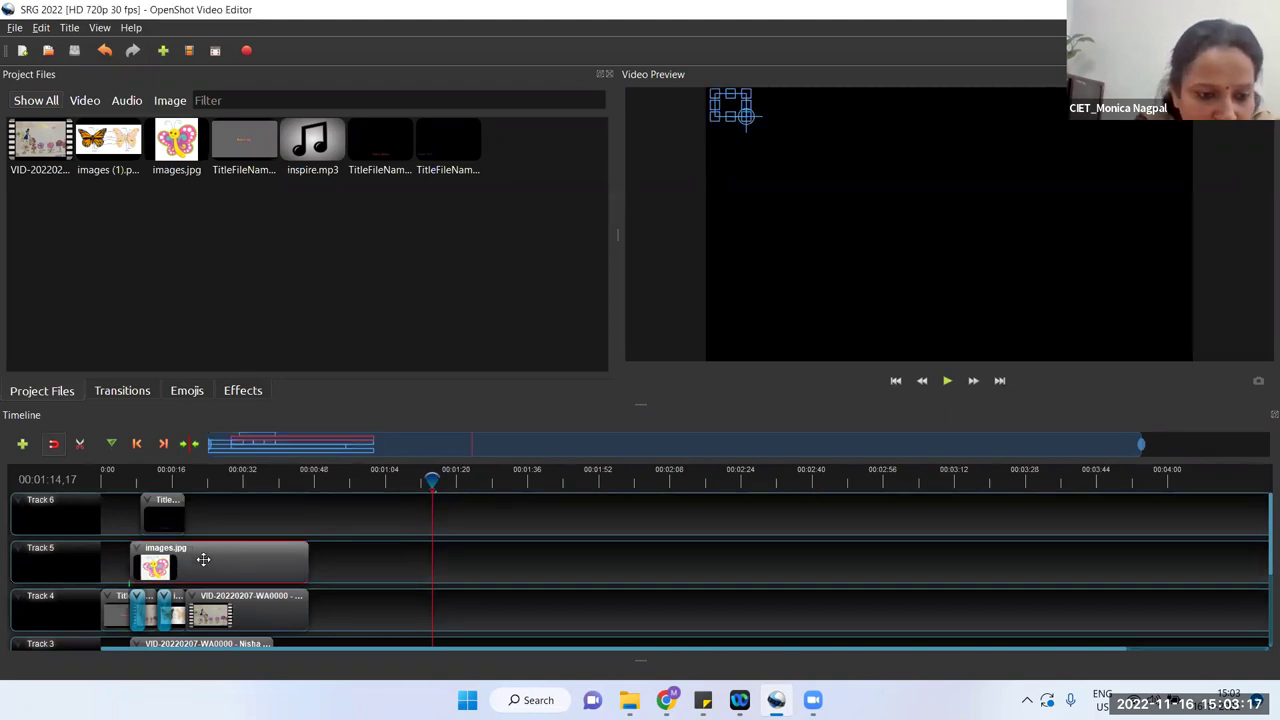
right_click(241, 618)
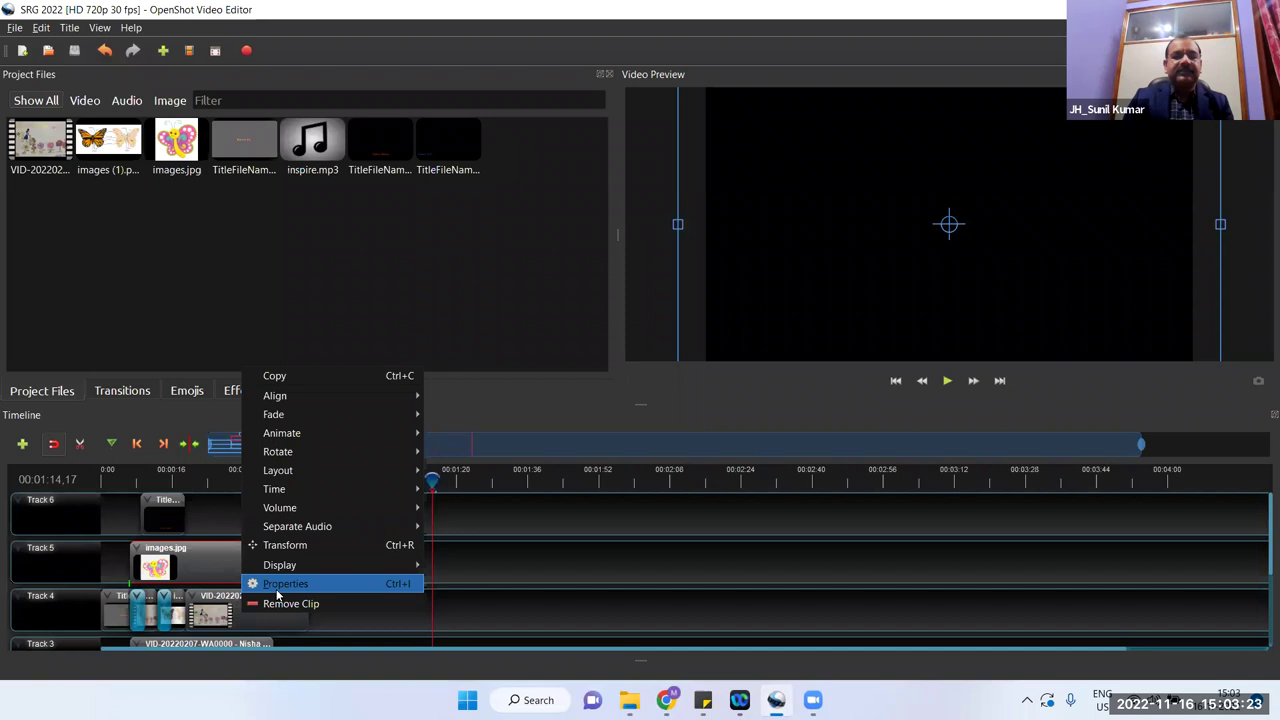
left_click(277, 588)
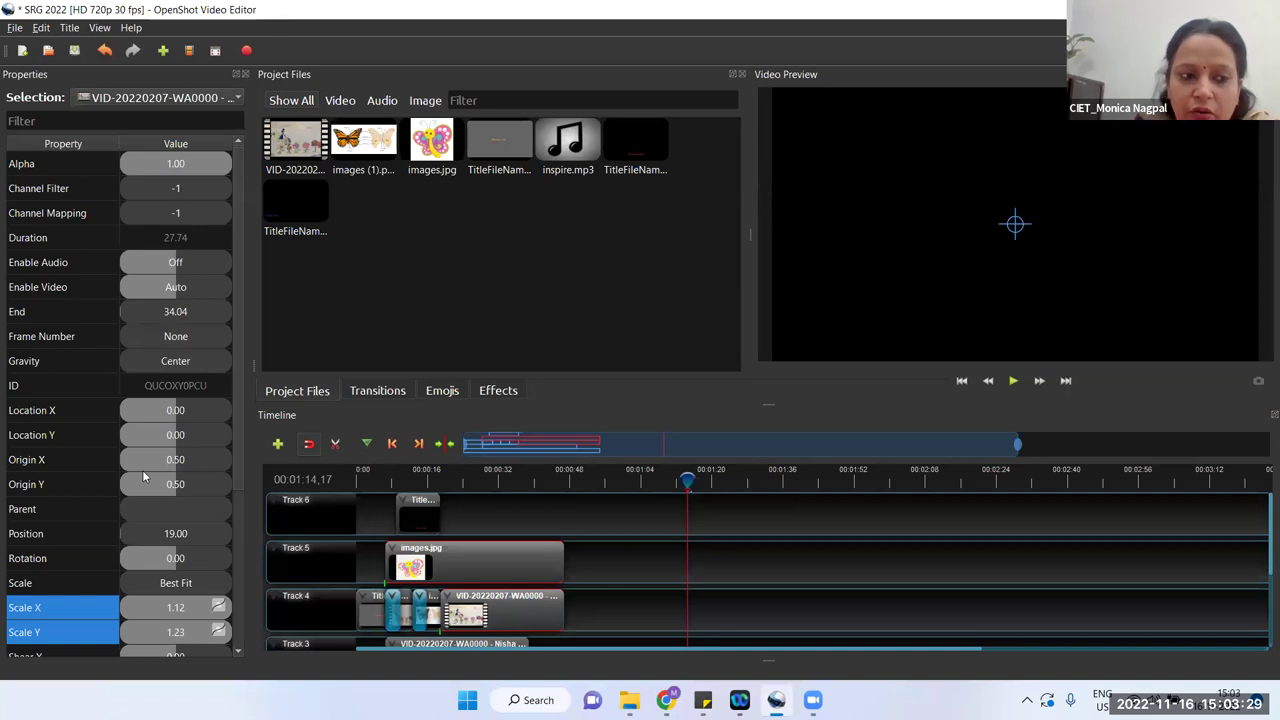
scroll(135, 600, "down", 2)
scroll(134, 594, "down", 2)
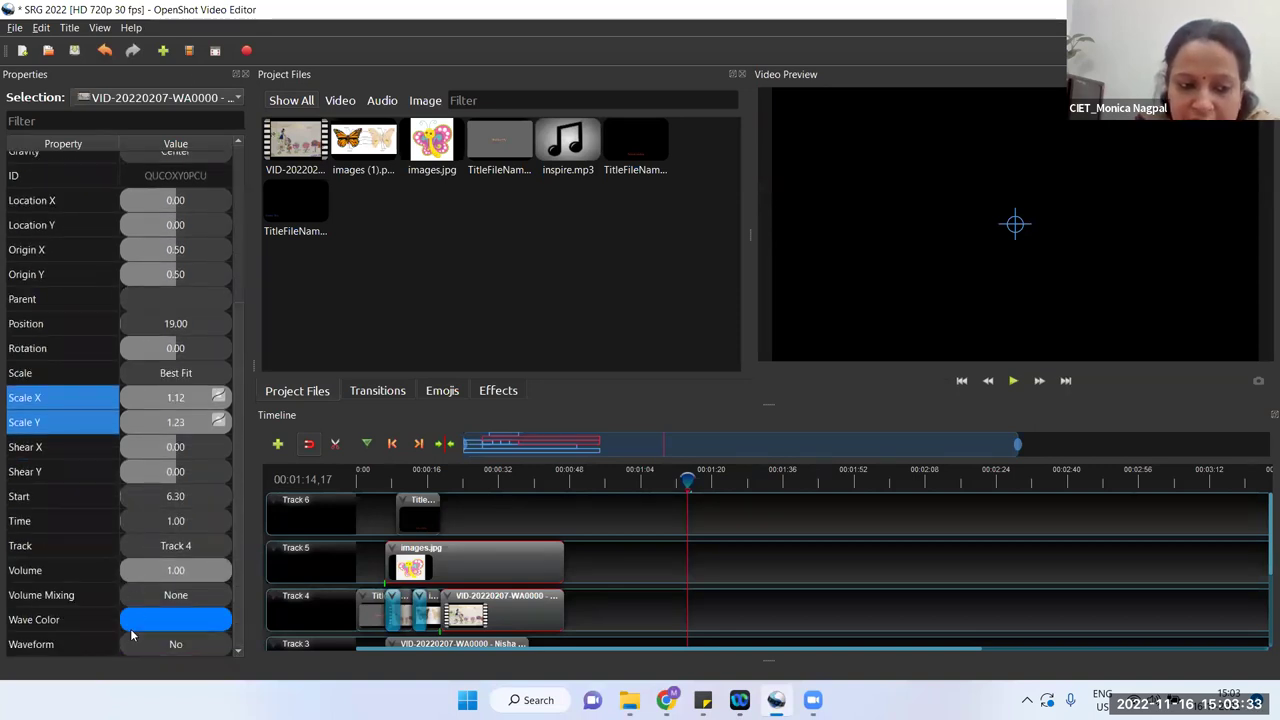
scroll(136, 434, "up", 1)
scroll(136, 434, "up", 2)
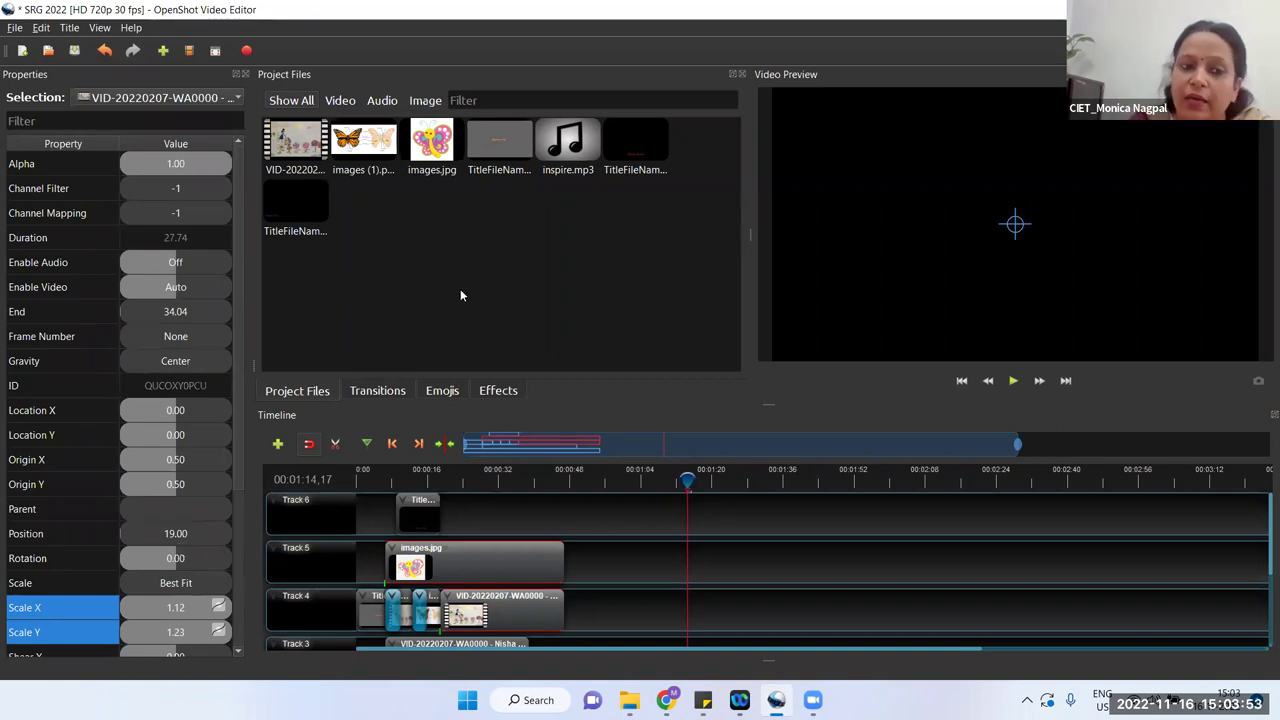
left_click(244, 73)
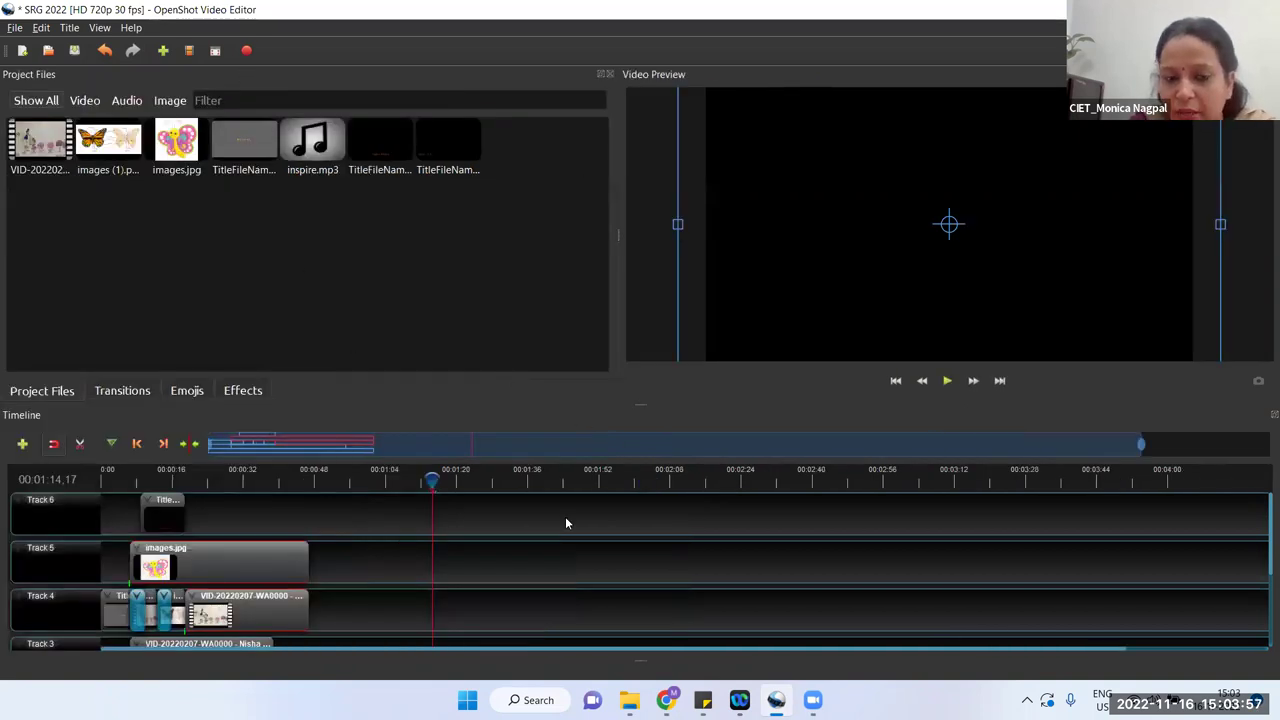
Step: Deselect the images.jpg and VID clips using an empty area of the timeline
left_click(532, 600)
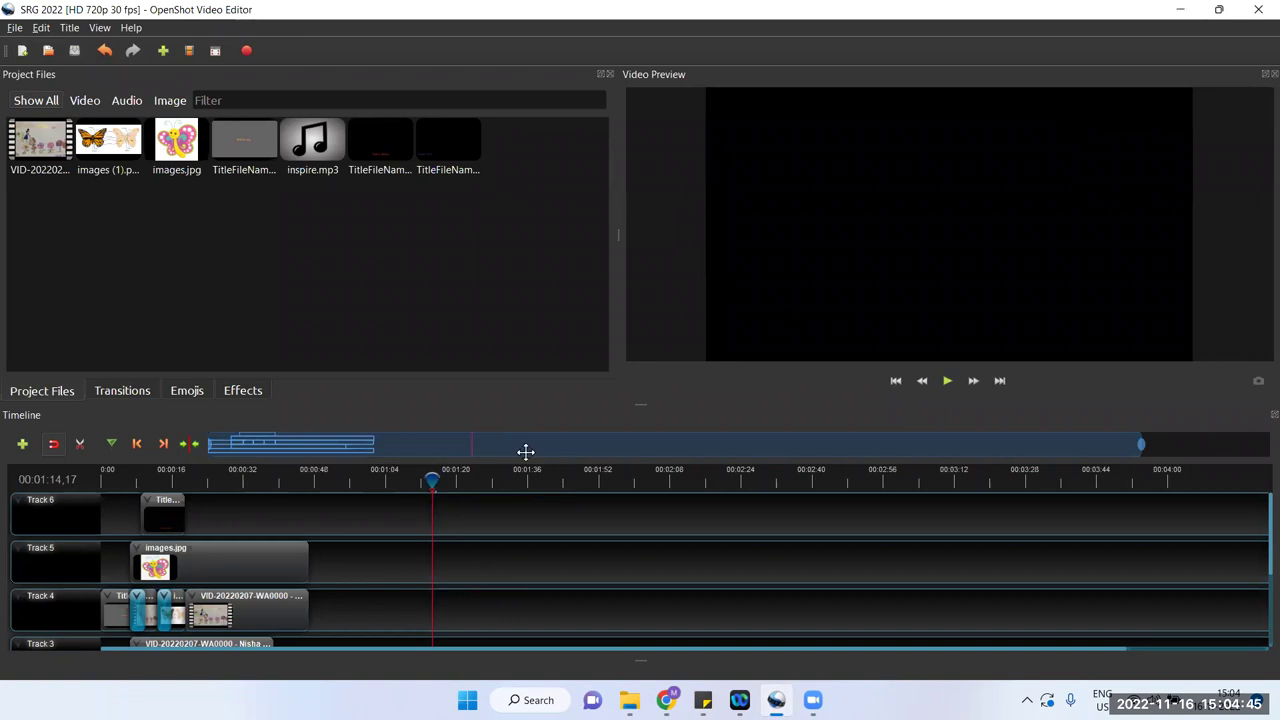
left_click(97, 27)
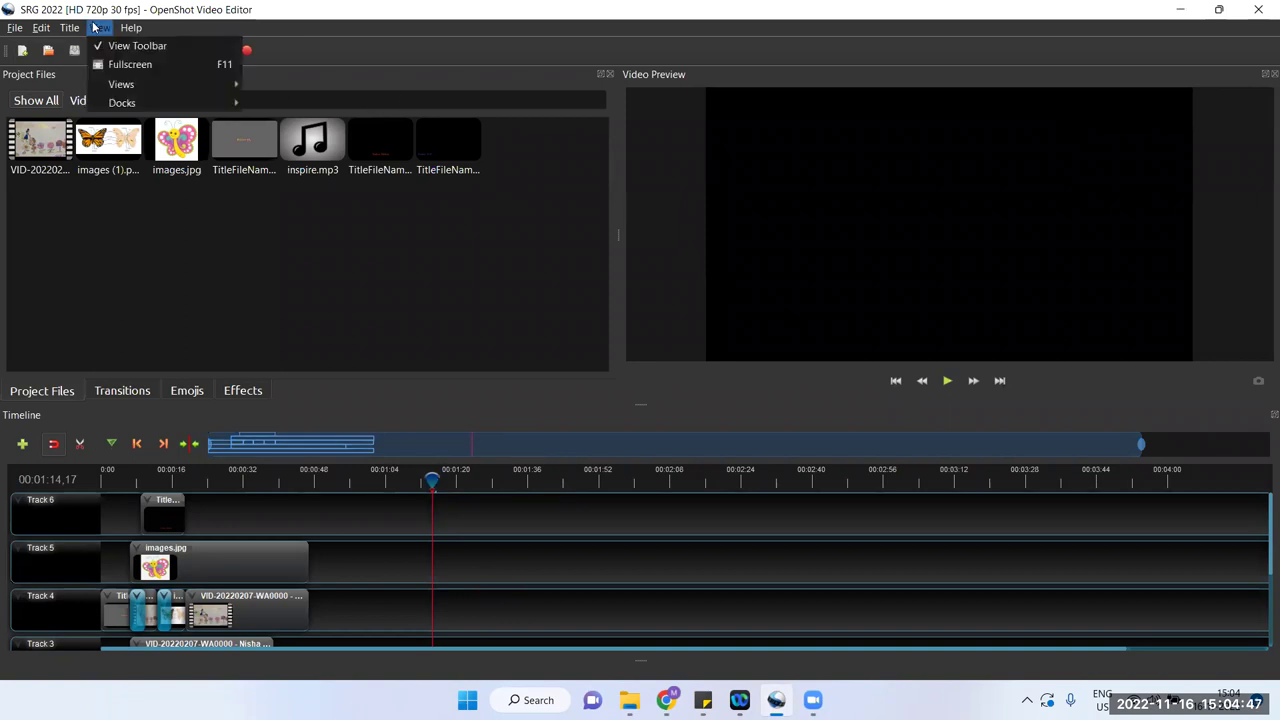
left_click(250, 290)
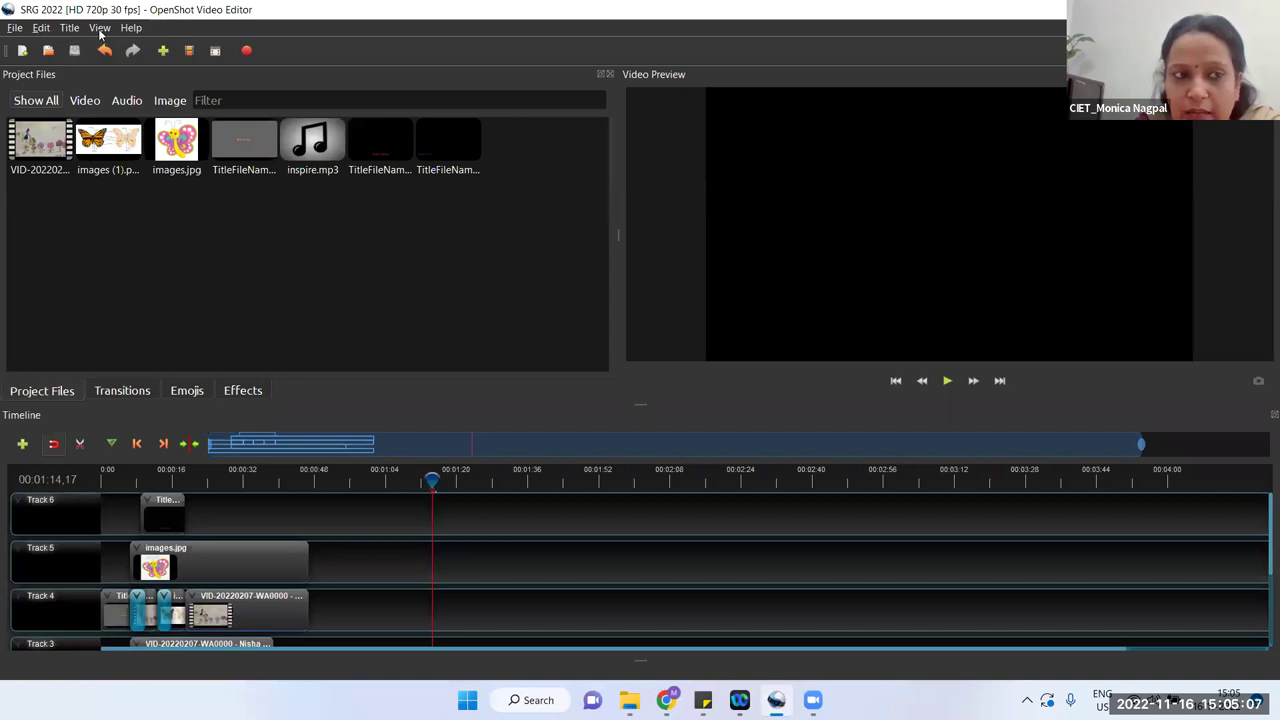
left_click(100, 30)
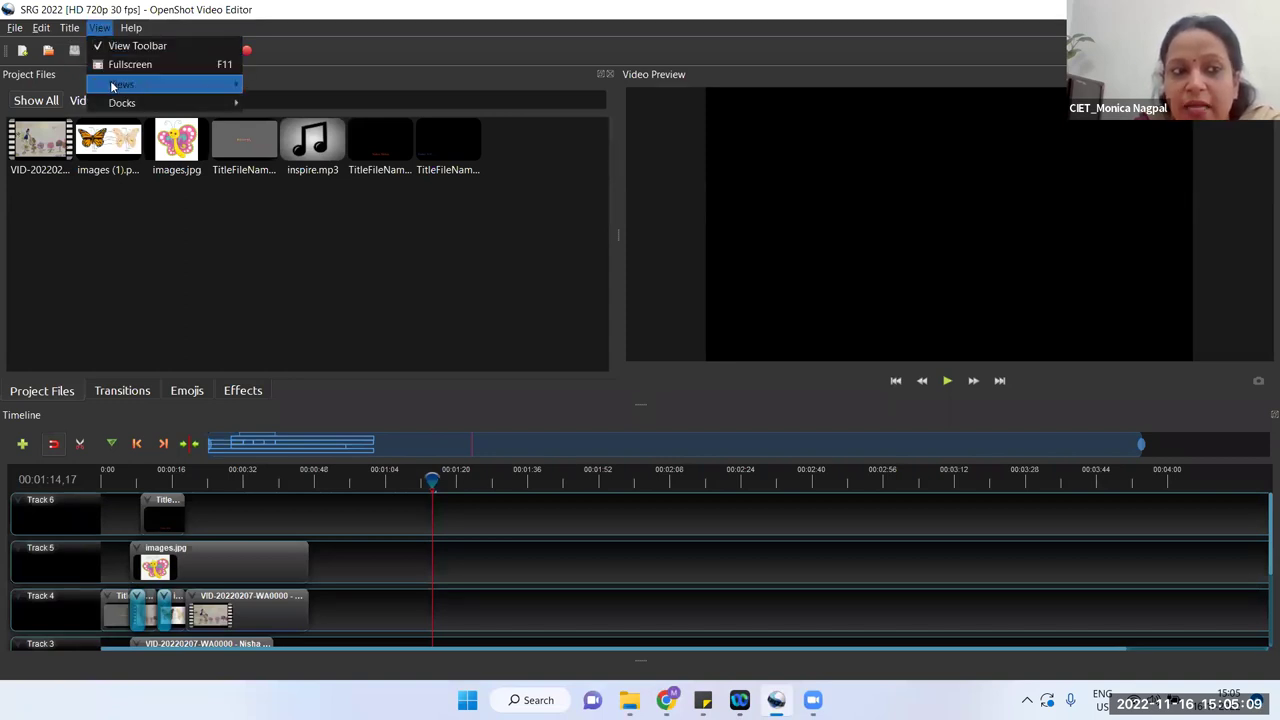
mouse_move(114, 86)
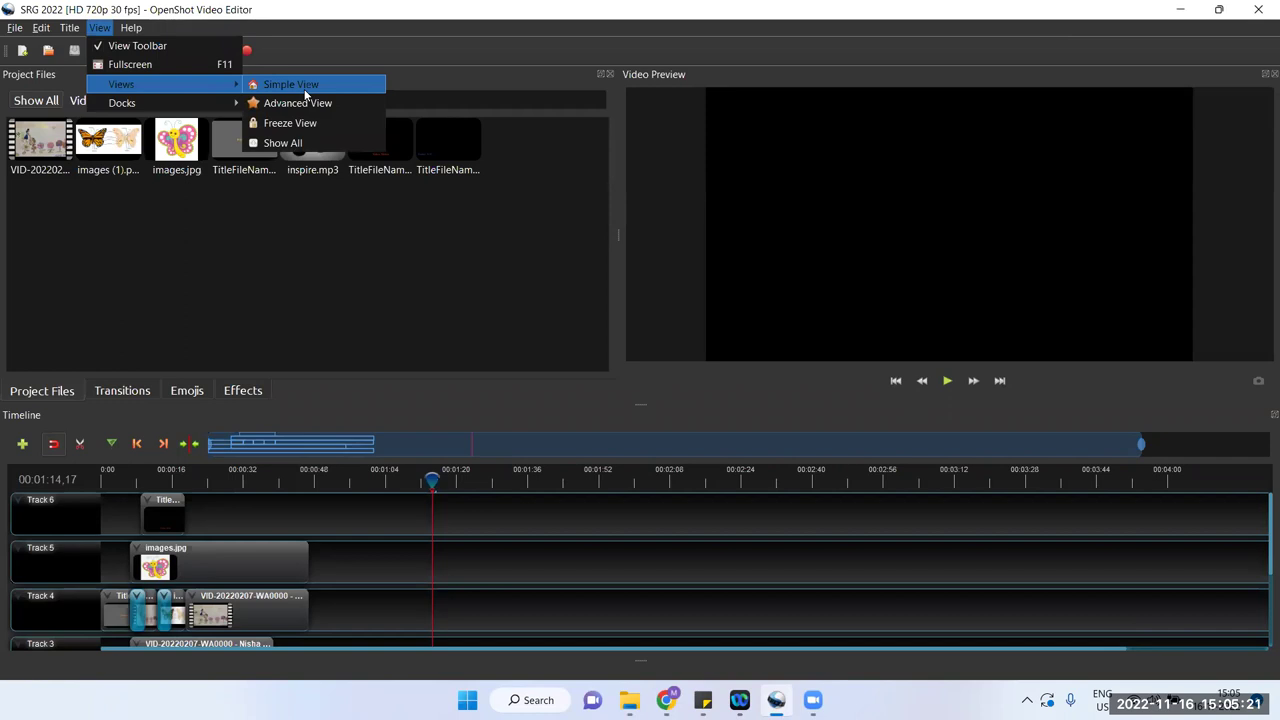
left_click(553, 245)
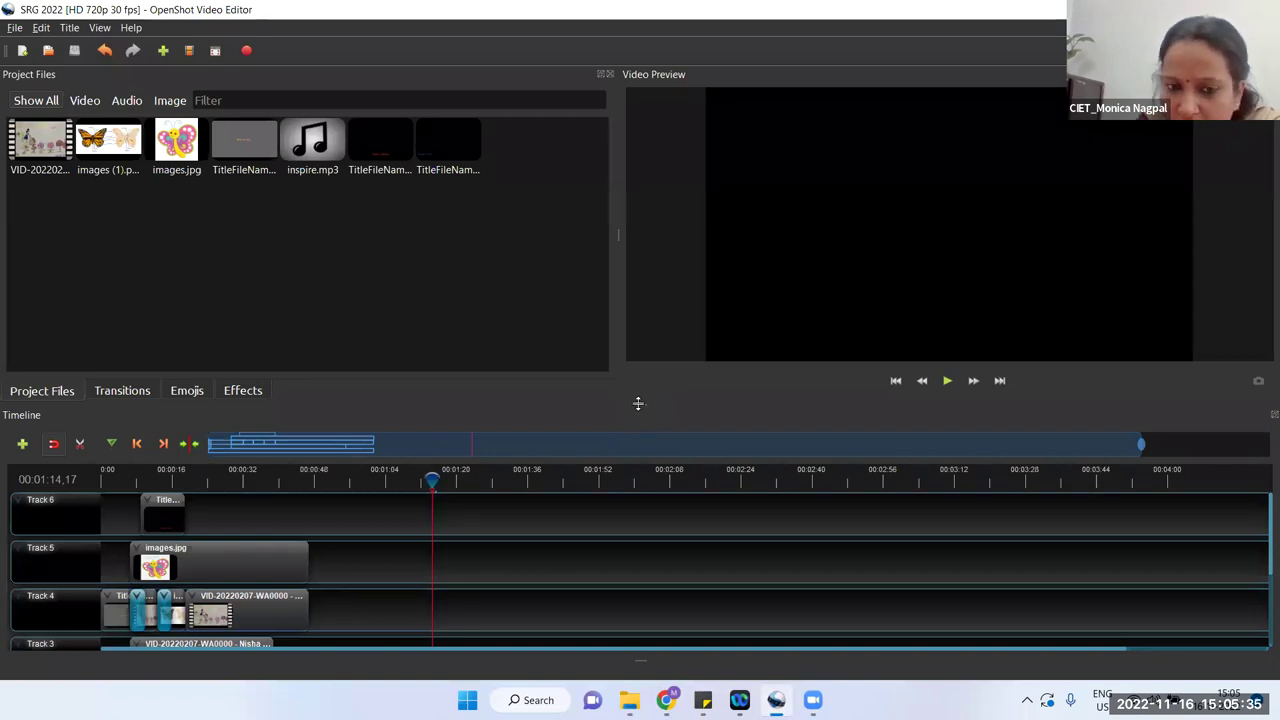
Step: Make the timeline taller, widen the video preview, and toggle clip snapping
mouse_move(638, 404)
left_mouse_down()
mouse_move(640, 363)
mouse_move(649, 443)
mouse_move(632, 285)
mouse_move(614, 471)
mouse_move(614, 309)
mouse_move(651, 486)
mouse_move(637, 388)
left_mouse_up()
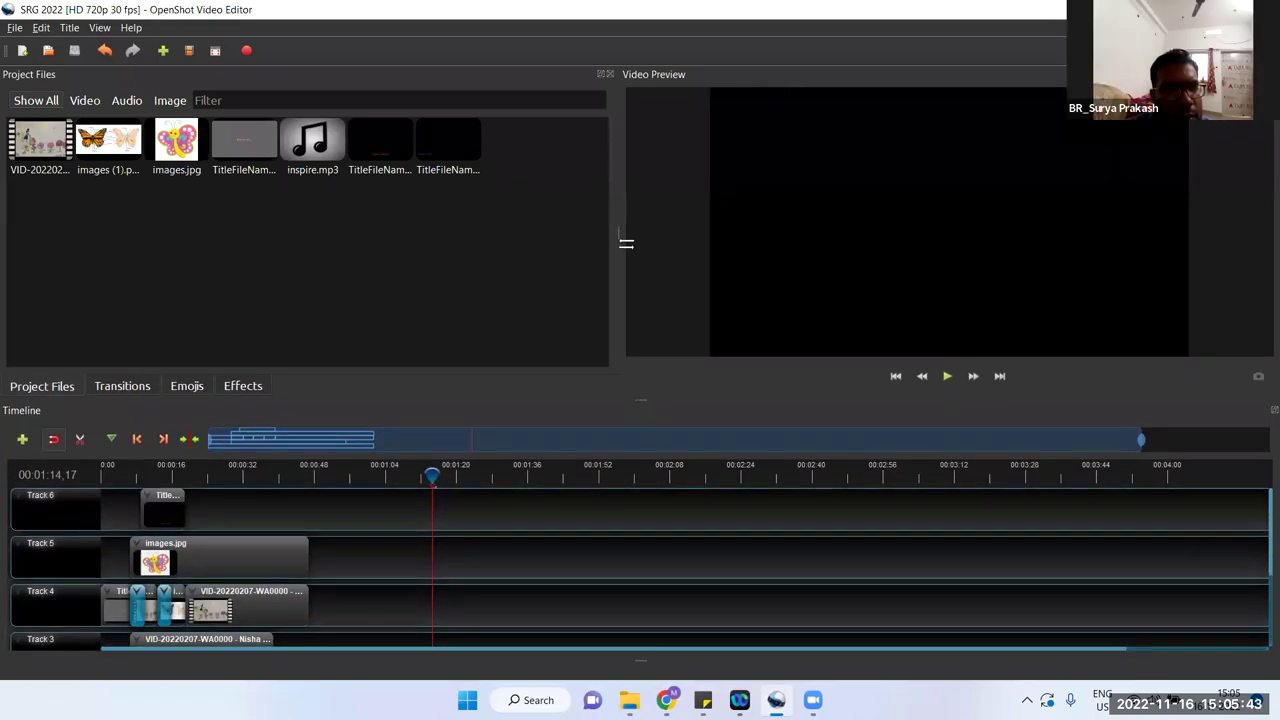
left_click_drag(621, 237, 511, 268)
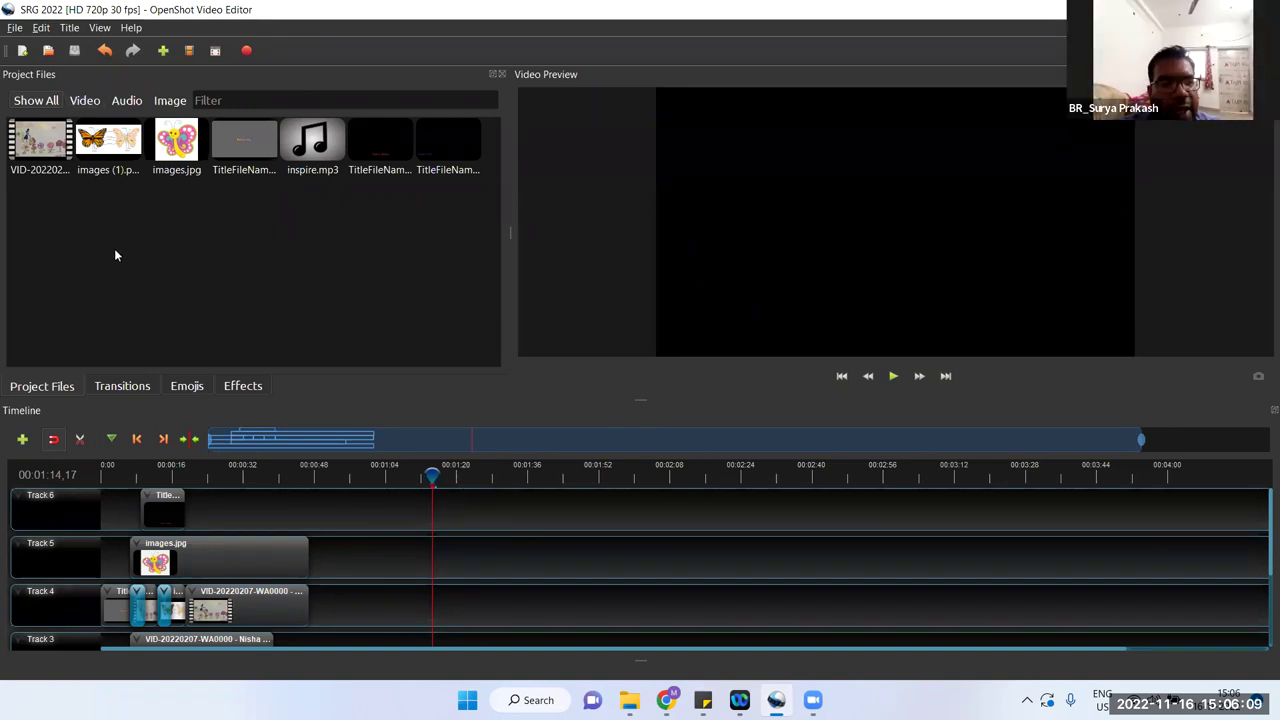
left_click(79, 438)
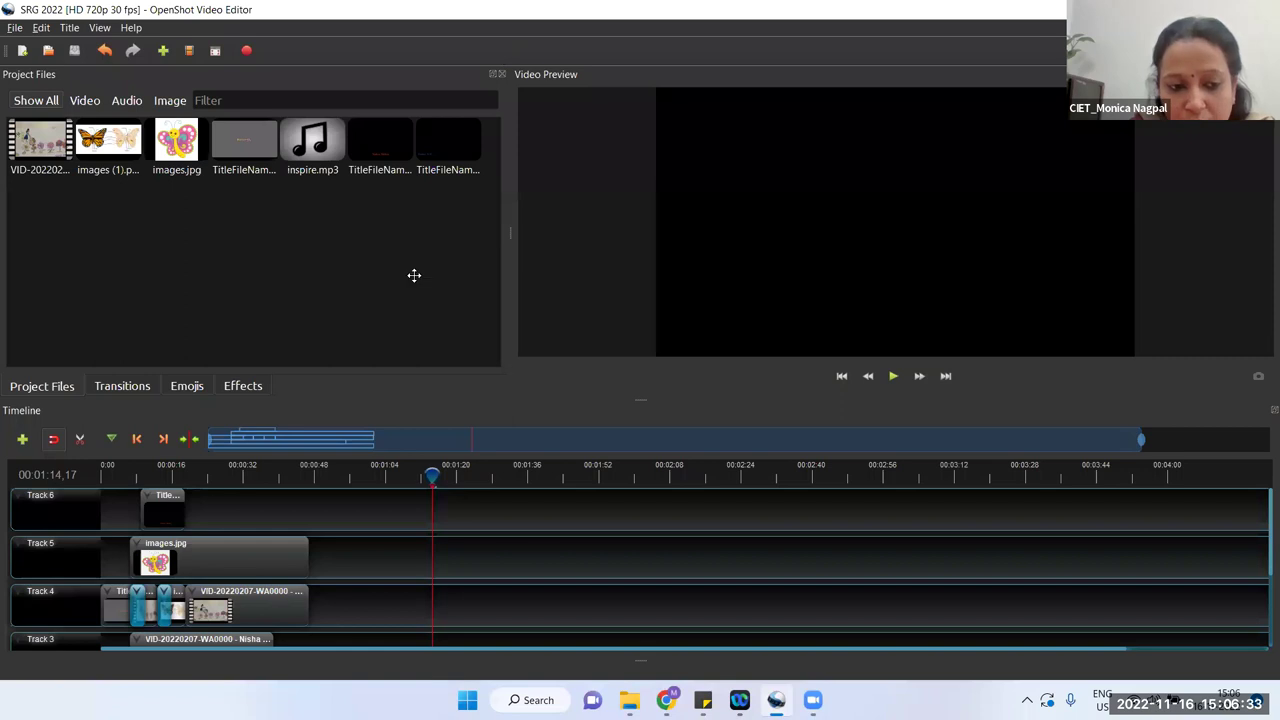
Step: Shift the VID-20220207 clip later on Track 4, return it to its place, and deselect it
left_click_drag(254, 601, 308, 601)
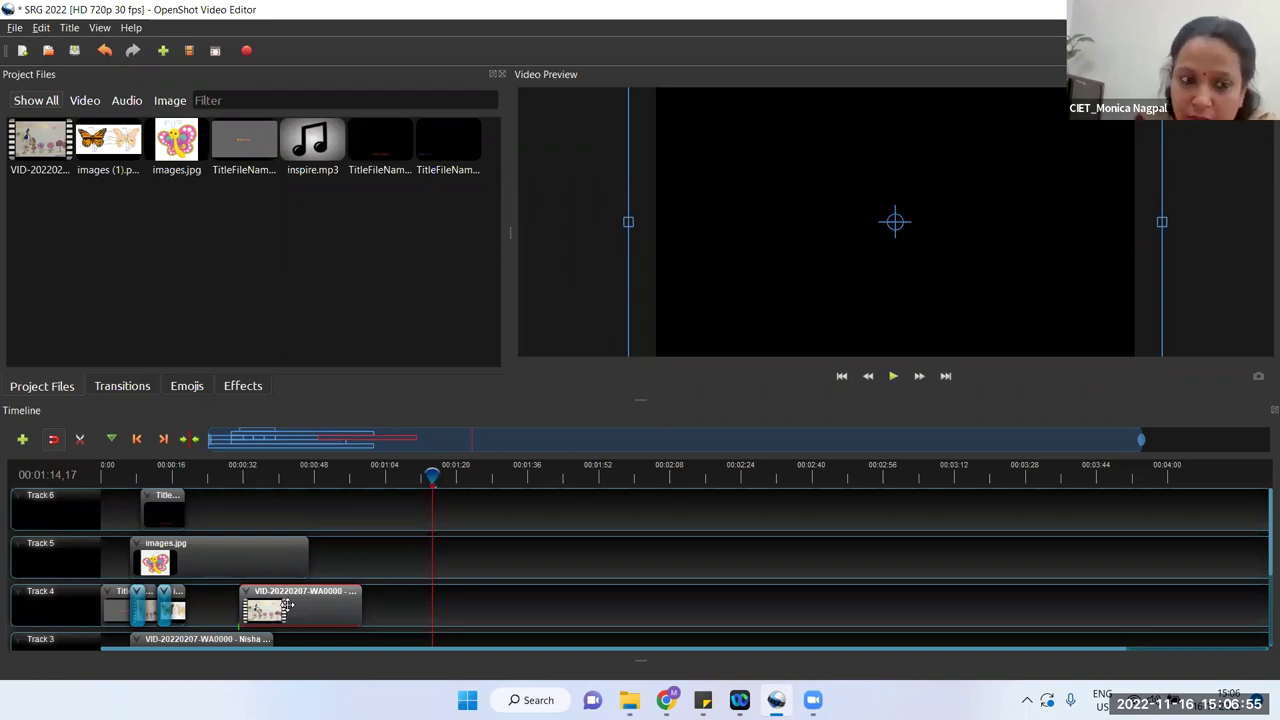
left_click_drag(287, 604, 240, 600)
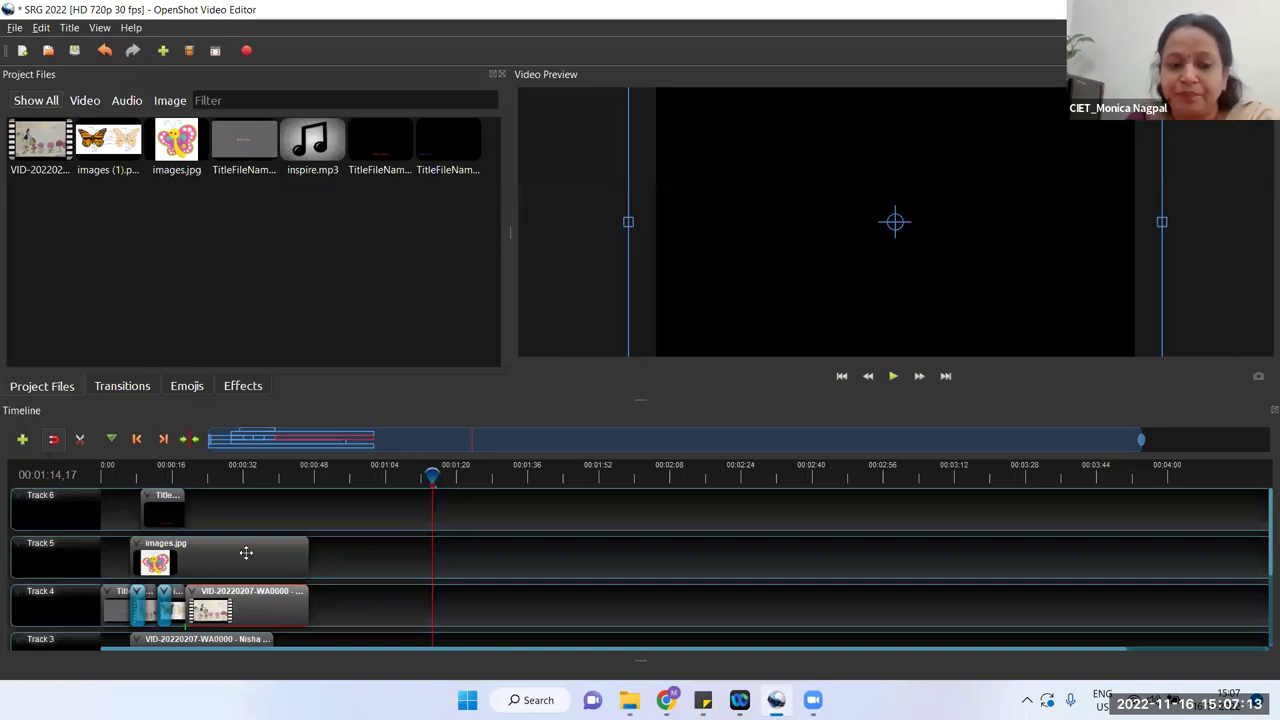
left_click(461, 588)
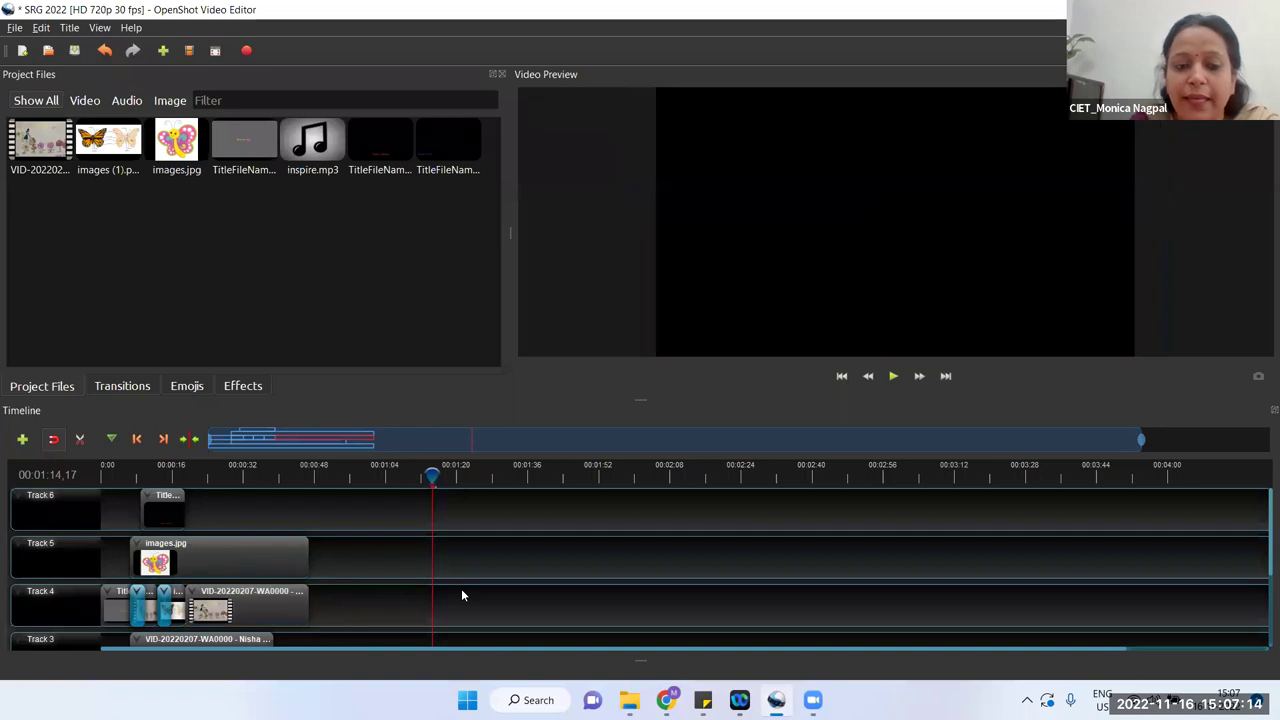
Step: Save the SRG 2022 project through File > Save Project
left_click(15, 28)
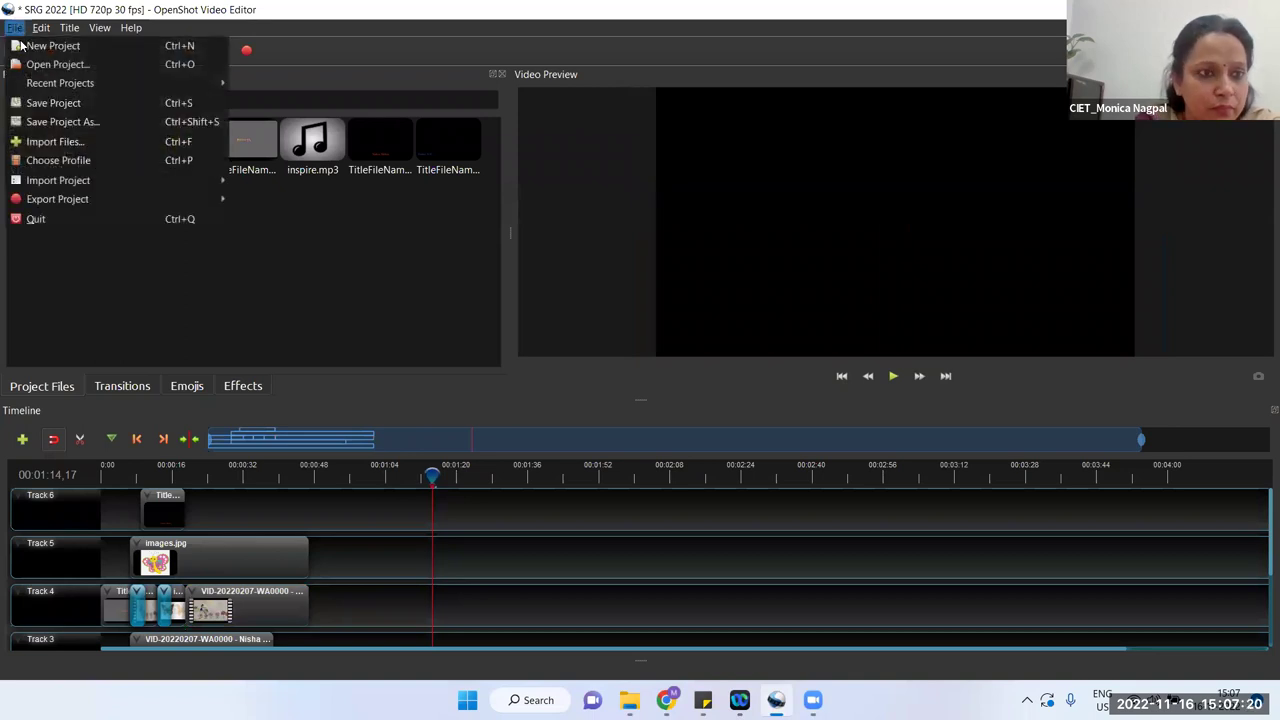
left_click(38, 104)
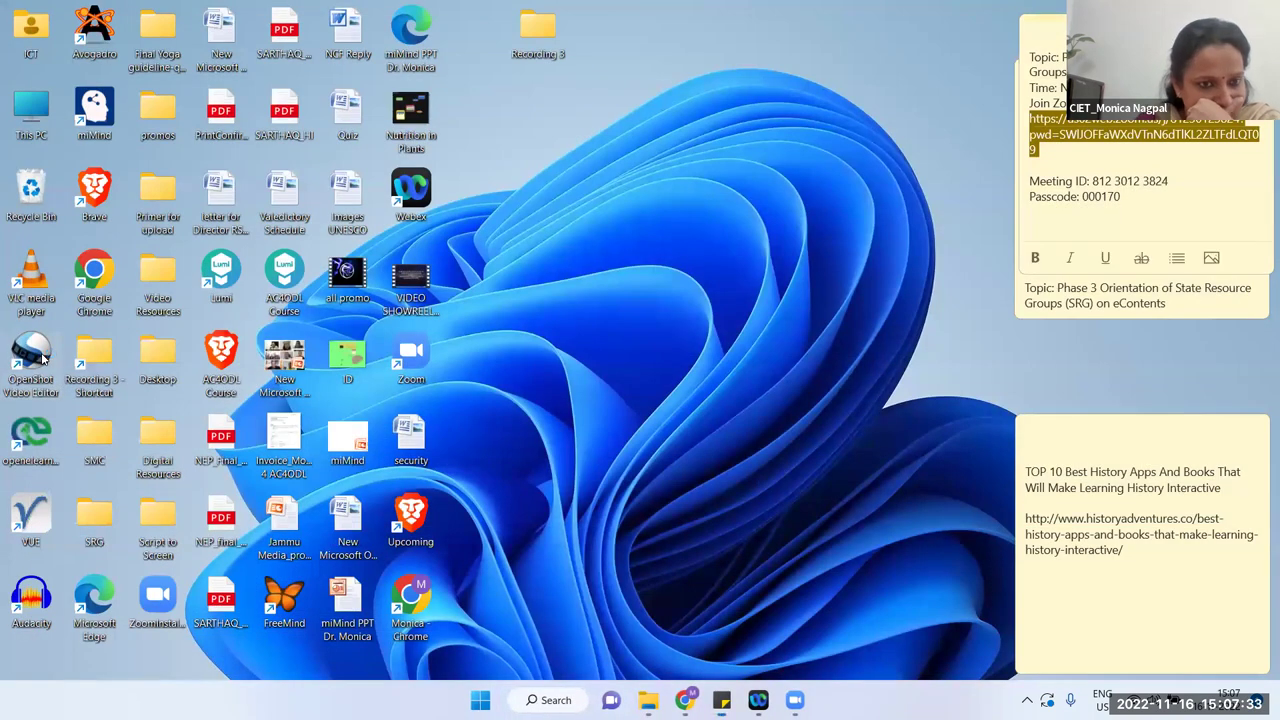
Step: Relaunch OpenShot from the desktop icon and enlarge the timeline to show Track 3
double_click(42, 358)
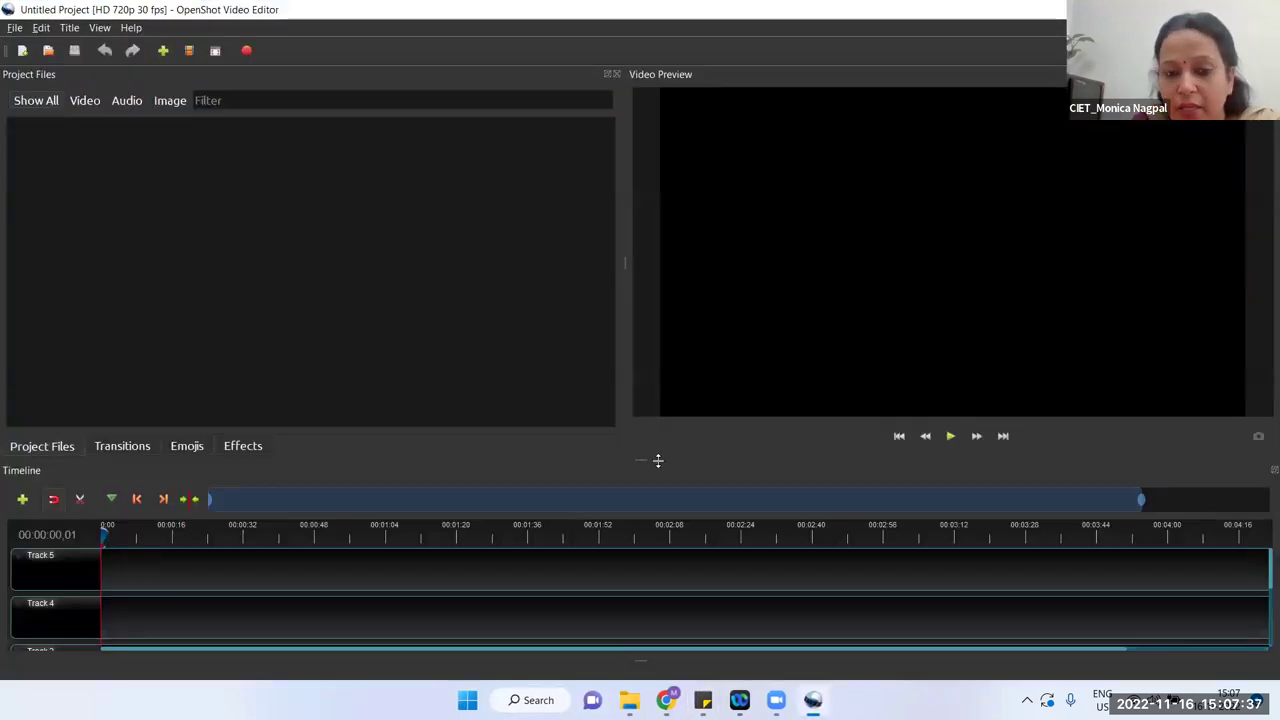
left_click_drag(640, 459, 640, 423)
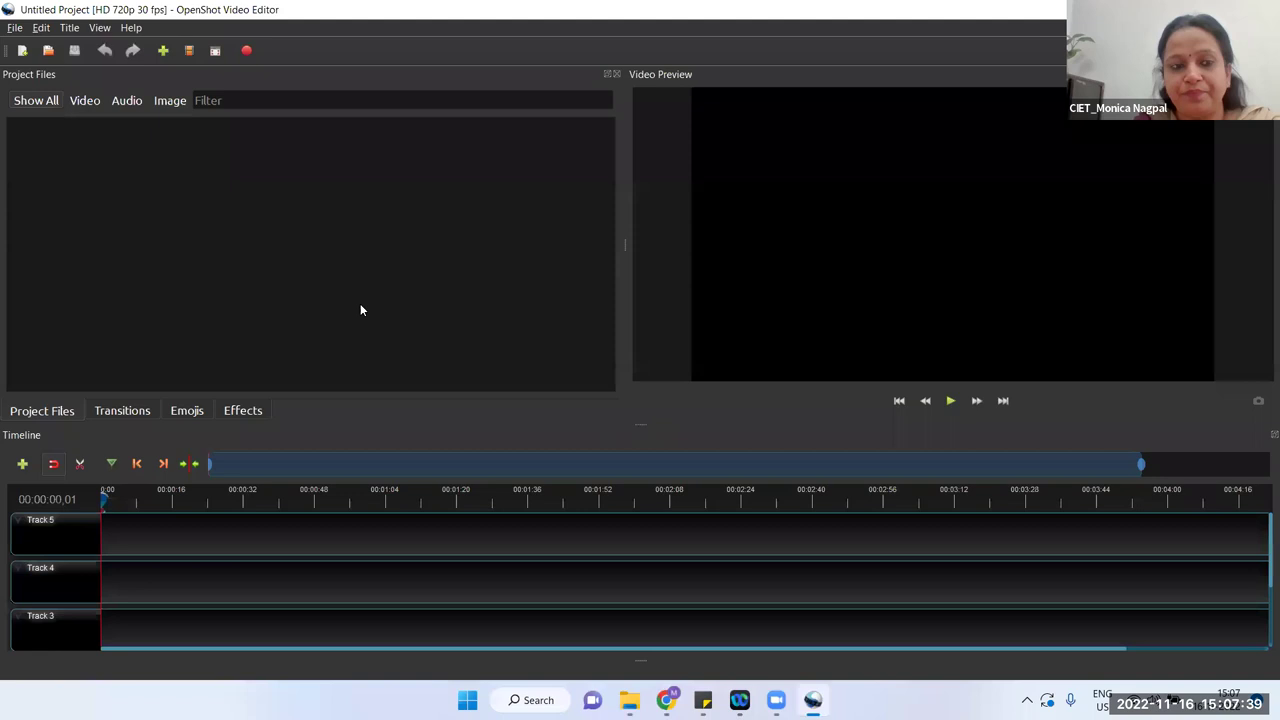
Step: Import 0332.mp4, the green-grass image and mead-1807897_1280 from the Downloads folder
left_click(164, 51)
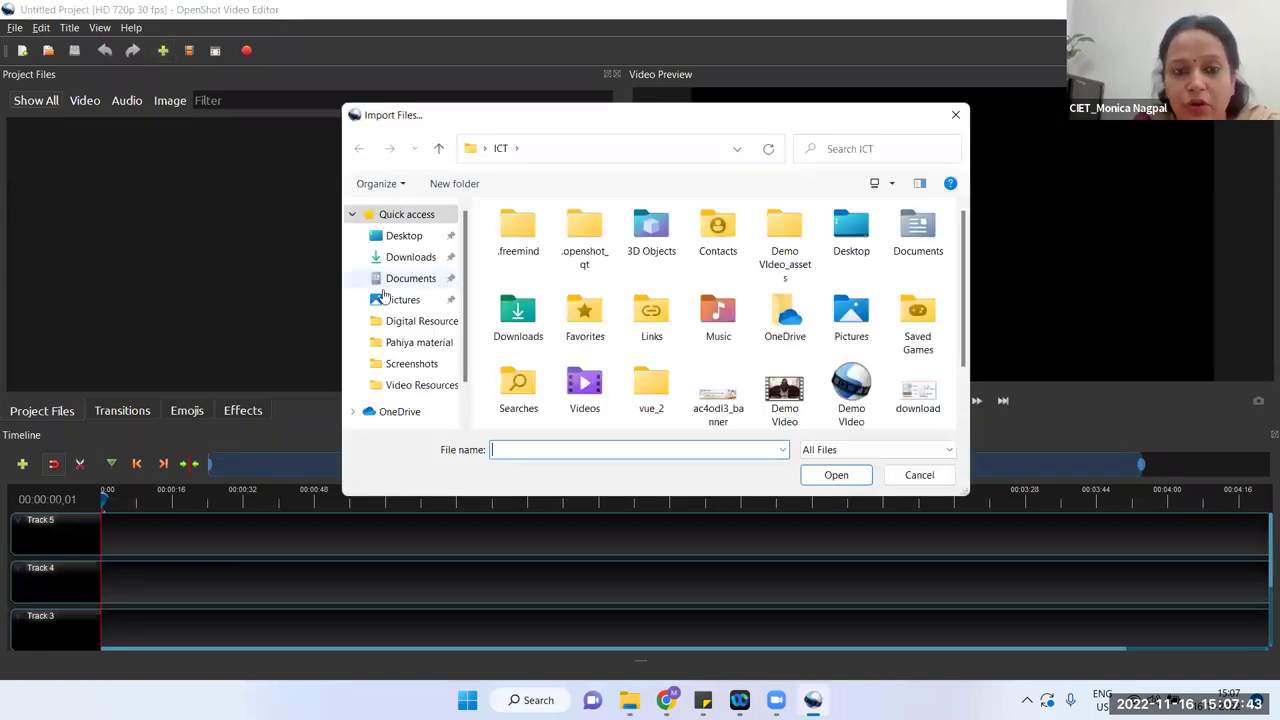
left_click(411, 257)
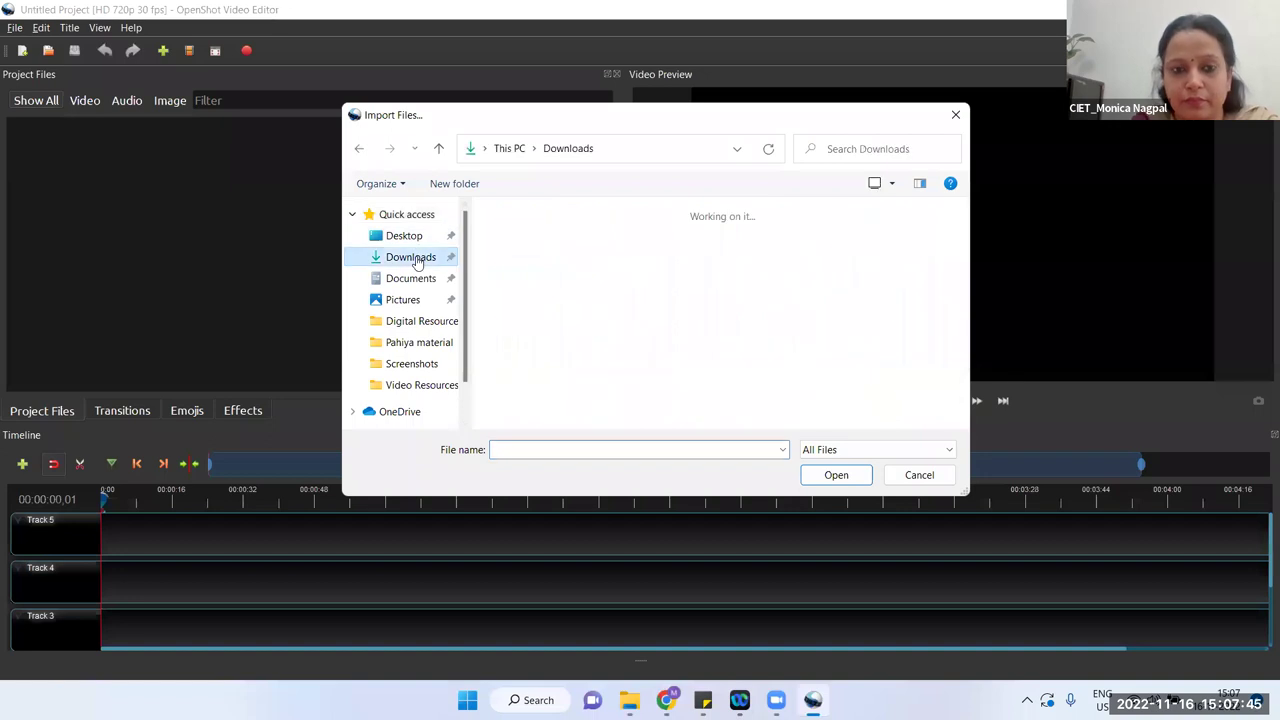
left_click(800, 339)
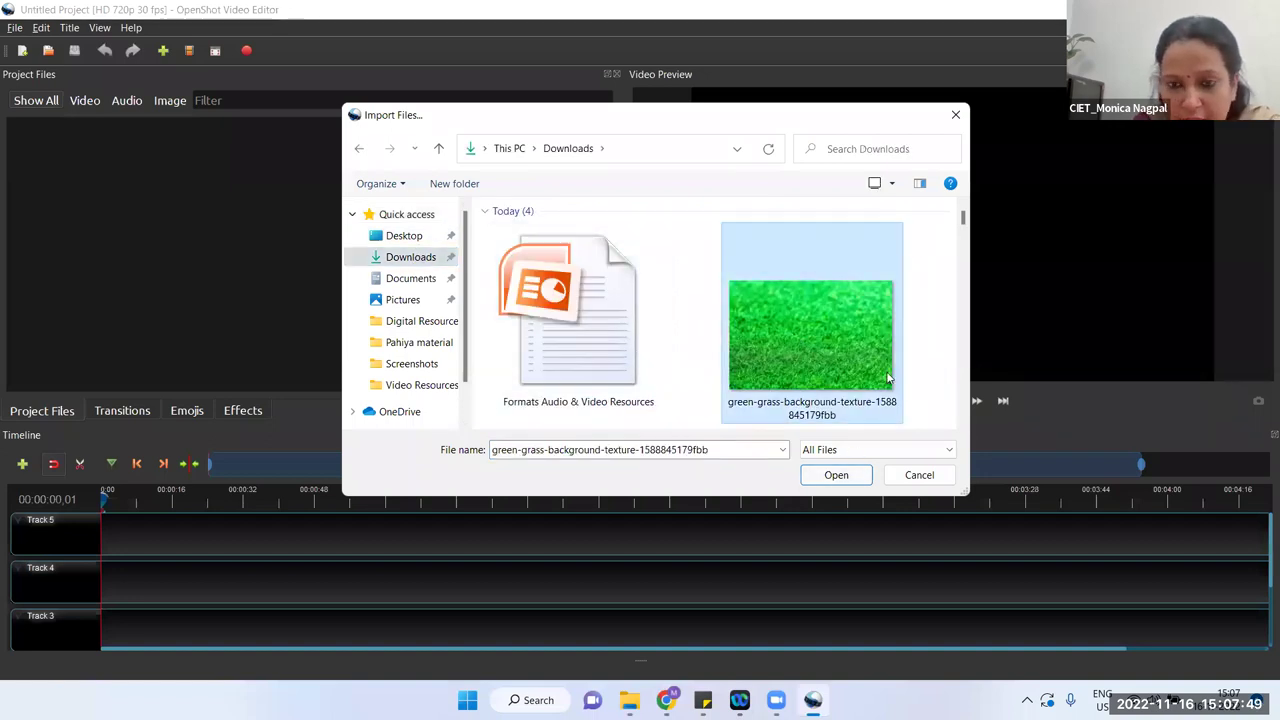
key("Right")
key("Left")
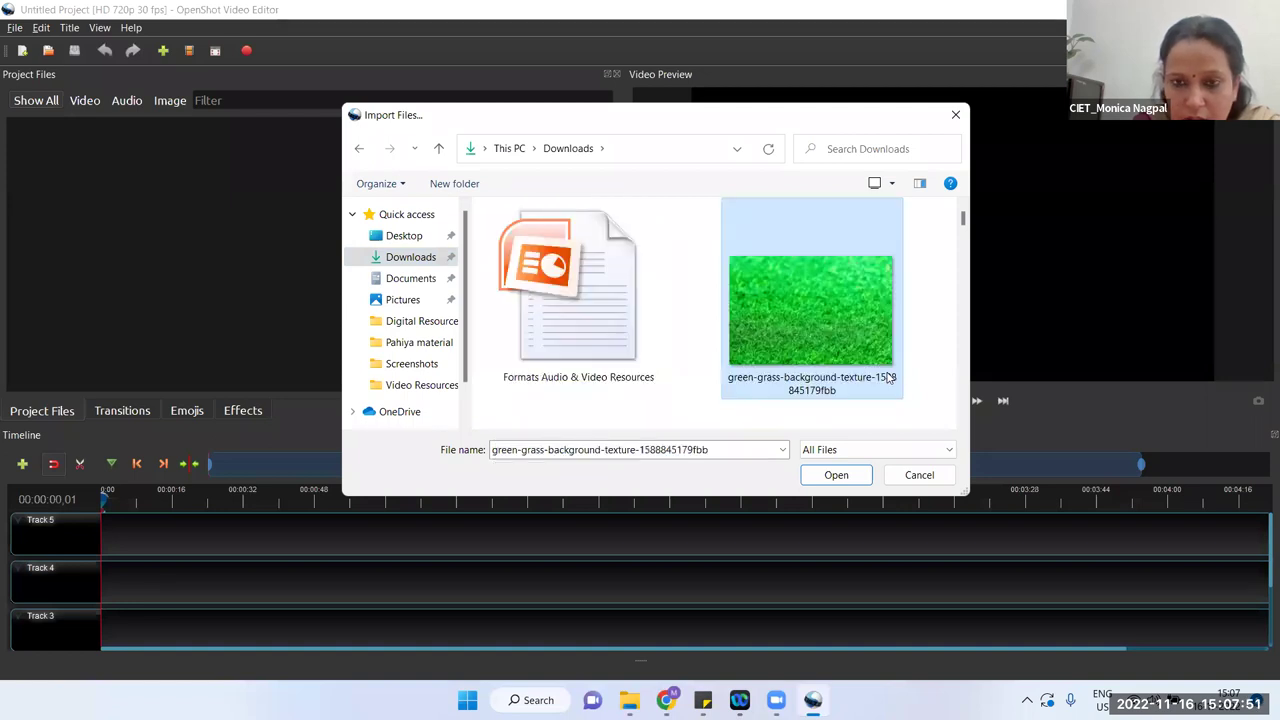
key("shift+Right")
key("shift+Right")
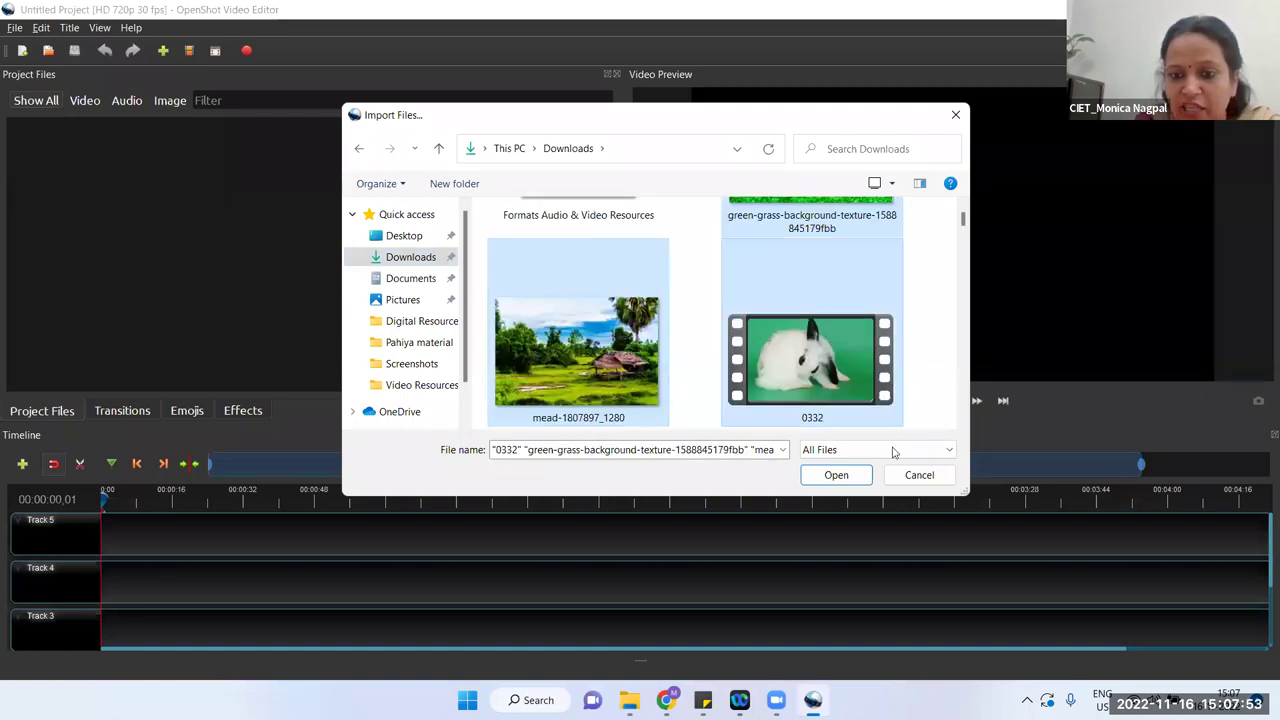
left_click(857, 476)
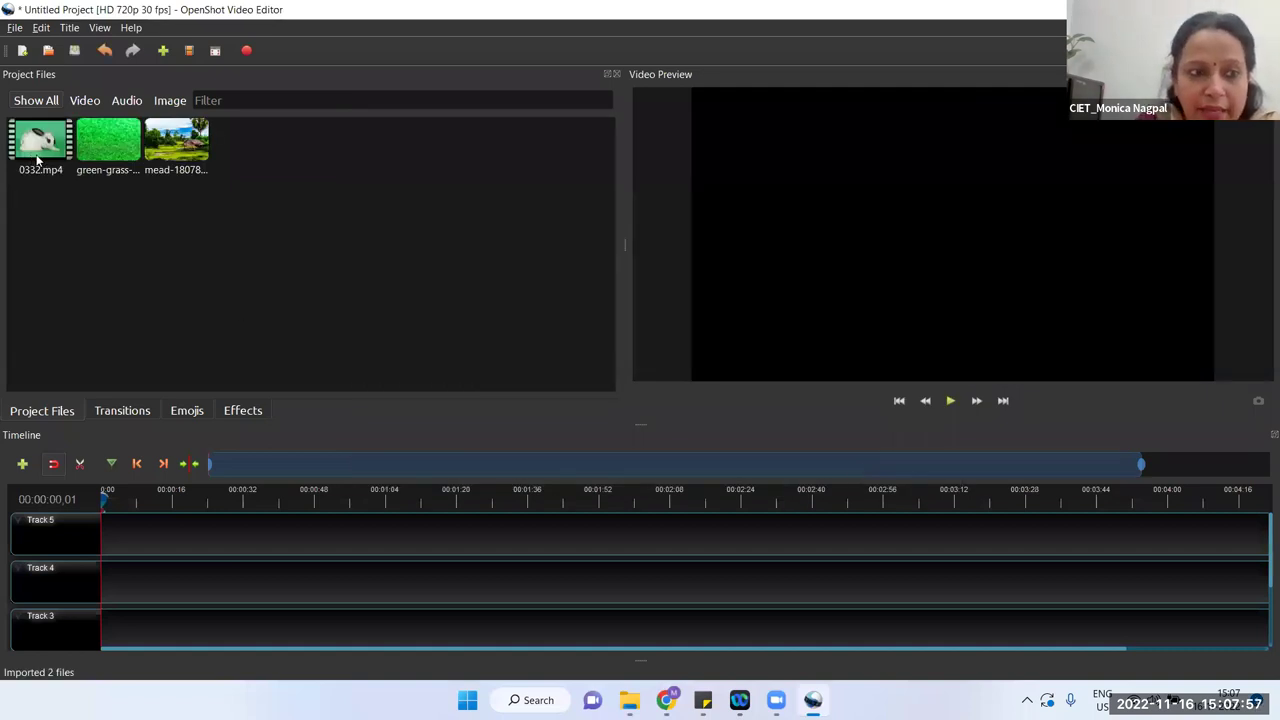
Step: Place the 0332.mp4 rabbit video on Track 4 and preview its playback
left_click_drag(48, 148, 100, 580)
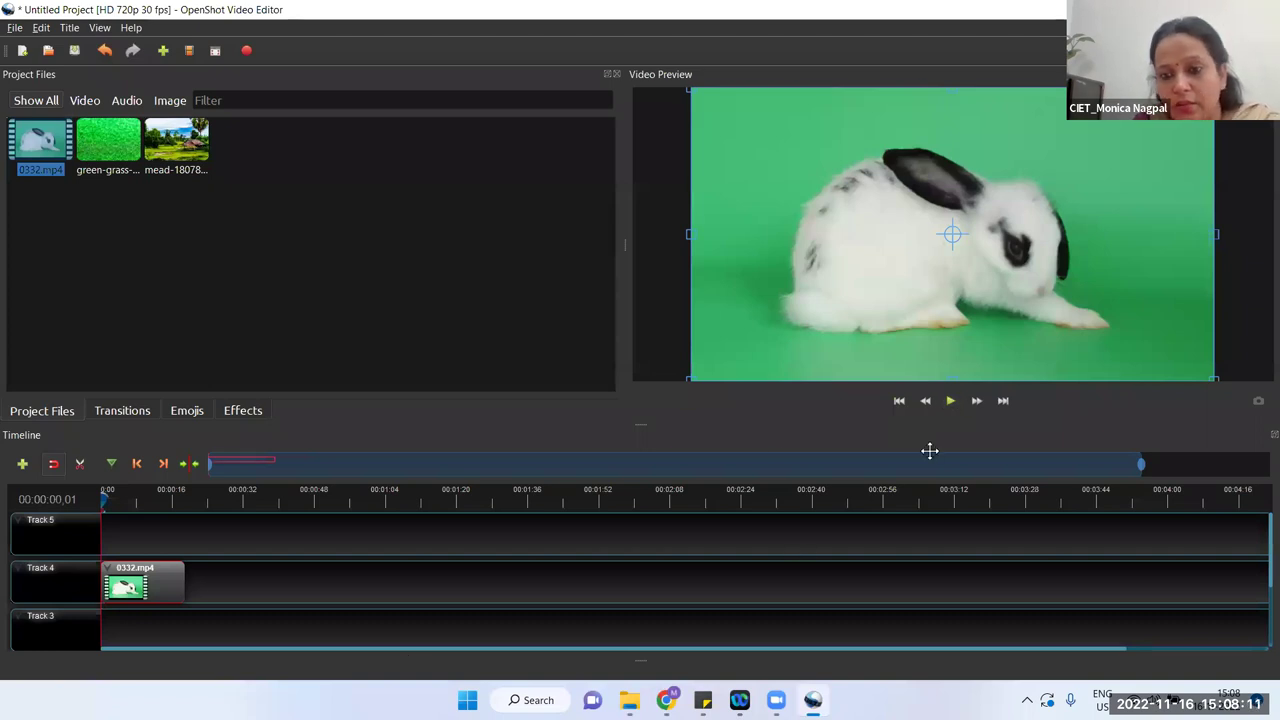
left_click(950, 401)
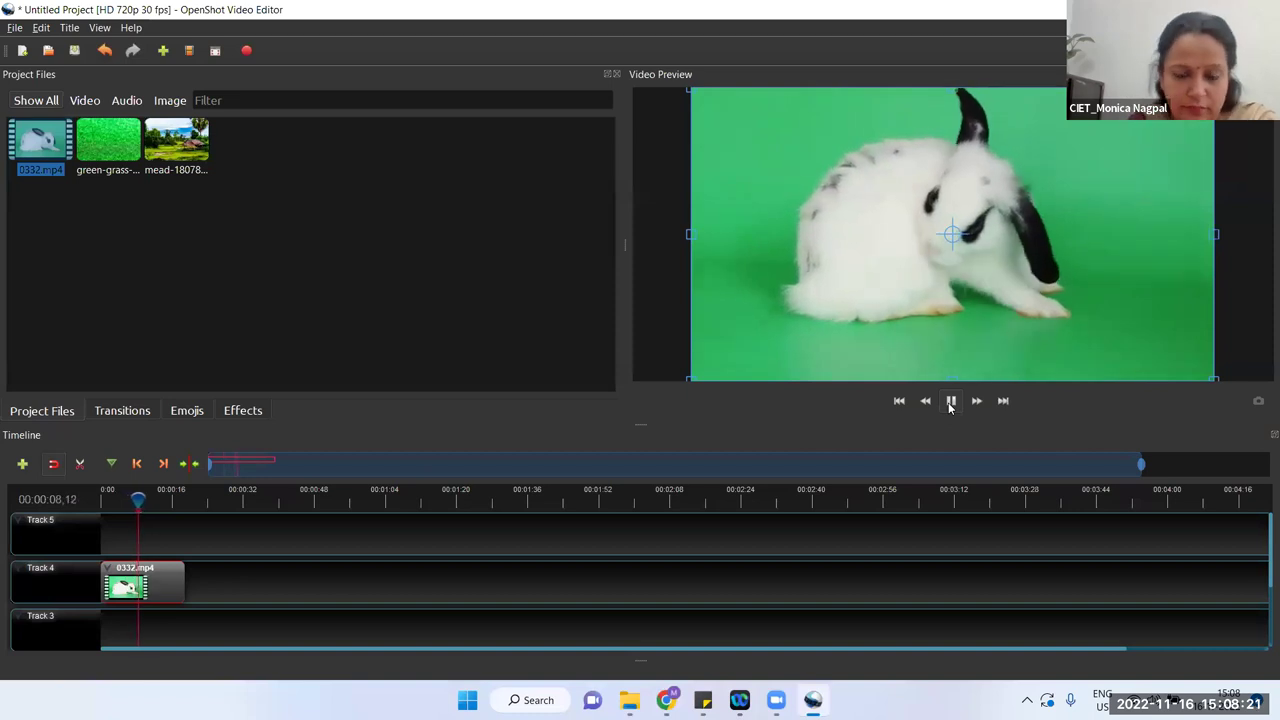
left_click(955, 406)
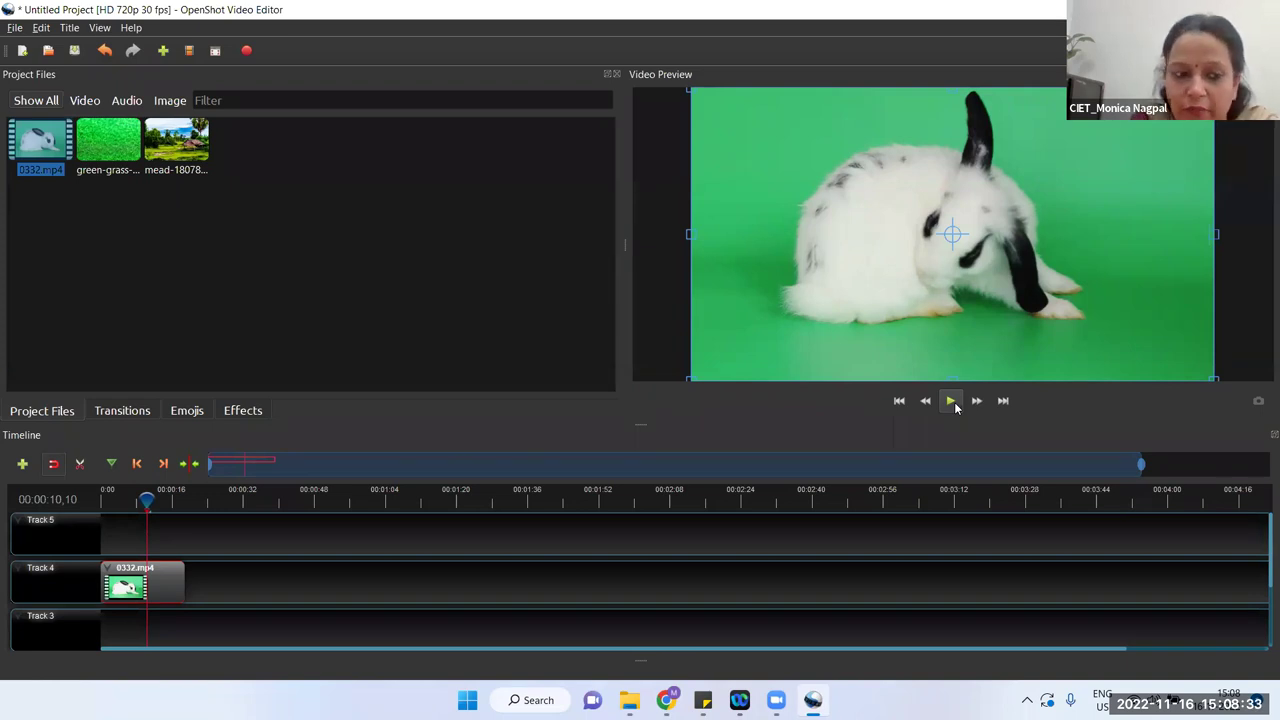
left_click_drag(146, 497, 100, 497)
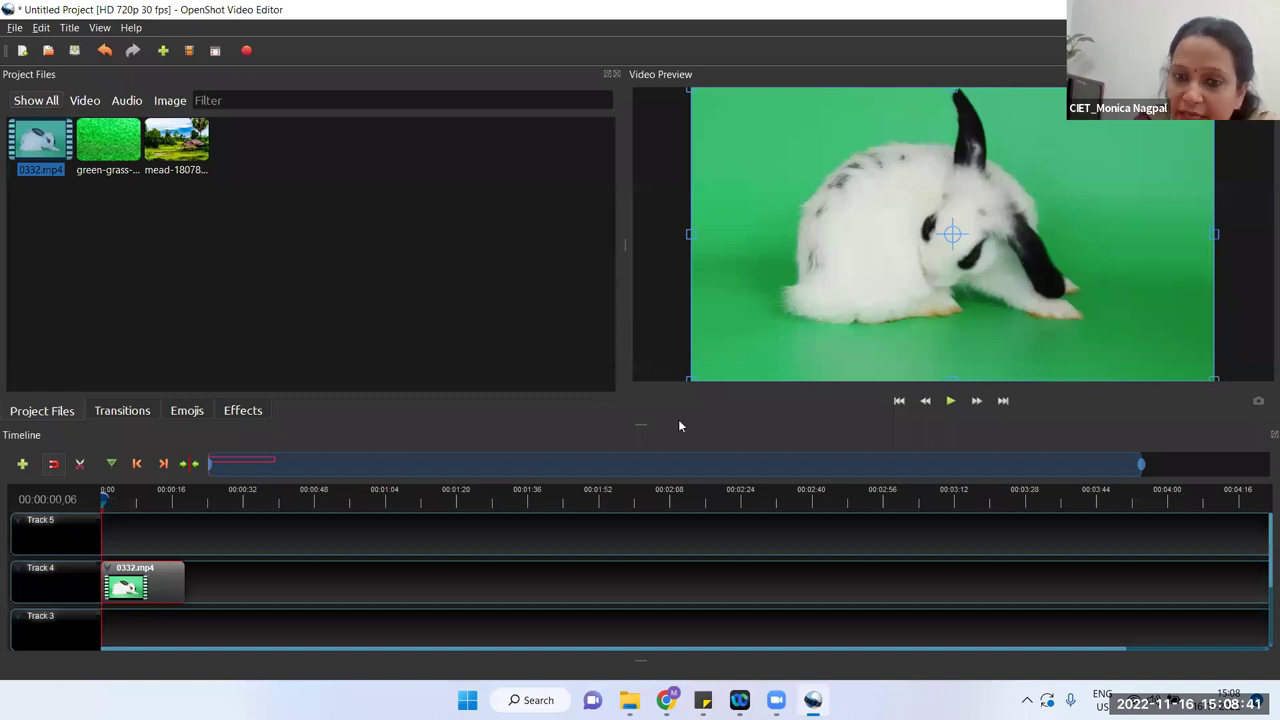
Step: Add the green grass image to Track 5
left_click(88, 145)
left_click_drag(88, 145, 204, 538)
left_click(114, 294)
left_click_drag(101, 163, 246, 538)
left_click(281, 495)
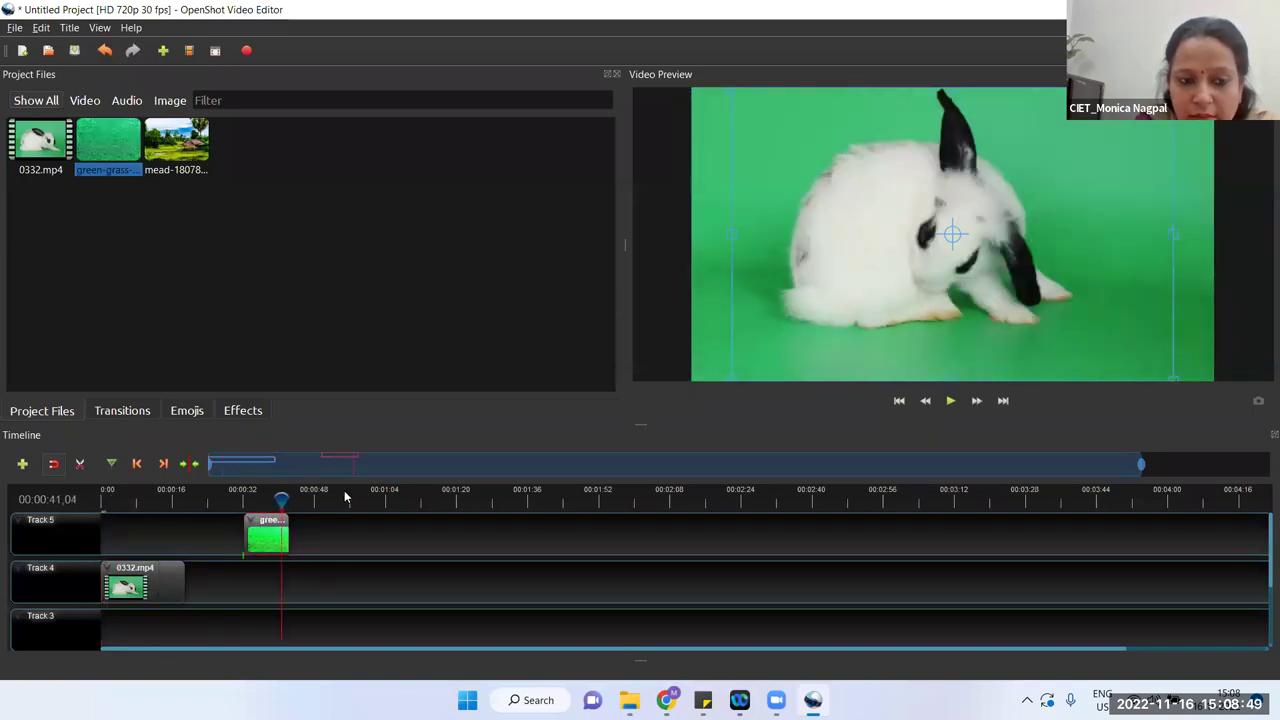
left_click(269, 495)
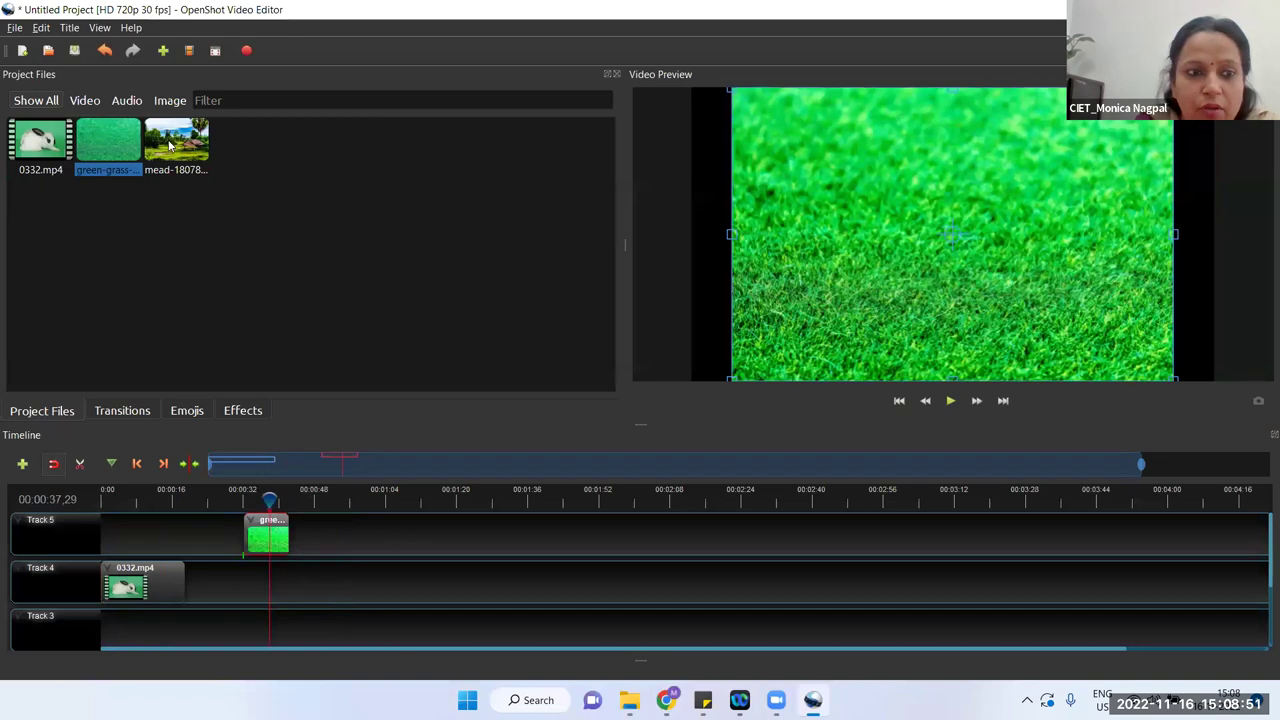
Step: Add the meadow image to Track 5 at 0:00, ahead of the grass clip, then select the rabbit clip
left_click_drag(178, 146, 180, 528)
left_click_drag(271, 503, 200, 495)
left_click_drag(218, 537, 123, 497)
left_click(101, 492)
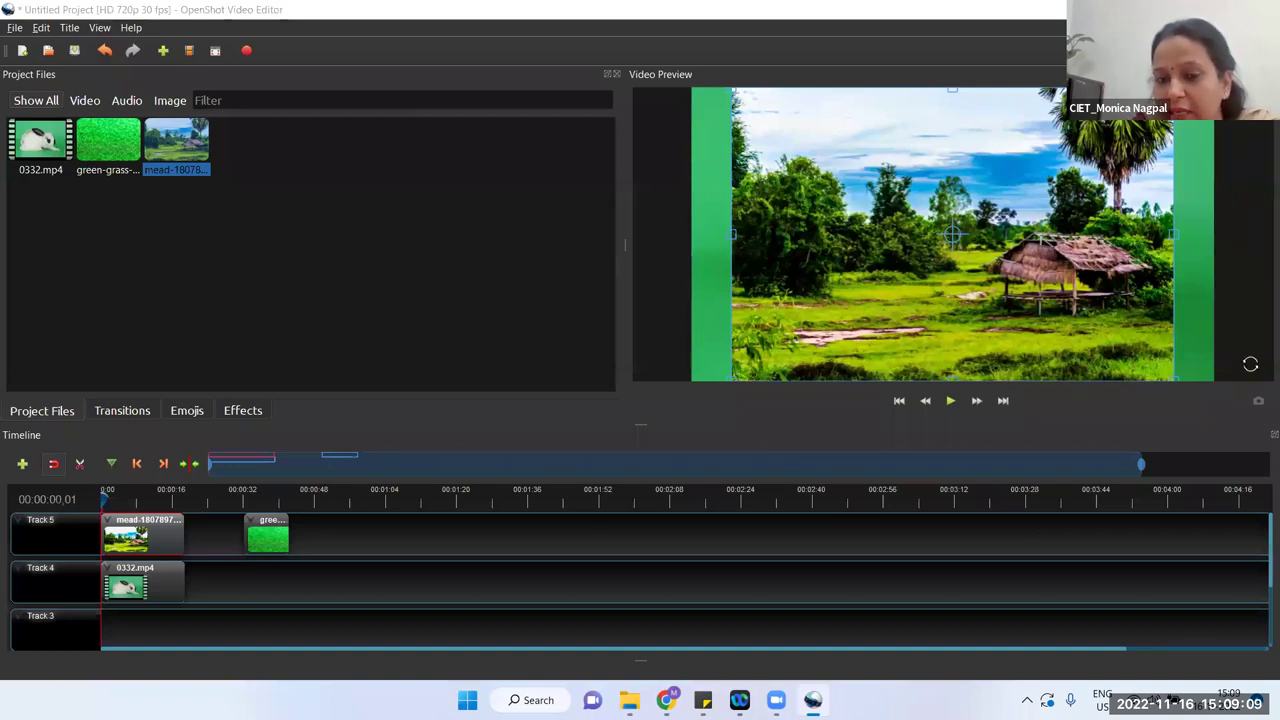
left_click(146, 589)
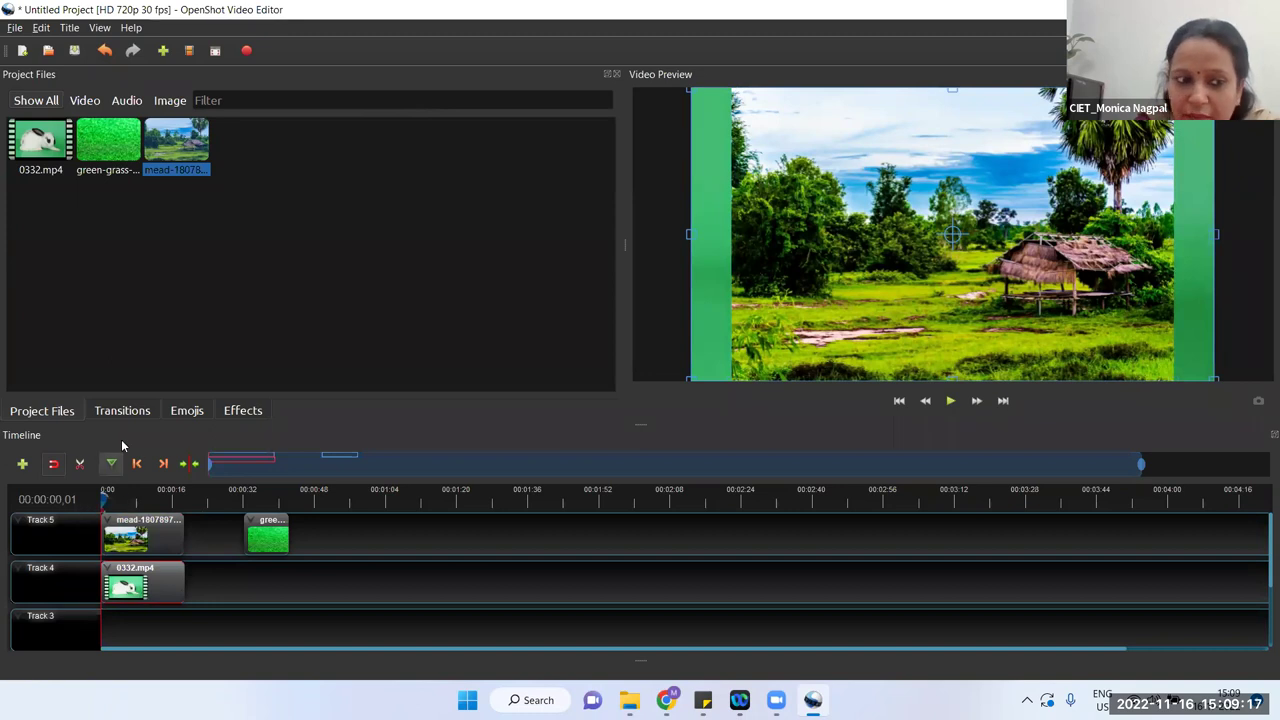
Step: Apply Chroma Key (Greenscreen) to the 0332.mp4 clip and show the effect's properties
left_click(231, 412)
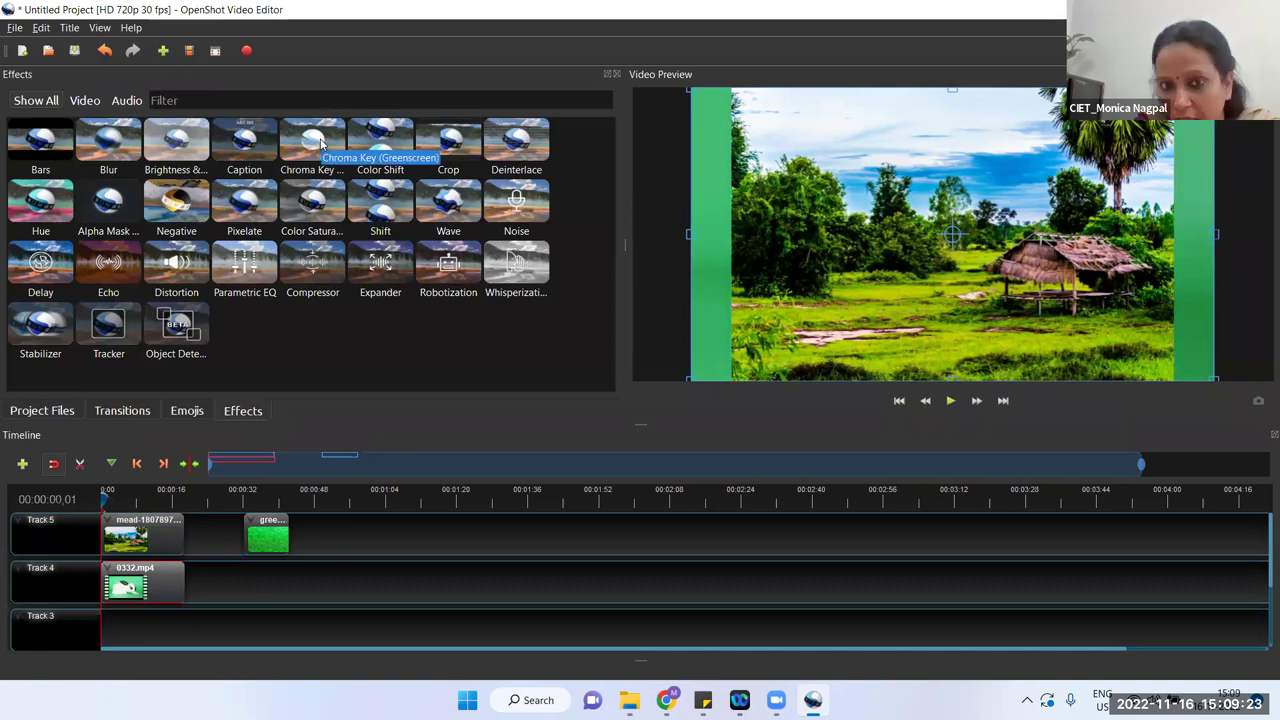
left_click_drag(320, 143, 126, 588)
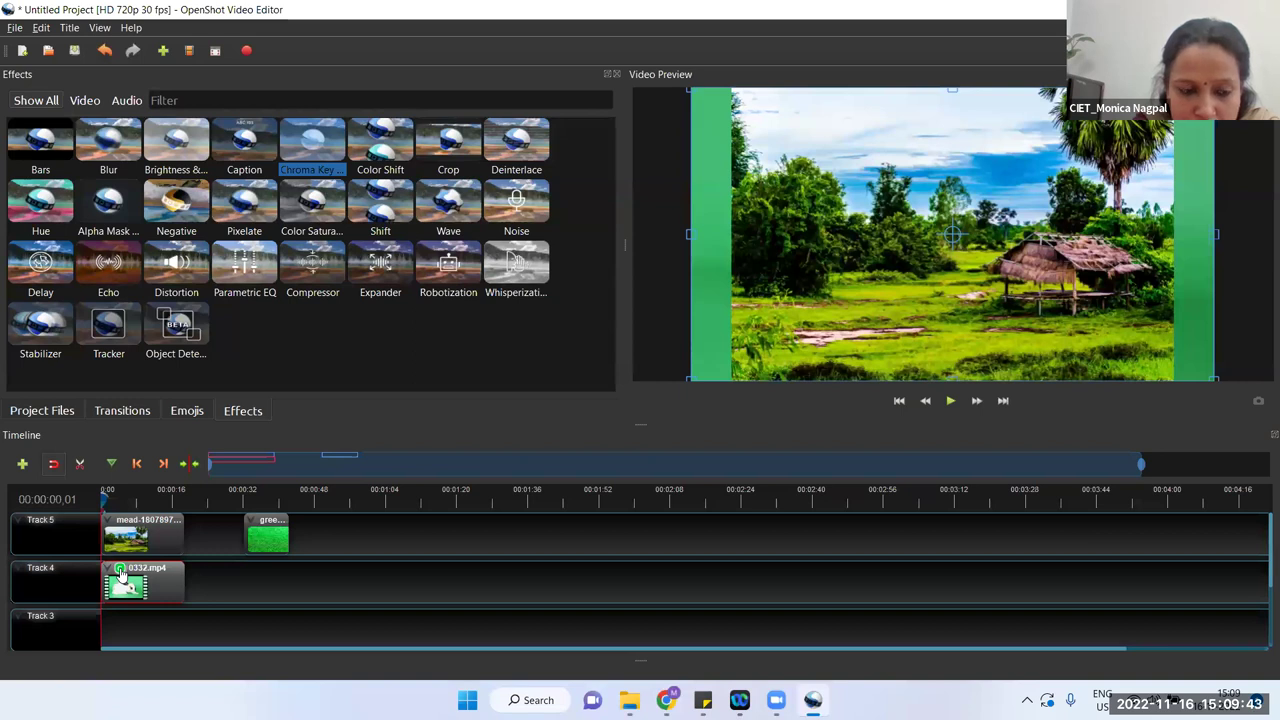
right_click(120, 572)
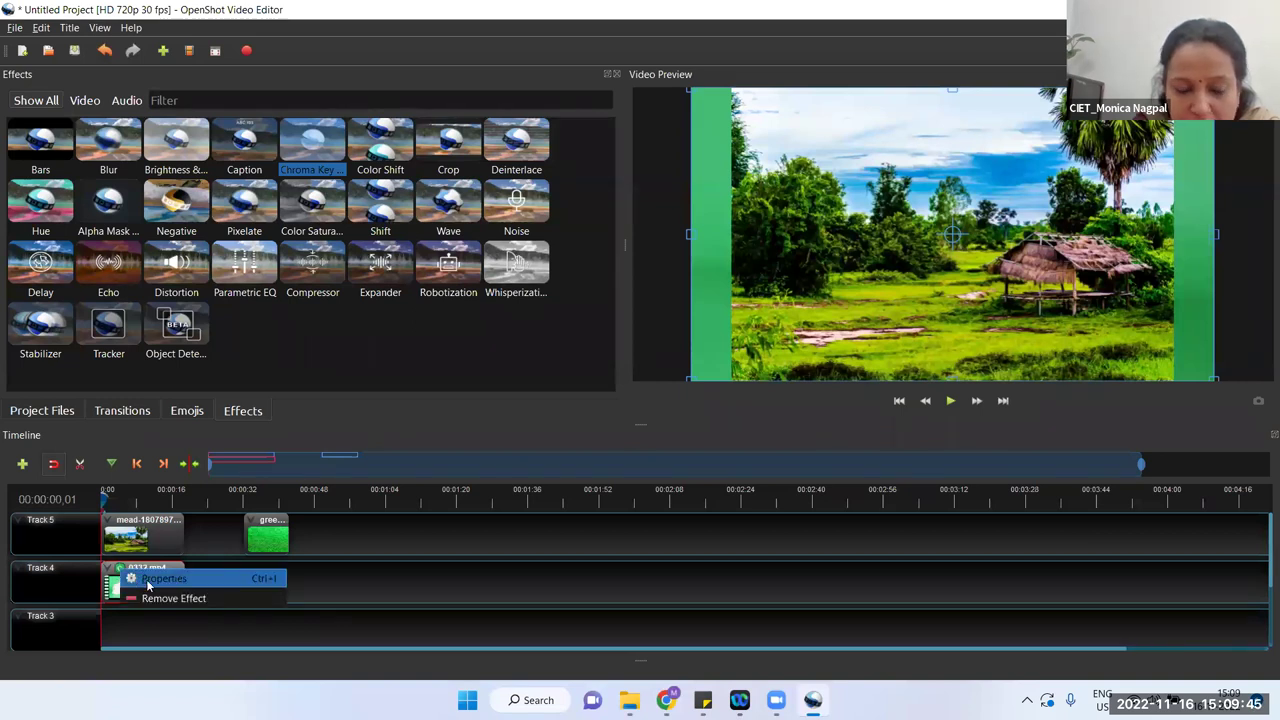
left_click(160, 579)
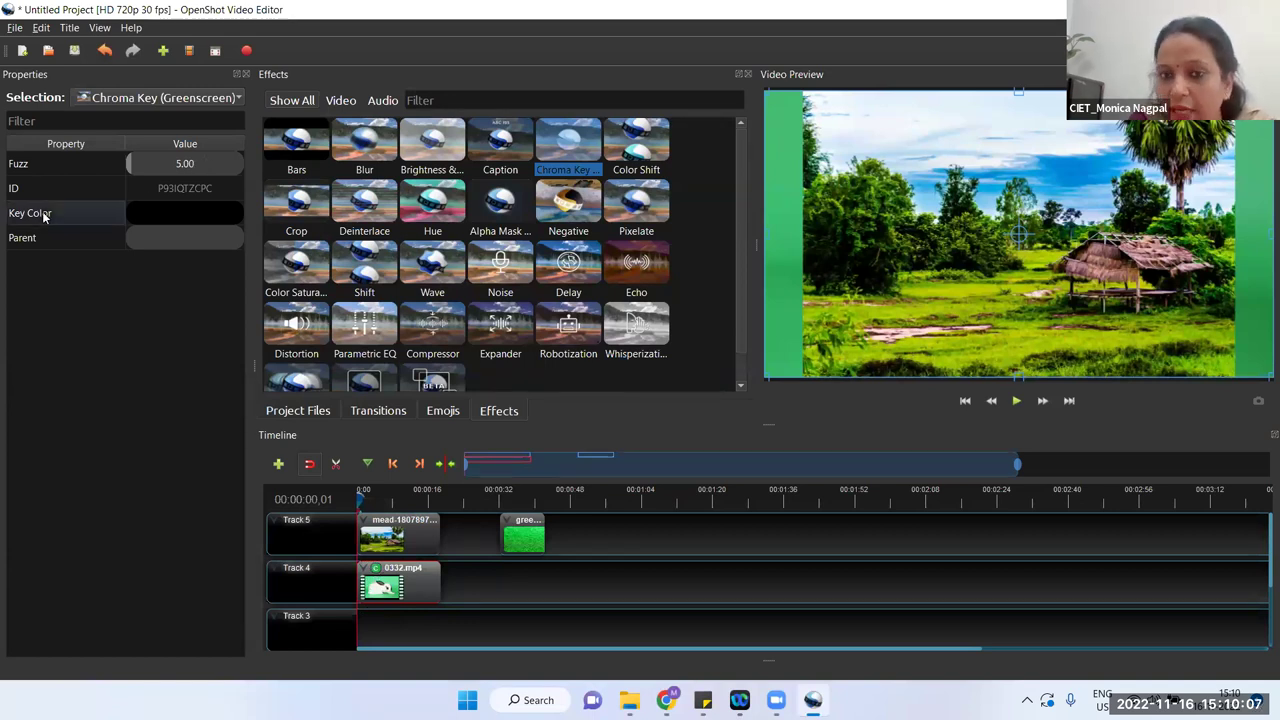
Step: Set the chroma key's Key Color to green #46bc73, sampled from the preview's green screen
double_click(154, 215)
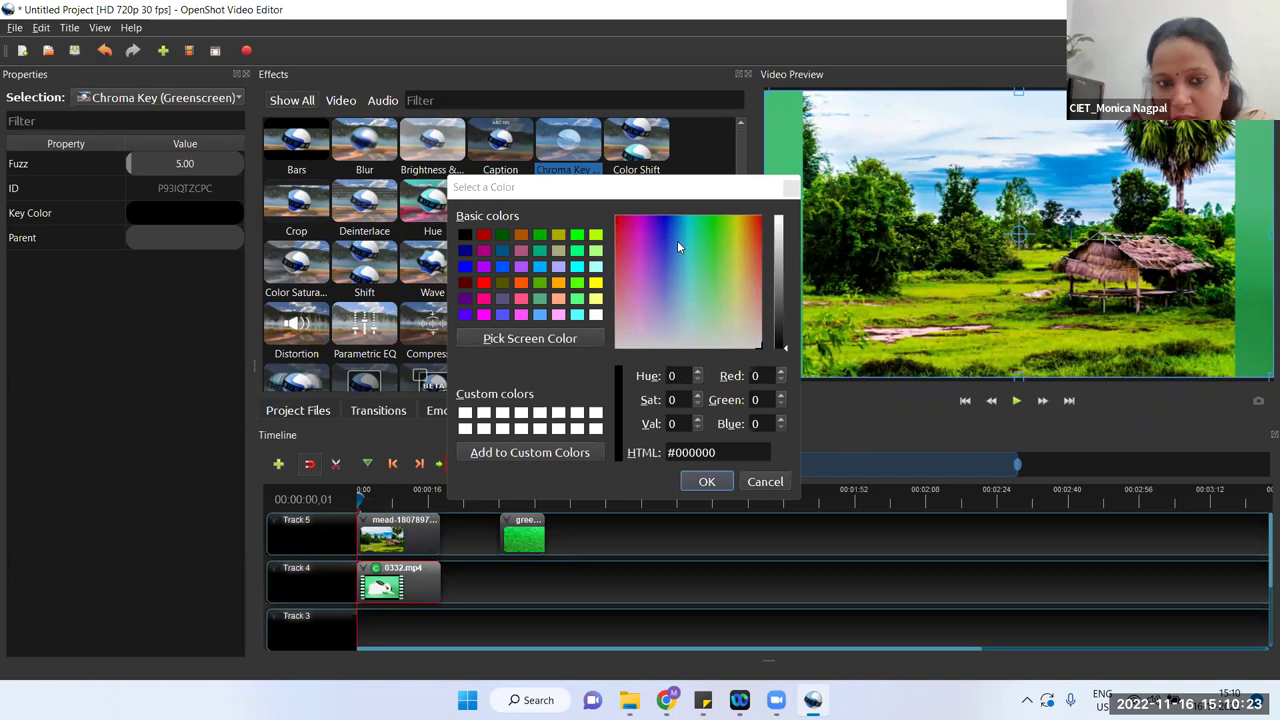
left_click(524, 341)
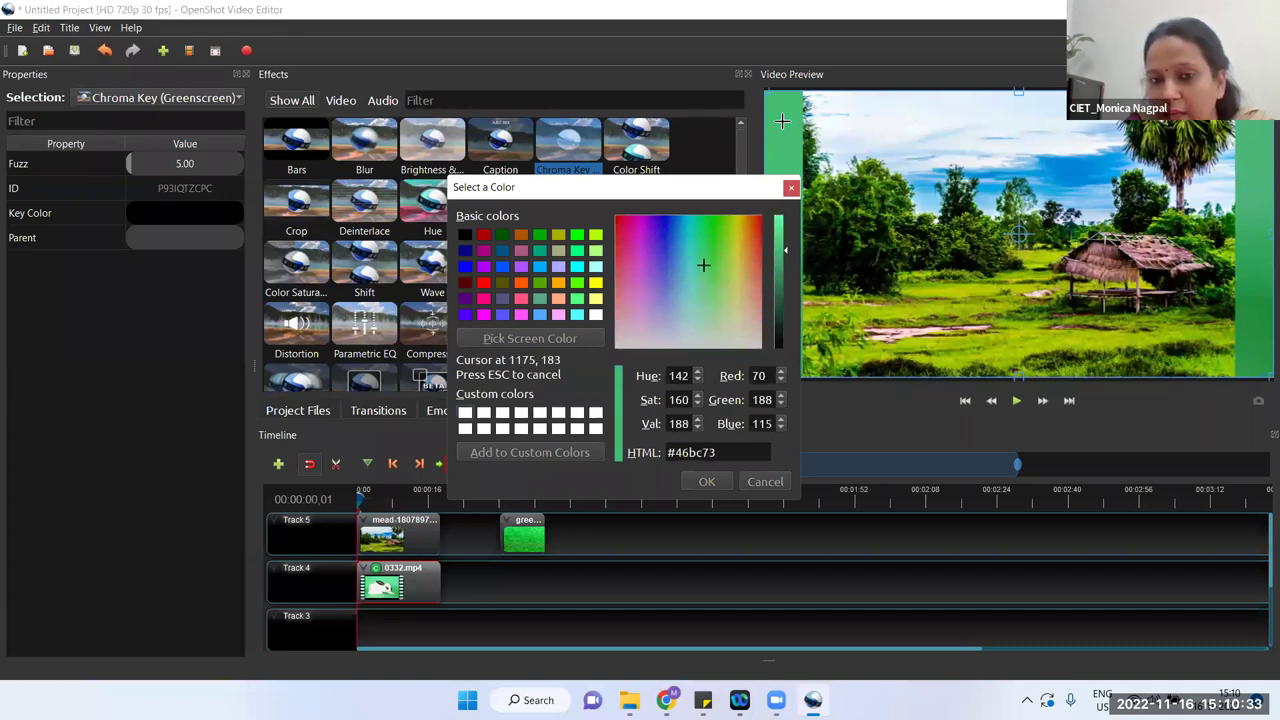
left_click(782, 120)
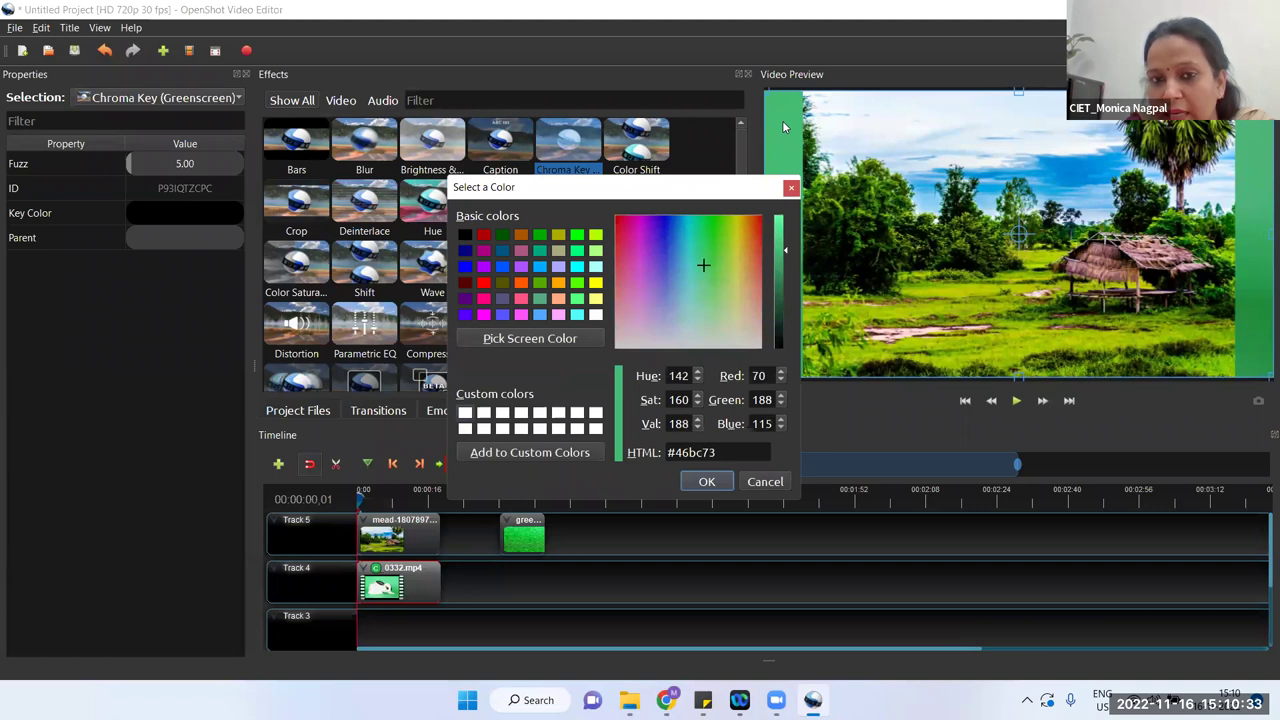
left_click(706, 483)
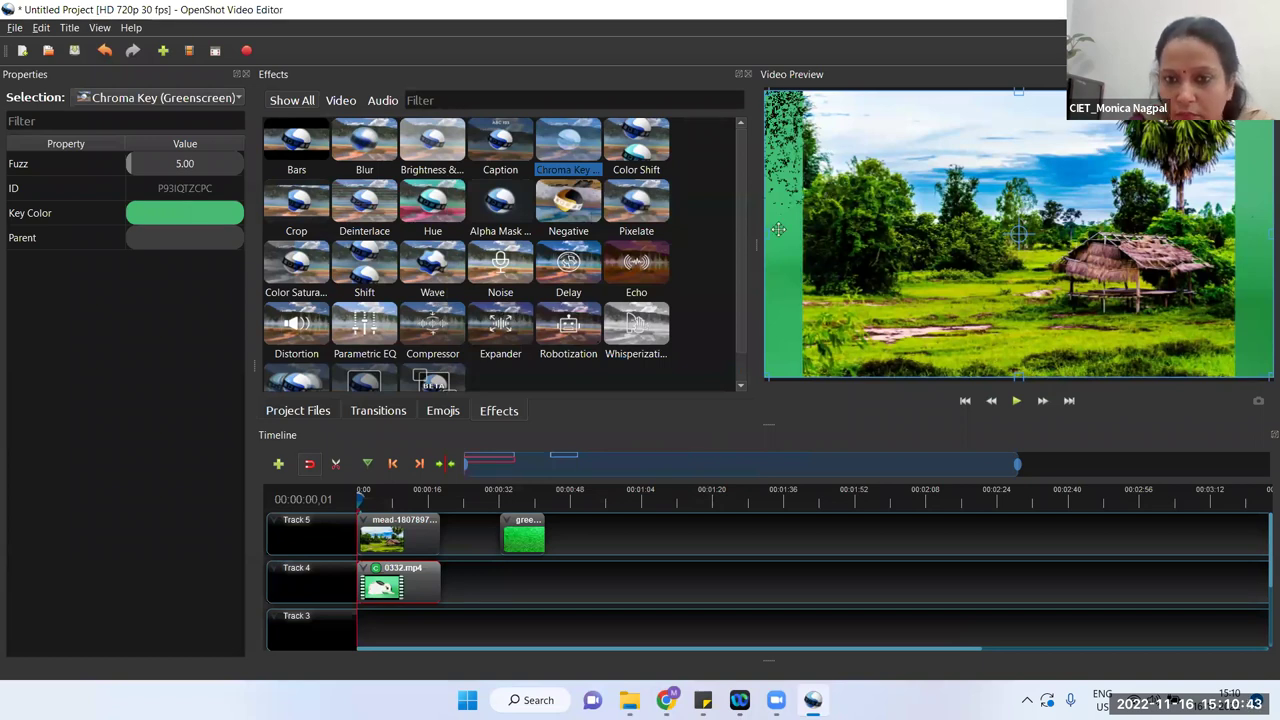
Step: Move the meadow clip to about 0:00:40 on Track 5 and try a Chroma Key Fuzz of 250
left_click_drag(395, 535, 612, 535)
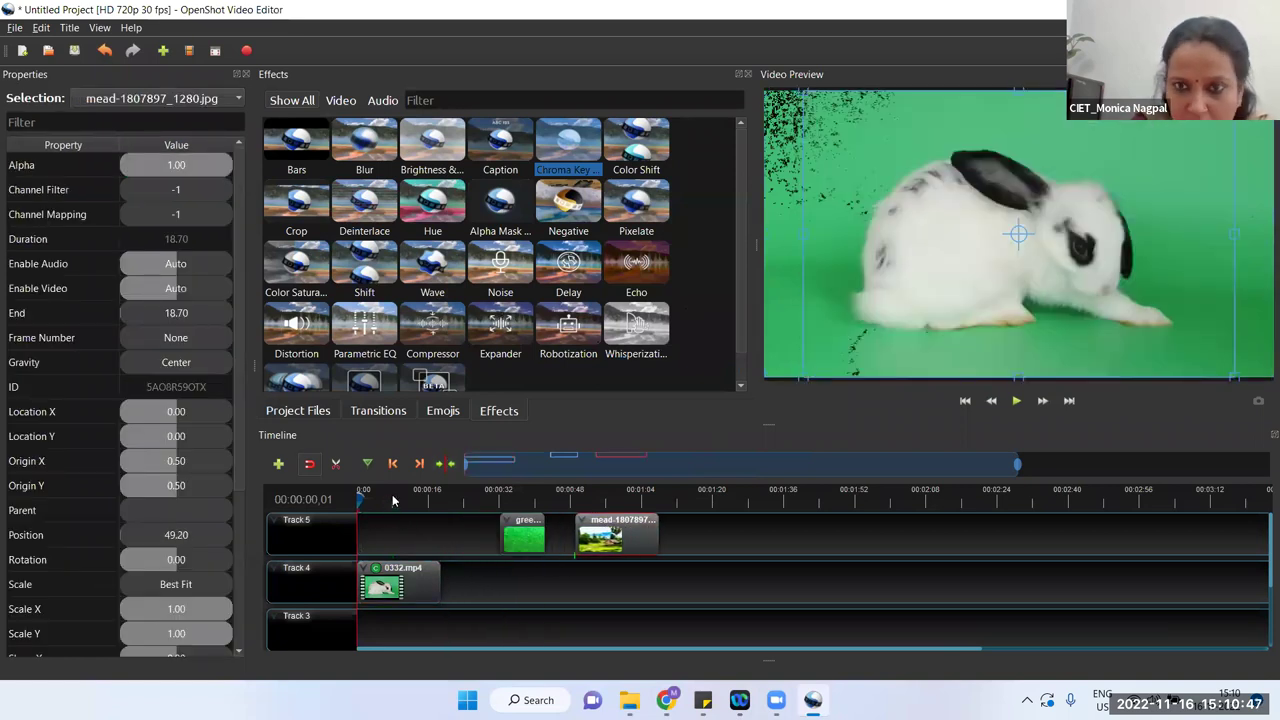
left_click(376, 570)
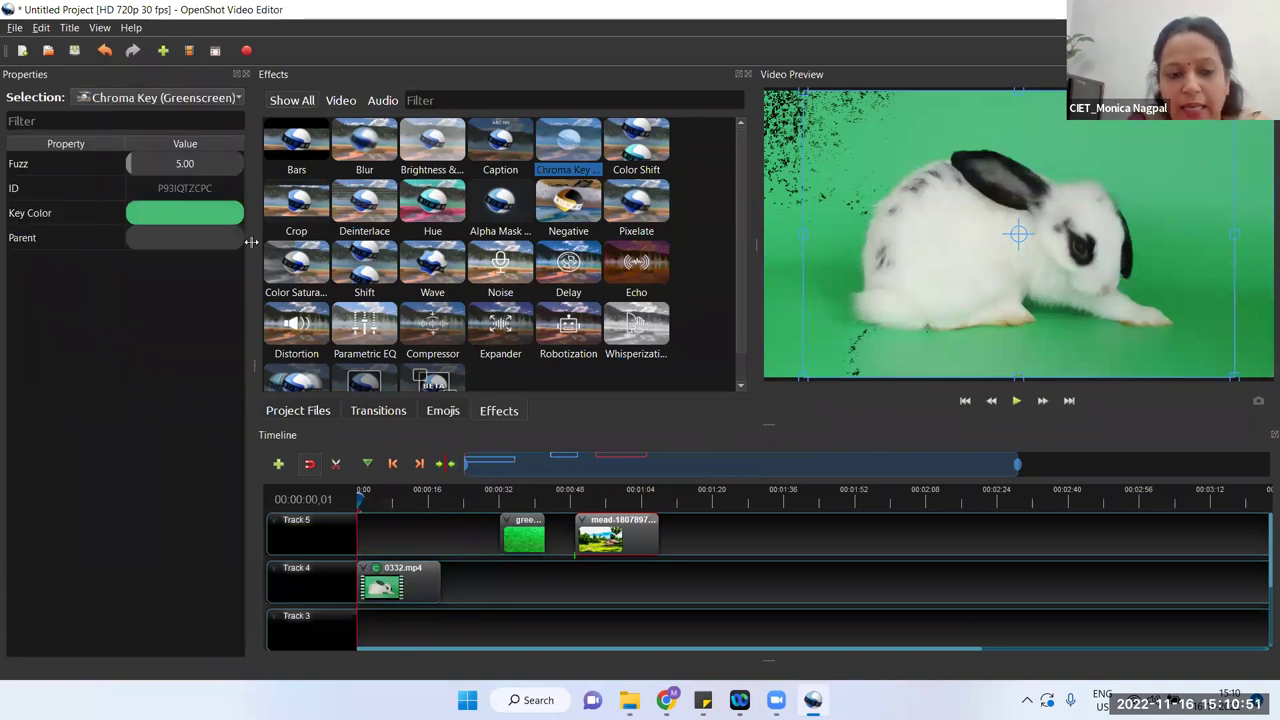
left_click(193, 164)
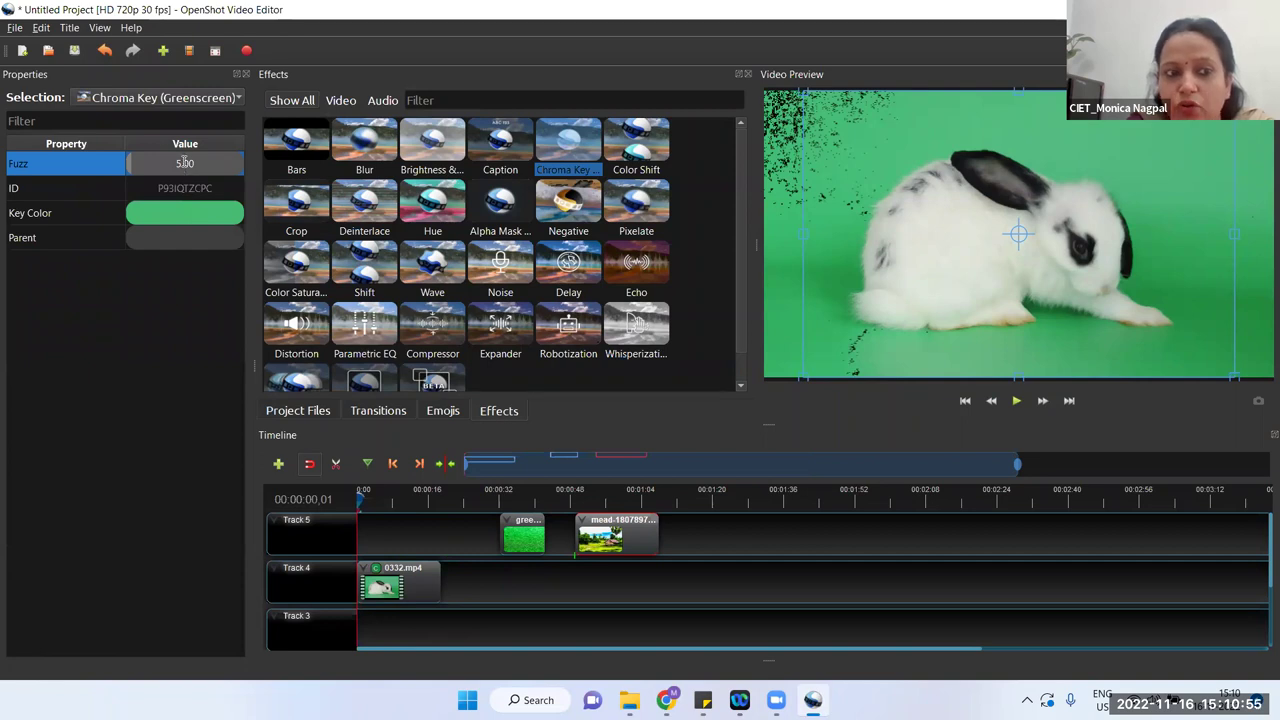
double_click(184, 164)
type("250")
key("Return")
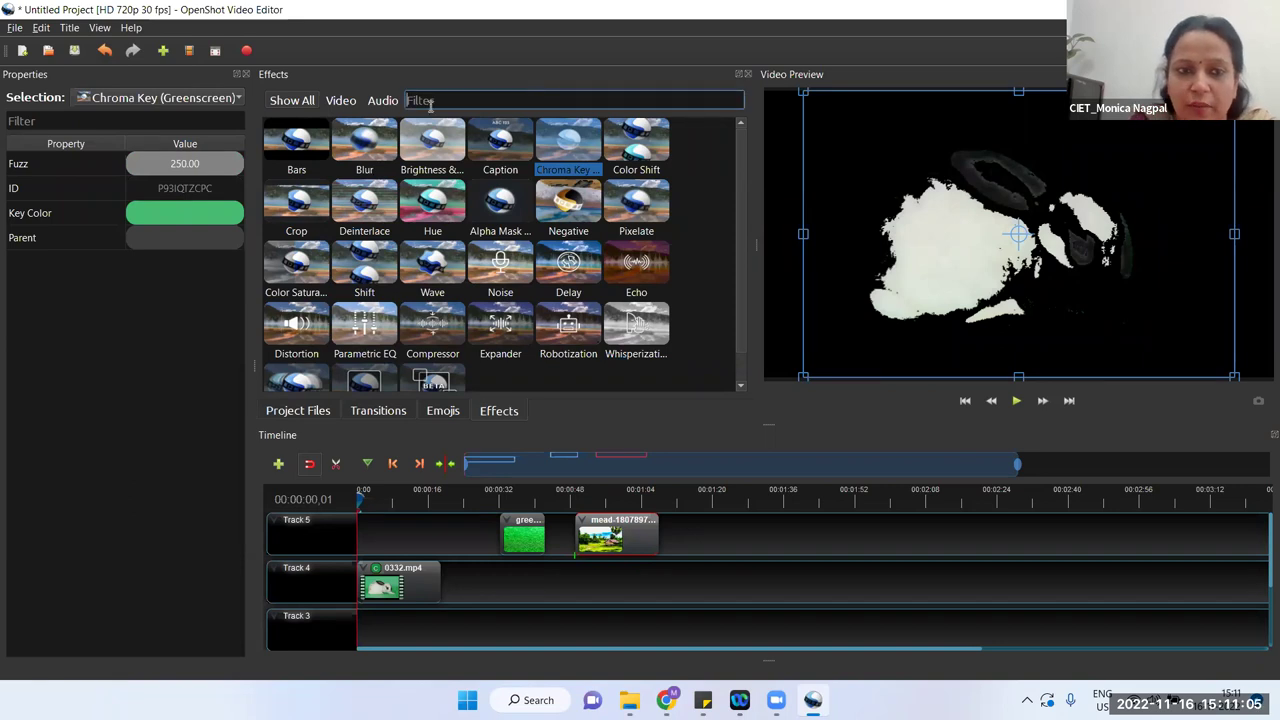
Step: Settle the Chroma Key Fuzz at 50 after trying 100 and 70, and add a second Chroma Key
left_click(176, 168)
double_click(176, 164)
type("100")
key("Return")
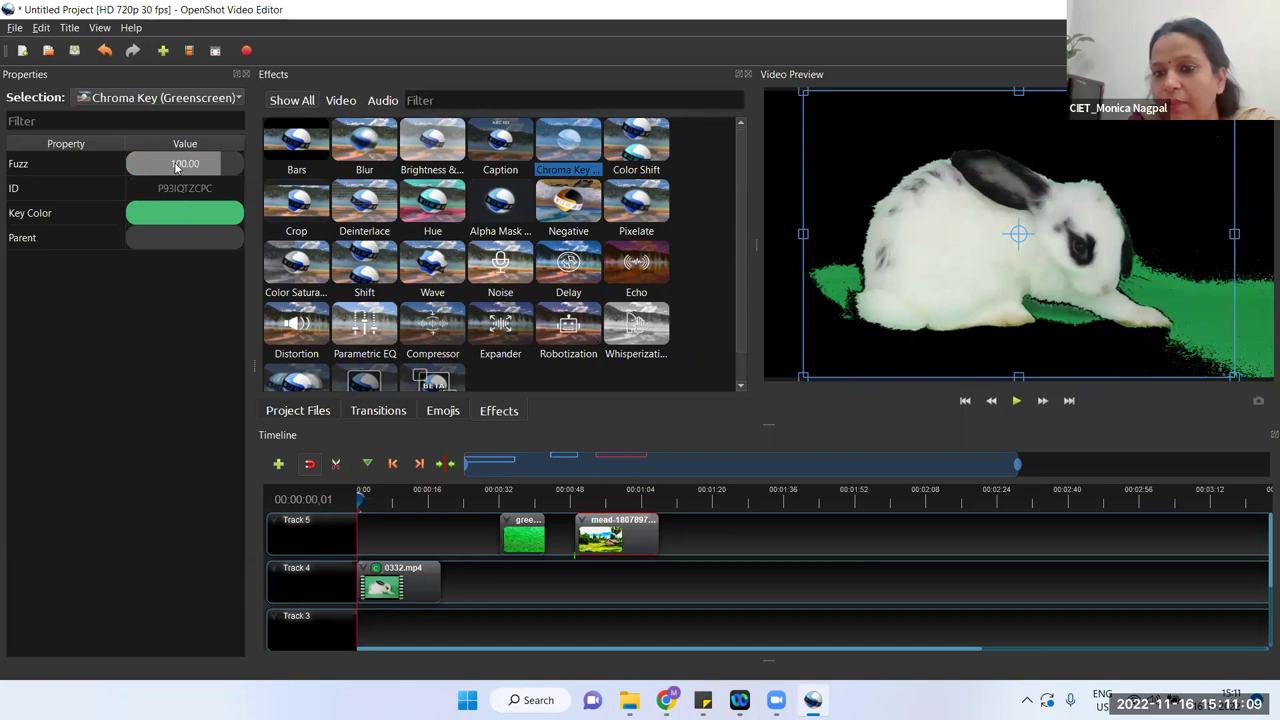
double_click(176, 164)
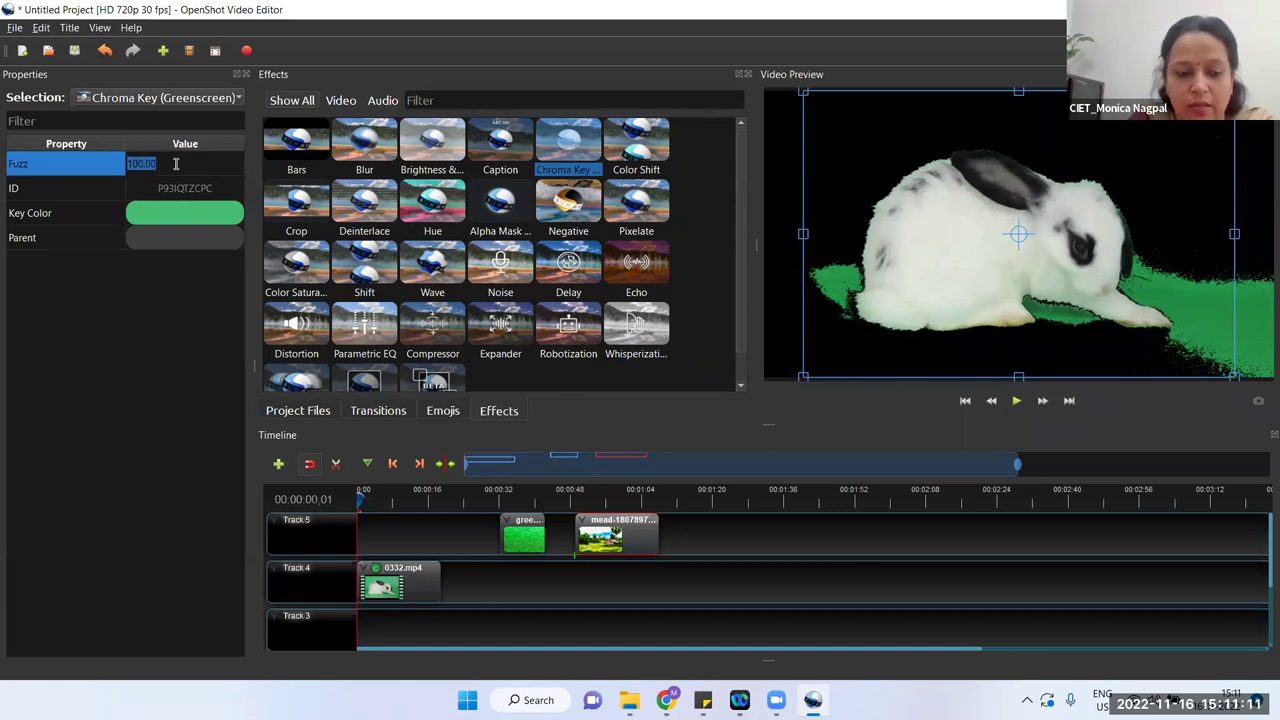
type("70")
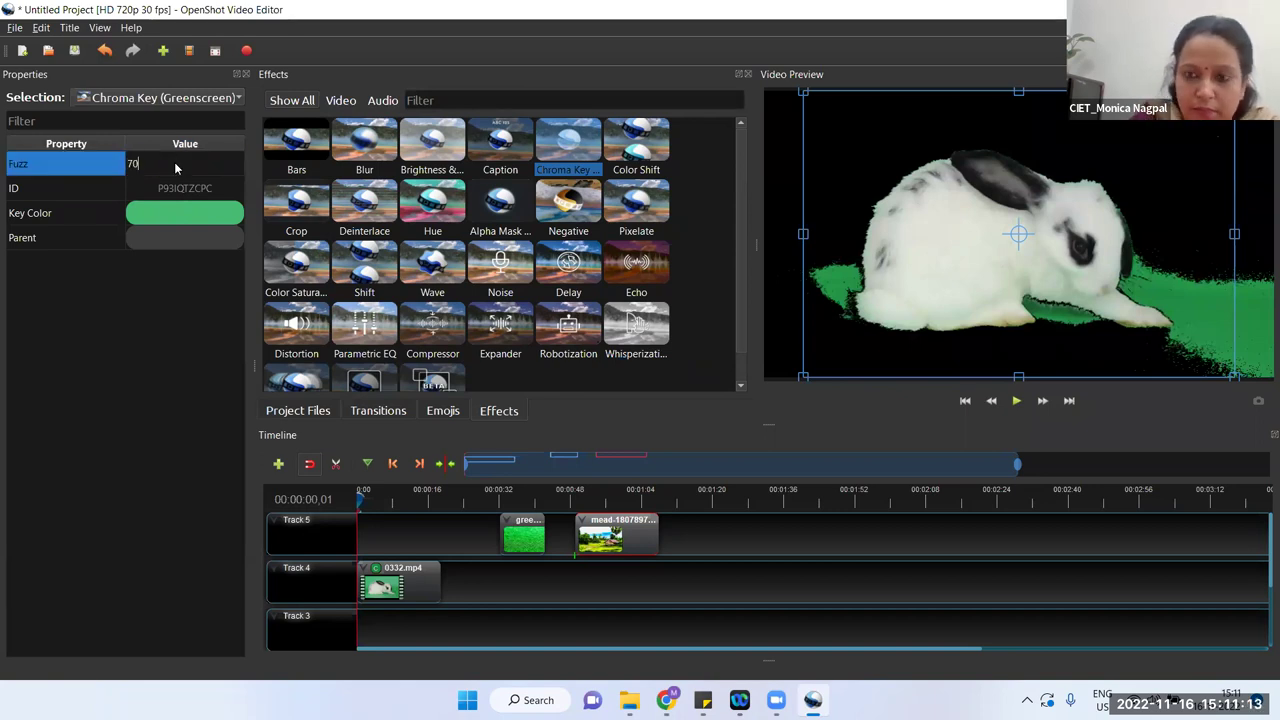
key("Return")
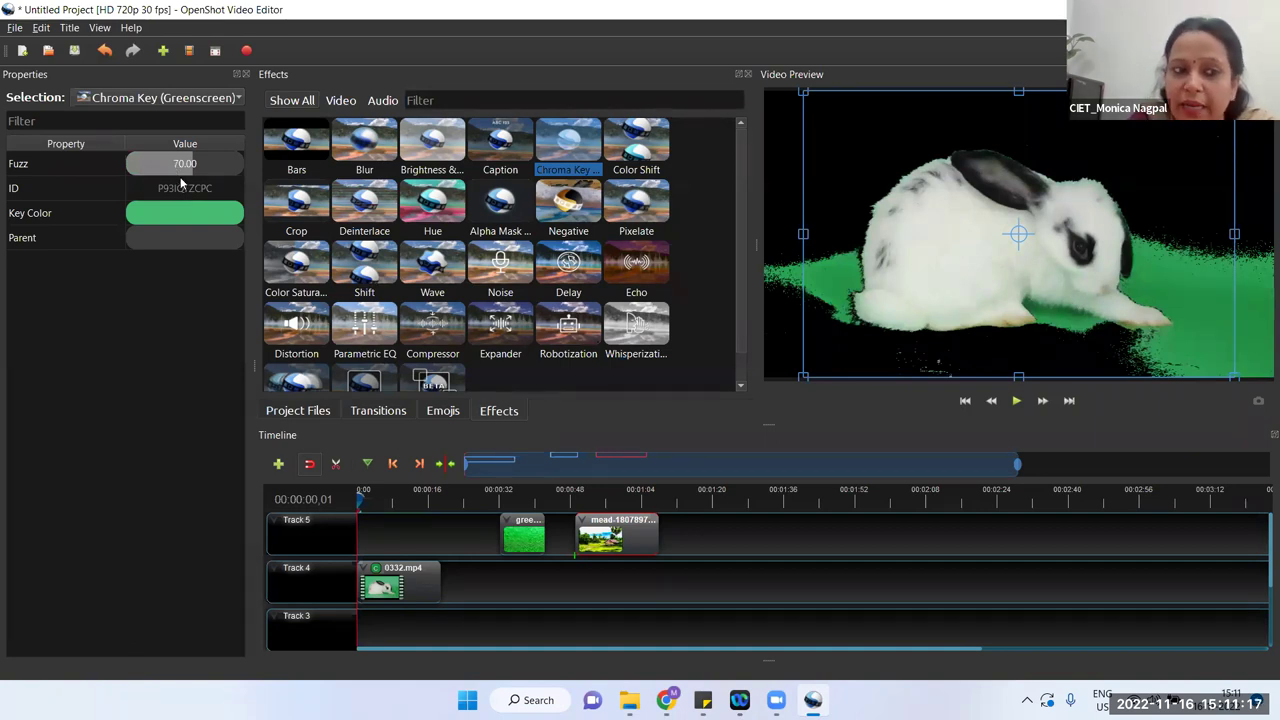
double_click(181, 166)
type("50")
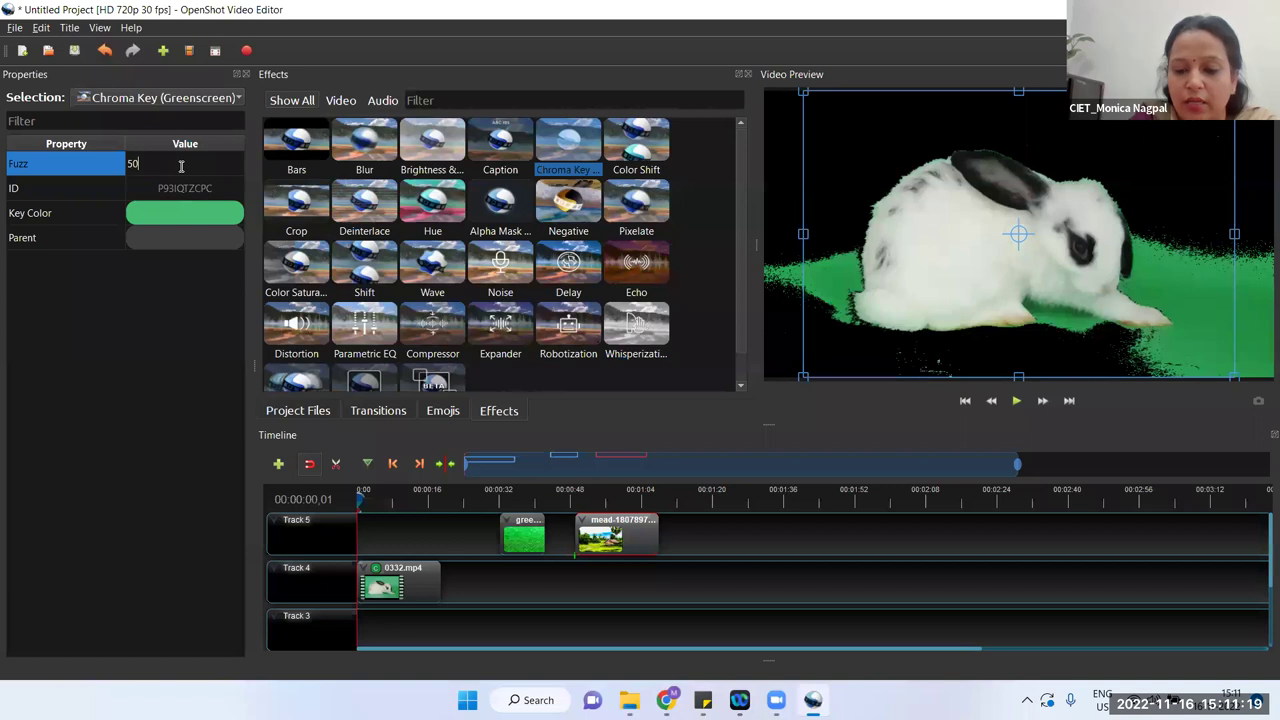
key("Return")
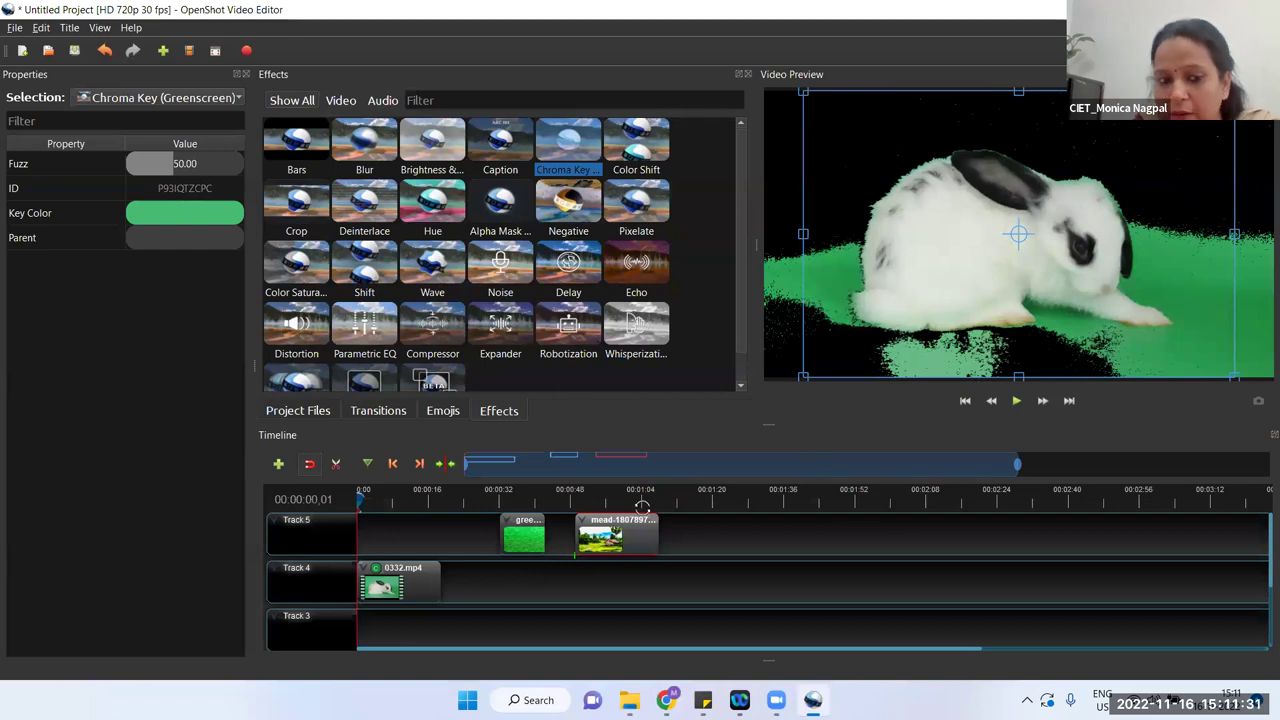
left_click_drag(561, 150, 400, 591)
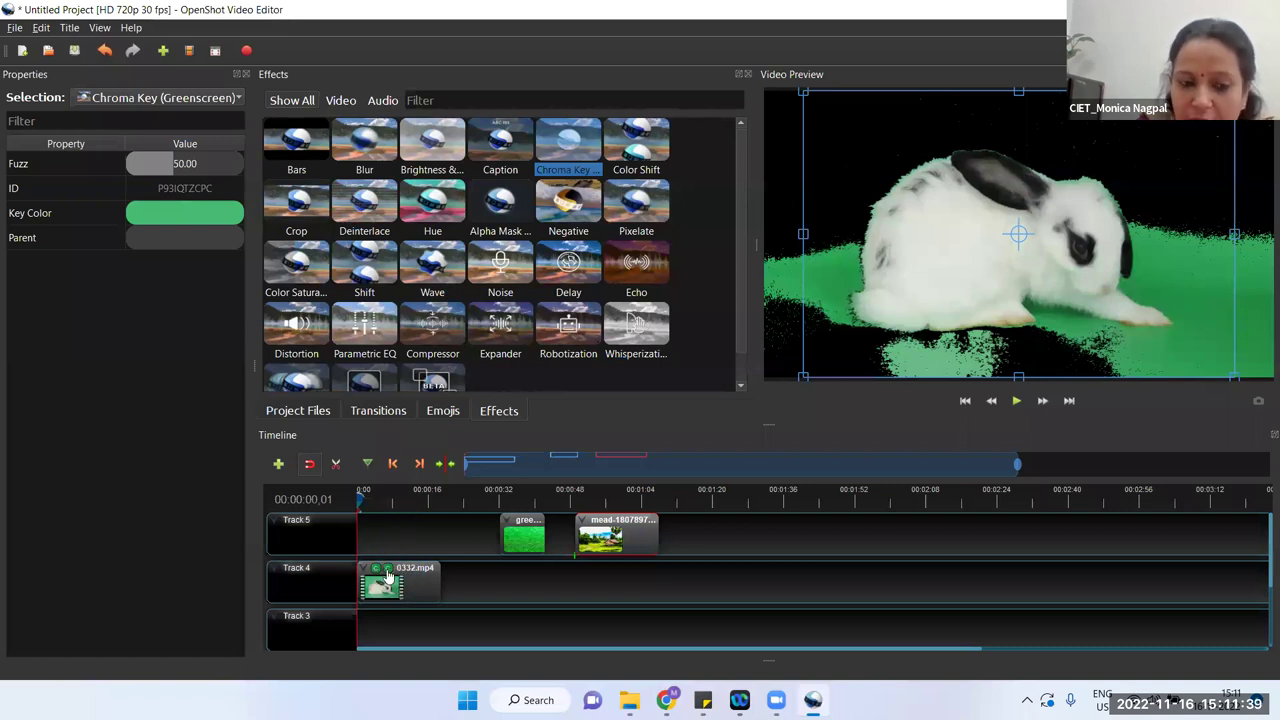
Step: Set the second Chroma Key's key colour to the leftover green sampled from the preview
left_click(387, 571)
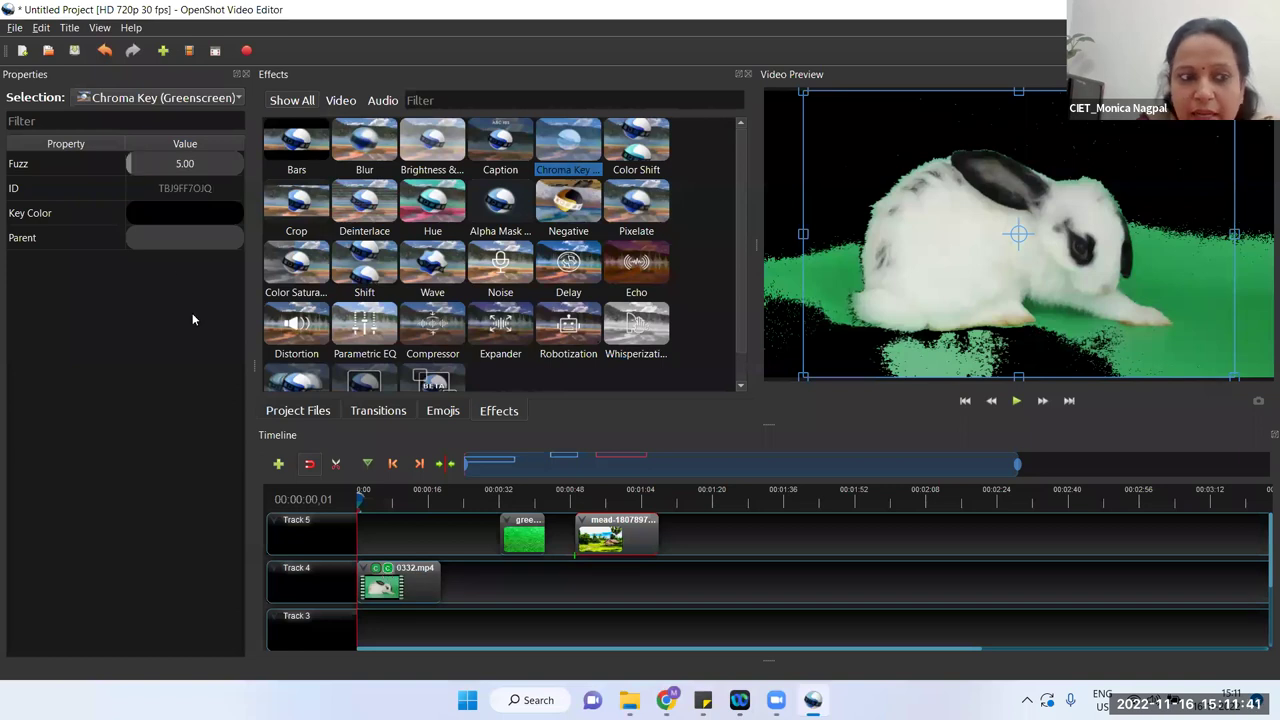
double_click(201, 214)
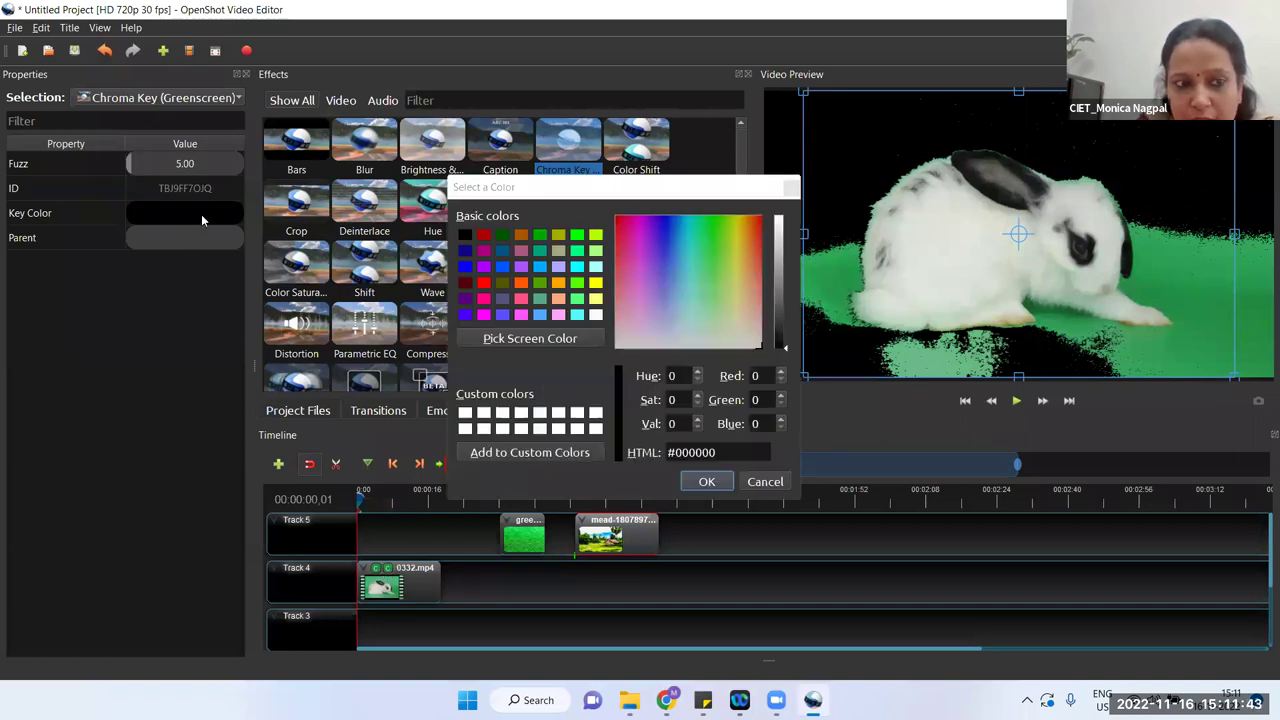
left_click(559, 339)
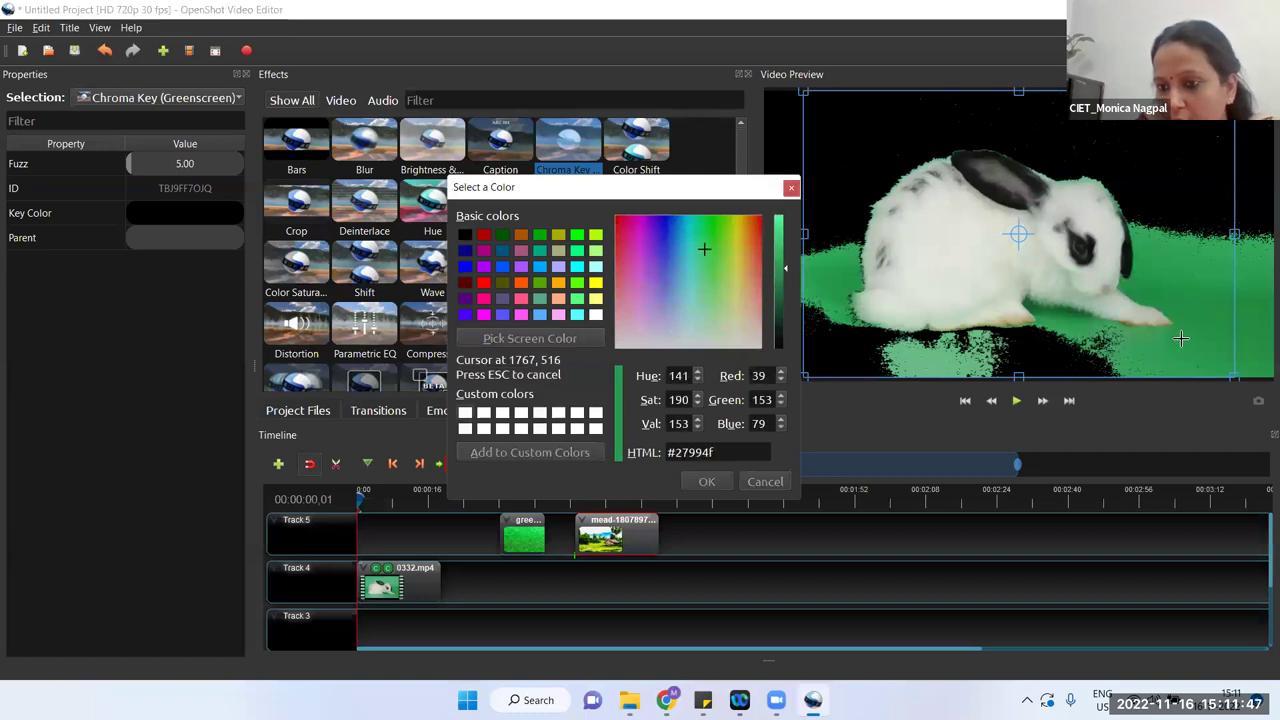
left_click(1188, 287)
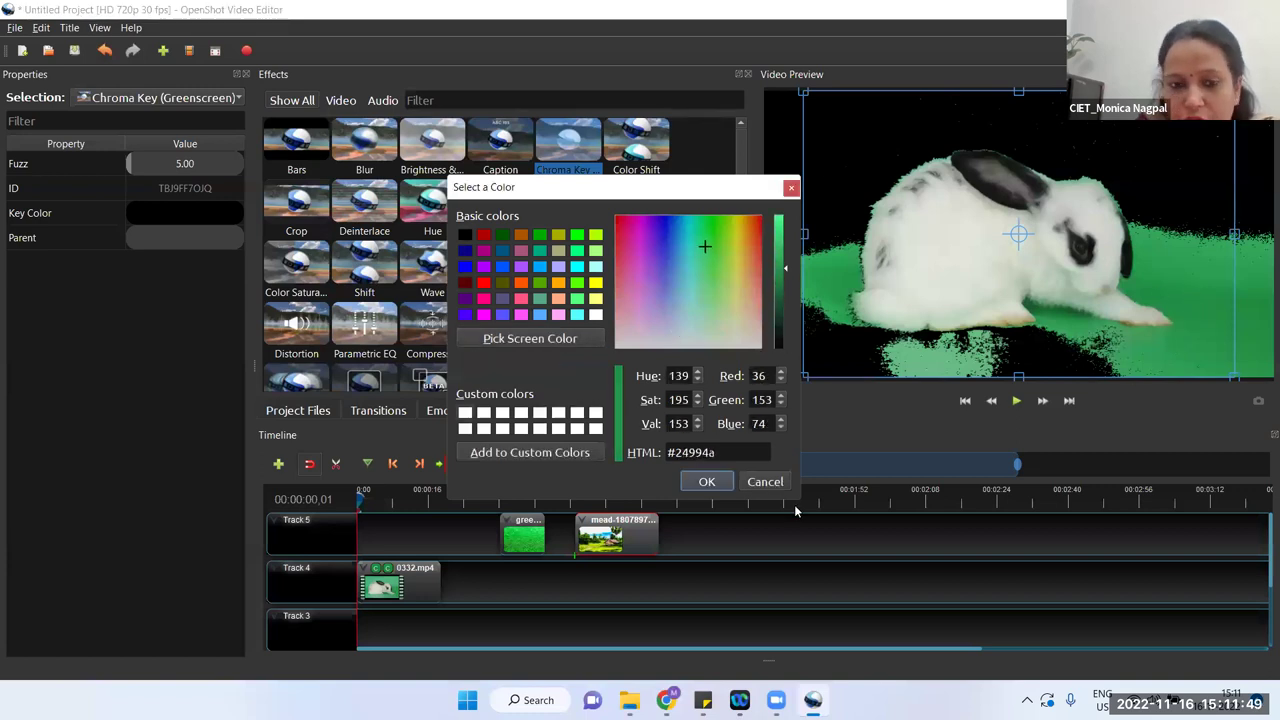
left_click(707, 482)
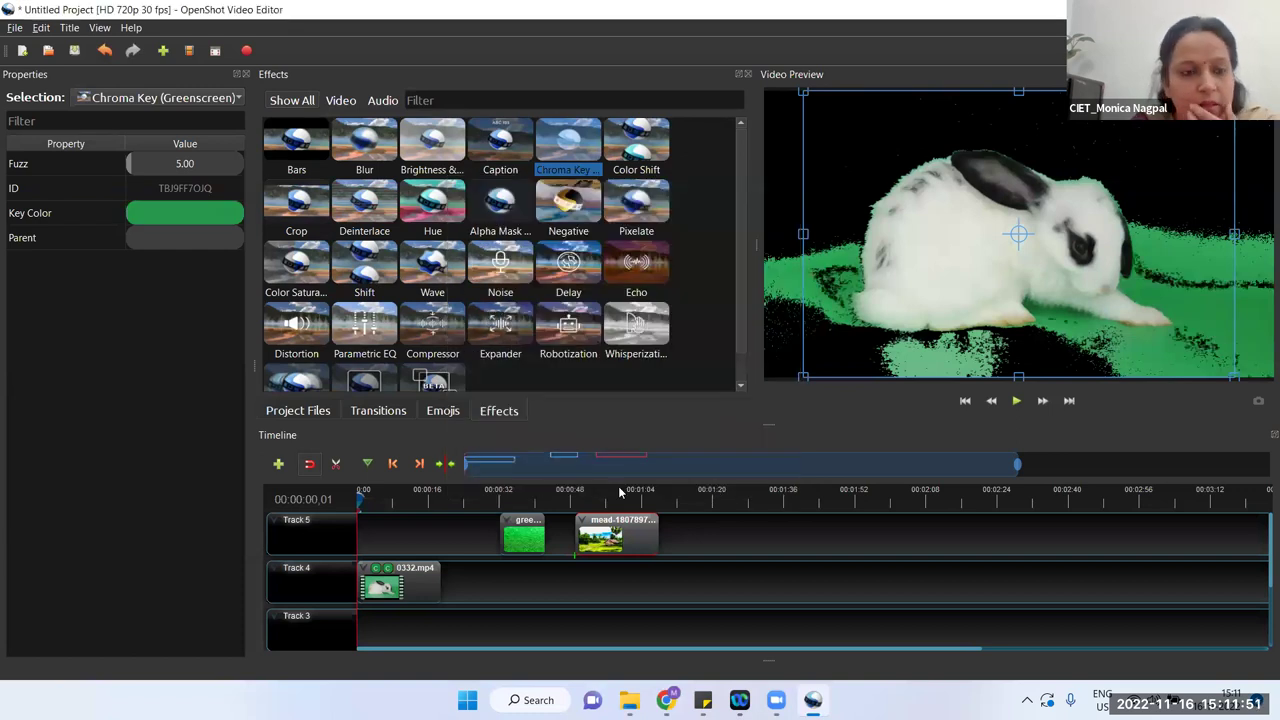
Step: Raise the chroma keys' Fuzz to 60 and add another Chroma Key to the rabbit clip
double_click(190, 164)
type("50")
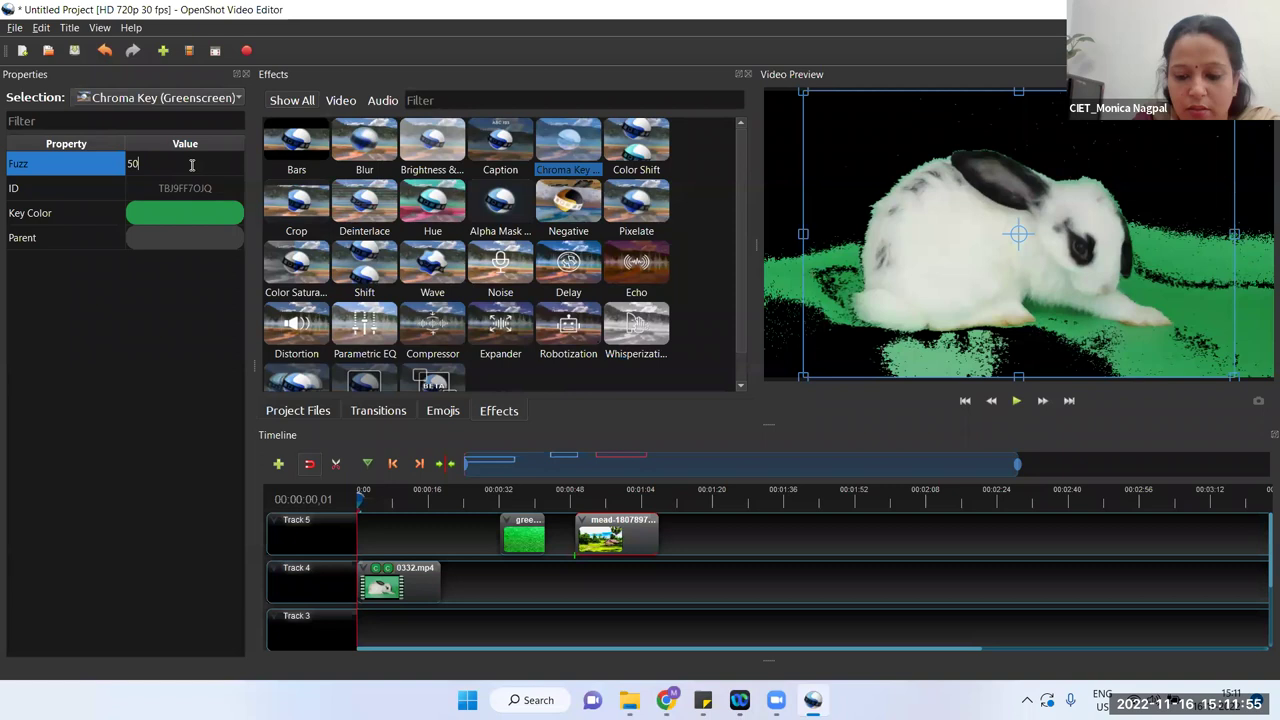
key("Return")
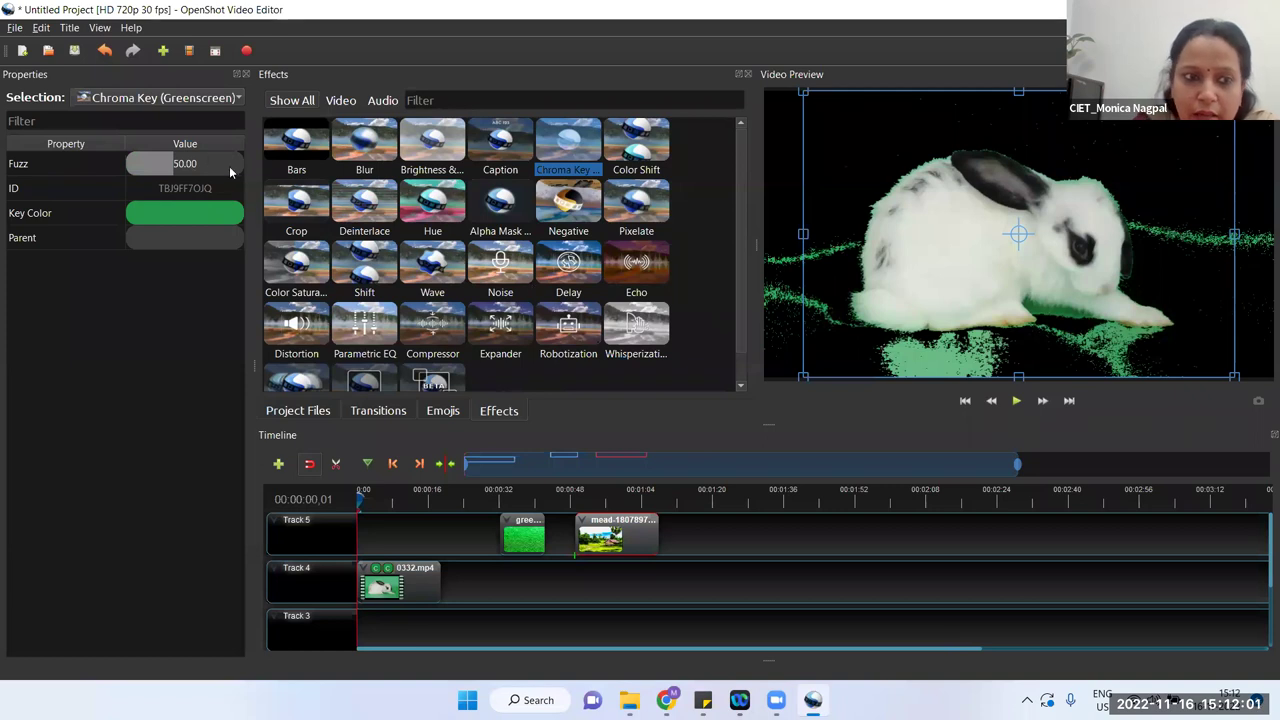
left_click(197, 164)
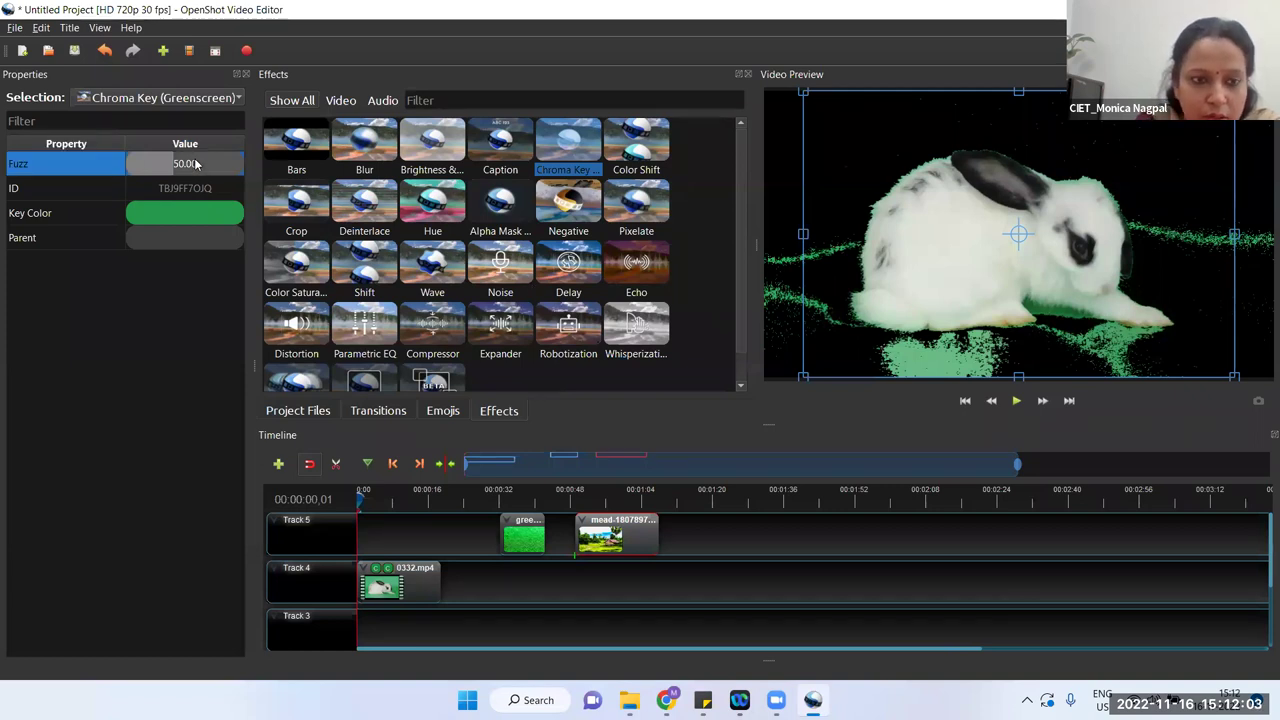
double_click(196, 162)
type("60")
key("Return")
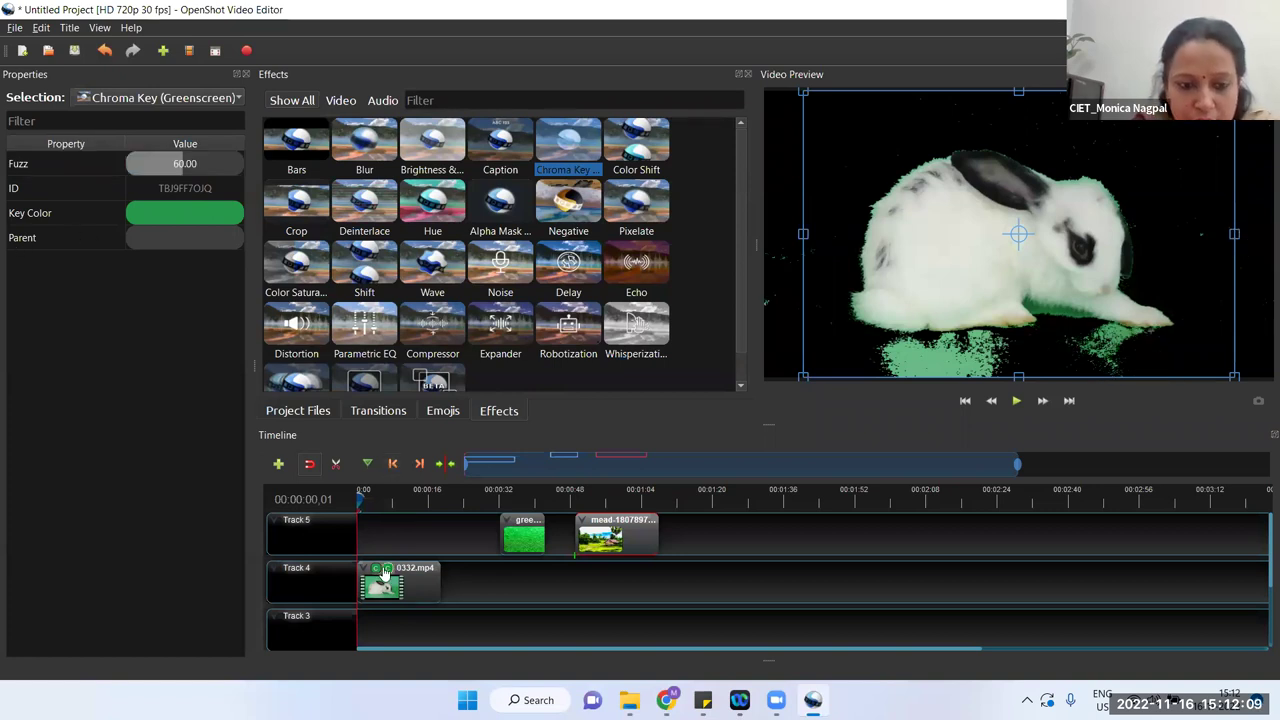
key("ctrl+z")
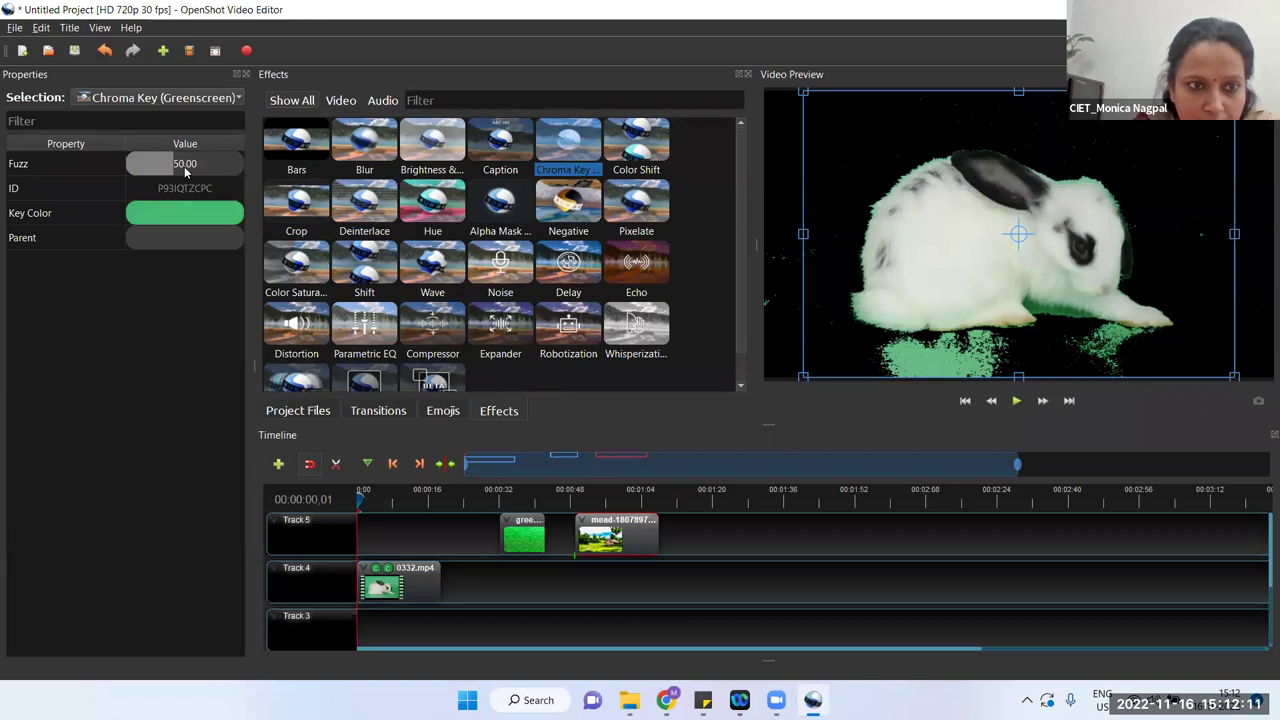
double_click(185, 165)
type("60")
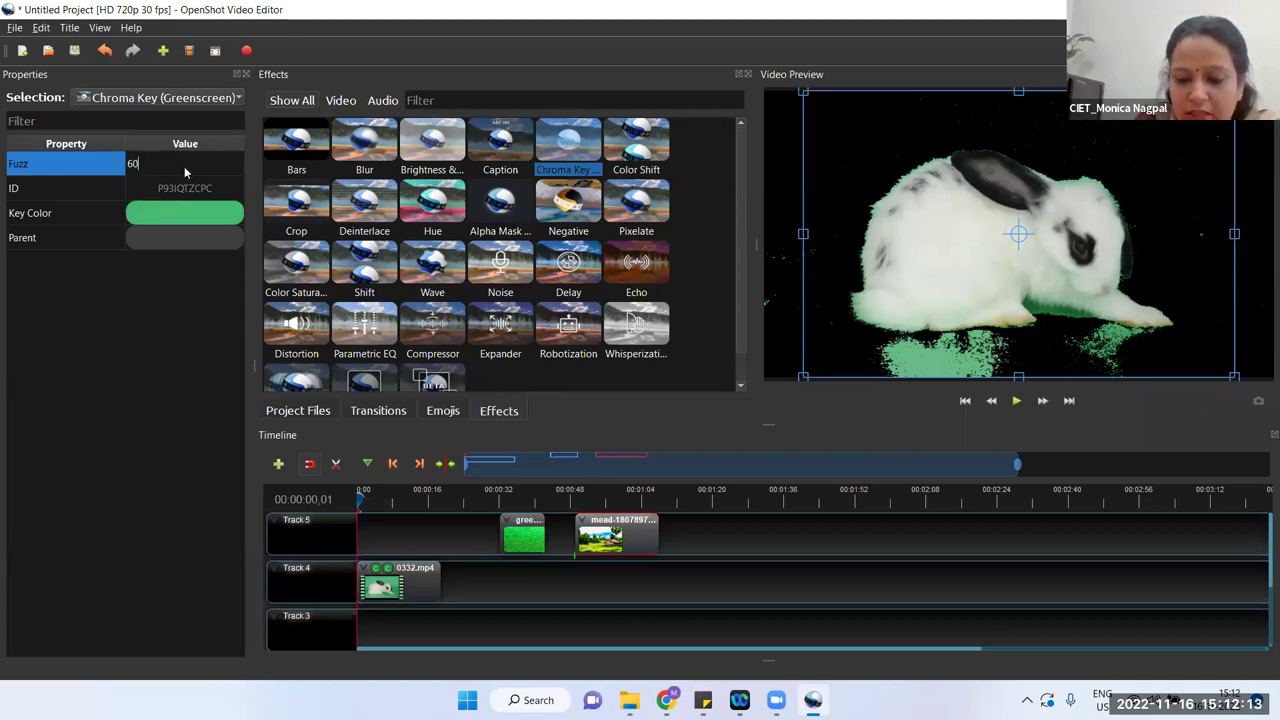
key("Return")
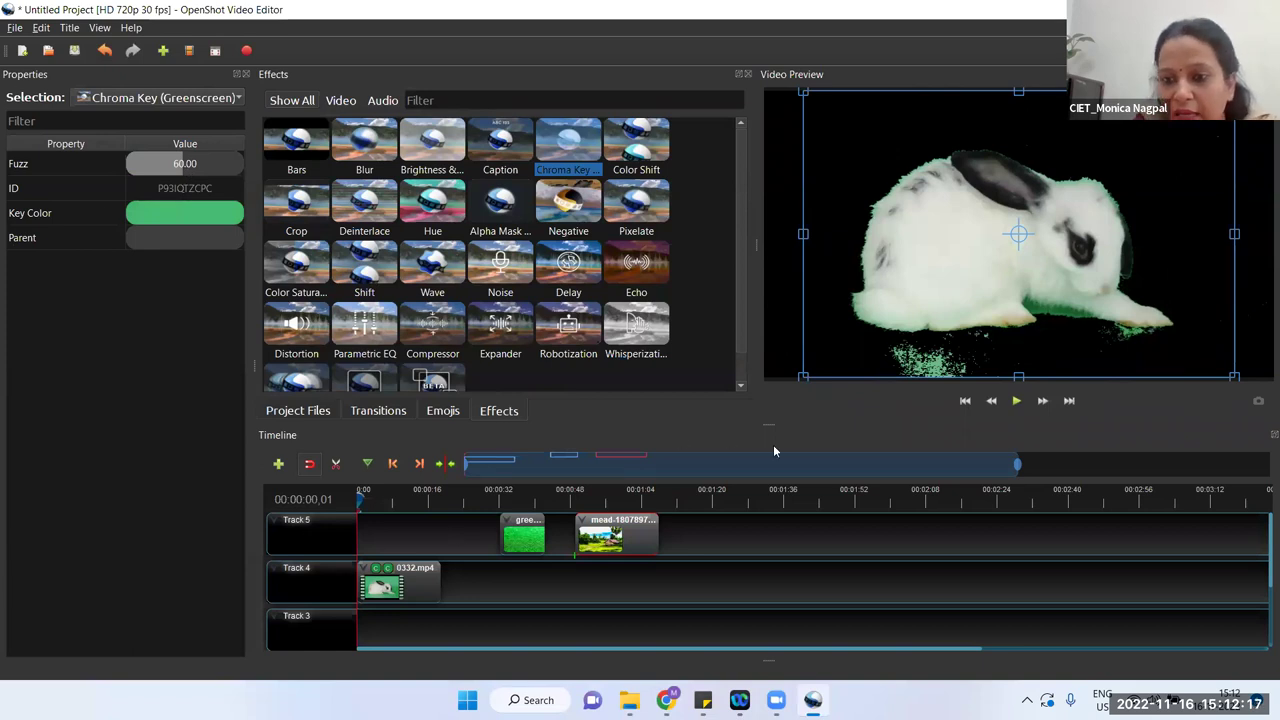
left_click_drag(591, 141, 400, 577)
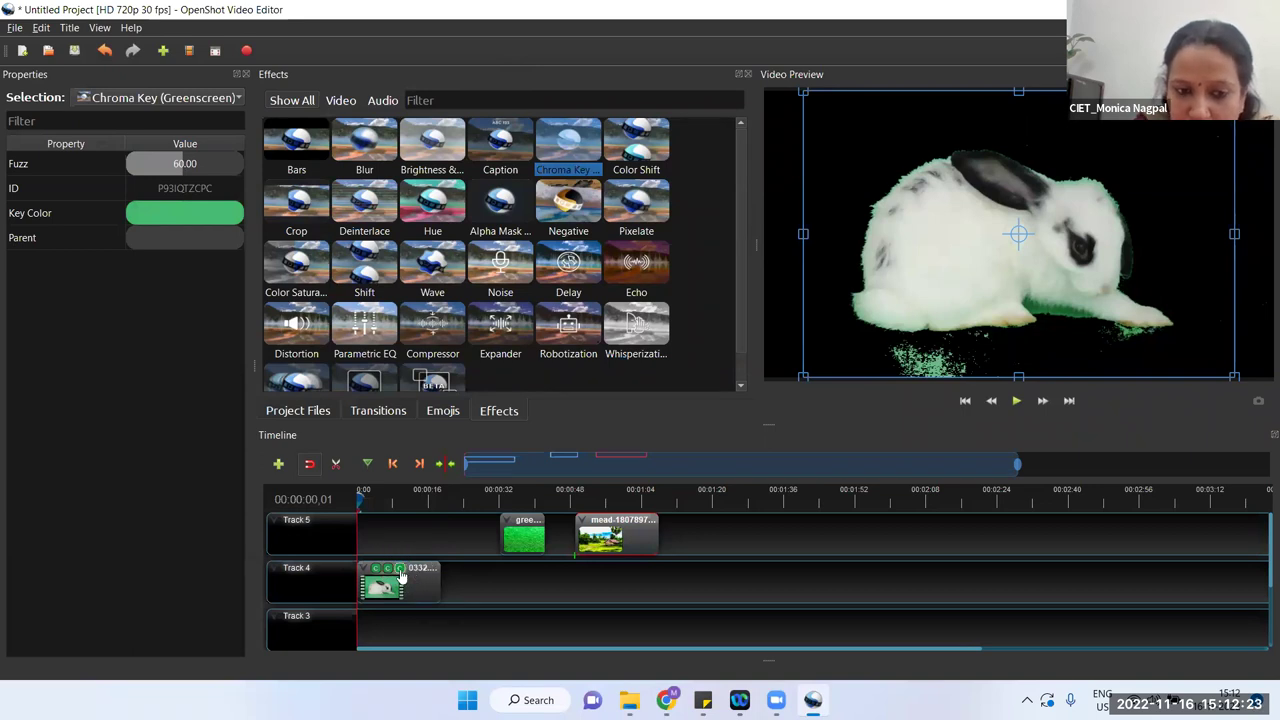
Step: Set the new Chroma Key's key colour to dark green #14622b from the rabbit's fringe
left_click(400, 574)
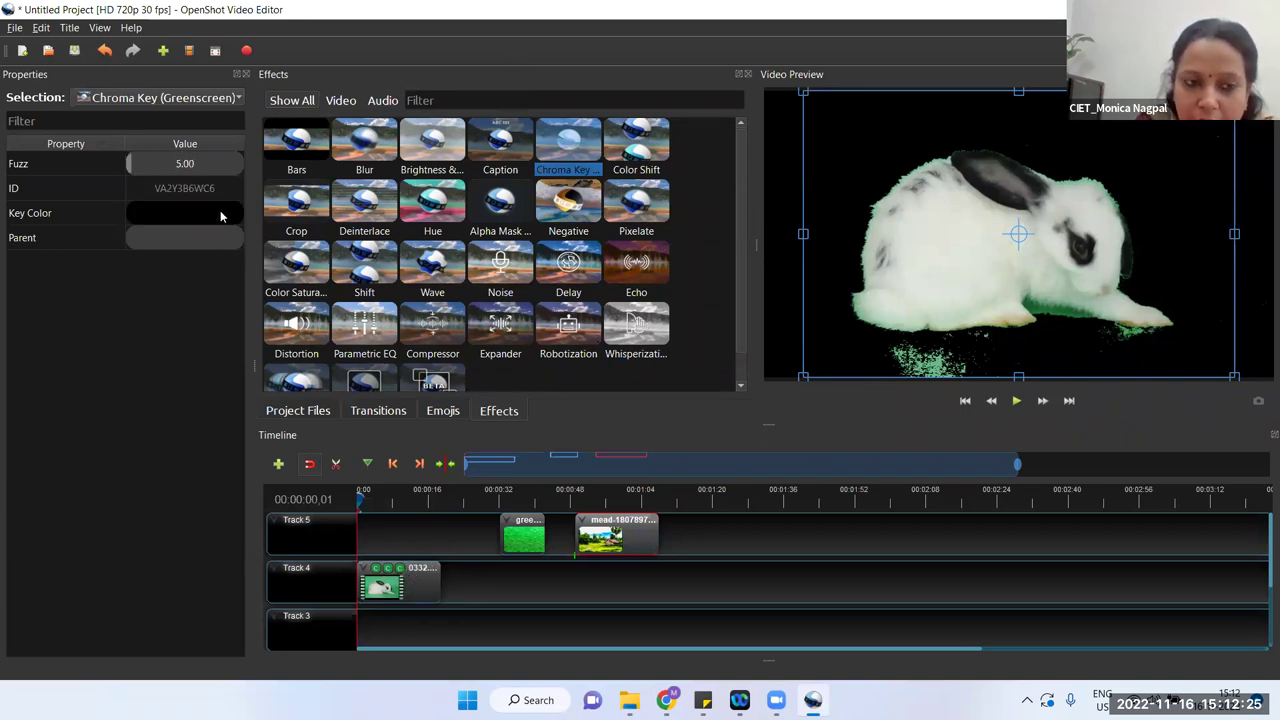
double_click(221, 216)
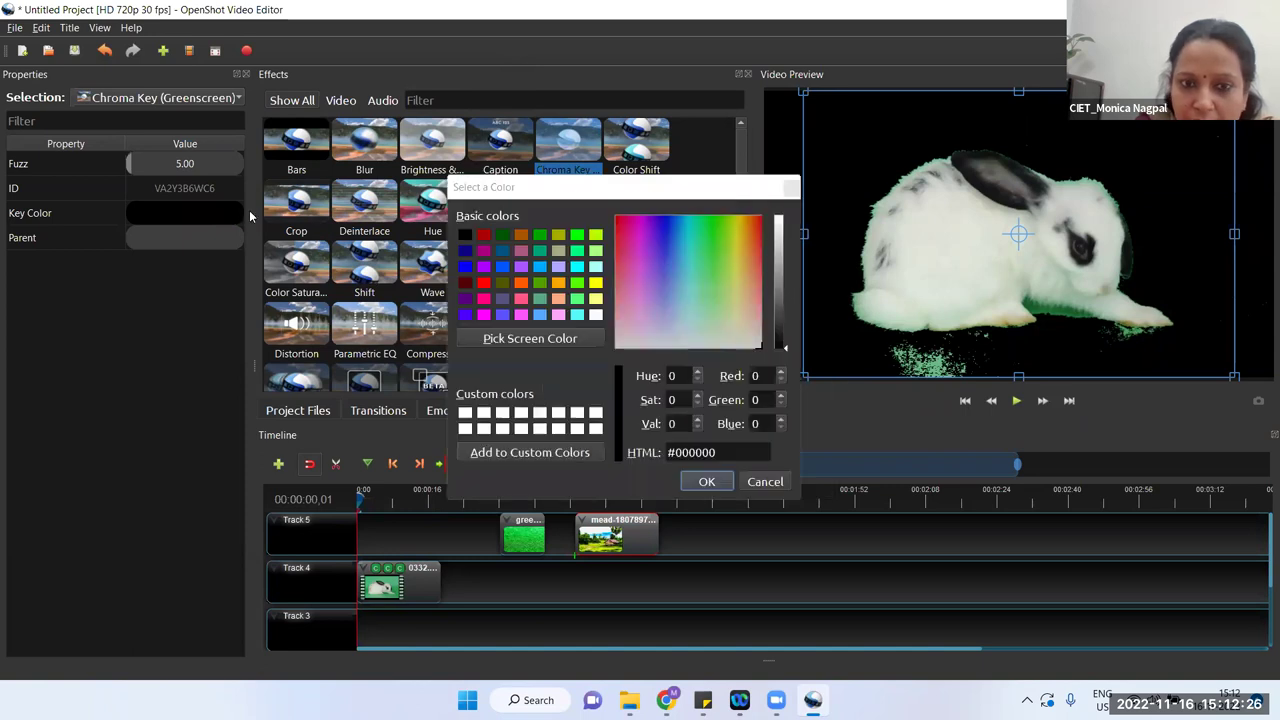
left_click(519, 339)
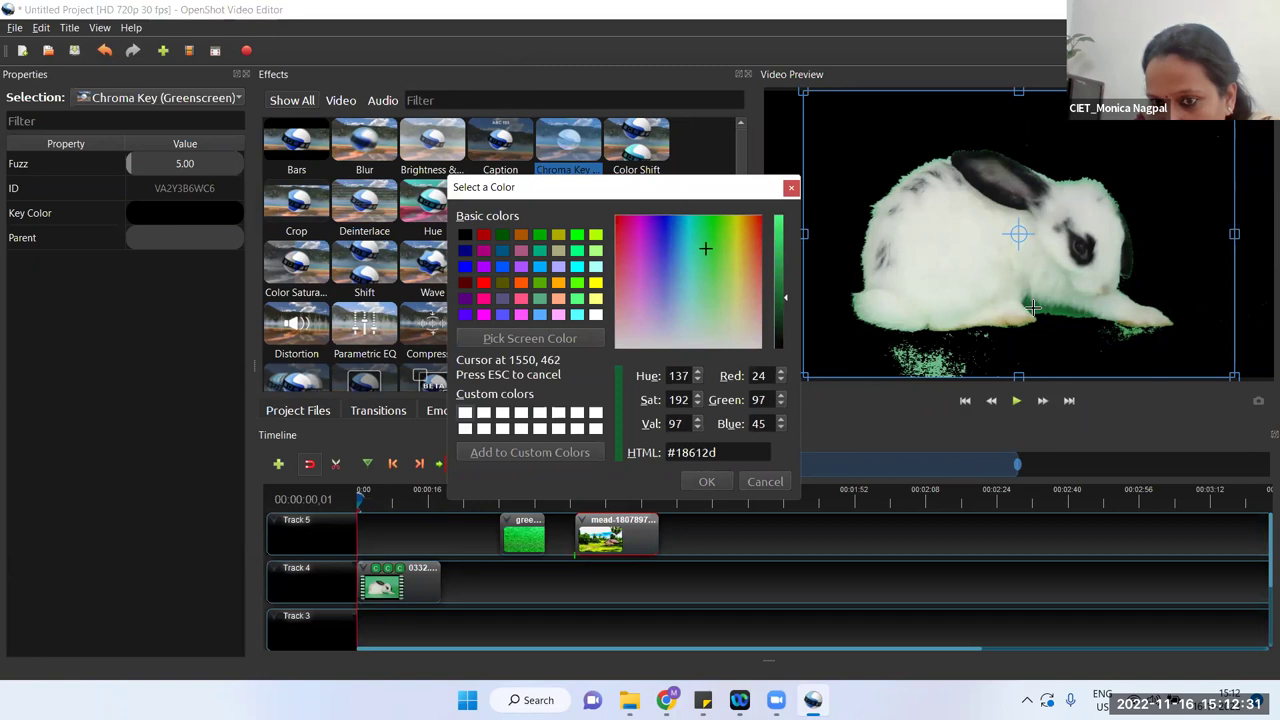
left_click(1035, 312)
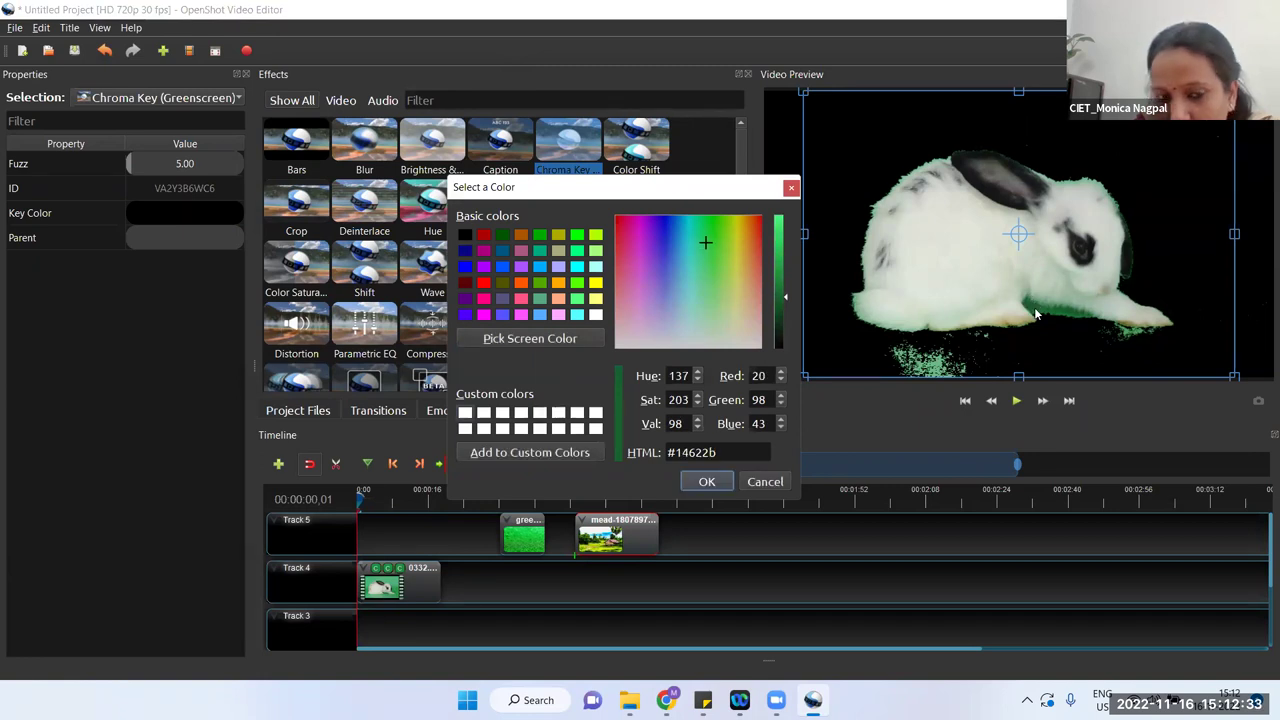
left_click(718, 484)
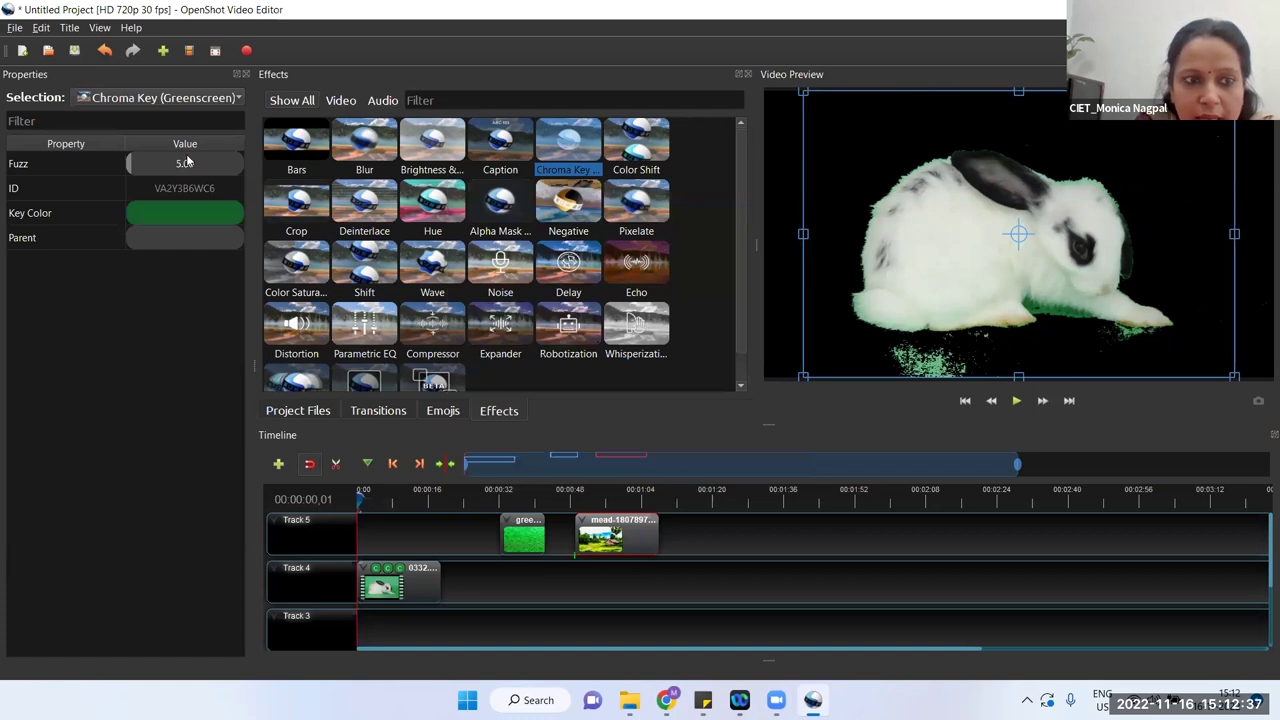
Step: Set its Fuzz to 60 after trying 30 and 50, and move the meadow clip to Track 5's start
double_click(187, 165)
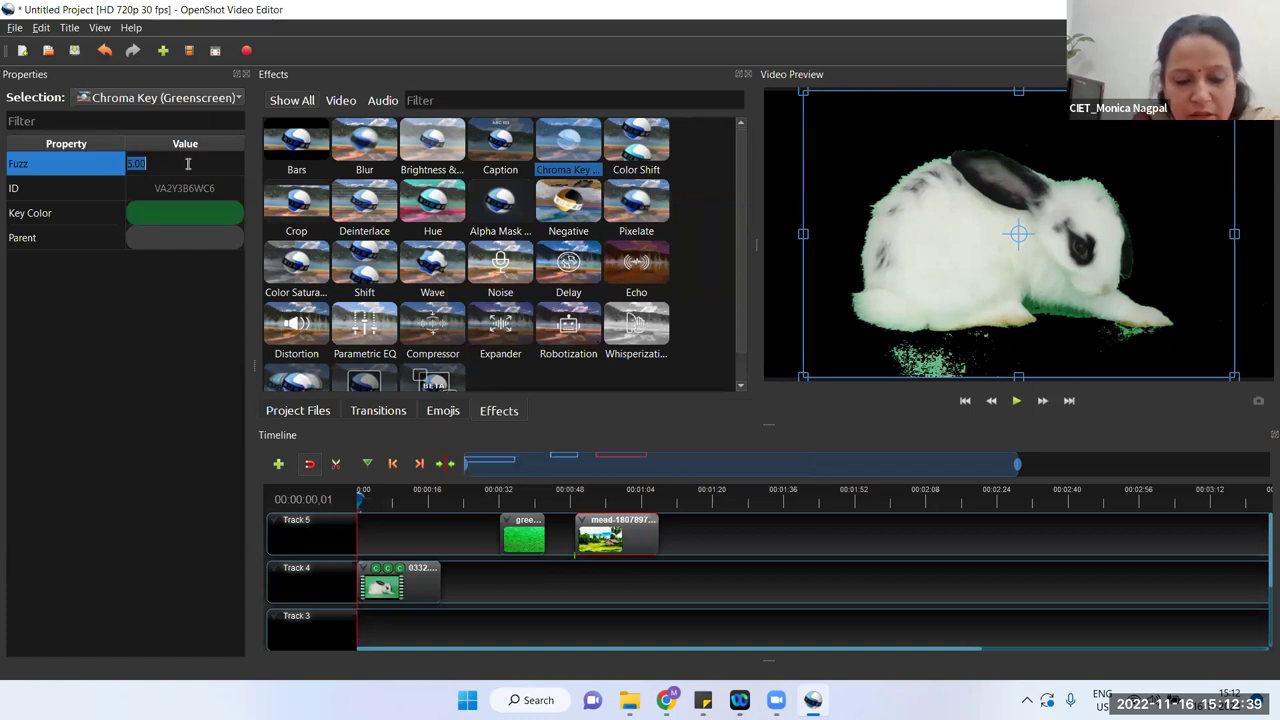
type("30")
key("Return")
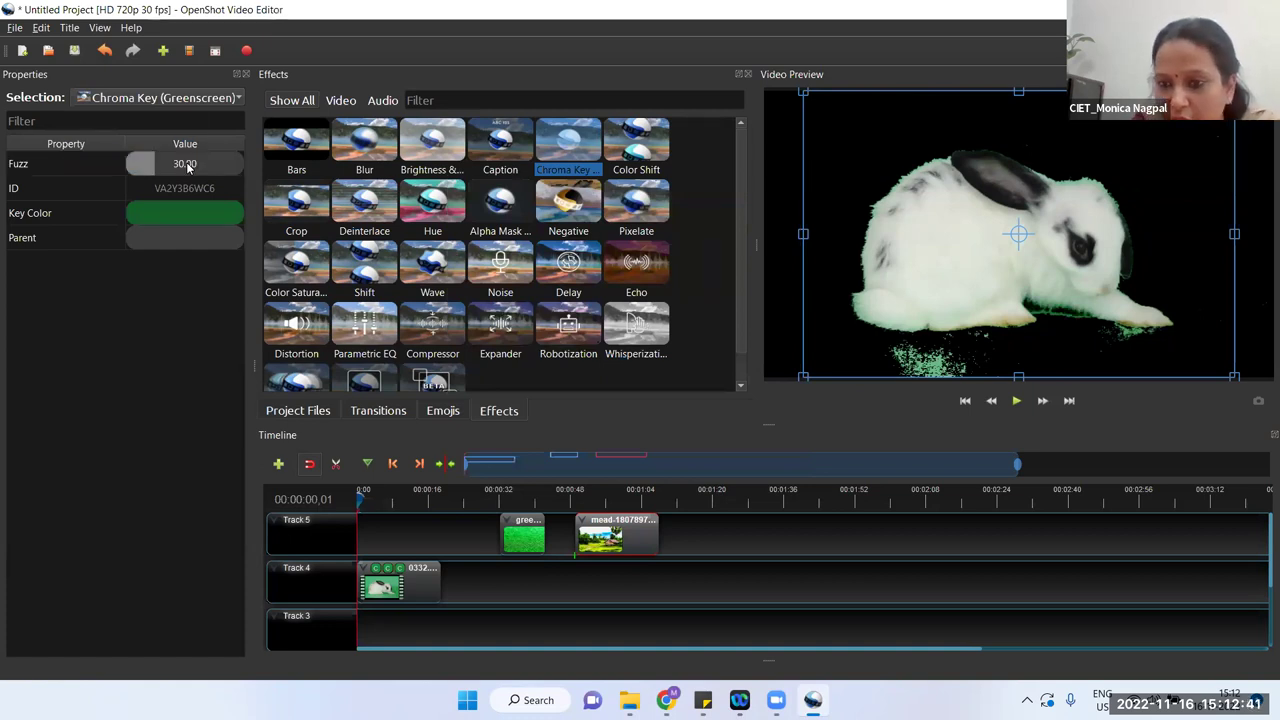
double_click(181, 165)
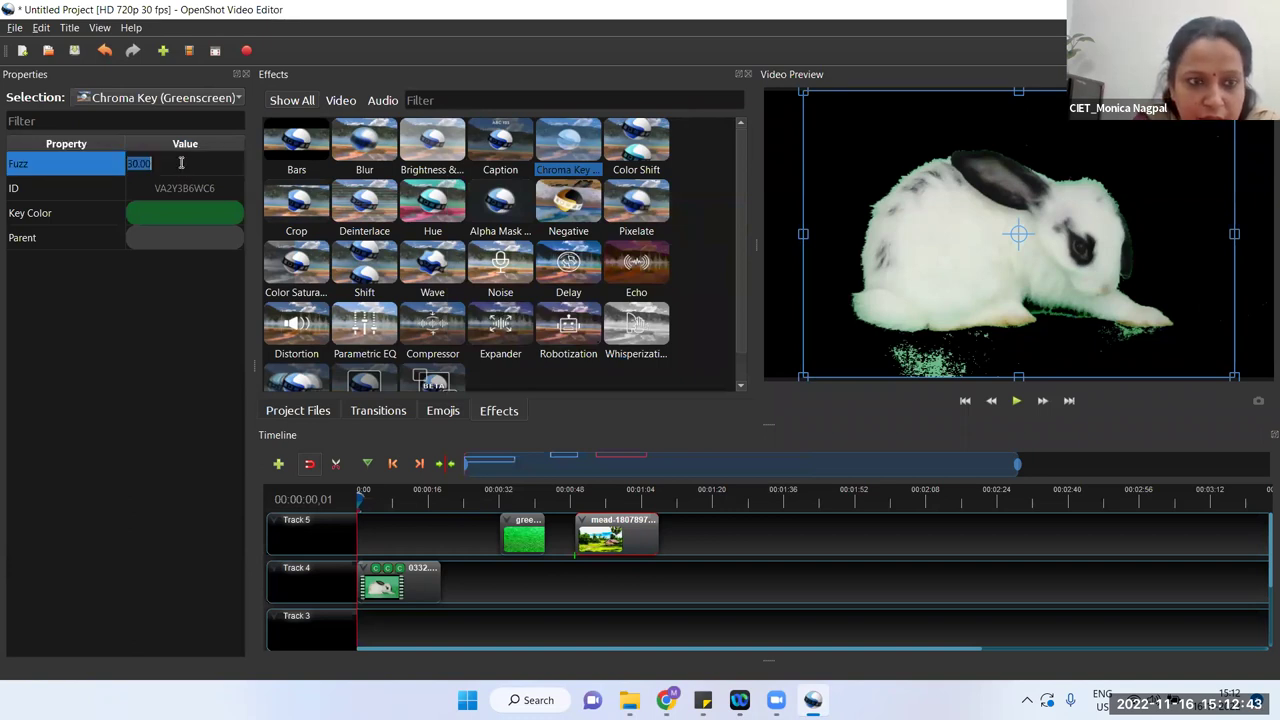
type("50")
key("Return")
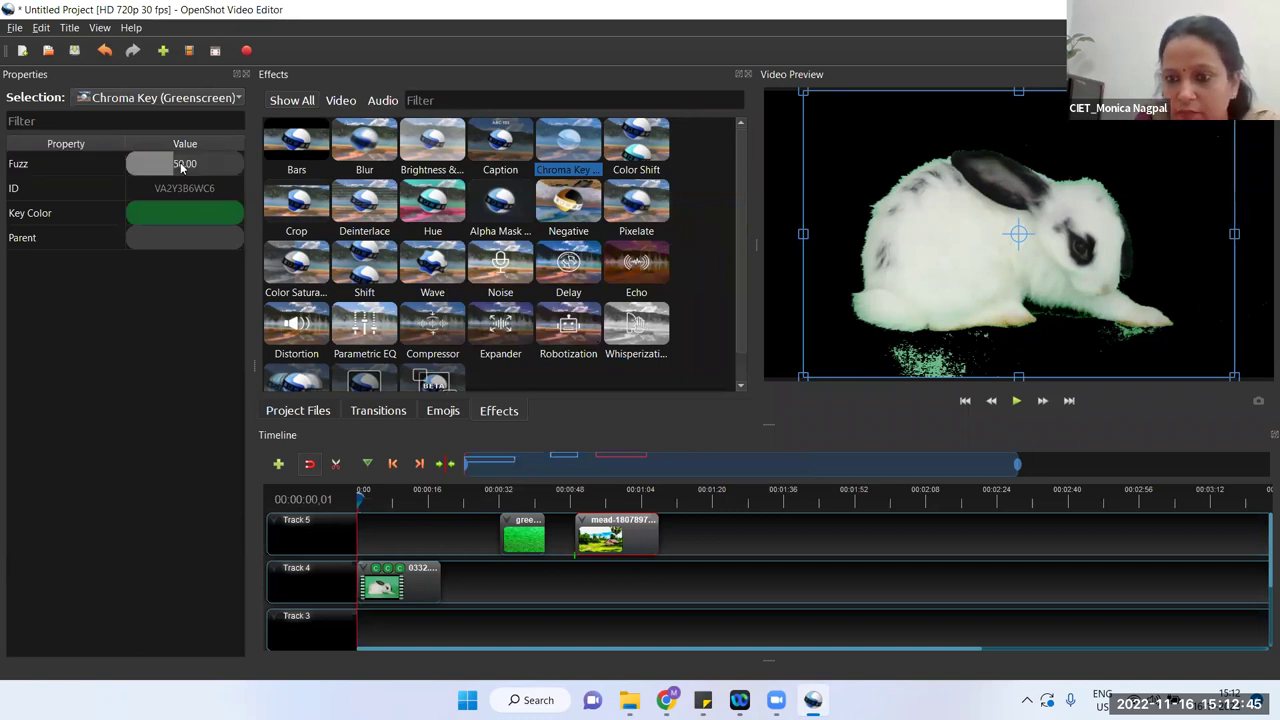
double_click(181, 165)
type("60")
key("Return")
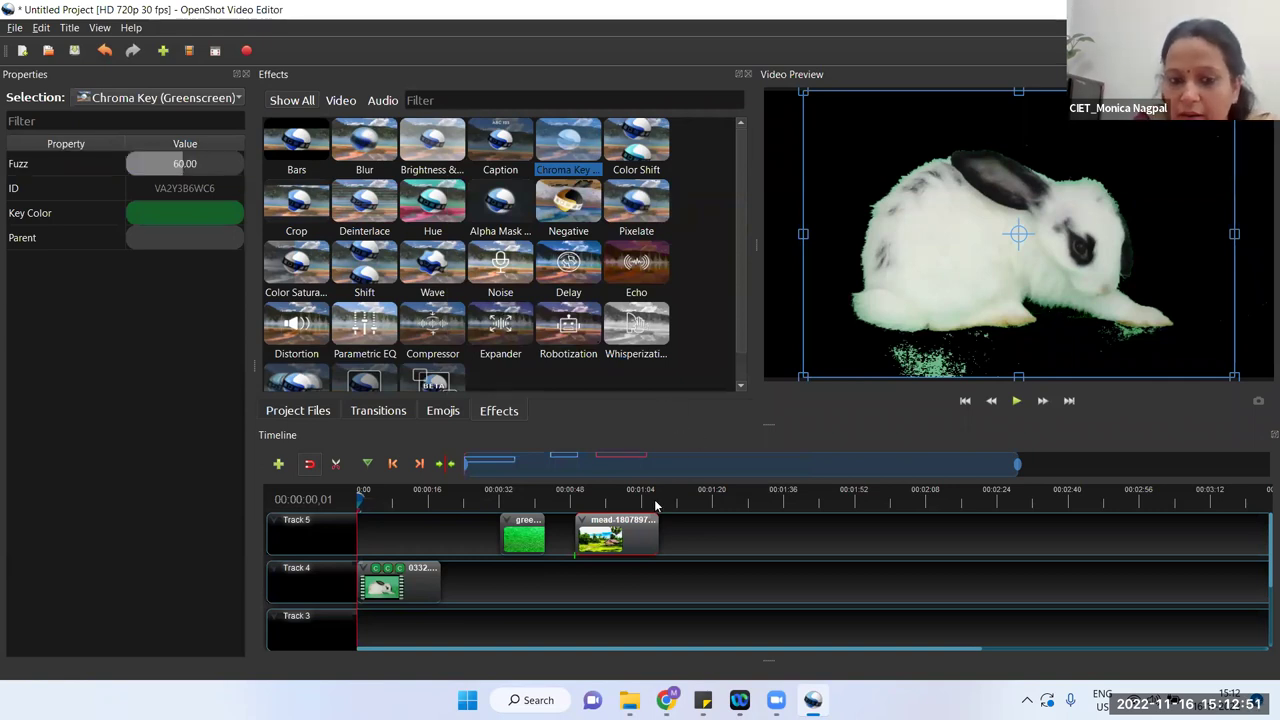
left_click_drag(628, 533, 414, 531)
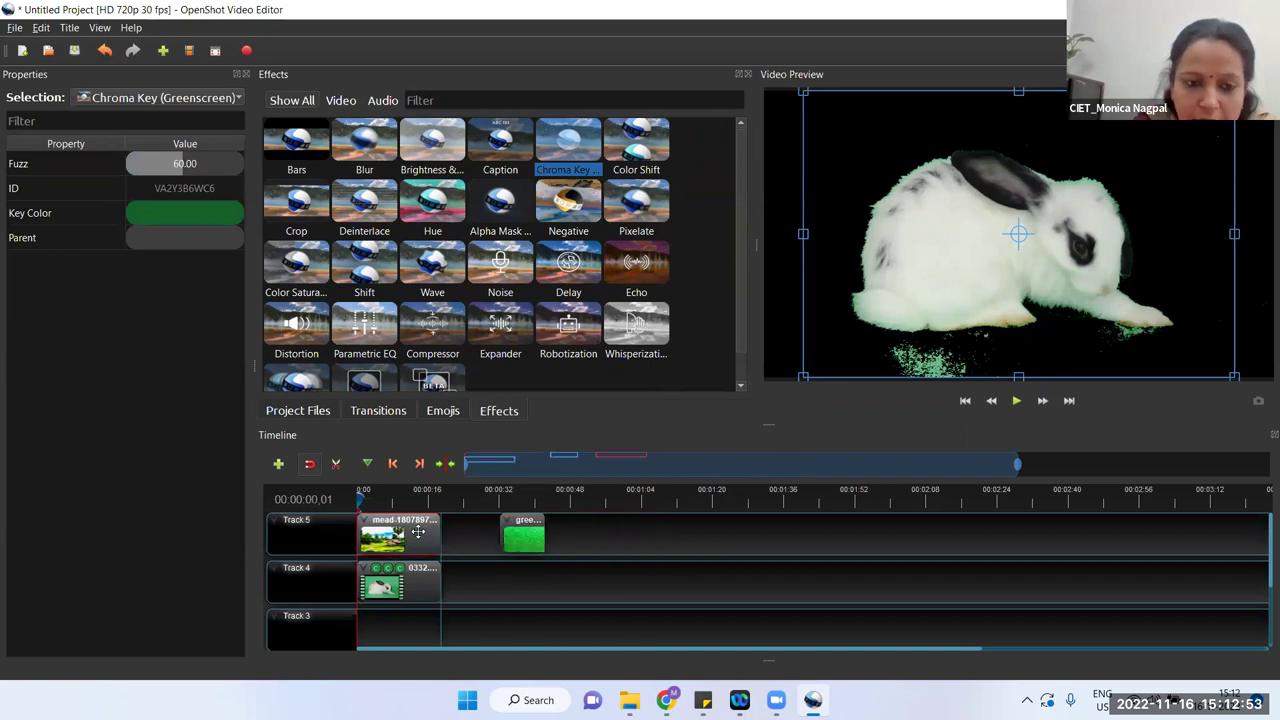
Step: Move the meadow clip down to Track 3 under the rabbit and play the composite to check the keying
left_click(360, 494)
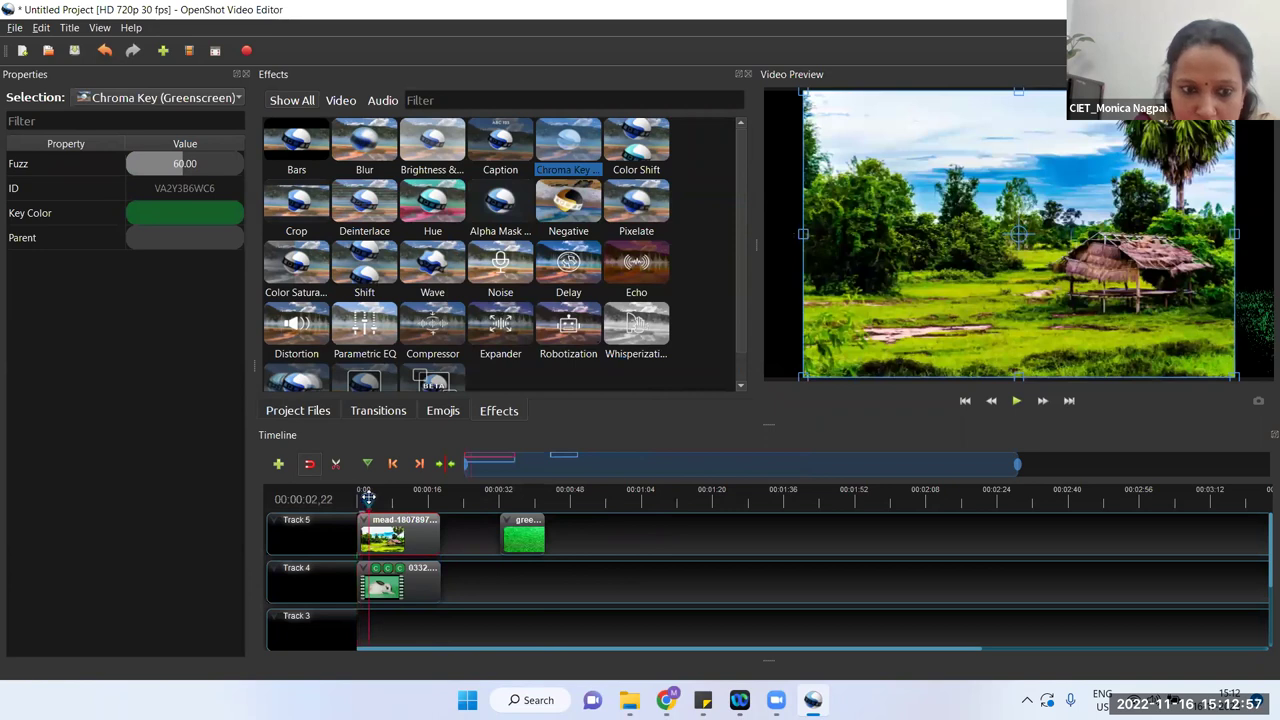
left_click_drag(380, 528, 362, 632)
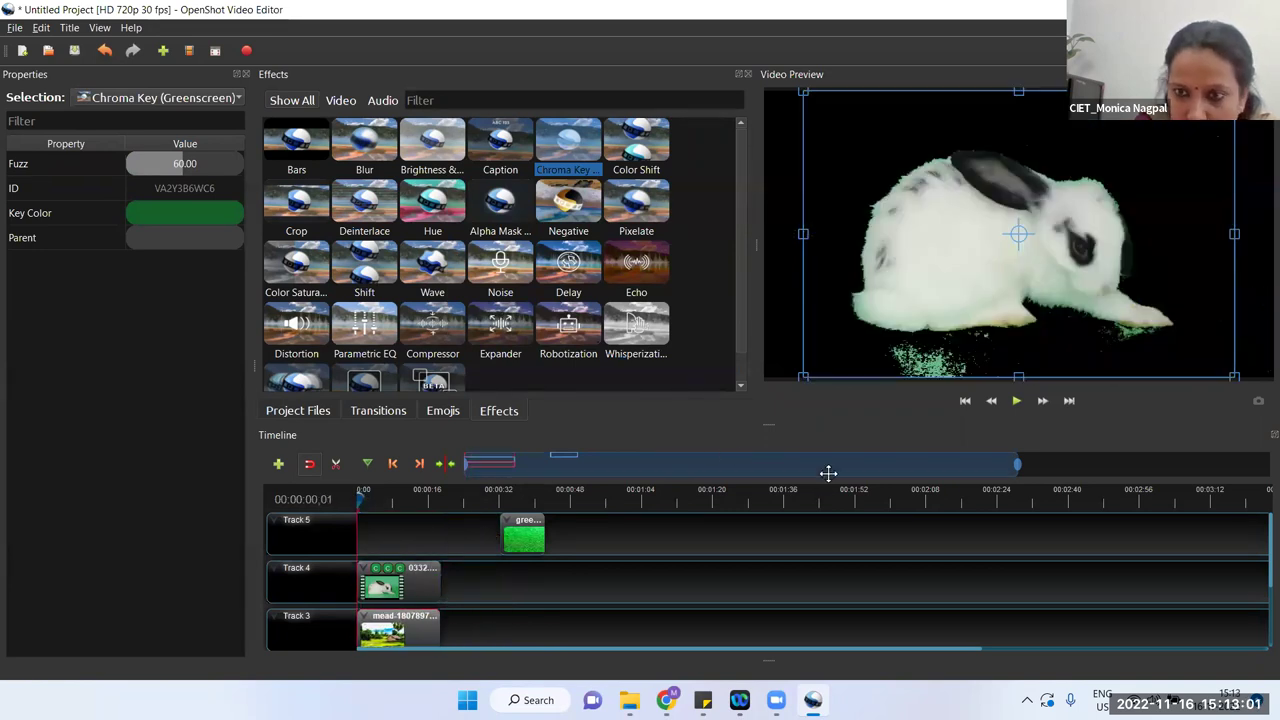
left_click(1017, 404)
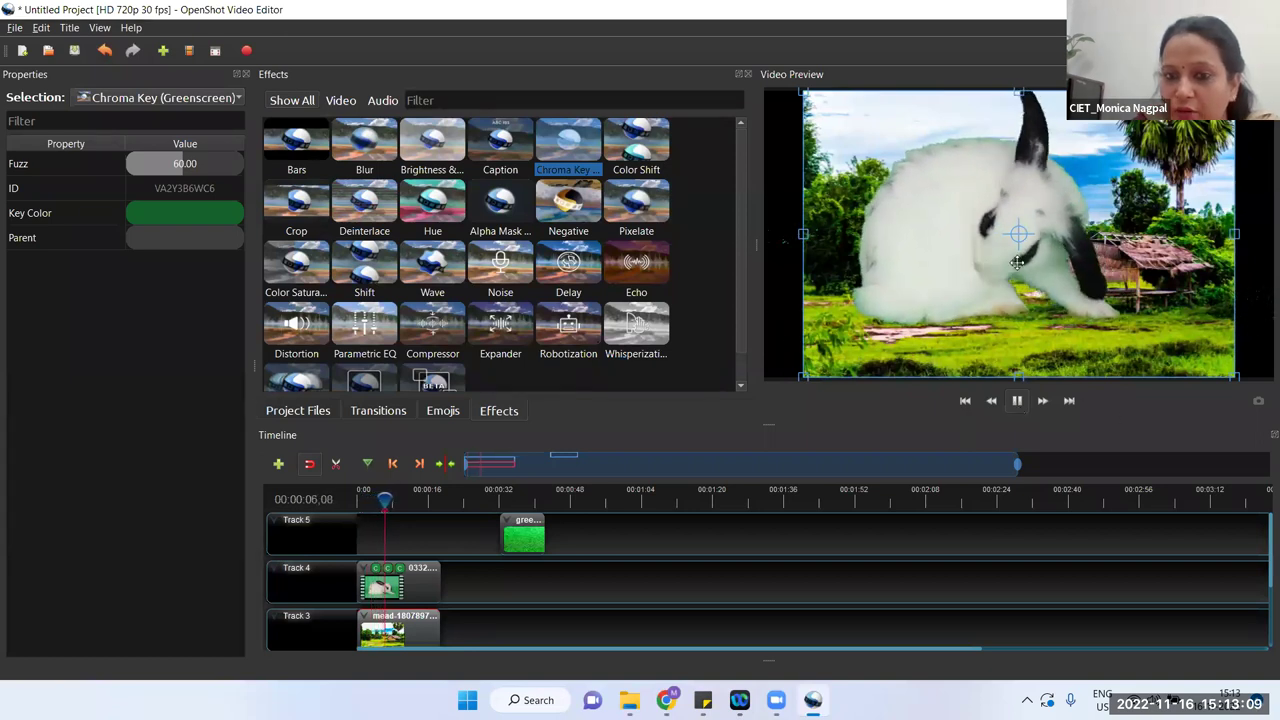
left_click(424, 573)
left_click(1026, 402)
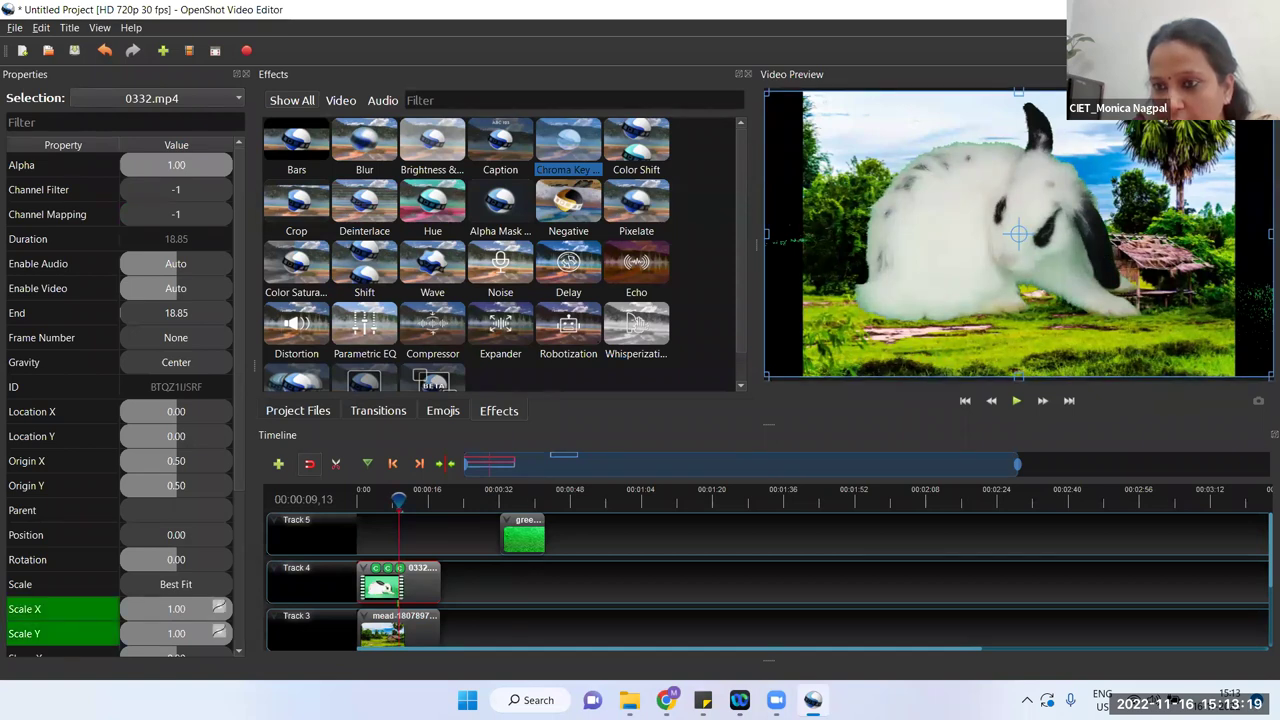
Step: Shrink the rabbit to scale 0.37 × 0.24, low on the meadow left of the hut, and check playback
left_click_drag(1207, 143, 1207, 144)
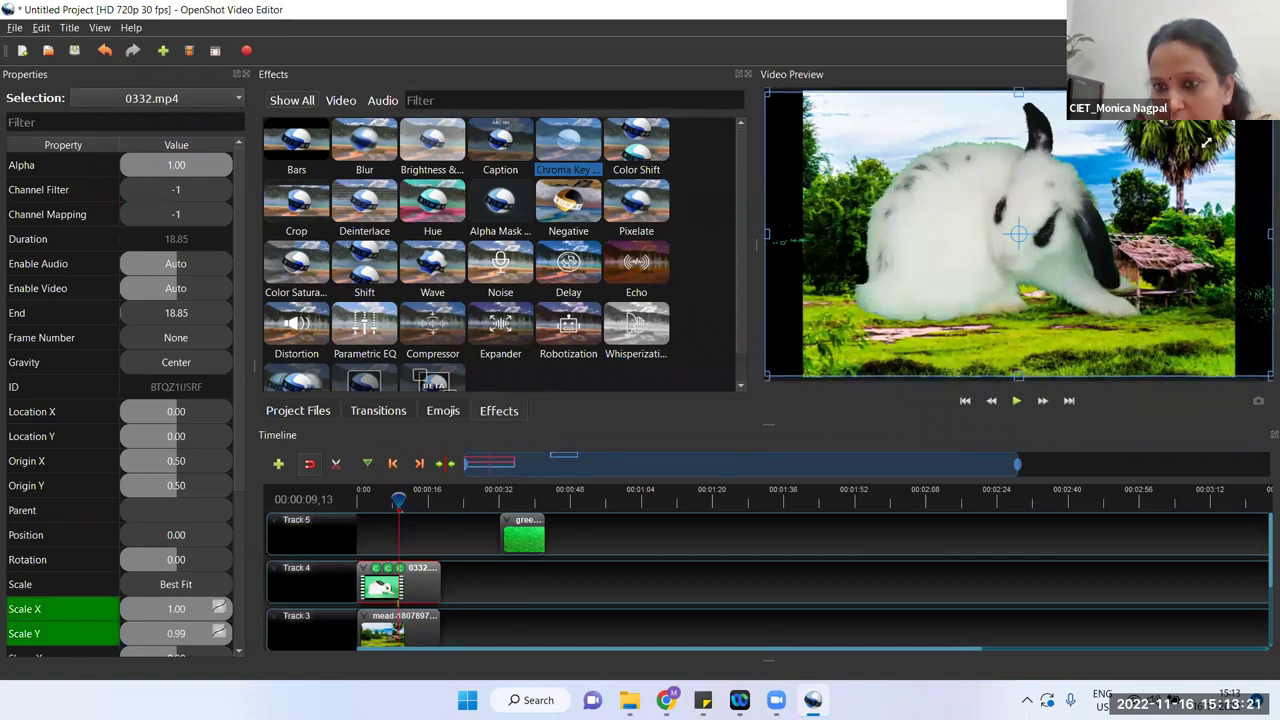
left_click_drag(1207, 144, 1001, 324)
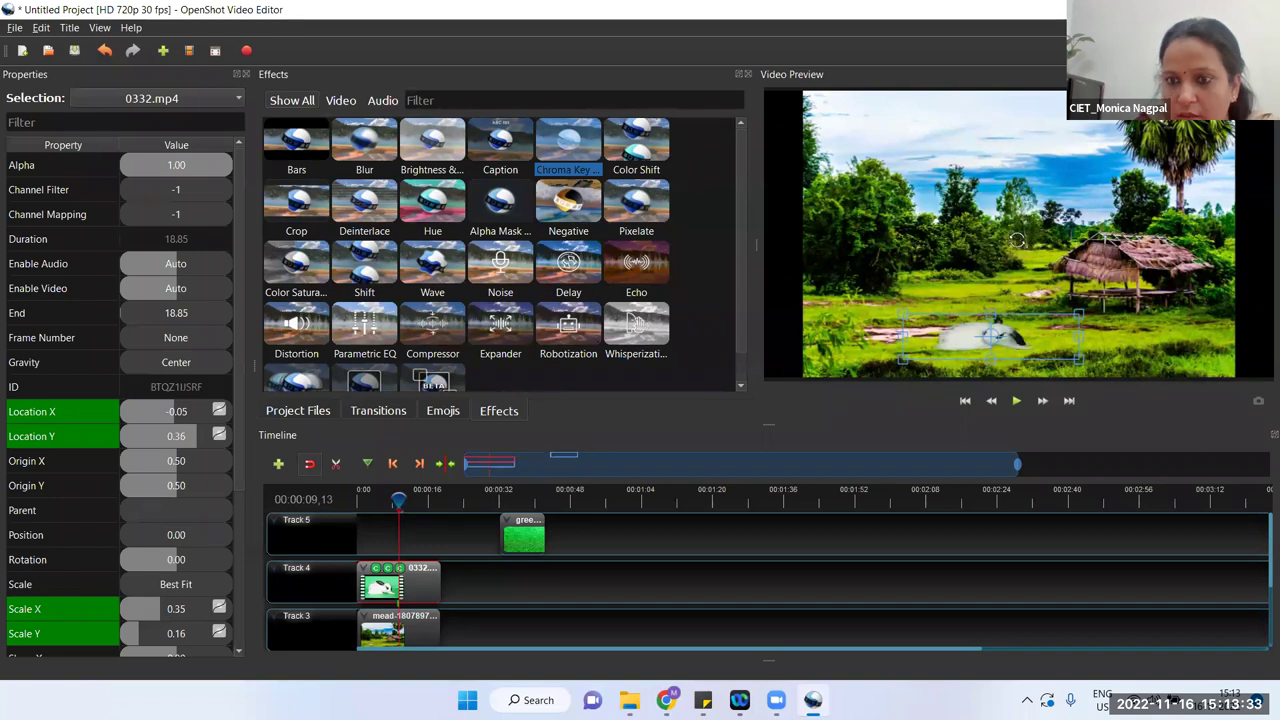
left_click_drag(399, 497, 355, 497)
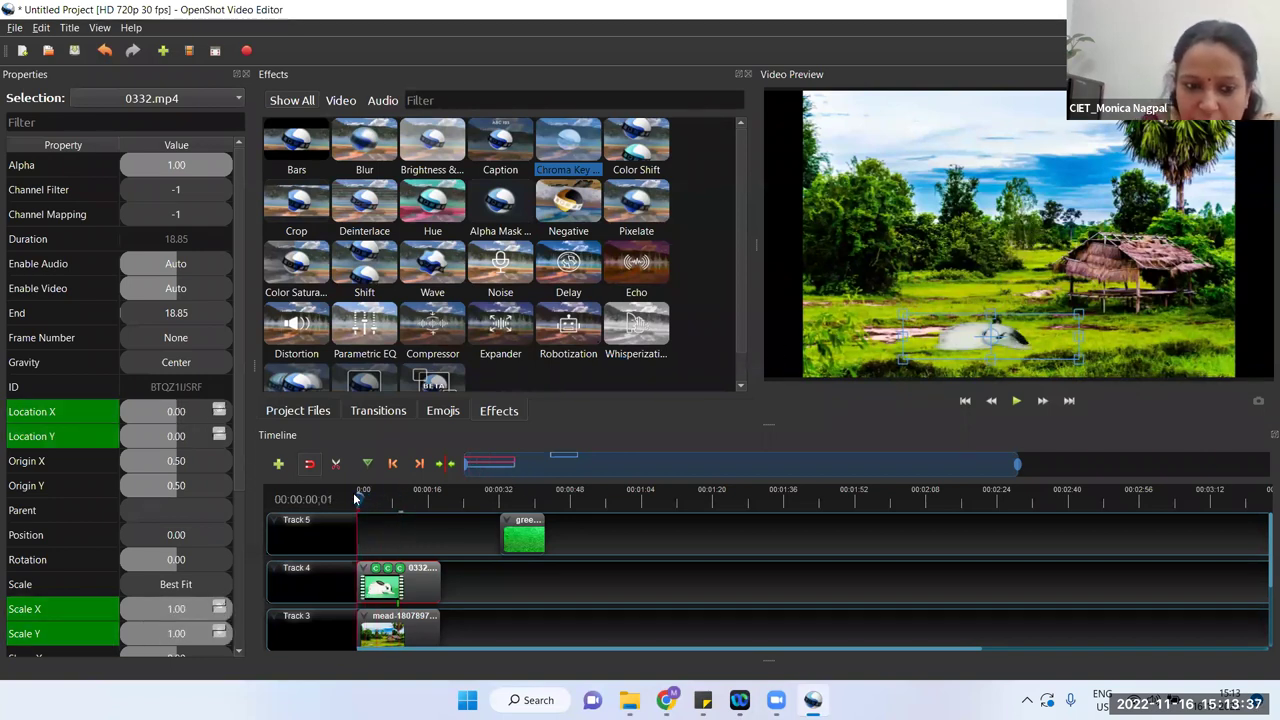
left_click(1016, 400)
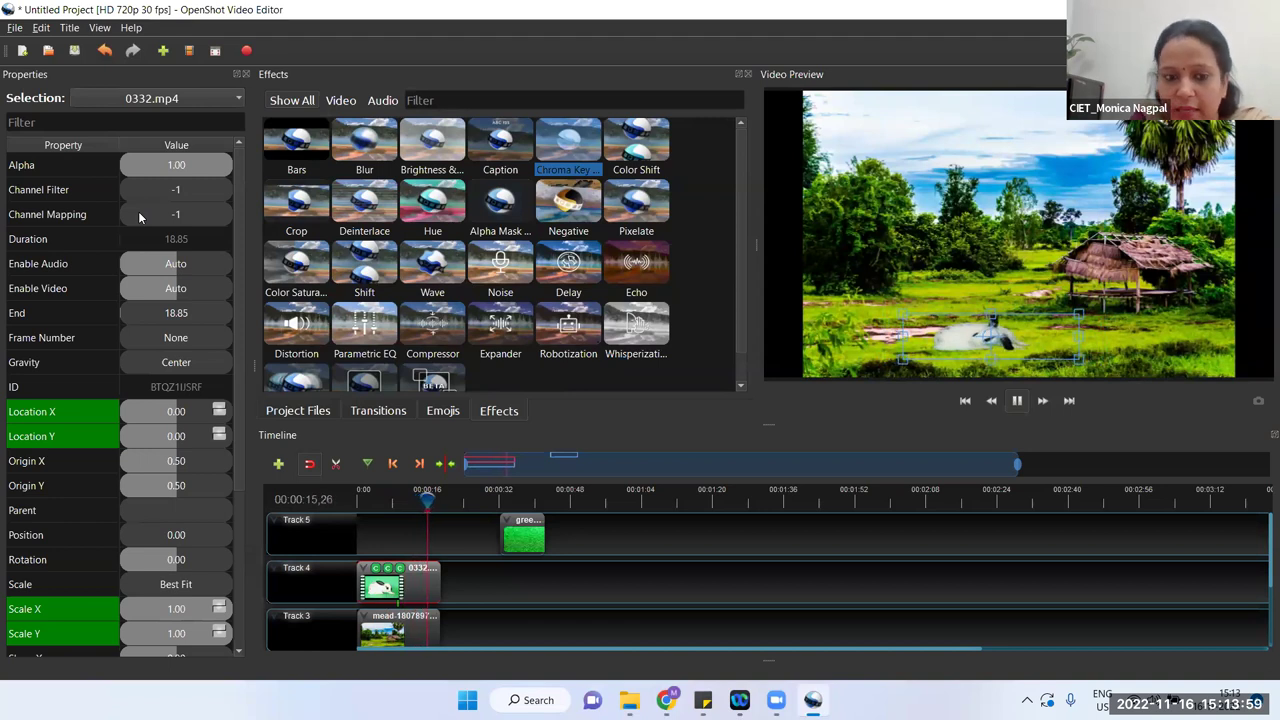
left_click(1016, 400)
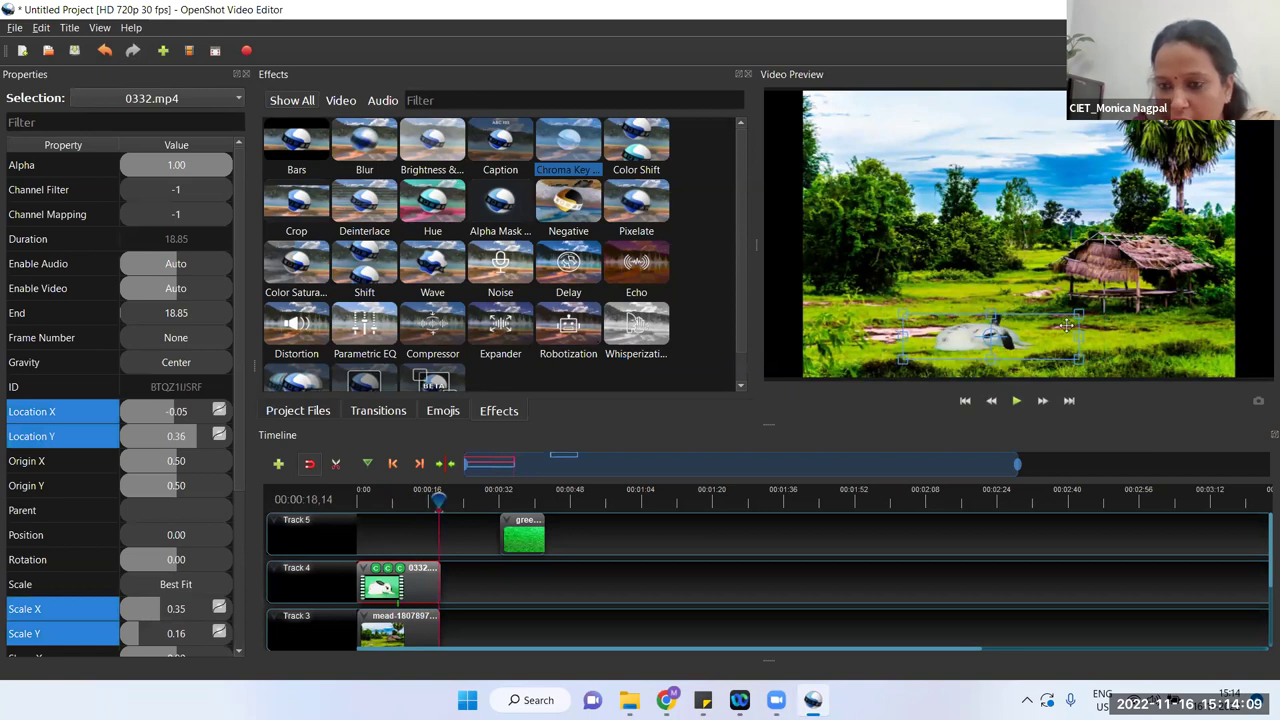
left_click_drag(1077, 316, 1085, 300)
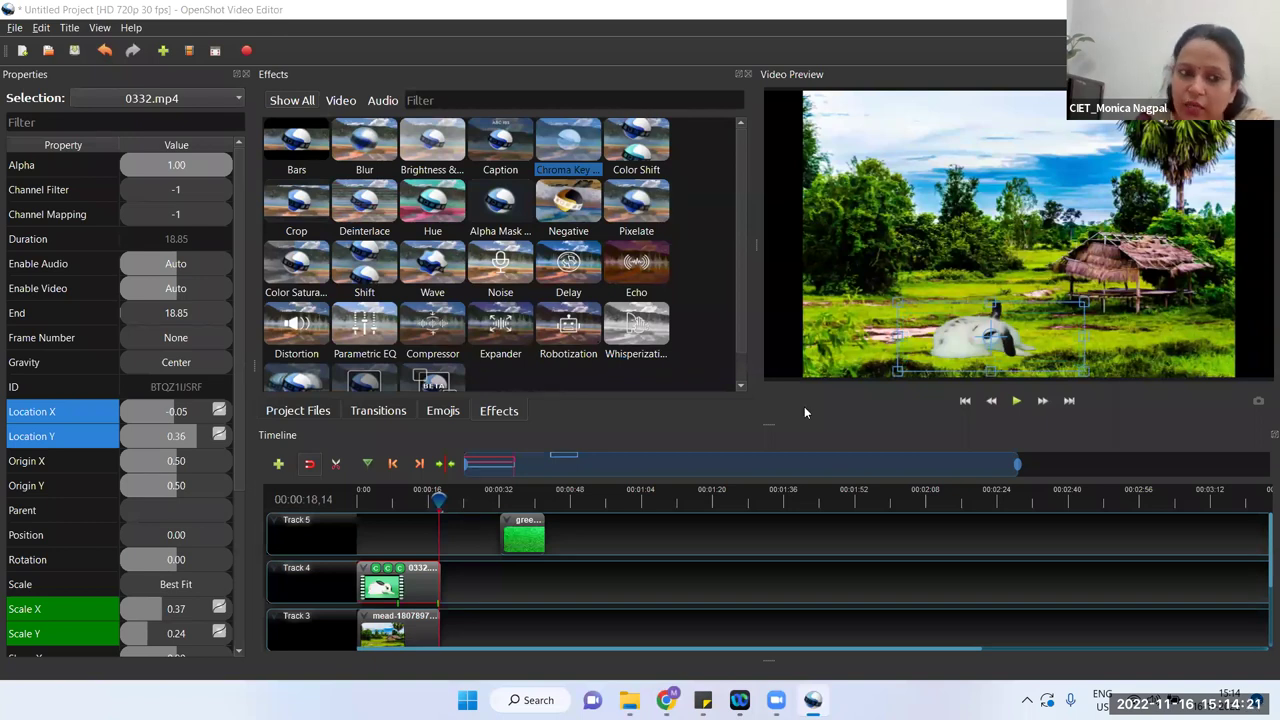
Step: Close the Properties and Effects panels, slightly resizing the rabbit in the preview
left_click(245, 75)
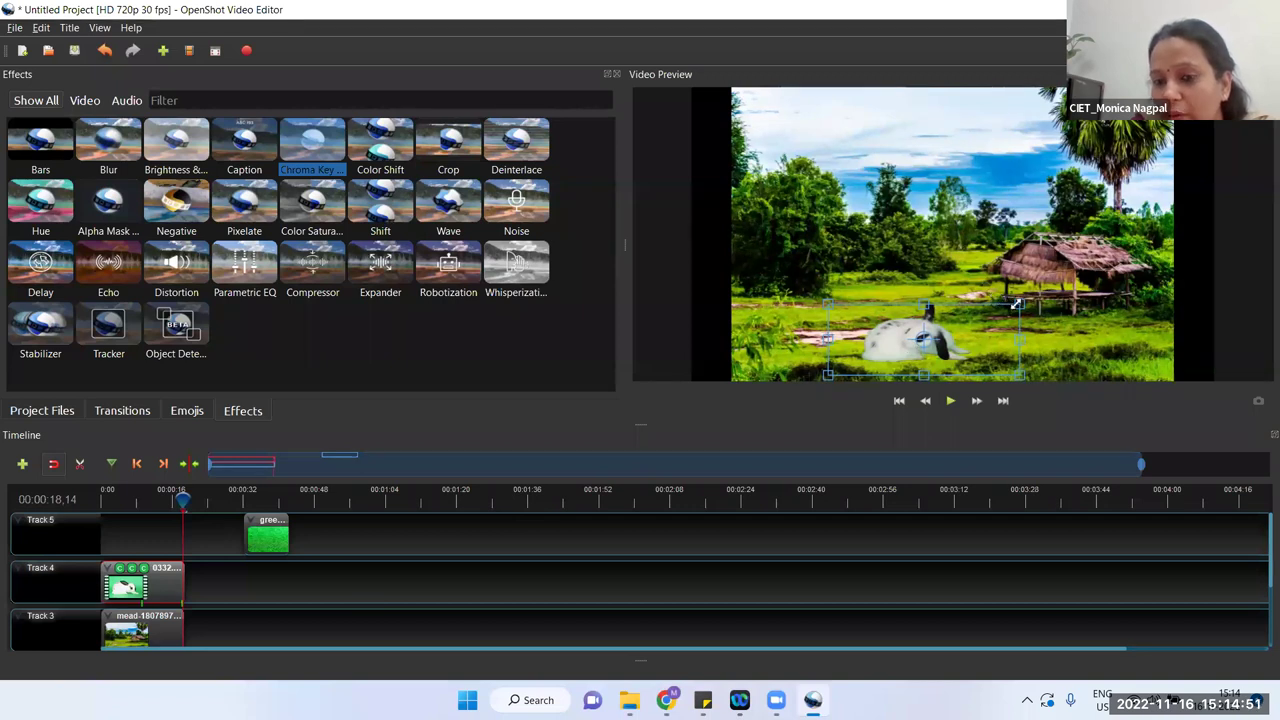
left_click_drag(1016, 303, 981, 319)
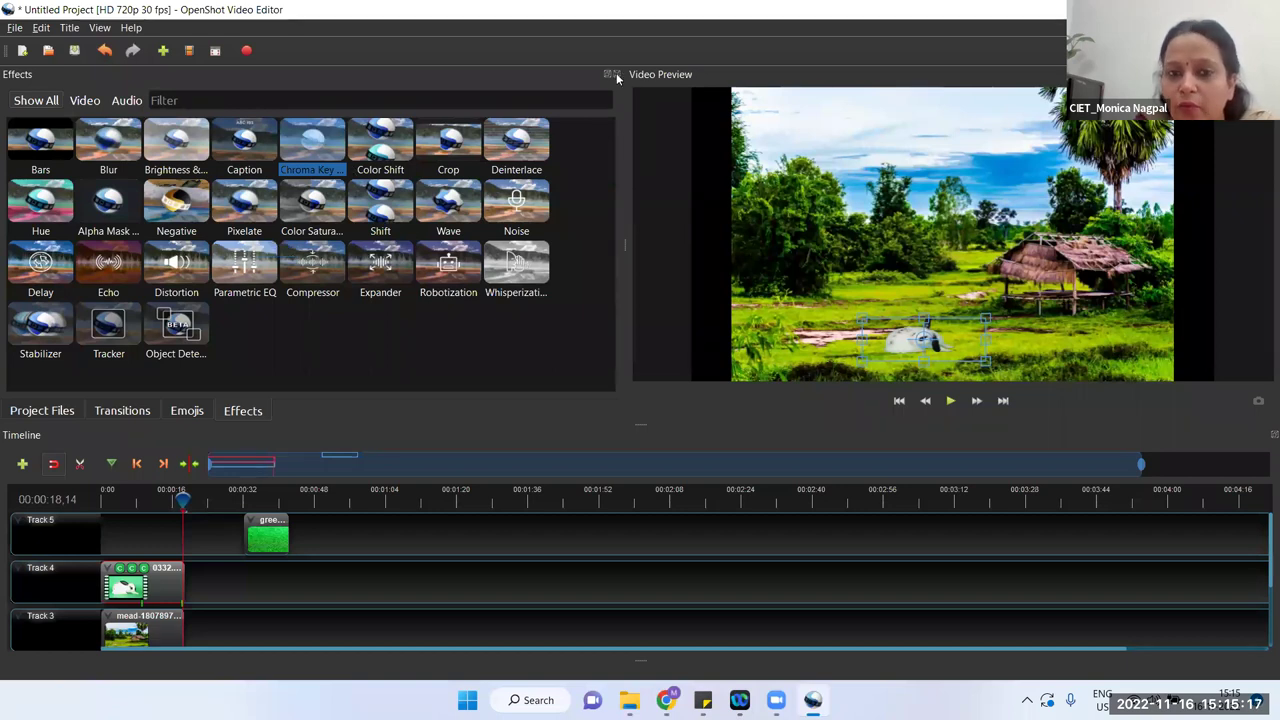
left_click(616, 74)
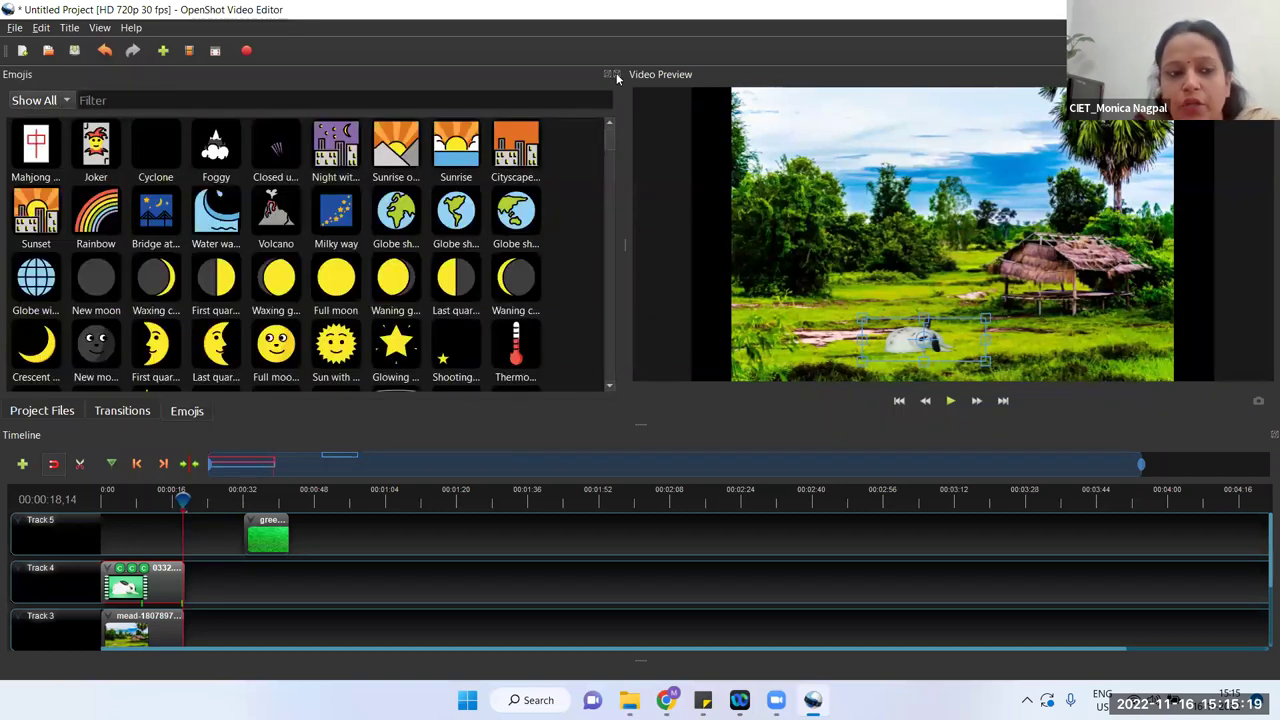
Step: Show Project Files listing 0332.mp4, the green grass and meadow images, with nothing selected
left_click(53, 416)
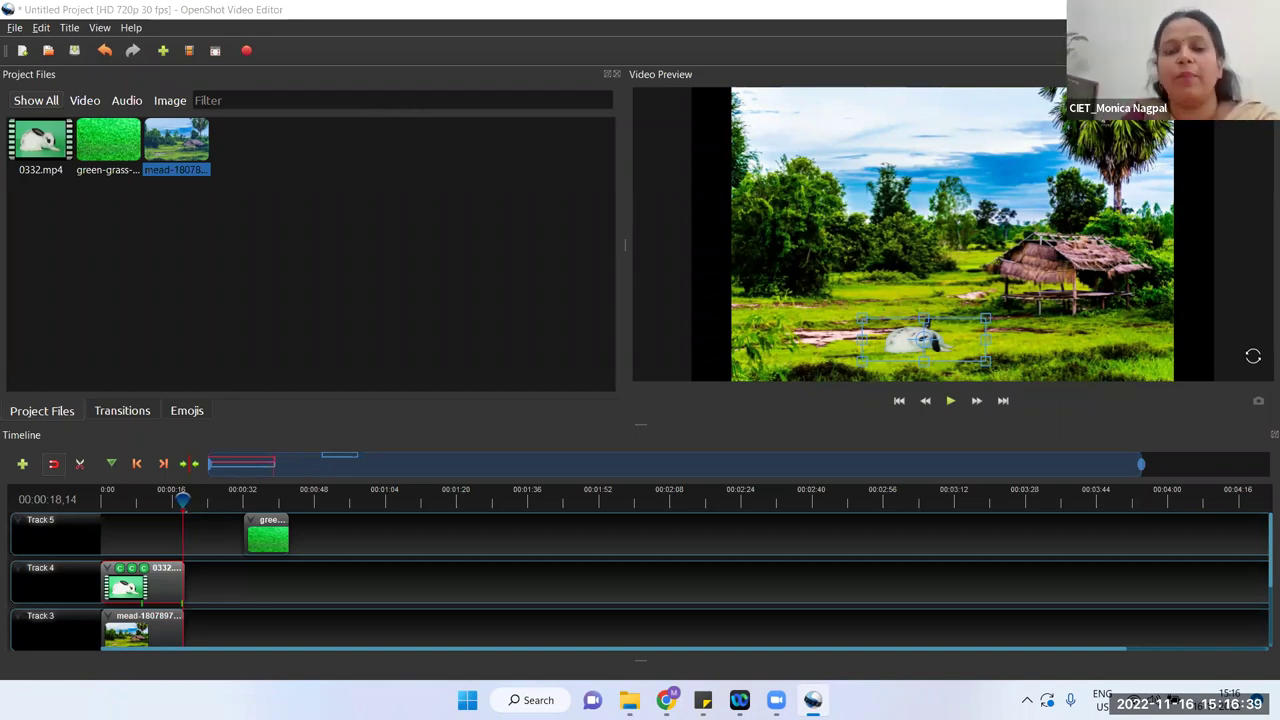
left_click(301, 295)
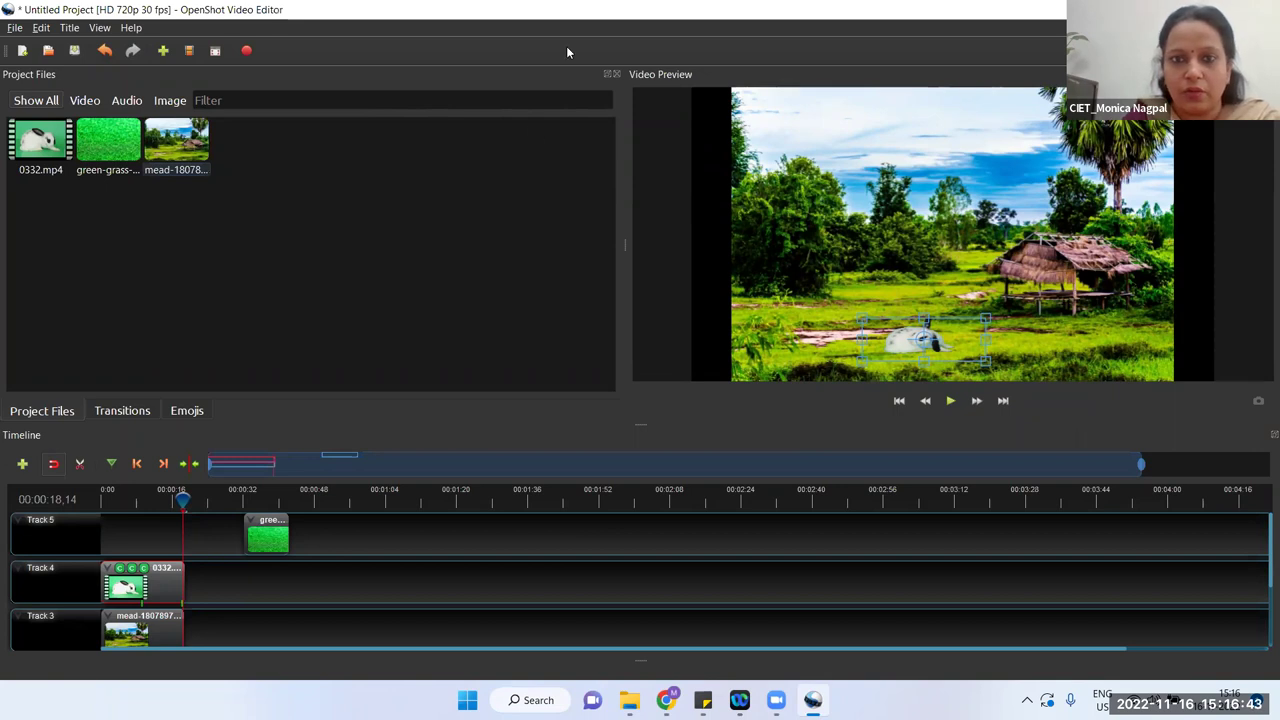